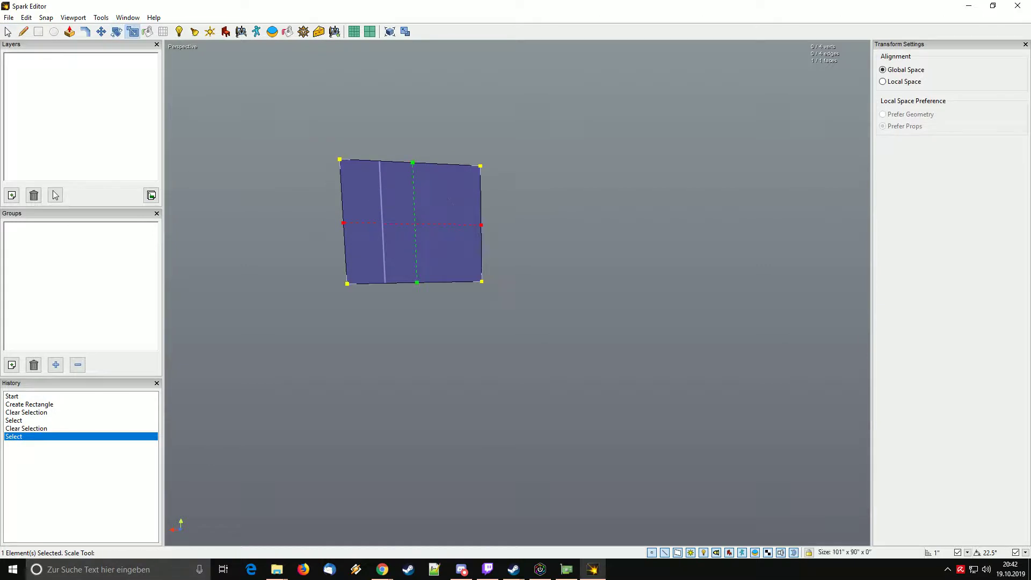
Scale the rectangle up to about 239 × 241 inches.
{"action": "left_click_drag", "start_coordinate": [481, 224], "coordinate": [639, 226]}
{"action": "left_click_drag", "start_coordinate": [504, 280], "coordinate": [505, 452]}
{"action": "middle_click_drag", "start_coordinate": [504, 453], "coordinate": [583, 481]}
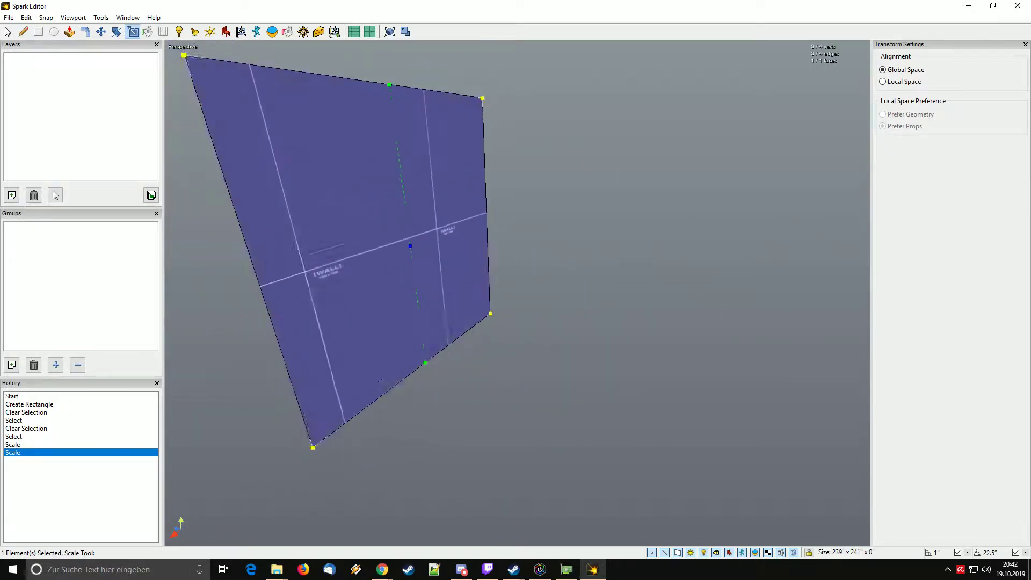
Extrude the enlarged rectangle into a box-shaped room.
{"action": "key", "text": "Escape"}
{"action": "left_click", "coordinate": [376, 242]}
{"action": "left_click_drag", "start_coordinate": [376, 241], "coordinate": [300, 236], "text": "shift"}
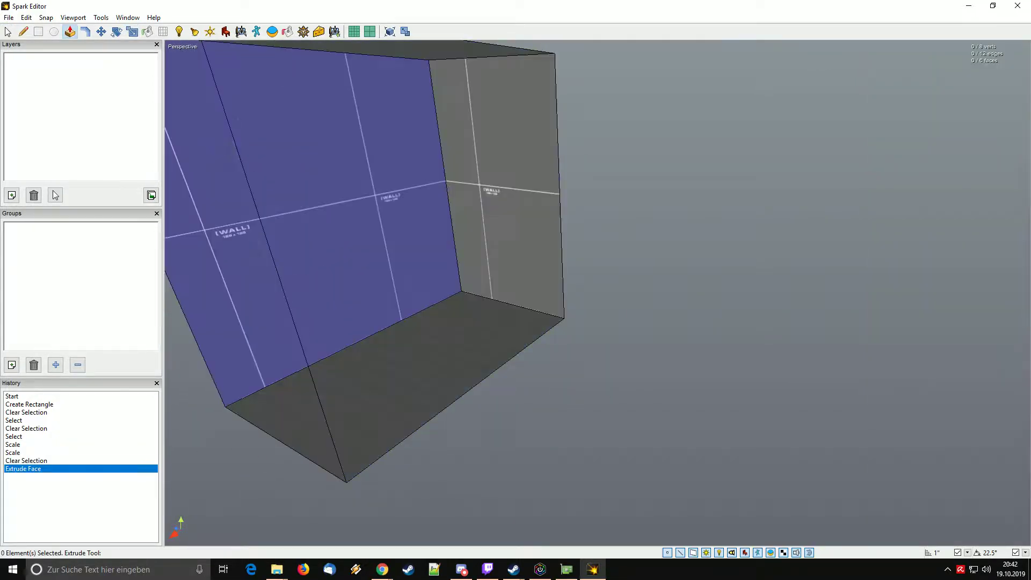
Lengthen the room by moving its far end wall out to Z 730 inches.
{"action": "key", "text": "f"}
{"action": "key", "text": "w"}
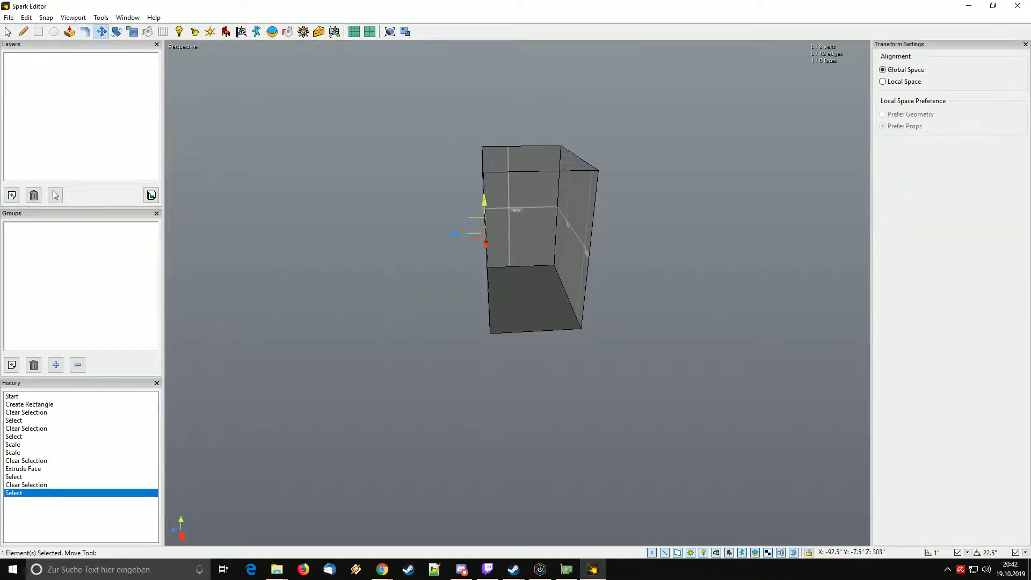
{"action": "left_click_drag", "start_coordinate": [453, 234], "coordinate": [195, 211]}
{"action": "scroll", "coordinate": [430, 242], "scroll_direction": "up", "scroll_amount": 5}
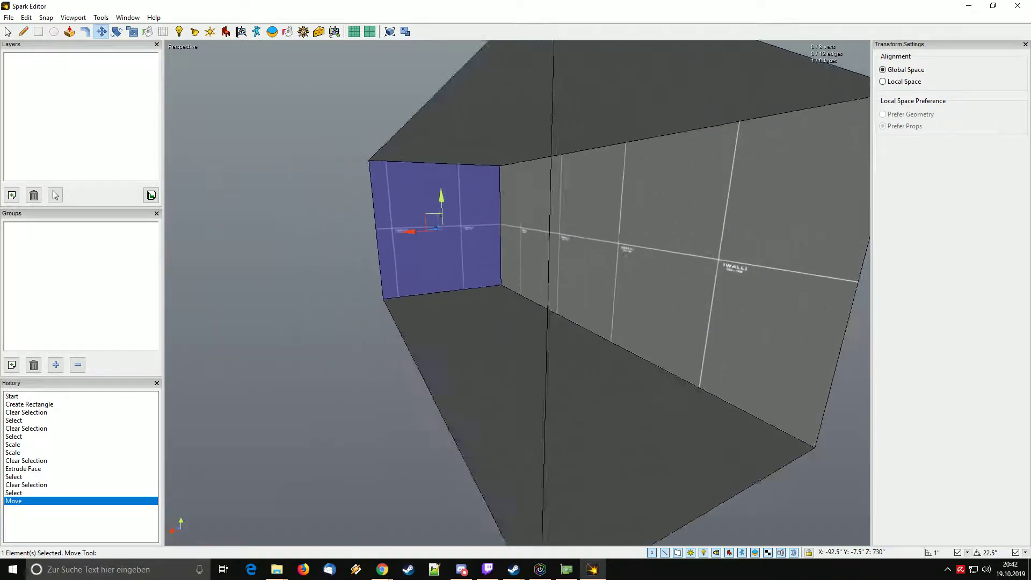
{"action": "left_click_drag", "start_coordinate": [515, 290], "coordinate": [462, 290], "text": "alt"}
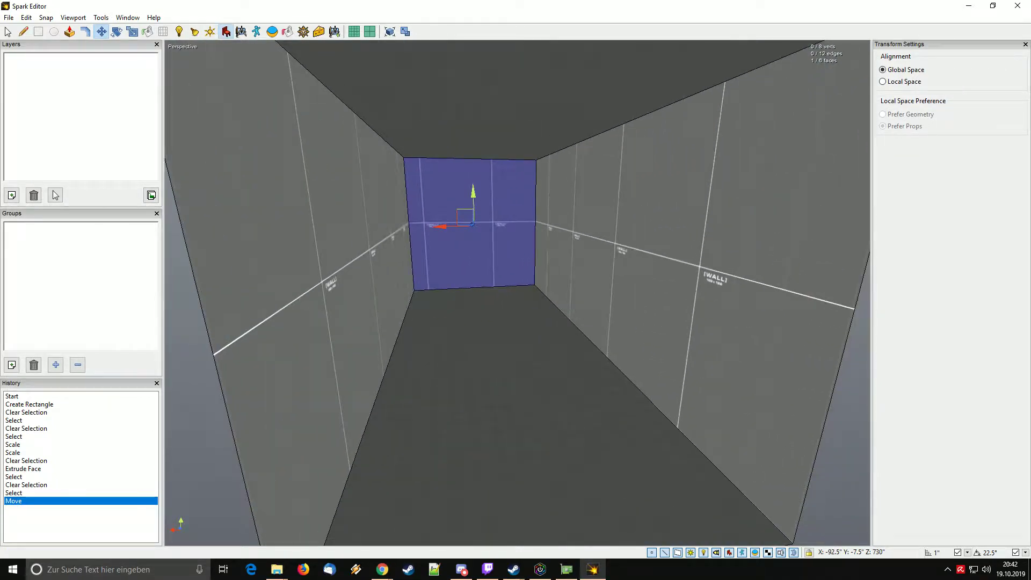
Place an onos entity on the room's floor as a size reference.
{"action": "key", "text": "p"}
{"action": "key", "text": "e"}
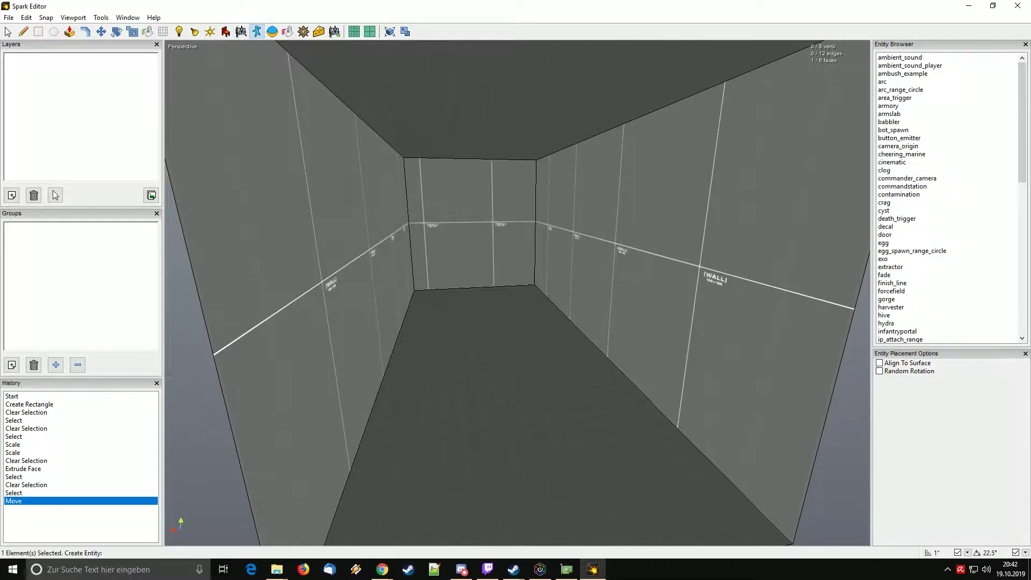
{"action": "scroll", "coordinate": [951, 199], "scroll_direction": "down", "scroll_amount": 3}
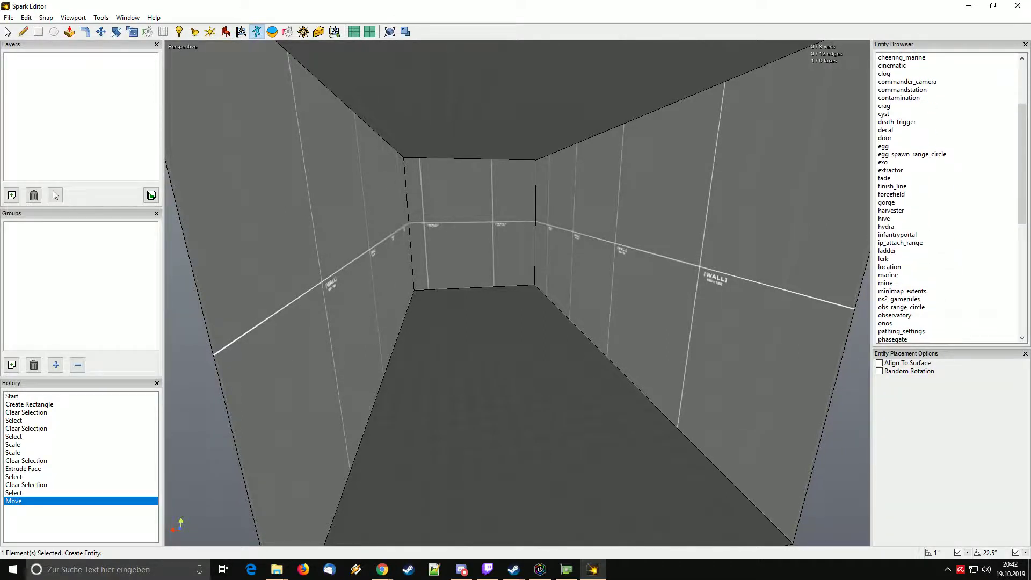
{"action": "left_click", "coordinate": [885, 324]}
{"action": "left_click", "coordinate": [561, 376]}
{"action": "key", "text": "Escape"}
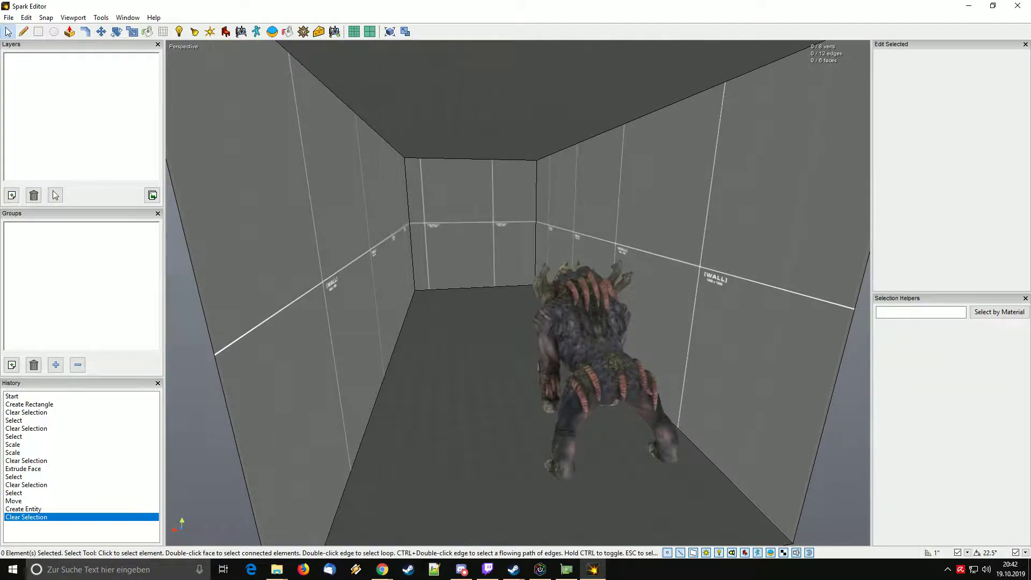
Move the onos along the floor to about X -123, Z 408 inches.
{"action": "left_click", "coordinate": [542, 365]}
{"action": "key", "text": "m"}
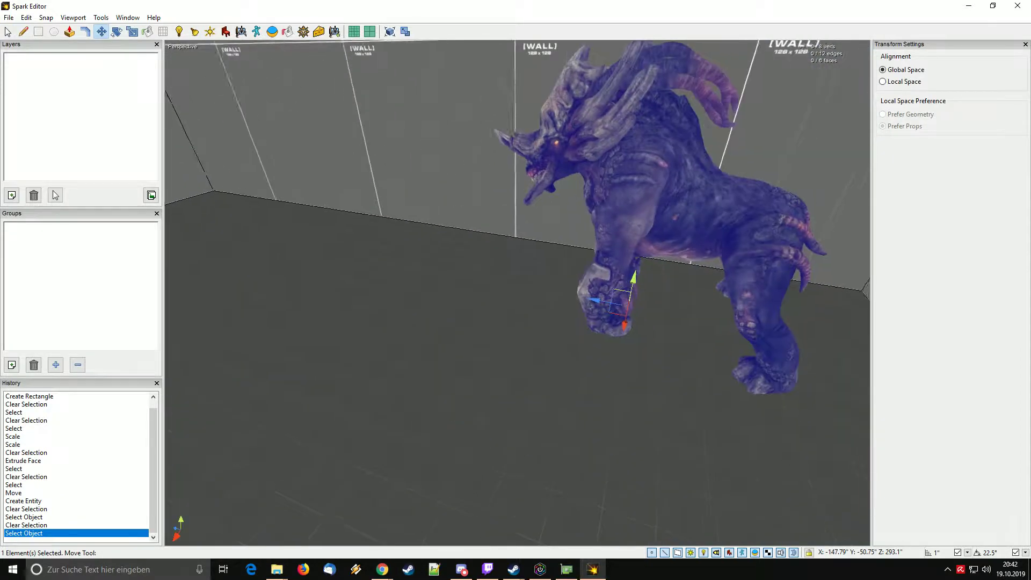
{"action": "left_click_drag", "start_coordinate": [542, 292], "coordinate": [382, 259]}
{"action": "key", "text": "Escape"}
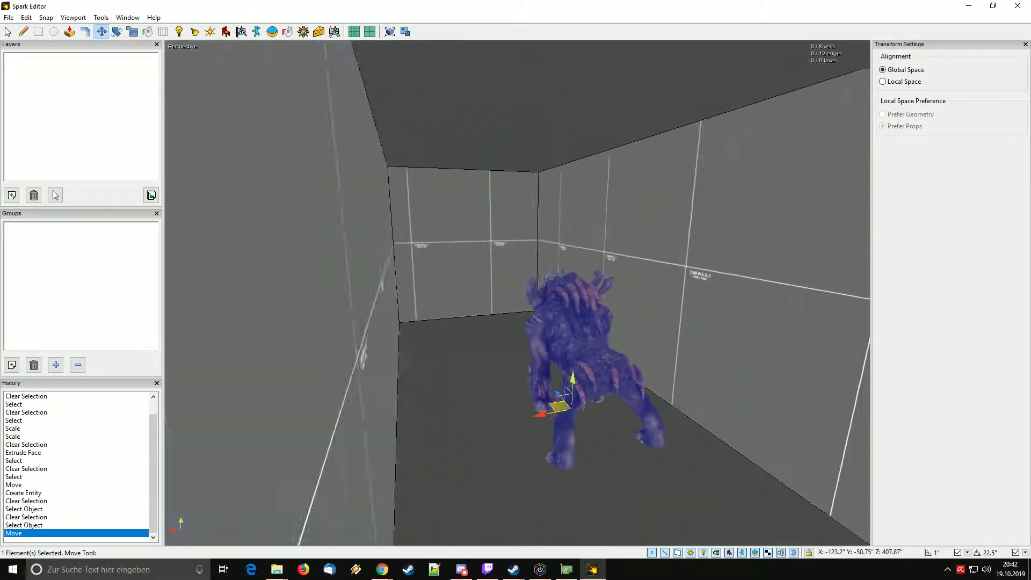
{"action": "key", "text": "t"}
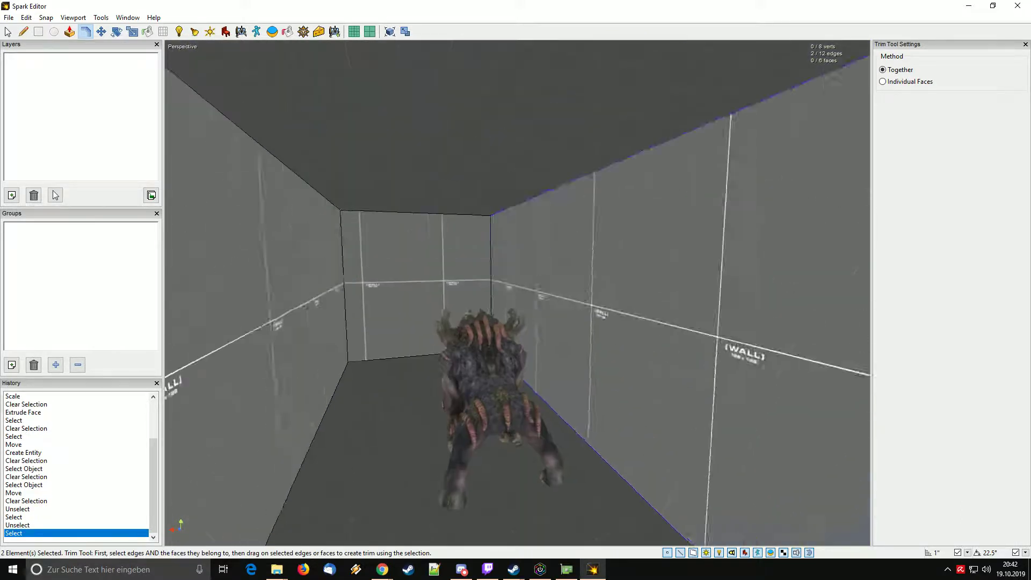
{"action": "left_click", "coordinate": [606, 462]}
{"action": "left_click_drag", "start_coordinate": [606, 461], "coordinate": [607, 242]}
{"action": "key", "text": "space"}
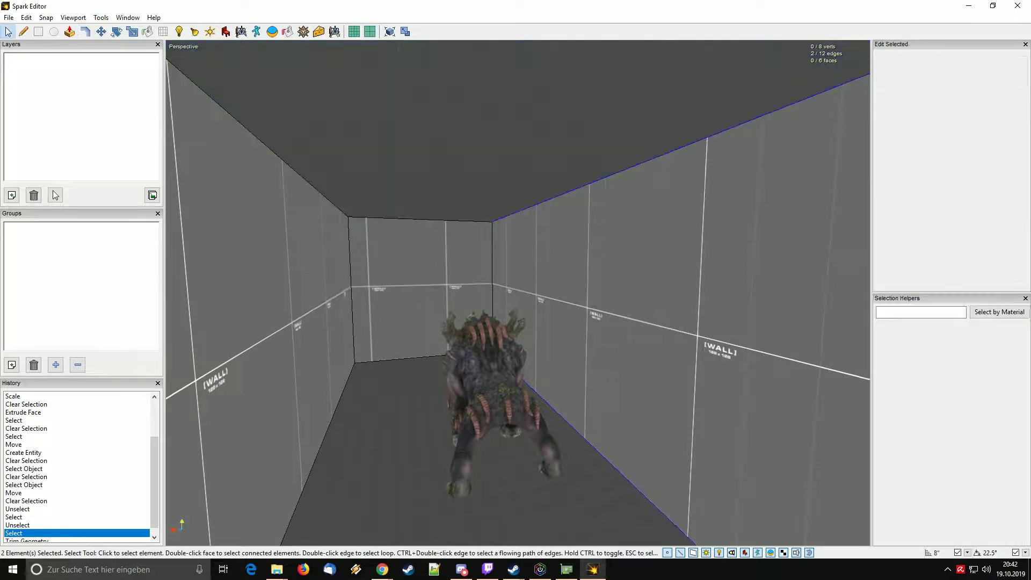
Select all connected room geometry and scale its cross-section to 248 × 240 inches.
{"action": "double_click", "coordinate": [617, 247]}
{"action": "middle_click_drag", "start_coordinate": [617, 247], "coordinate": [607, 332]}
{"action": "key", "text": "space"}
{"action": "key", "text": "space"}
{"action": "key", "text": "space"}
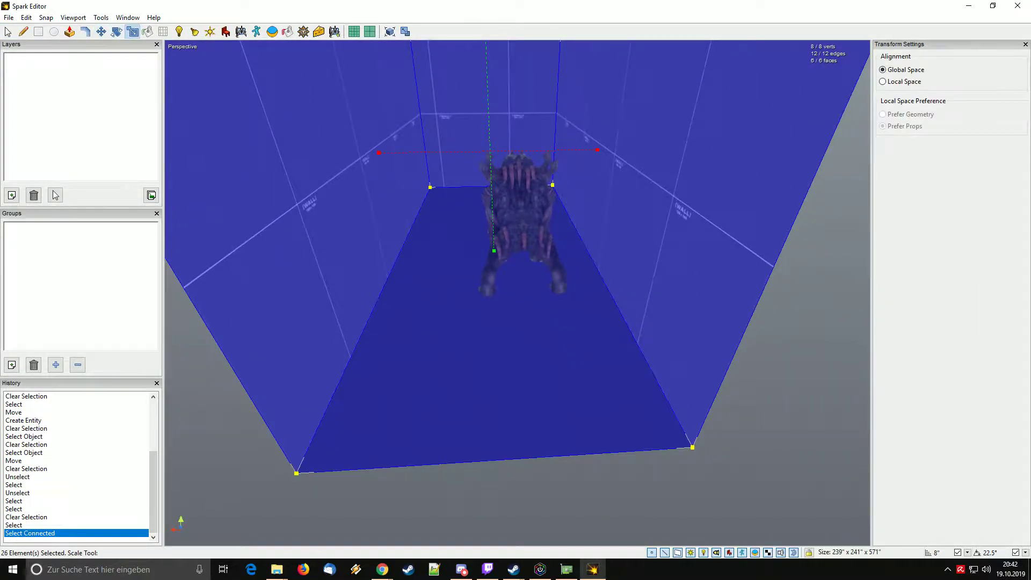
{"action": "left_click_drag", "start_coordinate": [596, 150], "coordinate": [600, 150]}
{"action": "left_click_drag", "start_coordinate": [378, 152], "coordinate": [374, 153]}
{"action": "middle_click_drag", "start_coordinate": [374, 153], "coordinate": [373, 67]}
{"action": "left_click_drag", "start_coordinate": [499, 309], "coordinate": [499, 311]}
{"action": "middle_click_drag", "start_coordinate": [499, 311], "coordinate": [500, 398]}
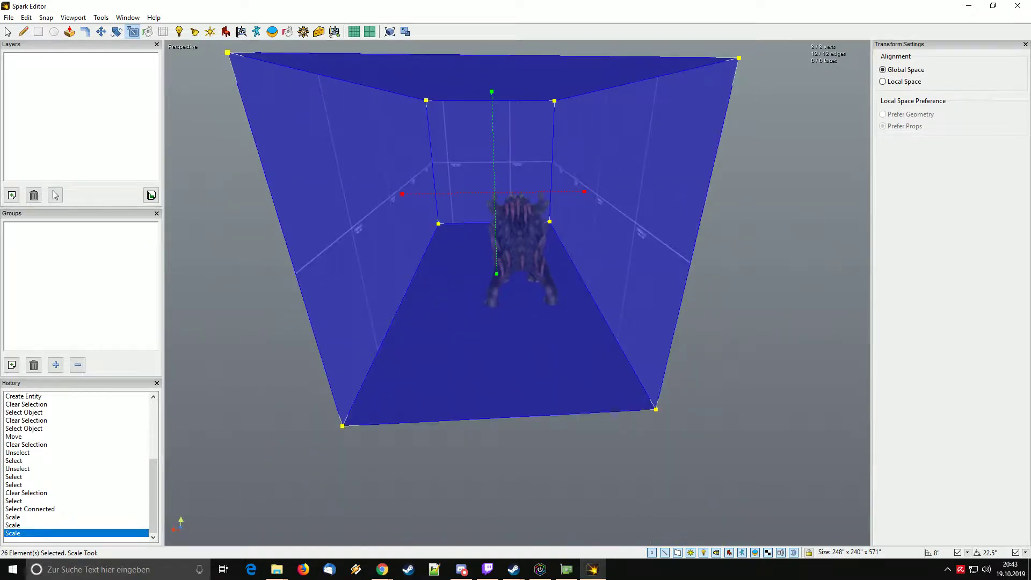
{"action": "key", "text": "Escape"}
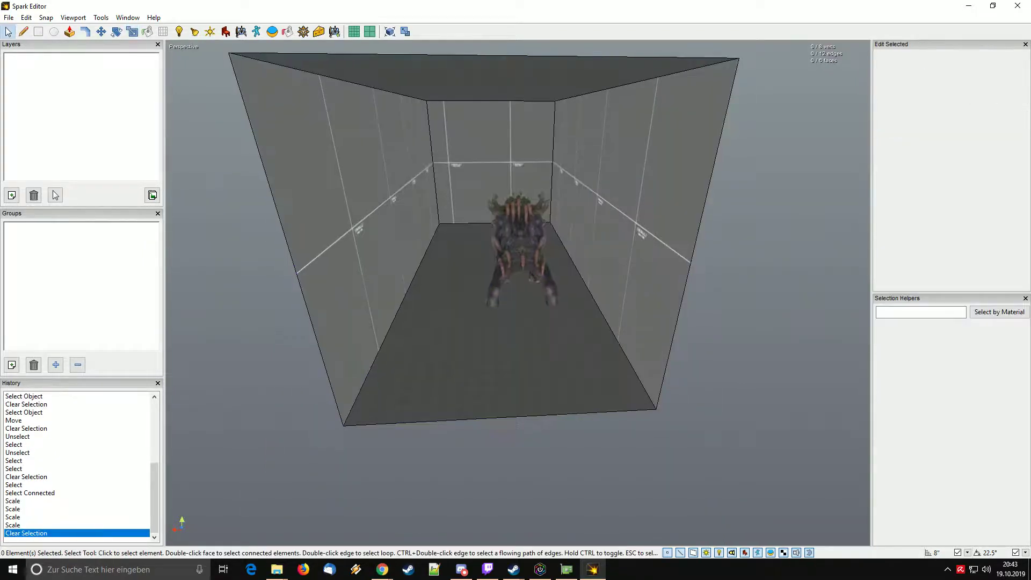
Trim the right wall 72 inches in from both its ceiling edge and its floor edge.
{"action": "key", "text": "t"}
{"action": "left_click", "coordinate": [644, 80]}
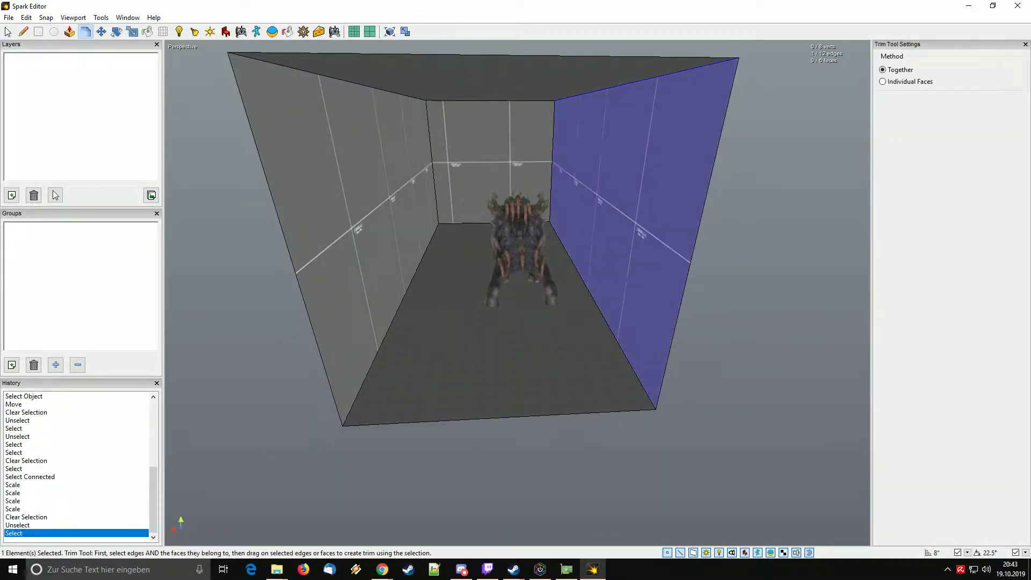
{"action": "left_click", "coordinate": [601, 314], "text": "shift"}
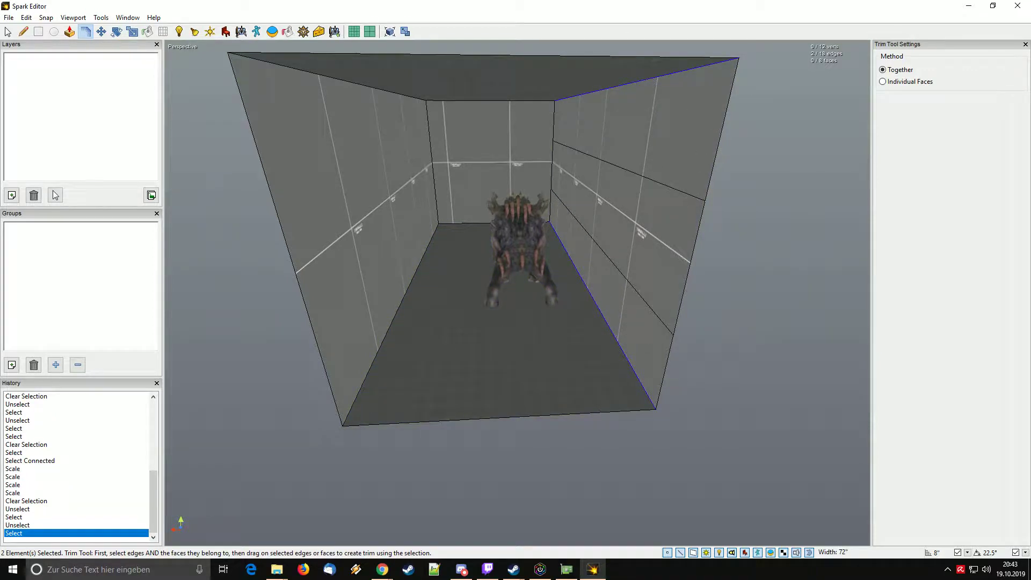
{"action": "left_click_drag", "start_coordinate": [612, 262], "coordinate": [612, 262]}
{"action": "key", "text": "space"}
Move the right wall's middle panel outward so the panels above and below it slope.
{"action": "left_click", "coordinate": [612, 231]}
{"action": "left_click", "coordinate": [612, 231]}
{"action": "key", "text": "m"}
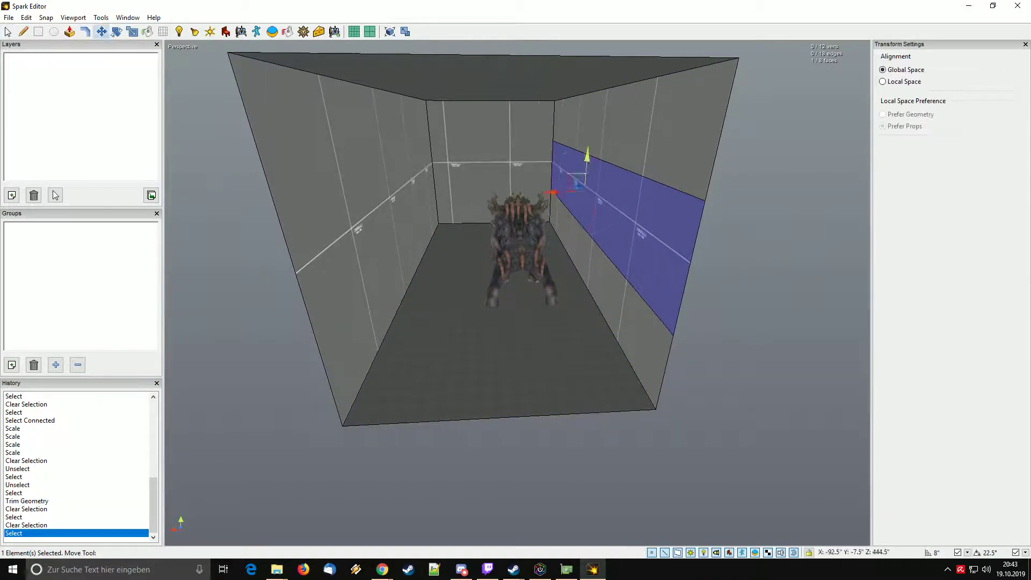
{"action": "key", "text": "s"}
{"action": "left_click_drag", "start_coordinate": [550, 192], "coordinate": [625, 190]}
Scale the right wall's upper and middle panels together to reduce how far the wall bulges outward.
{"action": "left_click", "coordinate": [693, 123], "text": "shift"}
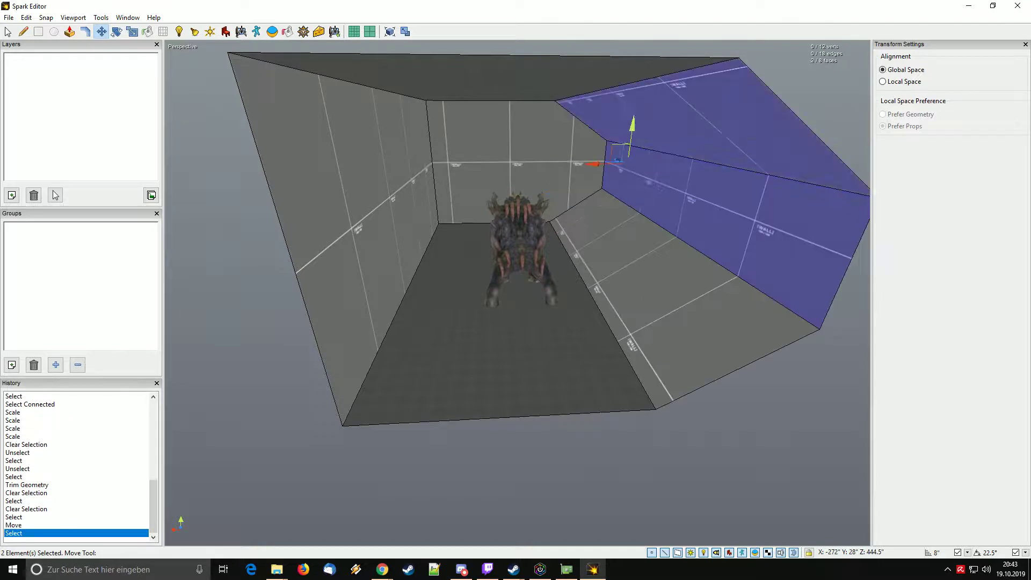
{"action": "key", "text": "s"}
{"action": "left_click_drag", "start_coordinate": [668, 164], "coordinate": [639, 163]}
{"action": "key", "text": "Escape"}
{"action": "key", "text": "space"}
{"action": "left_click", "coordinate": [655, 290]}
{"action": "left_click", "coordinate": [695, 134]}
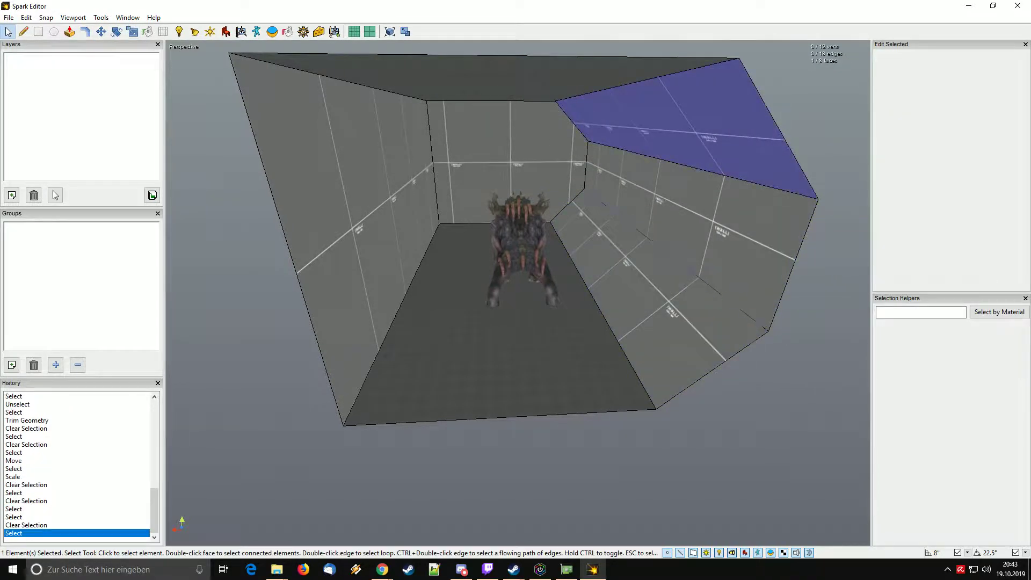
{"action": "left_click", "coordinate": [655, 290]}
{"action": "left_click", "coordinate": [692, 215]}
{"action": "left_click", "coordinate": [695, 134]}
{"action": "left_click", "coordinate": [655, 290]}
{"action": "key", "text": "Escape"}
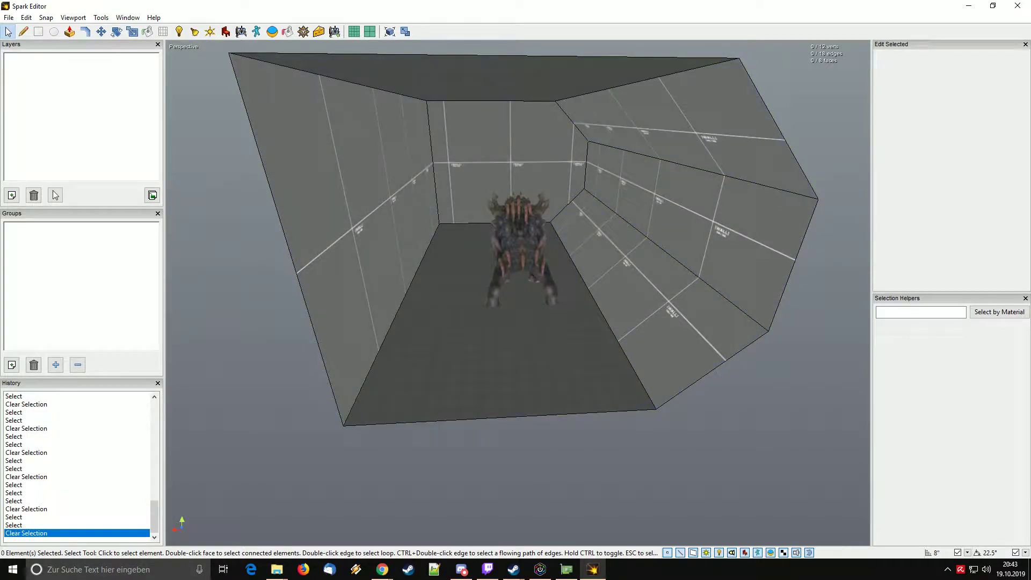
Trim a narrow strip along the left wall's ceiling edge.
{"action": "key", "text": "w"}
{"action": "right_click_drag", "start_coordinate": [655, 290], "coordinate": [624, 237]}
{"action": "key", "text": "s"}
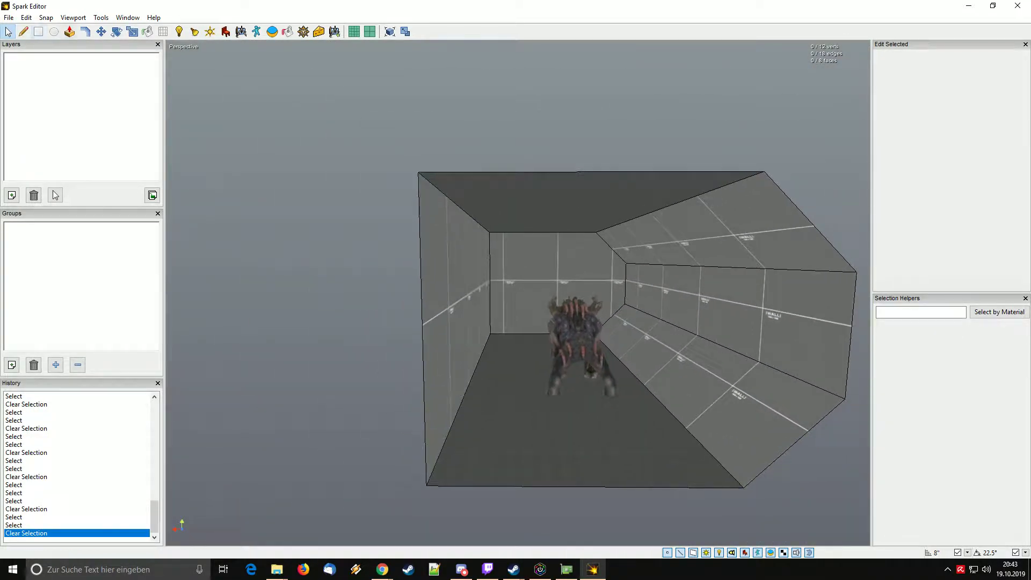
{"action": "key", "text": "t"}
{"action": "left_click", "coordinate": [453, 202]}
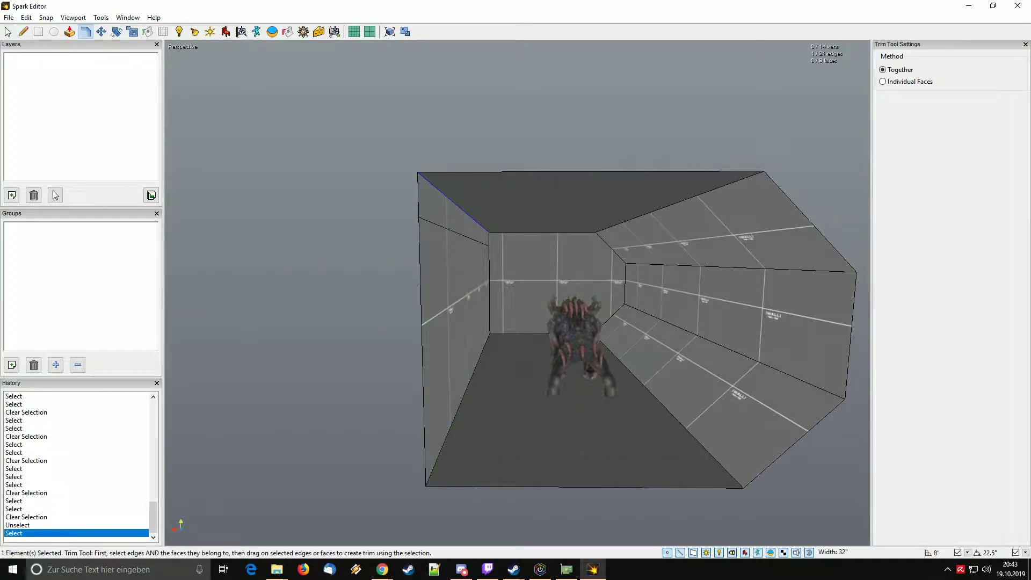
{"action": "left_click_drag", "start_coordinate": [454, 215], "coordinate": [453, 217]}
{"action": "key", "text": "space"}
Move the left wall's large lower panel outward to X 48 inches, bevelling the strip above it.
{"action": "left_click", "coordinate": [454, 252]}
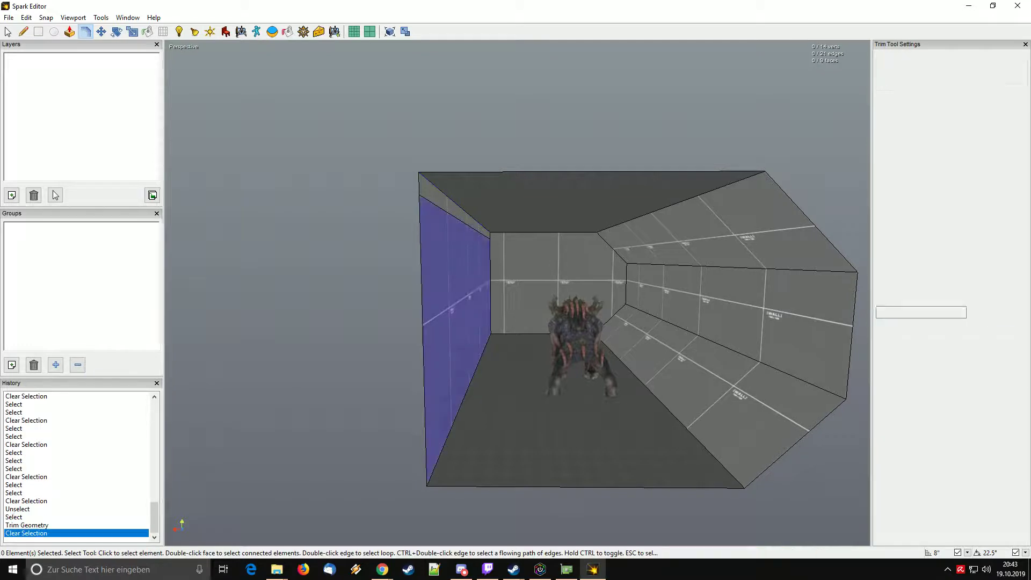
{"action": "left_click", "coordinate": [453, 258]}
{"action": "key", "text": "m"}
{"action": "left_click_drag", "start_coordinate": [442, 301], "coordinate": [419, 300]}
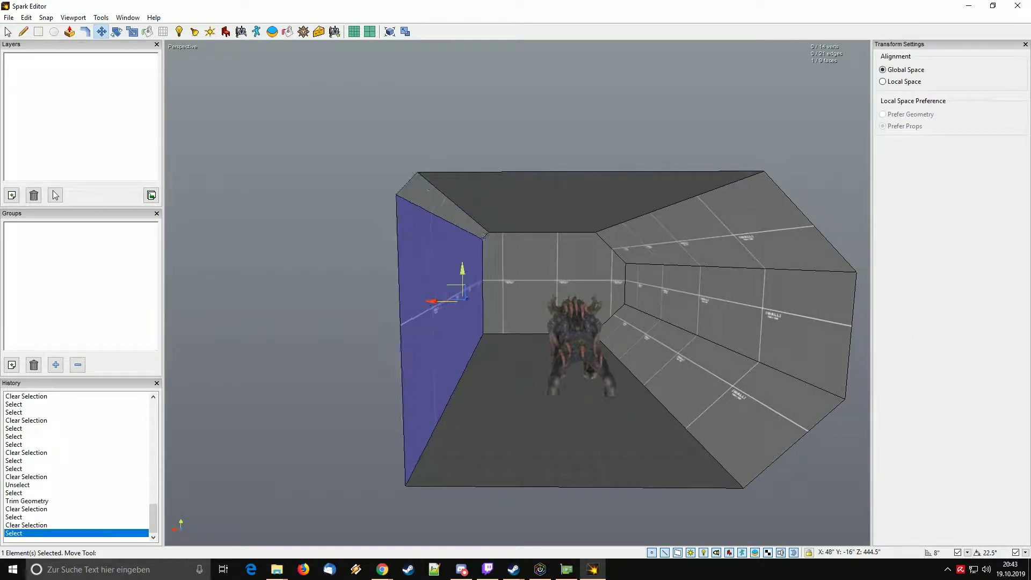
{"action": "key", "text": "Escape"}
{"action": "key", "text": "space"}
Trim the left wall 64 inches below its bevel and cut a second, narrower strip beneath that line.
{"action": "key", "text": "t"}
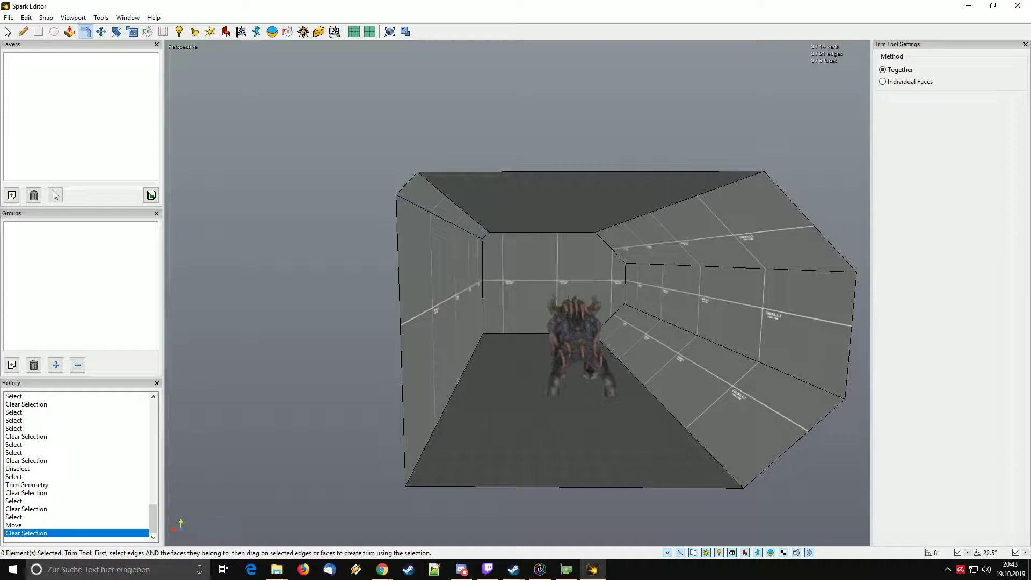
{"action": "left_click", "coordinate": [440, 217]}
{"action": "left_click_drag", "start_coordinate": [440, 217], "coordinate": [440, 225]}
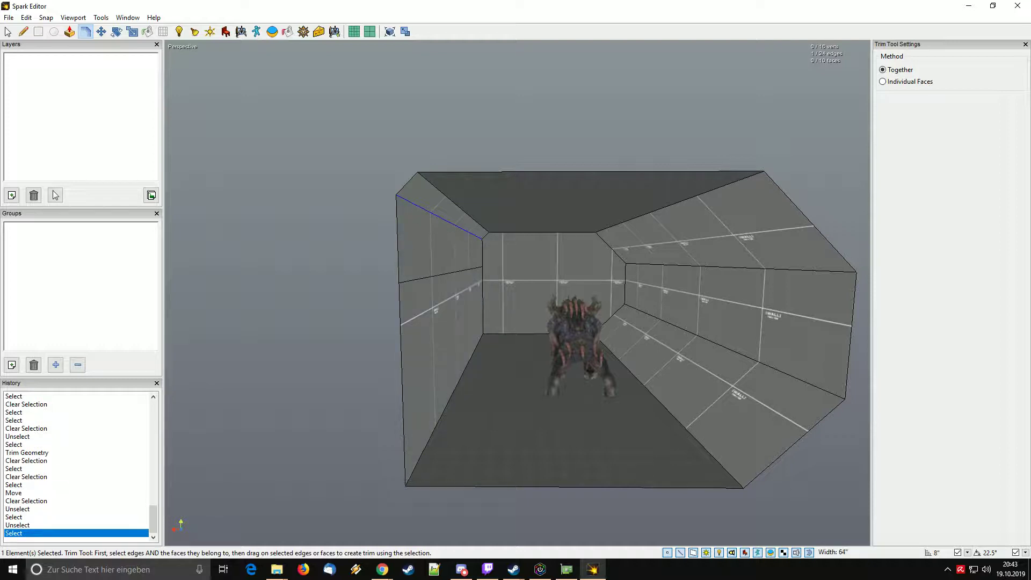
{"action": "left_click_drag", "start_coordinate": [440, 275], "coordinate": [440, 289]}
{"action": "left_click", "coordinate": [440, 275]}
{"action": "key", "text": "space"}
Move the left wall's lowest panel outward so the narrow strip above it becomes a sloped ledge.
{"action": "left_click", "coordinate": [441, 322]}
{"action": "key", "text": "m"}
{"action": "left_click_drag", "start_coordinate": [437, 325], "coordinate": [417, 325]}
{"action": "key", "text": "space"}
Trim the floor 96 inches from the left wall and cut a 16-inch strip on the wall side of that line.
{"action": "key", "text": "t"}
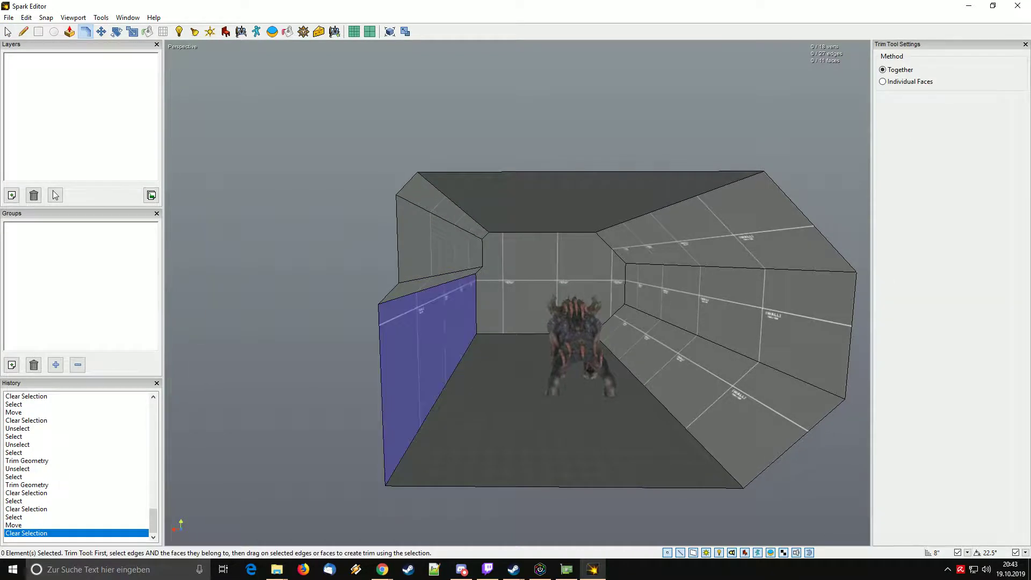
{"action": "left_click_drag", "start_coordinate": [432, 408], "coordinate": [451, 409]}
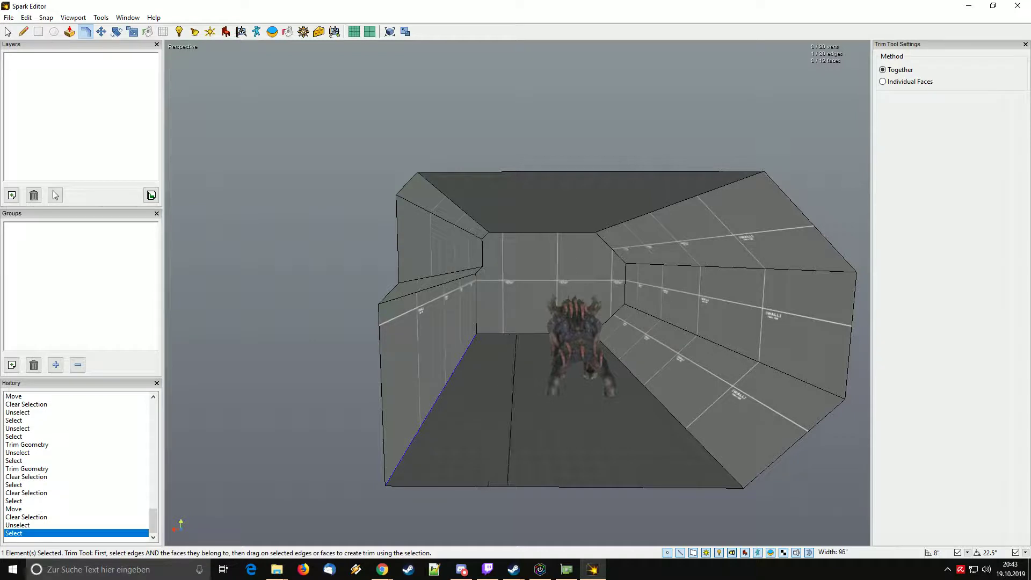
{"action": "left_click_drag", "start_coordinate": [514, 409], "coordinate": [514, 409]}
{"action": "left_click", "coordinate": [512, 410]}
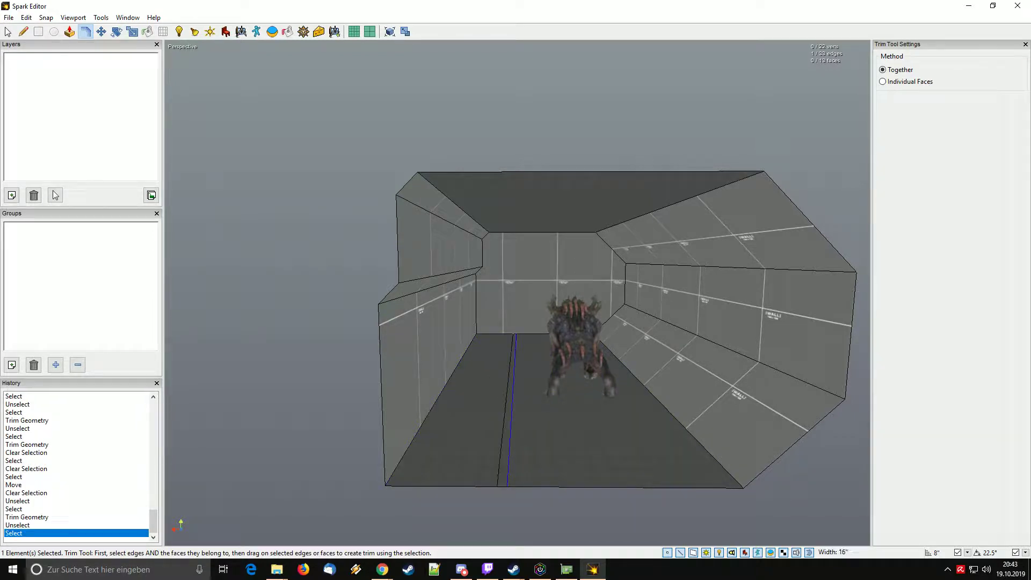
{"action": "left_click_drag", "start_coordinate": [506, 410], "coordinate": [492, 410]}
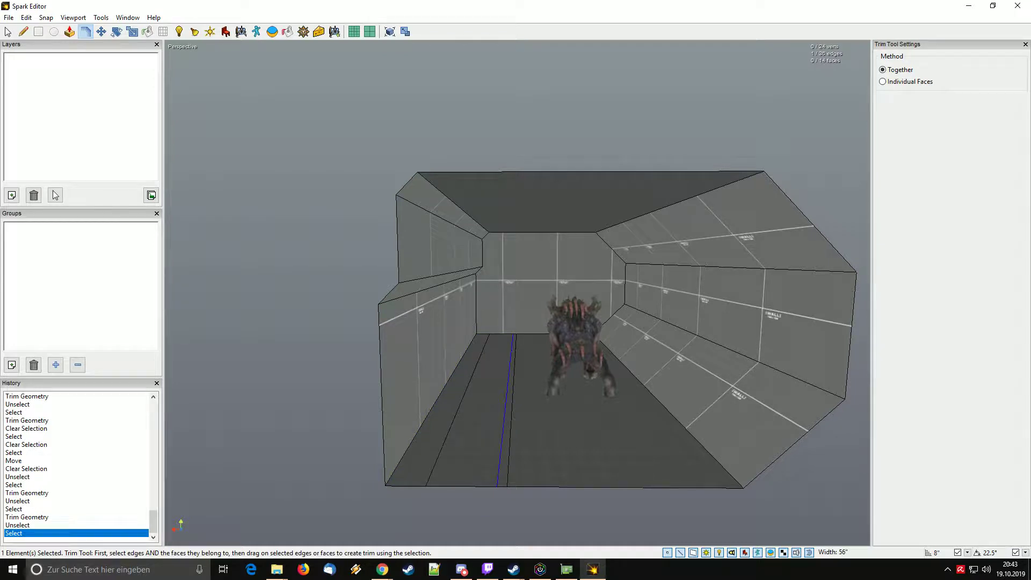
{"action": "left_click_drag", "start_coordinate": [457, 409], "coordinate": [457, 410]}
{"action": "key", "text": "ctrl+z"}
Raise the wide floor panel beside the left wall slightly so the narrow strip next to it slopes.
{"action": "key", "text": "space"}
{"action": "double_click", "coordinate": [464, 409]}
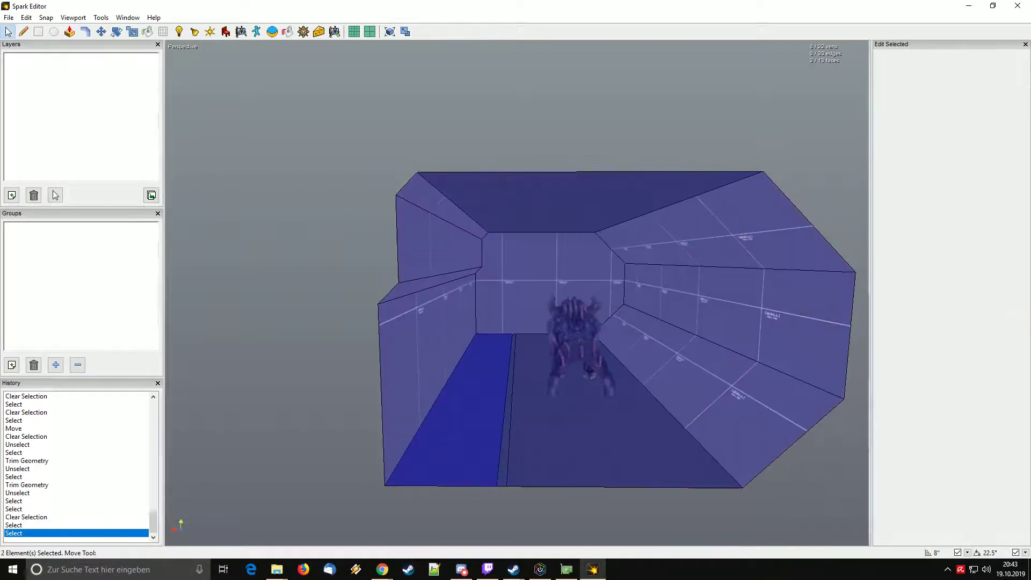
{"action": "key", "text": "m"}
{"action": "left_click", "coordinate": [465, 410]}
{"action": "left_click_drag", "start_coordinate": [481, 341], "coordinate": [481, 334]}
Extrude the raised floor panel upward into a long block along the left wall.
{"action": "key", "text": "e"}
{"action": "left_click_drag", "start_coordinate": [515, 430], "coordinate": [516, 370]}
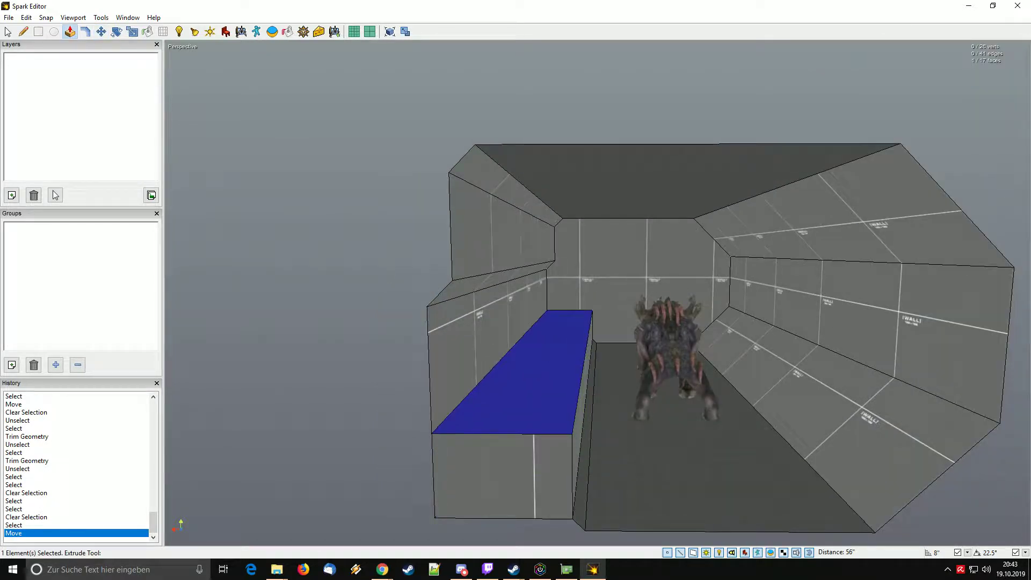
{"action": "key", "text": "Escape"}
{"action": "key", "text": "space"}
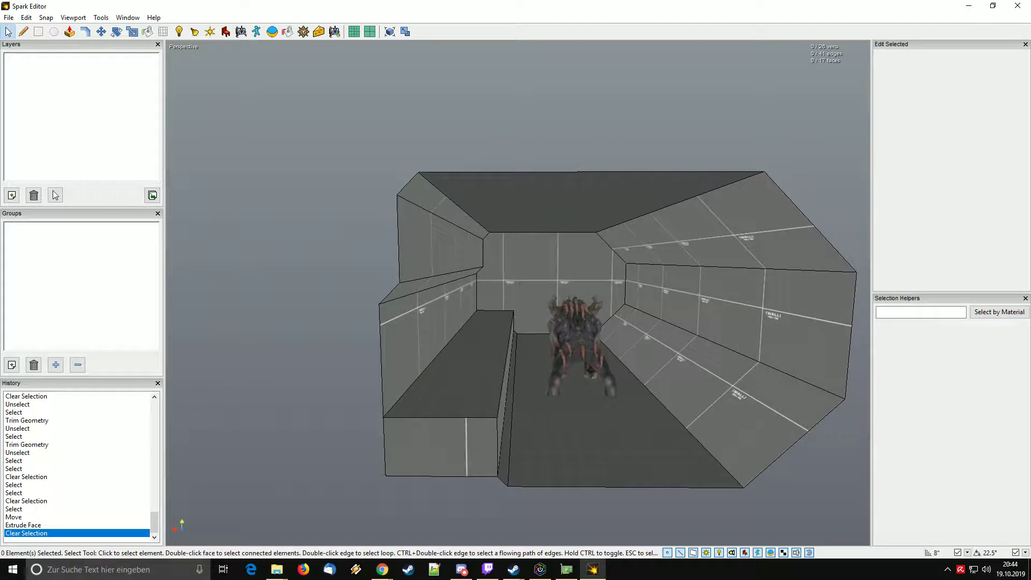
Cut and paste the left wall's lowest panel to detach it, and scale it to 96 inches high, ending at the block's top.
{"action": "key", "text": "t"}
{"action": "key", "text": "space"}
{"action": "left_click", "coordinate": [440, 447]}
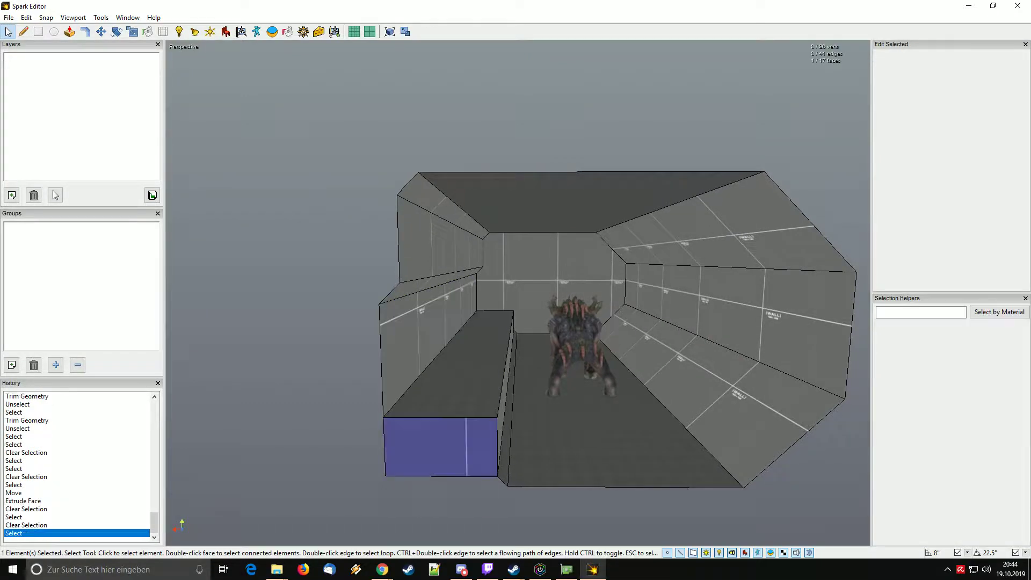
{"action": "left_click_drag", "start_coordinate": [441, 446], "coordinate": [392, 494], "text": "alt"}
{"action": "left_click", "coordinate": [461, 172]}
{"action": "key", "text": "q"}
{"action": "key", "text": "s"}
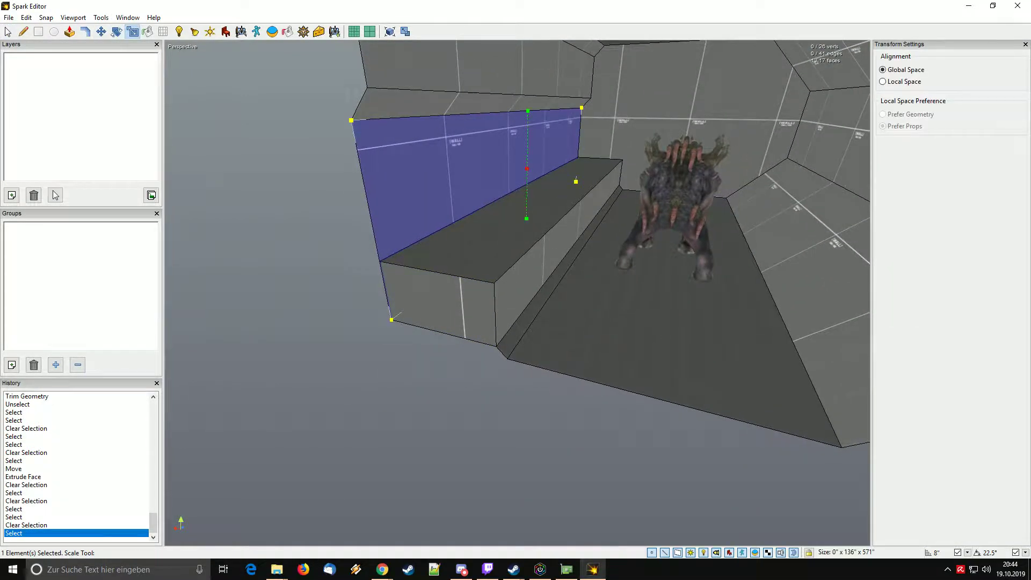
{"action": "key", "text": "ctrl+x"}
{"action": "key", "text": "ctrl+v"}
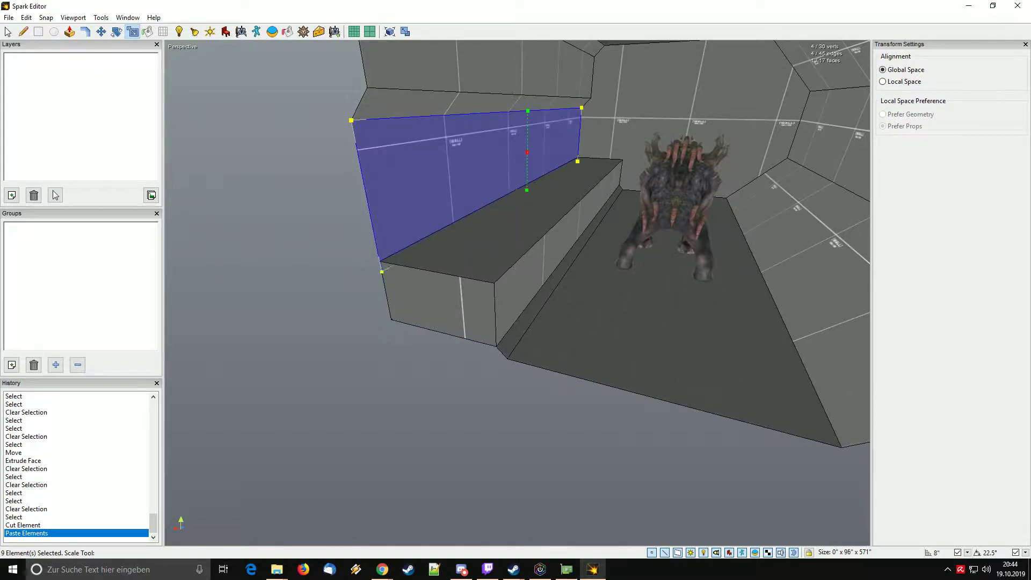
{"action": "key", "text": "space"}
Weld the vertices of all the connected room geometry.
{"action": "double_click", "coordinate": [462, 171]}
{"action": "key", "text": "ctrl+w"}
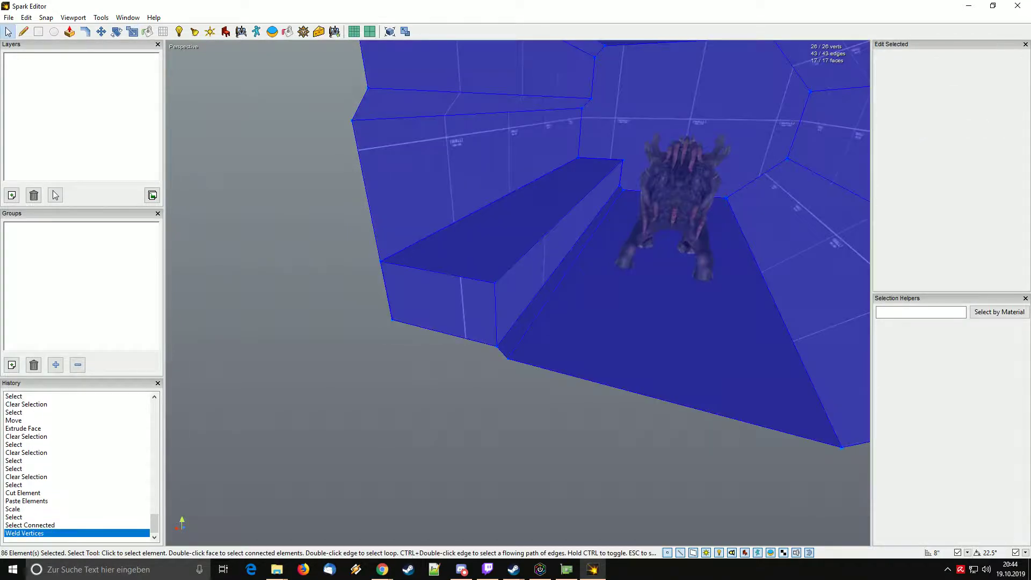
{"action": "key", "text": "Escape"}
Delete the front end face of the block and its hidden enclosed faces.
{"action": "double_click", "coordinate": [441, 302]}
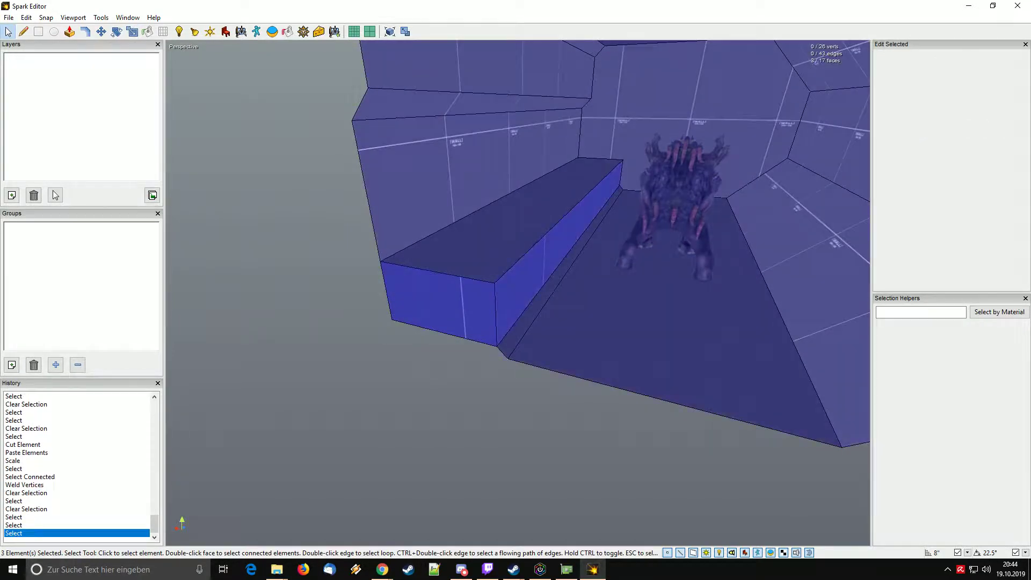
{"action": "key", "text": "Escape"}
{"action": "left_click", "coordinate": [441, 302]}
{"action": "mouse_move", "coordinate": [441, 302]}
{"action": "middle_mouse_down"}
{"action": "mouse_move", "coordinate": [569, 301]}
{"action": "mouse_move", "coordinate": [456, 301]}
{"action": "middle_mouse_up"}
{"action": "left_click", "coordinate": [477, 299], "text": "ctrl"}
{"action": "key", "text": "Delete"}
Trim a narrow strip along the top edge of the block's side face.
{"action": "key", "text": "t"}
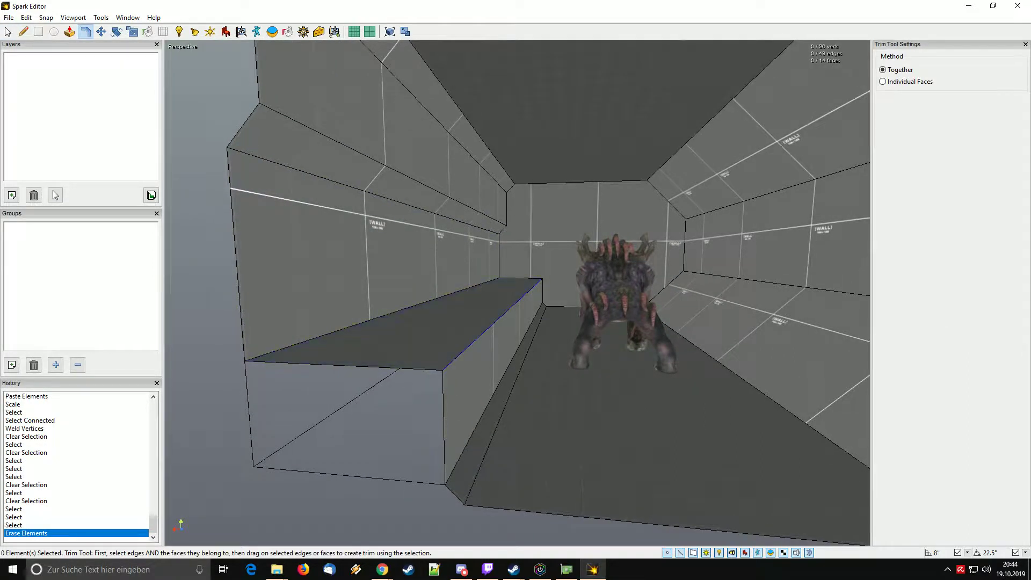
{"action": "left_click", "coordinate": [492, 324]}
{"action": "left_click_drag", "start_coordinate": [488, 329], "coordinate": [487, 334]}
Narrow the block's top face on the room side so the trimmed strip becomes a beveled edge.
{"action": "left_click", "coordinate": [461, 319]}
{"action": "left_click", "coordinate": [462, 319]}
{"action": "key", "text": "m"}
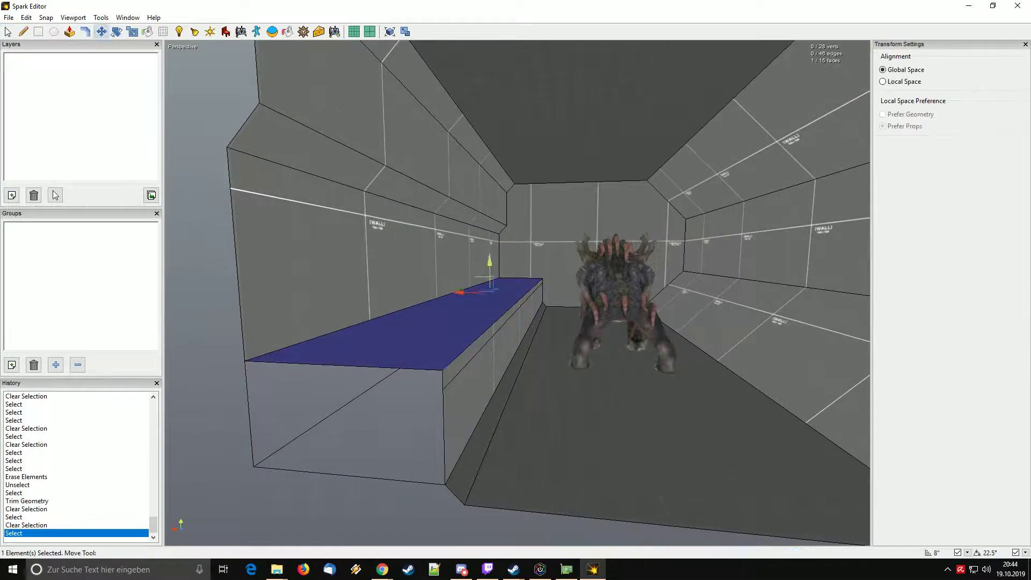
{"action": "key", "text": "s"}
{"action": "left_click_drag", "start_coordinate": [519, 293], "coordinate": [518, 293]}
{"action": "middle_click_drag", "start_coordinate": [518, 293], "coordinate": [585, 304]}
{"action": "key", "text": "Escape"}
{"action": "key", "text": "space"}
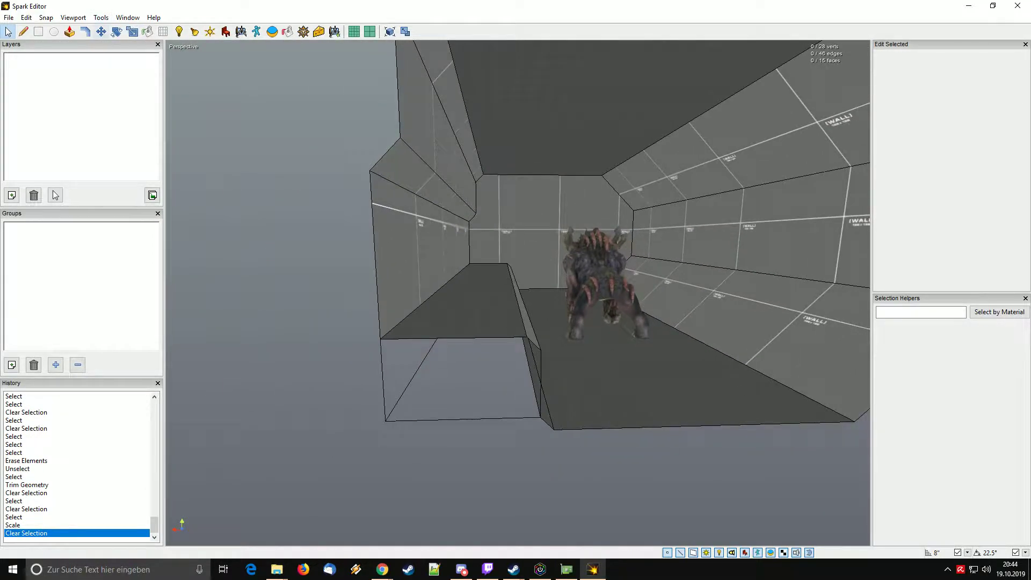
Extrude the left wall's lowest panel outward to form a deep recess behind the ledge.
{"action": "left_click", "coordinate": [70, 32]}
{"action": "left_click_drag", "start_coordinate": [476, 244], "coordinate": [323, 244]}
{"action": "middle_click_drag", "start_coordinate": [323, 244], "coordinate": [596, 295]}
{"action": "key", "text": "space"}
Trim a narrow strip off the recess floor beside the ledge and lower the remaining floor so the strip slopes.
{"action": "key", "text": "t"}
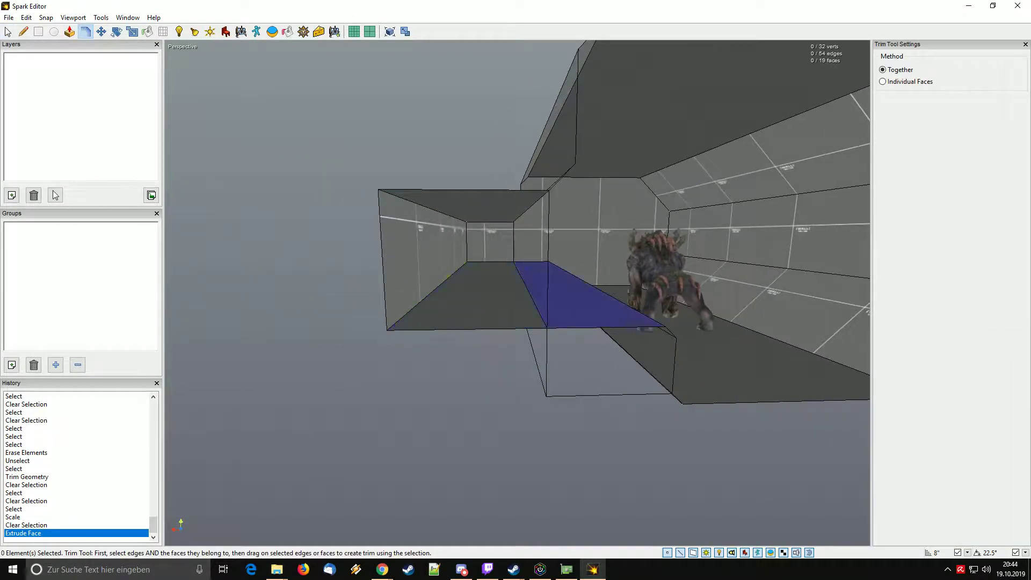
{"action": "left_click", "coordinate": [531, 297]}
{"action": "left_click_drag", "start_coordinate": [523, 296], "coordinate": [522, 297]}
{"action": "left_click", "coordinate": [497, 297]}
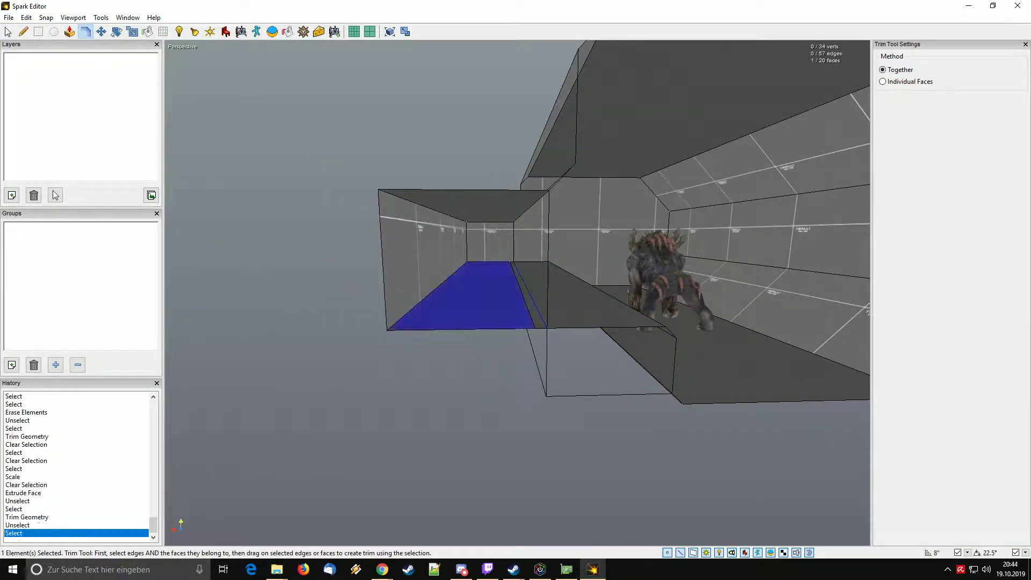
{"action": "key", "text": "w"}
{"action": "left_click_drag", "start_coordinate": [482, 252], "coordinate": [483, 262]}
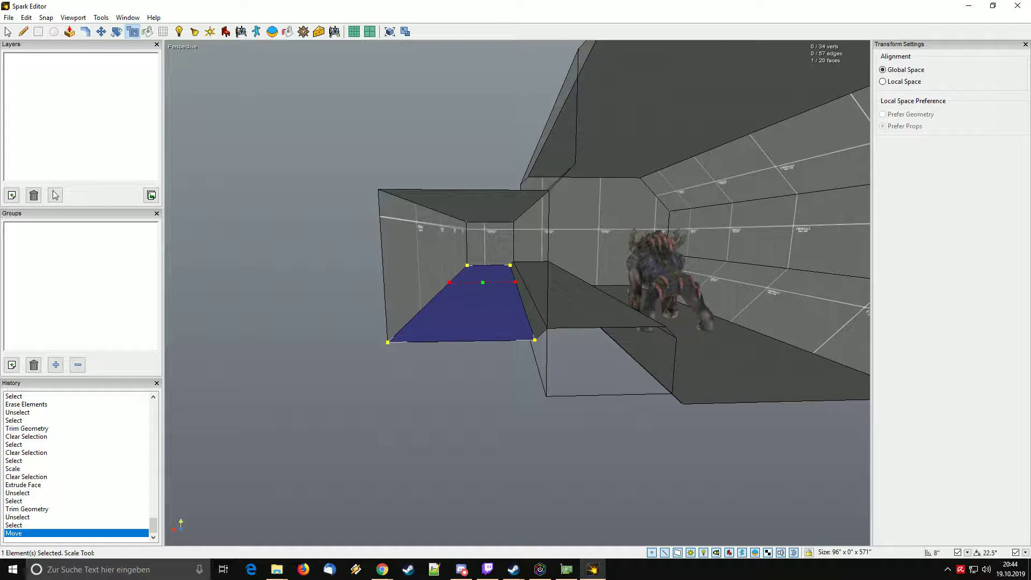
Extrude the recess floor 56 inches downward.
{"action": "right_click_drag", "start_coordinate": [517, 293], "coordinate": [489, 290]}
{"action": "key", "text": "d"}
{"action": "key", "text": "e"}
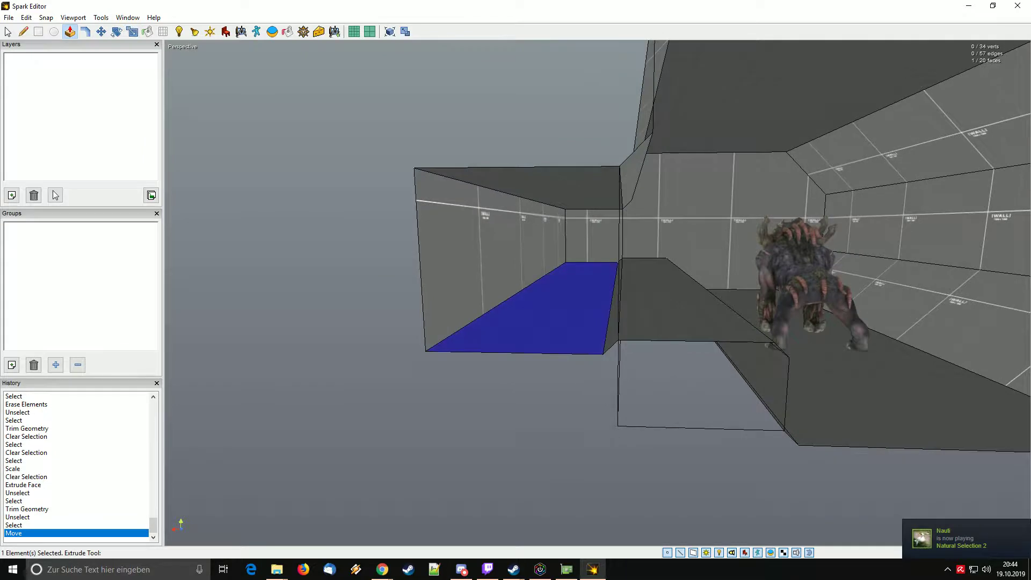
{"action": "left_click_drag", "start_coordinate": [489, 291], "coordinate": [489, 332]}
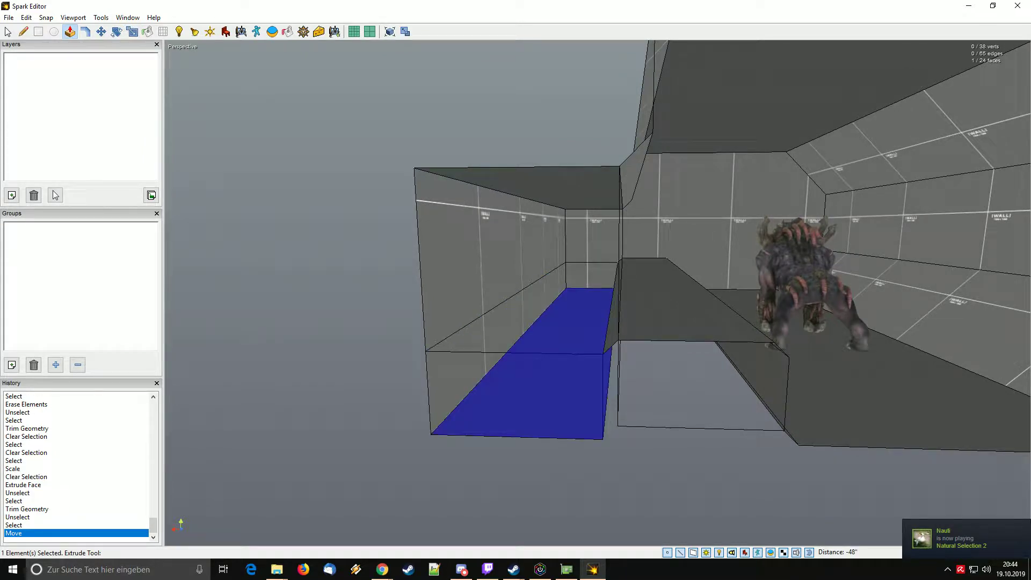
{"action": "left_click_drag", "start_coordinate": [488, 333], "coordinate": [488, 341]}
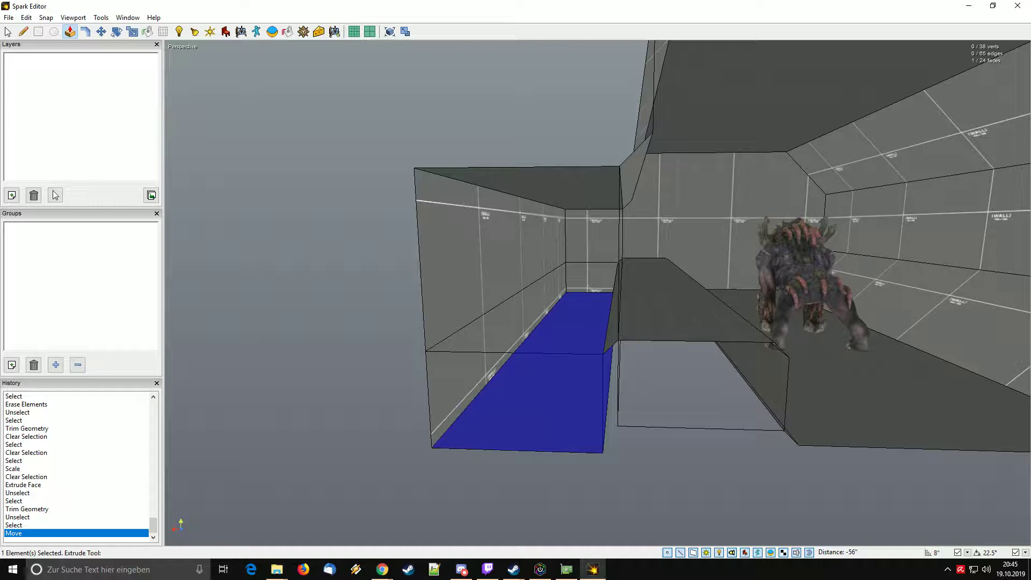
{"action": "left_click", "coordinate": [489, 343]}
{"action": "key", "text": "Escape"}
Trim a narrow strip along the recess's upper outer corner and move the geometry there to bevel the corner.
{"action": "middle_click_drag", "start_coordinate": [489, 343], "coordinate": [633, 365]}
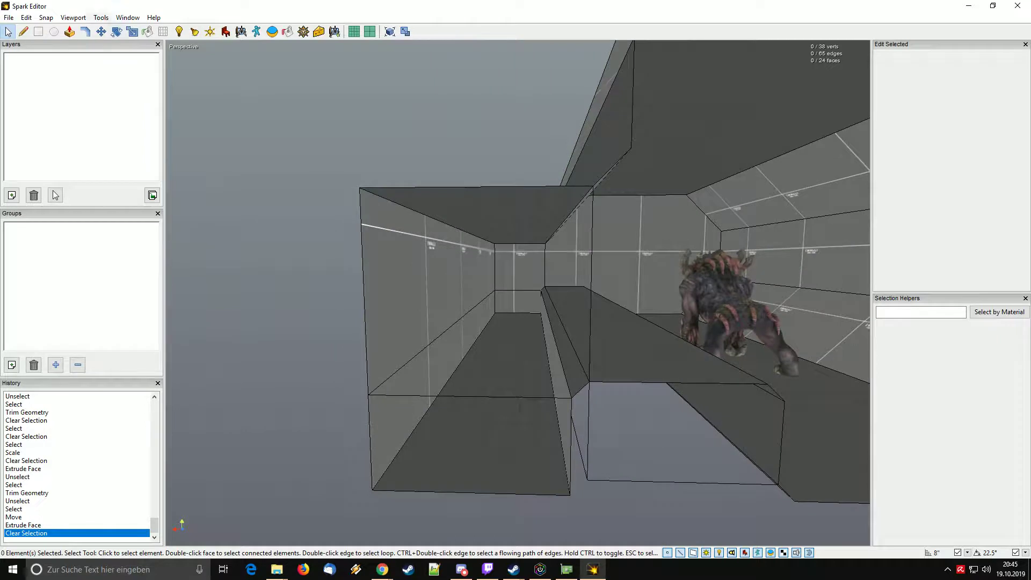
{"action": "key", "text": "t"}
{"action": "left_click", "coordinate": [409, 208]}
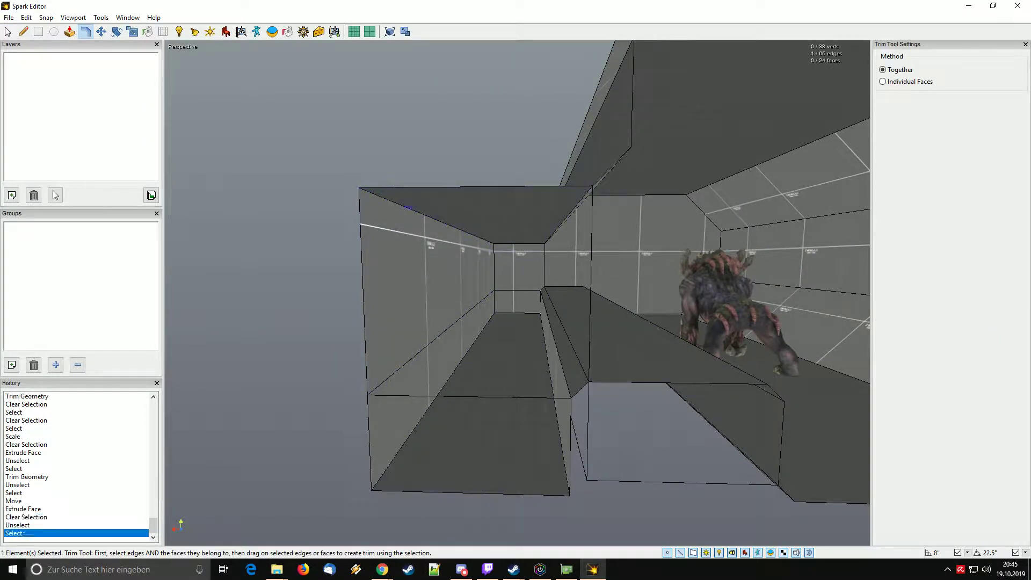
{"action": "left_click_drag", "start_coordinate": [424, 215], "coordinate": [469, 213]}
{"action": "key", "text": "Escape"}
{"action": "left_click", "coordinate": [429, 217]}
{"action": "key", "text": "w"}
{"action": "key", "text": "Escape"}
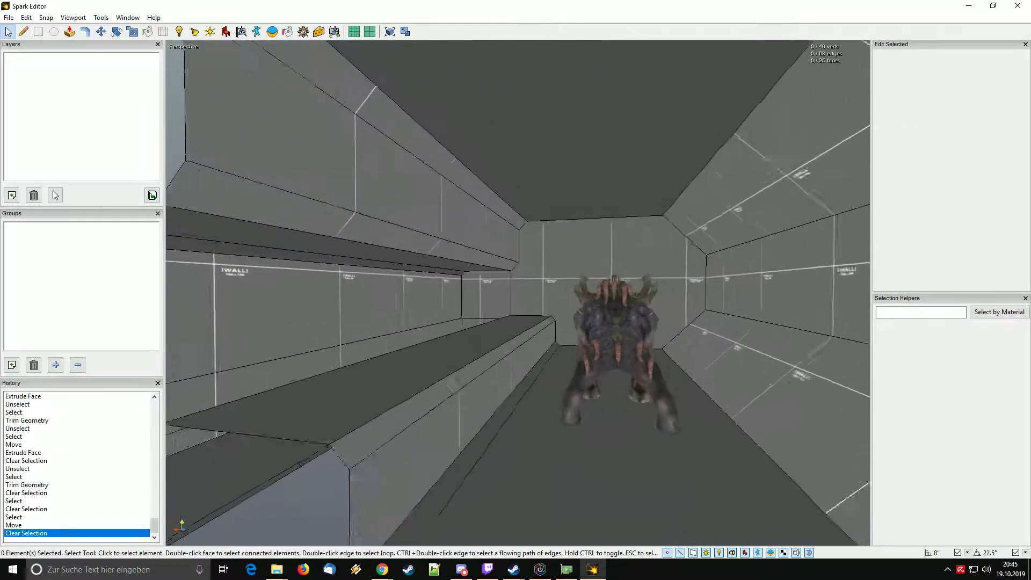
Inspect the ledge and side recess beside the onos from several viewpoints inside the room.
{"action": "key", "text": "w"}
{"action": "right_click_drag", "start_coordinate": [517, 292], "coordinate": [676, 300]}
{"action": "key", "text": "s"}
{"action": "right_click_drag", "start_coordinate": [517, 292], "coordinate": [457, 288]}
{"action": "key", "text": "w"}
{"action": "key", "text": "w"}
{"action": "key", "text": "w"}
{"action": "key", "text": "s"}
{"action": "key", "text": "w"}
{"action": "key", "text": "s"}
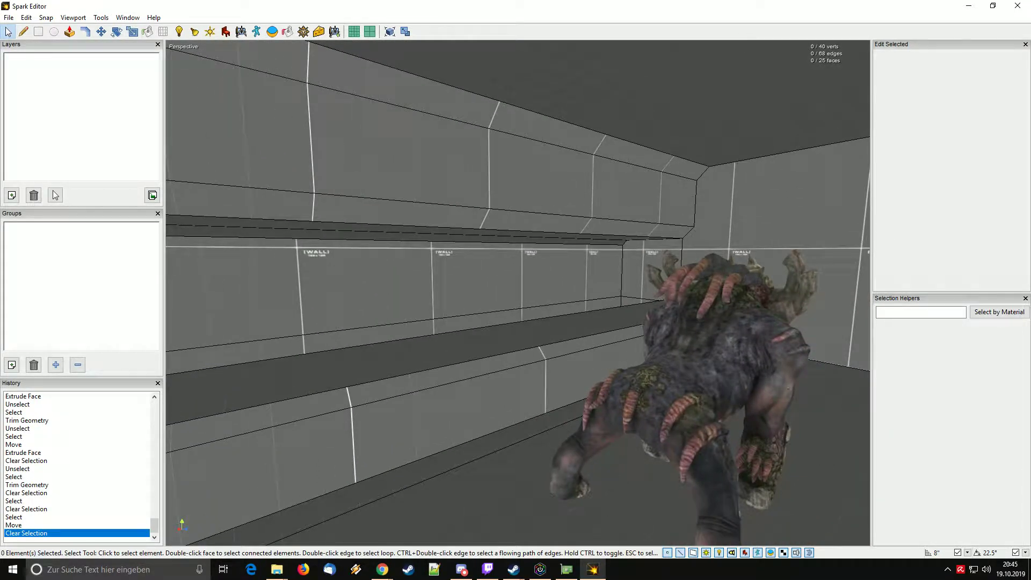
{"action": "right_click_drag", "start_coordinate": [517, 292], "coordinate": [618, 304]}
{"action": "key", "text": "w"}
{"action": "key", "text": "s"}
Delete the onos reference entity from the room.
{"action": "right_click_drag", "start_coordinate": [518, 292], "coordinate": [625, 257]}
{"action": "left_click", "coordinate": [596, 408]}
{"action": "key", "text": "Delete"}
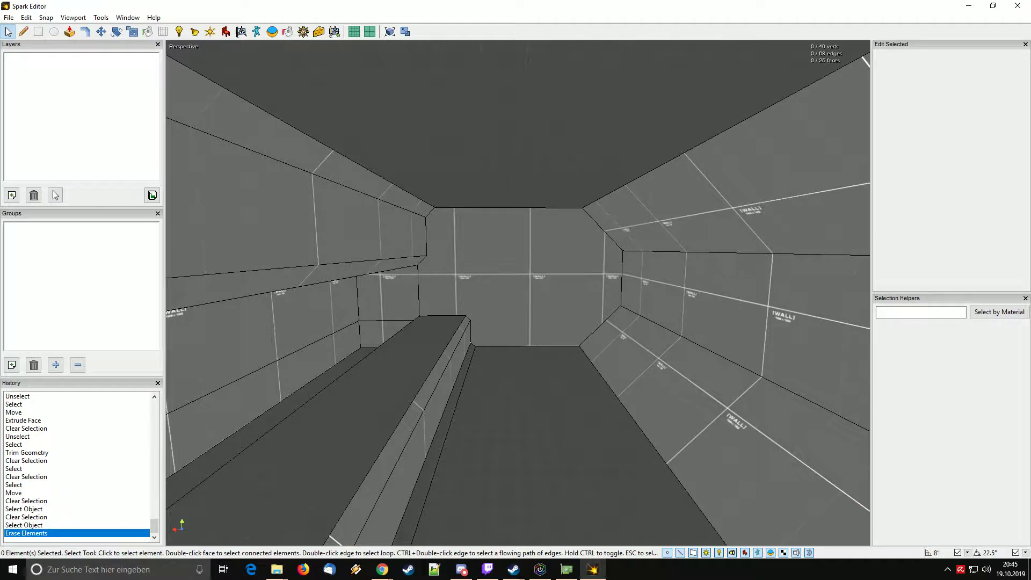
Examine the room's angled walls and the extent of the end wall's face around the ledge from inside and beneath.
{"action": "right_click_drag", "start_coordinate": [518, 292], "coordinate": [446, 293]}
{"action": "key", "text": "w"}
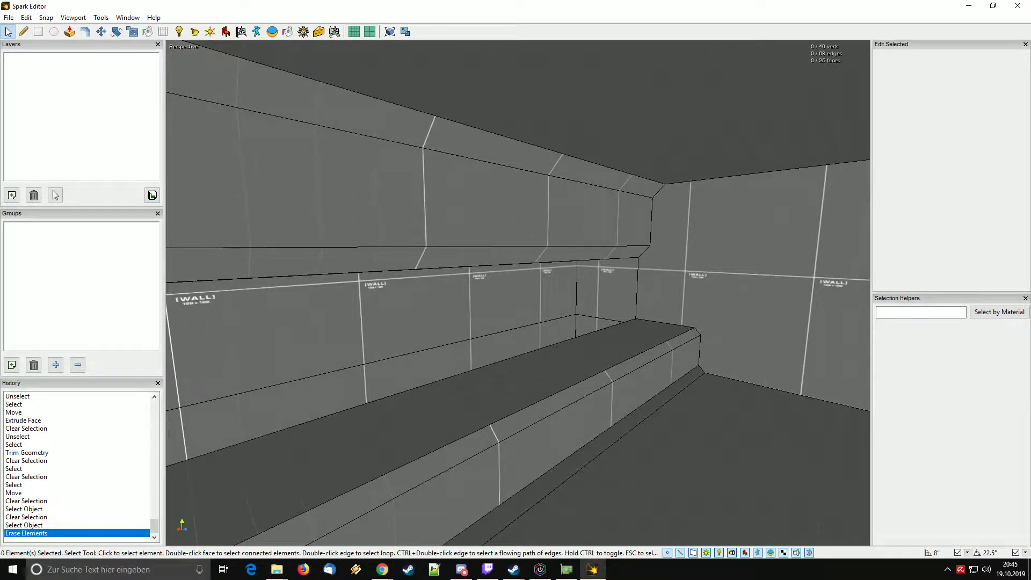
{"action": "right_click_drag", "start_coordinate": [518, 293], "coordinate": [706, 267]}
{"action": "key", "text": "a"}
{"action": "key", "text": "d"}
{"action": "key", "text": "s"}
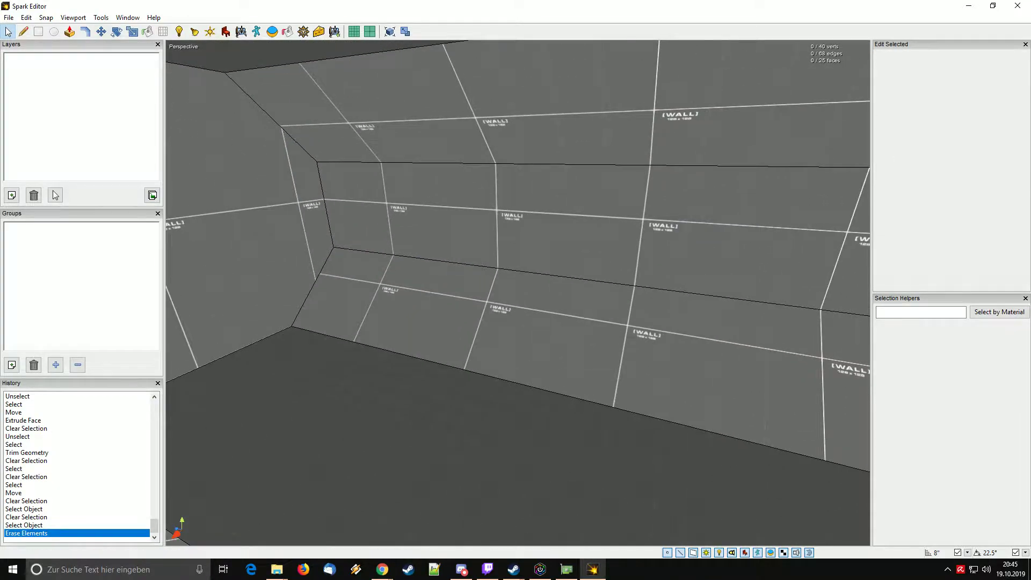
{"action": "left_click", "coordinate": [85, 32]}
{"action": "right_click_drag", "start_coordinate": [429, 225], "coordinate": [376, 233]}
{"action": "key", "text": "w"}
{"action": "key", "text": "q"}
{"action": "left_click", "coordinate": [736, 218]}
{"action": "right_click_drag", "start_coordinate": [736, 218], "coordinate": [634, 252]}
{"action": "key", "text": "Escape"}
{"action": "key", "text": "t"}
{"action": "key", "text": "q"}
{"action": "left_click", "coordinate": [537, 199]}
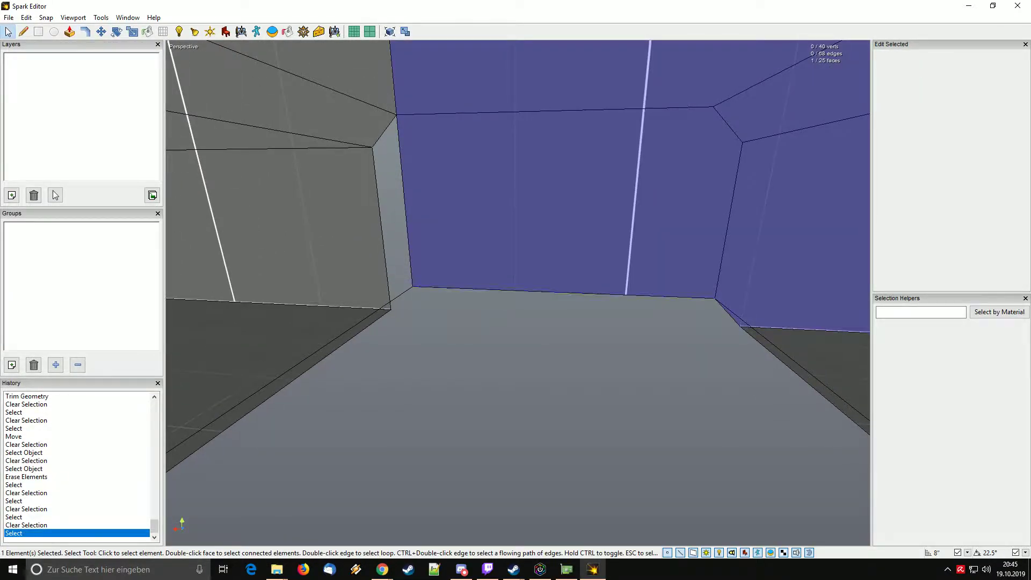
{"action": "key", "text": "Escape"}
Raise the end wall's lower corner vertex beneath the ledge to Y -72 inches, level with the ledge's top.
{"action": "key", "text": "w"}
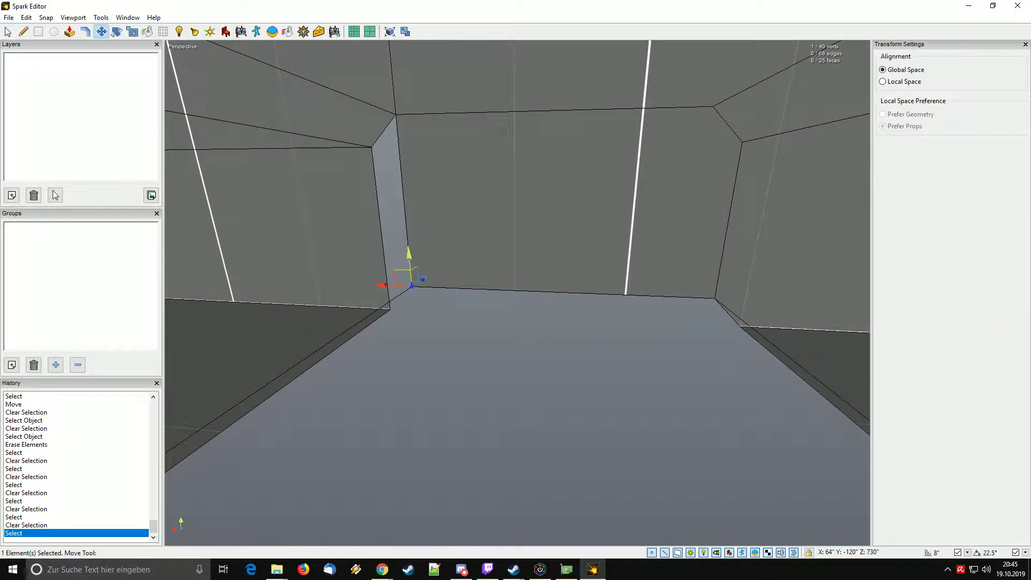
{"action": "left_click_drag", "start_coordinate": [408, 258], "coordinate": [395, 110]}
{"action": "right_click_drag", "start_coordinate": [395, 114], "coordinate": [396, 114]}
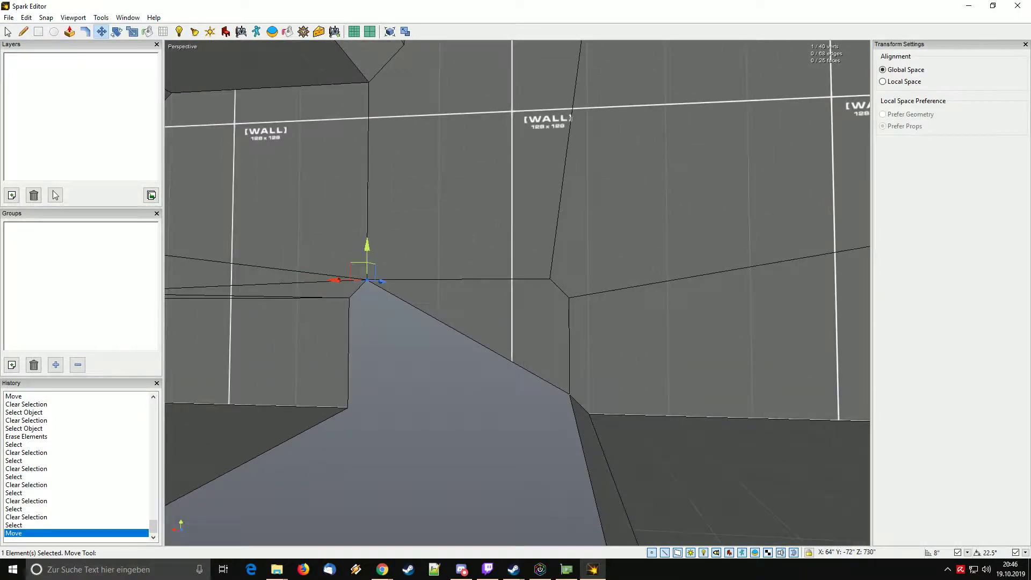
{"action": "key", "text": "q"}
{"action": "key", "text": "Escape"}
Add a vertex on the end wall's slanted lower edge and move it to the upper corner of the ledge's bevel.
{"action": "key", "text": "l"}
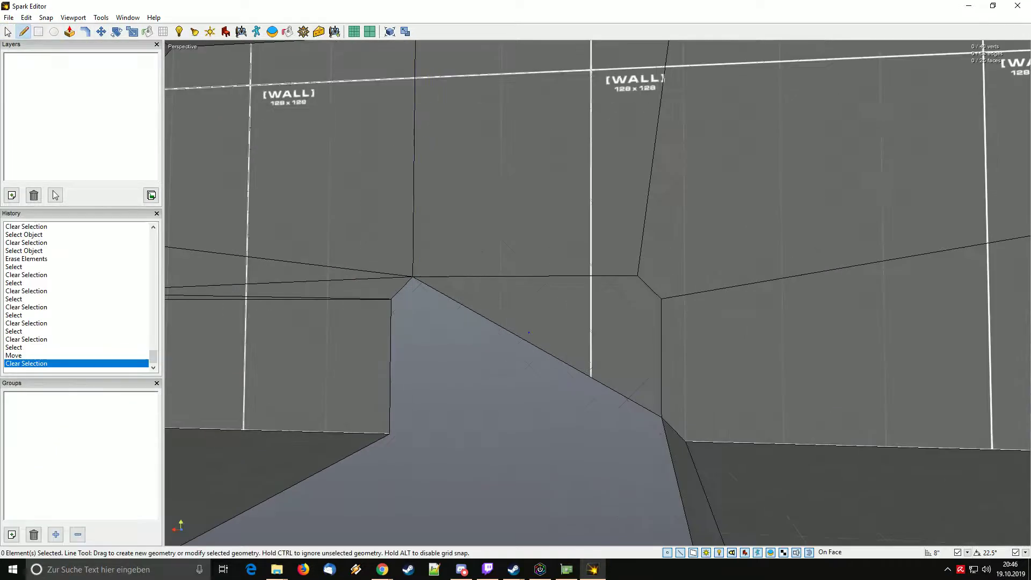
{"action": "key", "text": "w"}
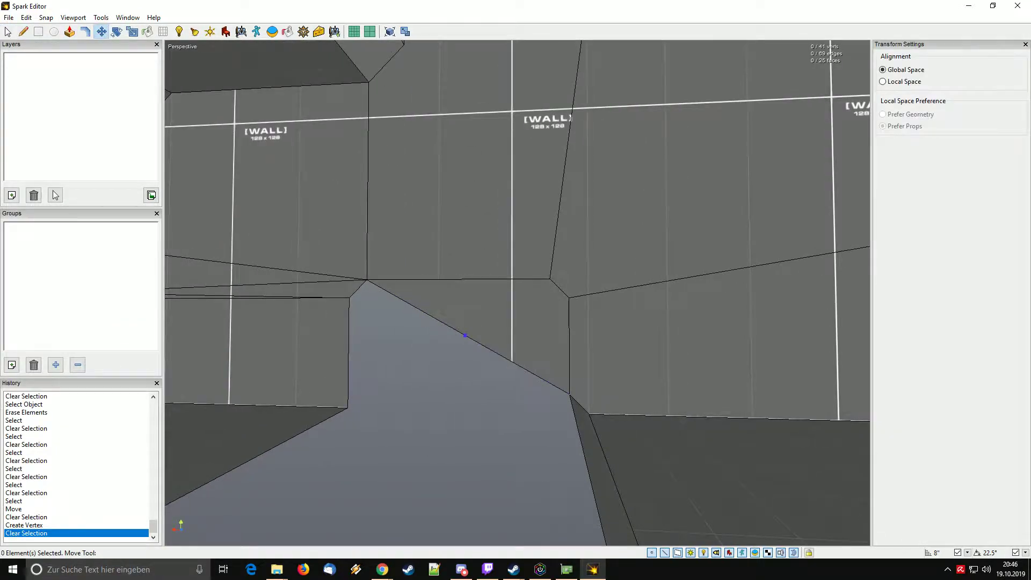
{"action": "left_click_drag", "start_coordinate": [463, 330], "coordinate": [548, 281]}
{"action": "key", "text": "q"}
{"action": "key", "text": "Escape"}
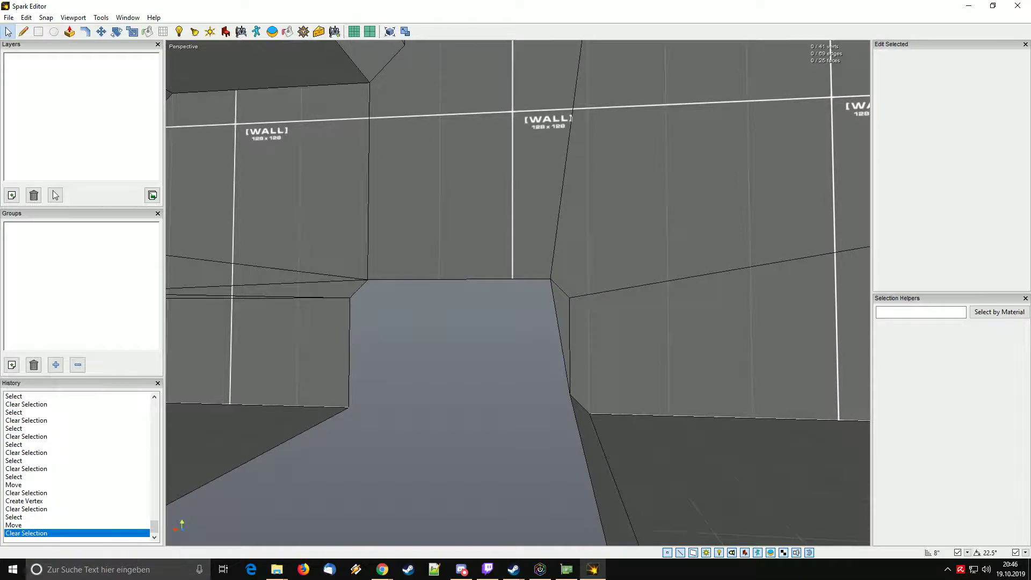
Add a second vertex on the end wall's edge and move it to the lower corner of the ledge's bevel.
{"action": "key", "text": "l"}
{"action": "left_click", "coordinate": [650, 347]}
{"action": "key", "text": "q"}
{"action": "key", "text": "Escape"}
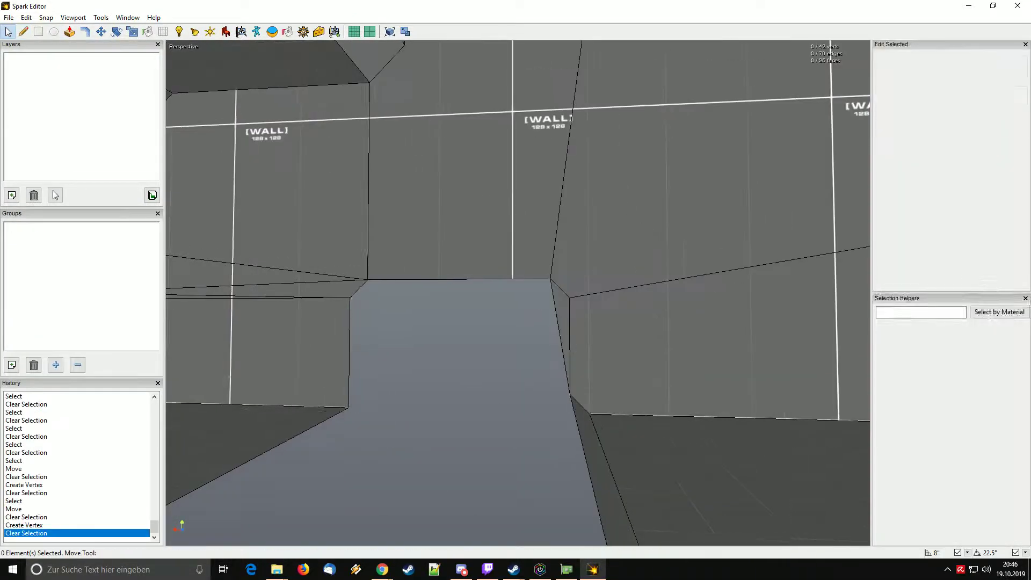
{"action": "key", "text": "w"}
{"action": "key", "text": "q"}
Select all the connected geometry and weld its vertices after reshaping the end wall.
{"action": "double_click", "coordinate": [591, 268]}
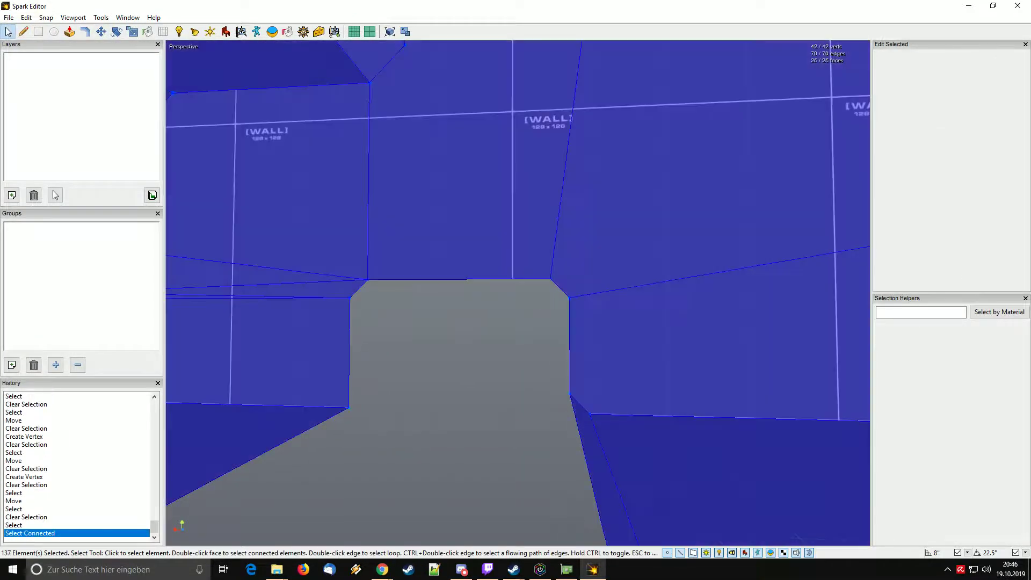
{"action": "right_click_drag", "start_coordinate": [590, 268], "coordinate": [629, 290]}
{"action": "key", "text": "ctrl+w"}
{"action": "key", "text": "Escape"}
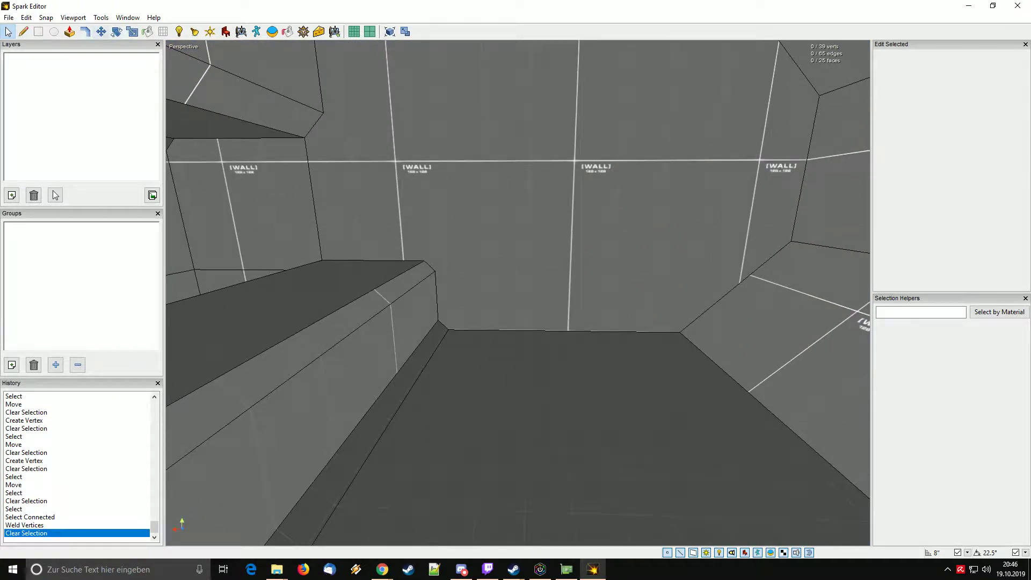
Try an 8-inch trimmed border around the end wall with the inner face moved, and undo both changes.
{"action": "key", "text": "t"}
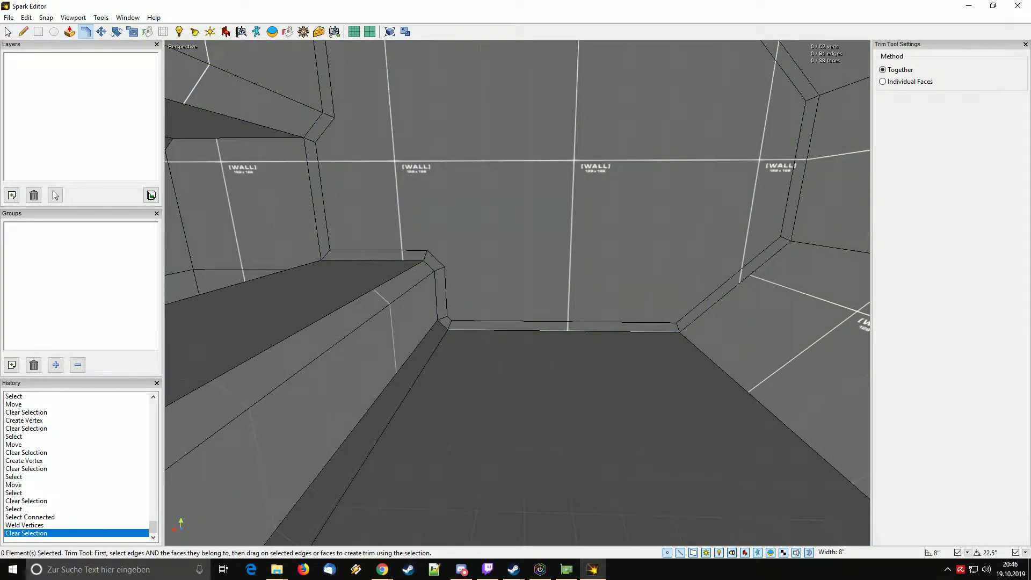
{"action": "double_click", "coordinate": [537, 214]}
{"action": "right_click_drag", "start_coordinate": [537, 214], "coordinate": [606, 247]}
{"action": "key", "text": "q"}
{"action": "left_click", "coordinate": [602, 203]}
{"action": "left_click", "coordinate": [591, 400]}
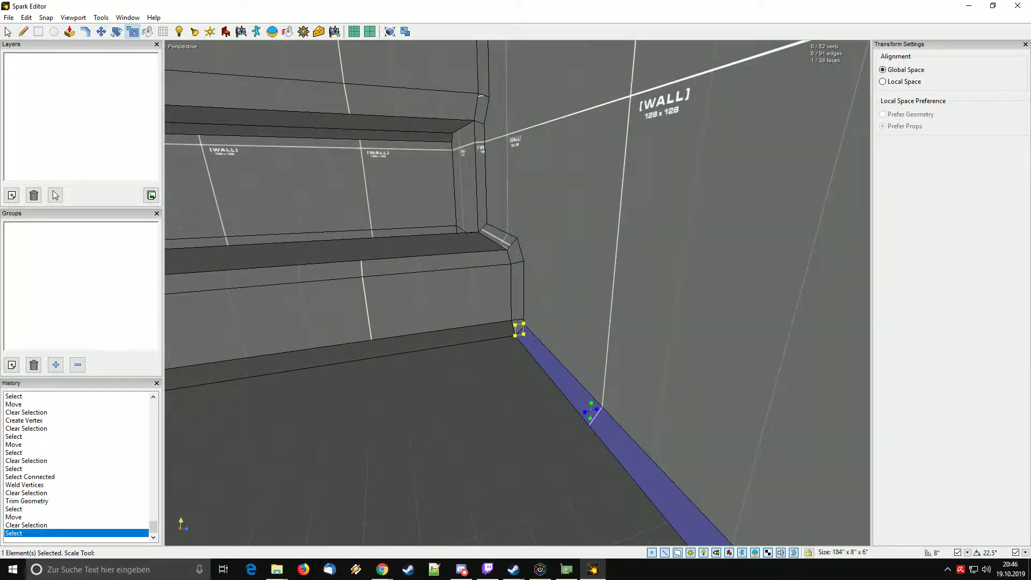
{"action": "scroll", "coordinate": [517, 293], "scroll_direction": "up", "scroll_amount": 4}
{"action": "key", "text": "space"}
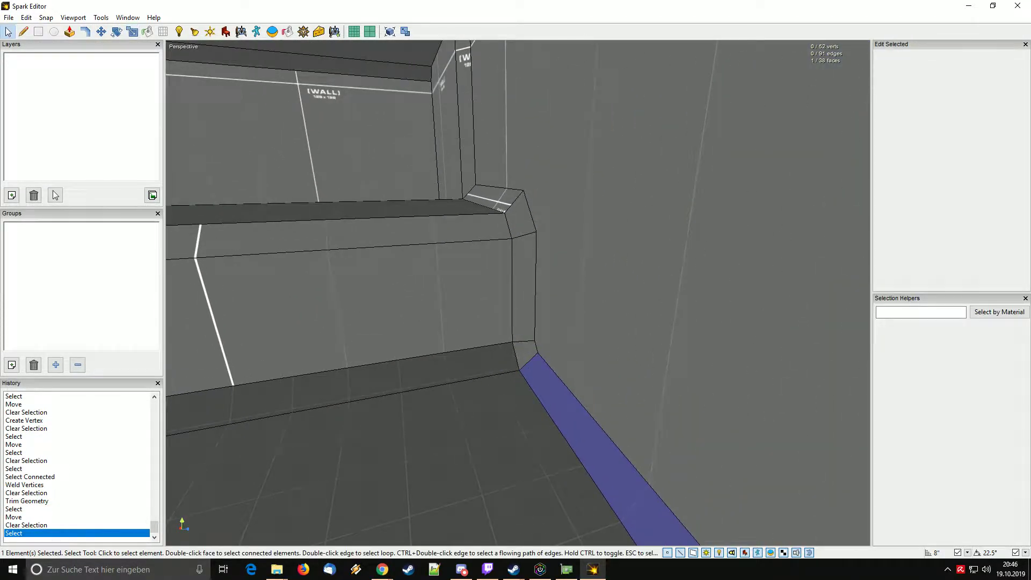
{"action": "left_click", "coordinate": [671, 269]}
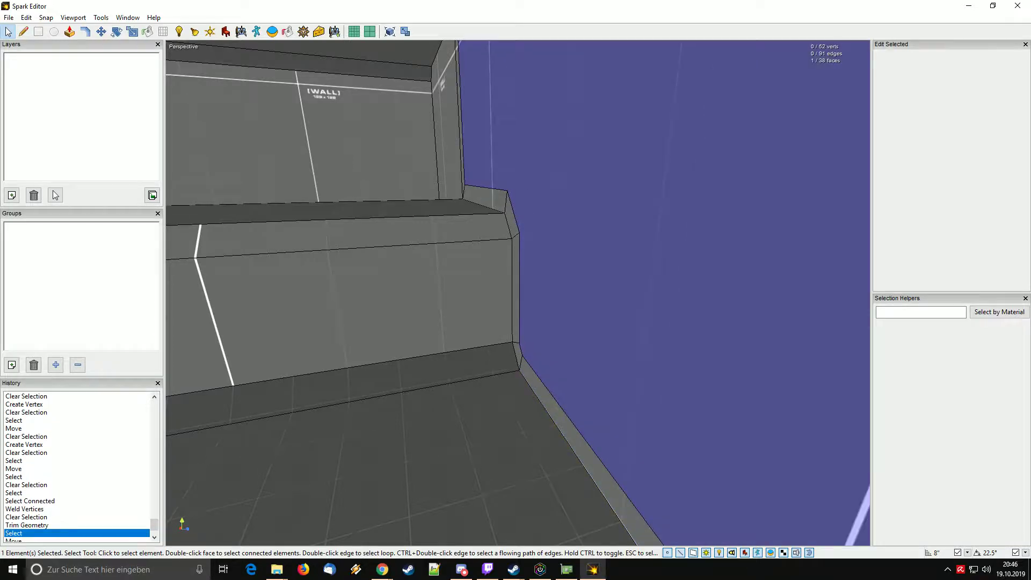
{"action": "key", "text": "ctrl+z"}
{"action": "key", "text": "ctrl+z"}
Select the main end wall with the recess's two end faces and move them together to Z 728 inches.
{"action": "right_click_drag", "start_coordinate": [569, 301], "coordinate": [580, 215]}
{"action": "left_click", "coordinate": [547, 290]}
{"action": "left_click", "coordinate": [445, 295], "text": "ctrl"}
{"action": "right_click_drag", "start_coordinate": [445, 295], "coordinate": [375, 258]}
{"action": "left_click", "coordinate": [408, 306], "text": "ctrl"}
{"action": "key", "text": "w"}
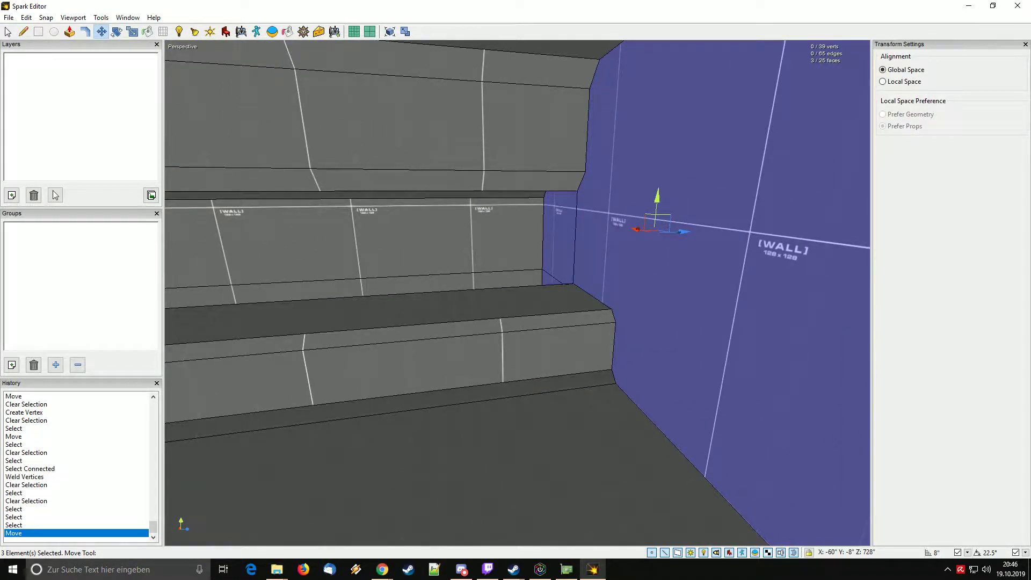
Select the end wall at the opposite end of the room and move it along the Z axis.
{"action": "right_click_drag", "start_coordinate": [590, 269], "coordinate": [408, 268]}
{"action": "left_click", "coordinate": [408, 269]}
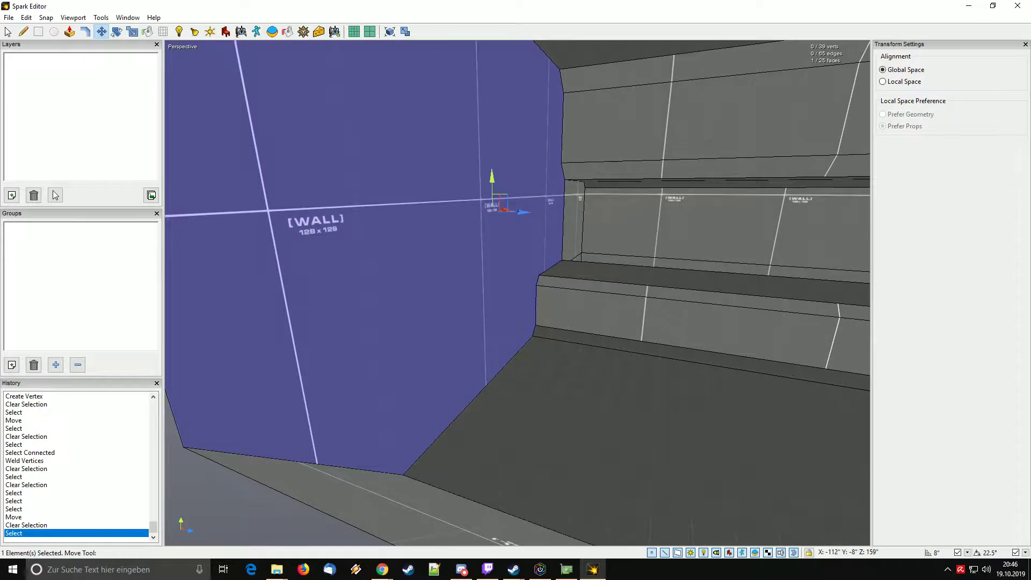
{"action": "left_click_drag", "start_coordinate": [524, 213], "coordinate": [526, 213]}
{"action": "right_click_drag", "start_coordinate": [526, 212], "coordinate": [752, 212]}
{"action": "key", "text": "Escape"}
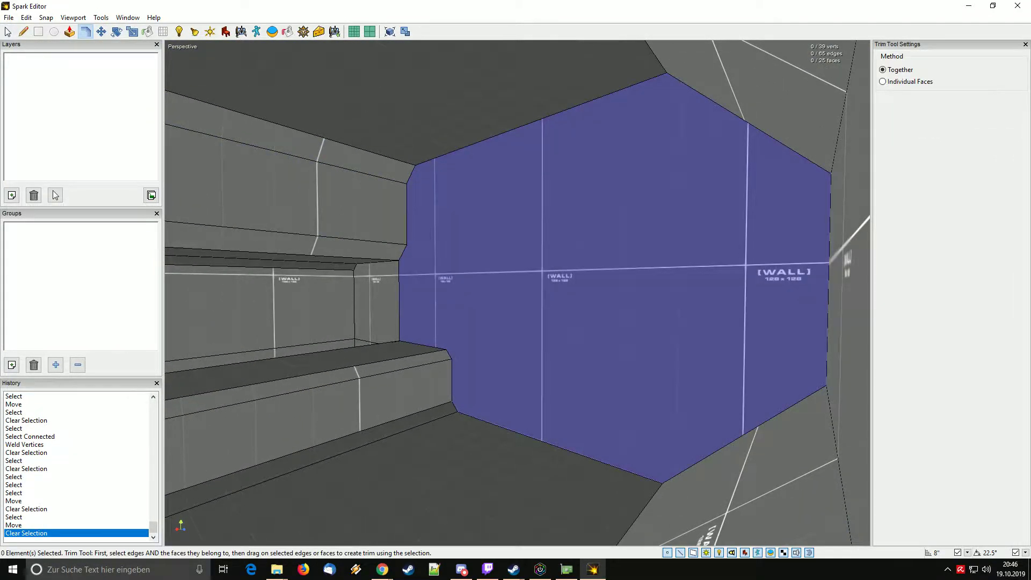
Trim a narrow border around the main end wall and move the inner face outward along the Z axis.
{"action": "left_click_drag", "start_coordinate": [634, 268], "coordinate": [644, 263]}
{"action": "key", "text": "Escape"}
{"action": "left_click", "coordinate": [644, 263]}
{"action": "scroll", "coordinate": [645, 263], "scroll_direction": "up", "scroll_amount": 1}
{"action": "key", "text": "w"}
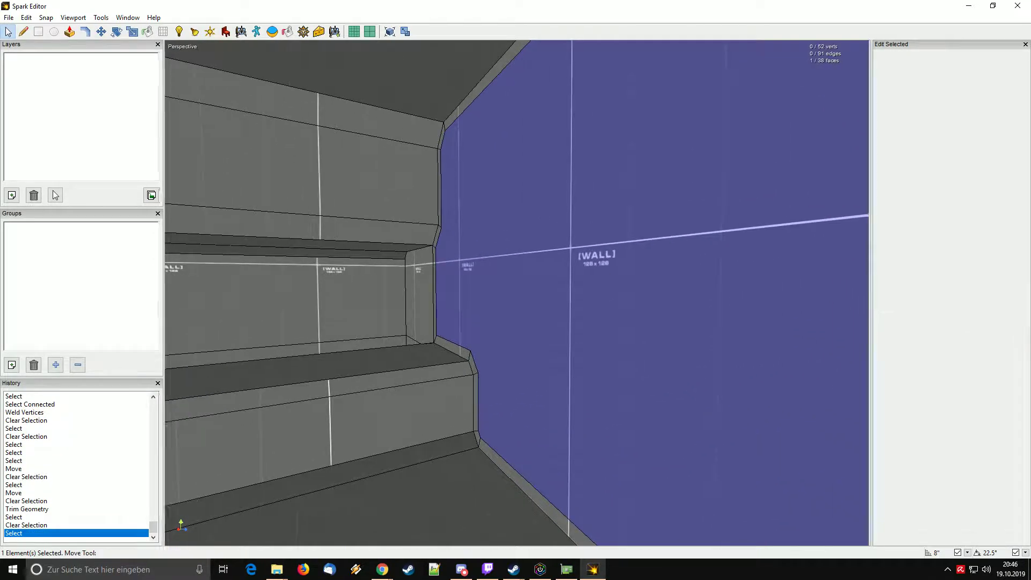
{"action": "left_click_drag", "start_coordinate": [574, 267], "coordinate": [588, 267]}
{"action": "right_click_drag", "start_coordinate": [588, 268], "coordinate": [408, 298]}
{"action": "key", "text": "Escape"}
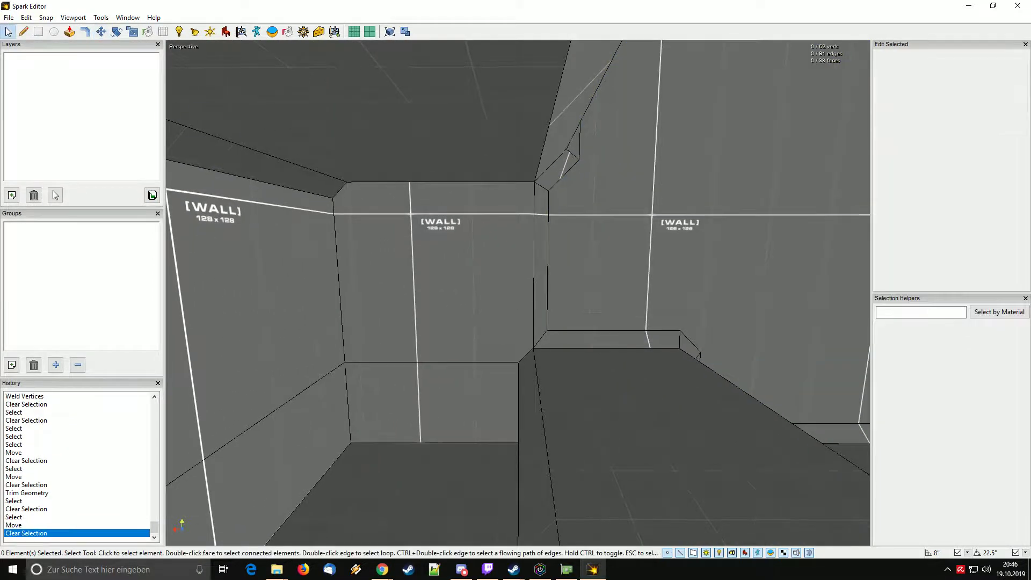
Trim a narrow vertical strip along the recess end wall's edge beside the main end wall.
{"action": "left_click", "coordinate": [85, 31]}
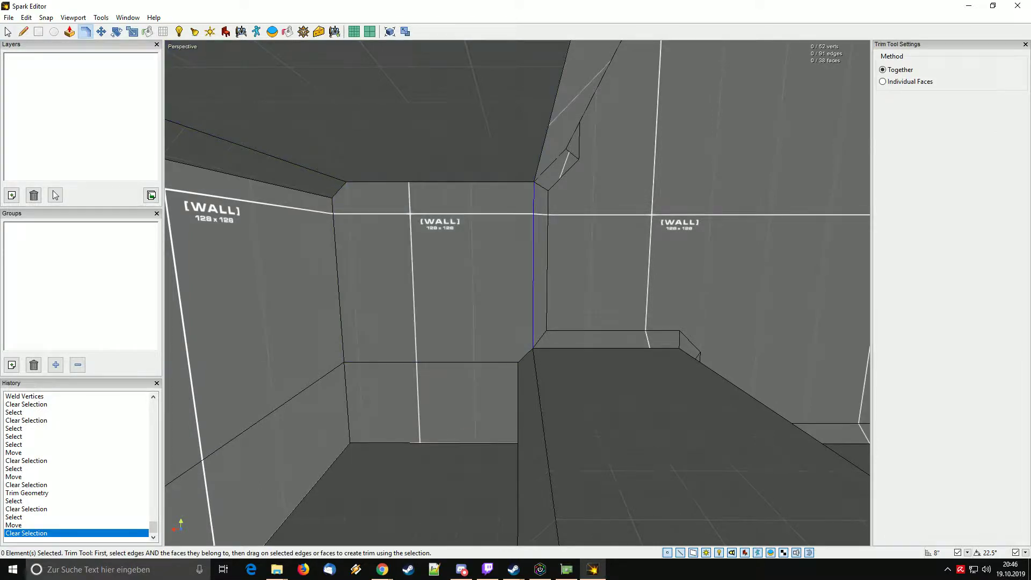
{"action": "left_click", "coordinate": [534, 268]}
{"action": "key", "text": "Escape"}
{"action": "double_click", "coordinate": [430, 295]}
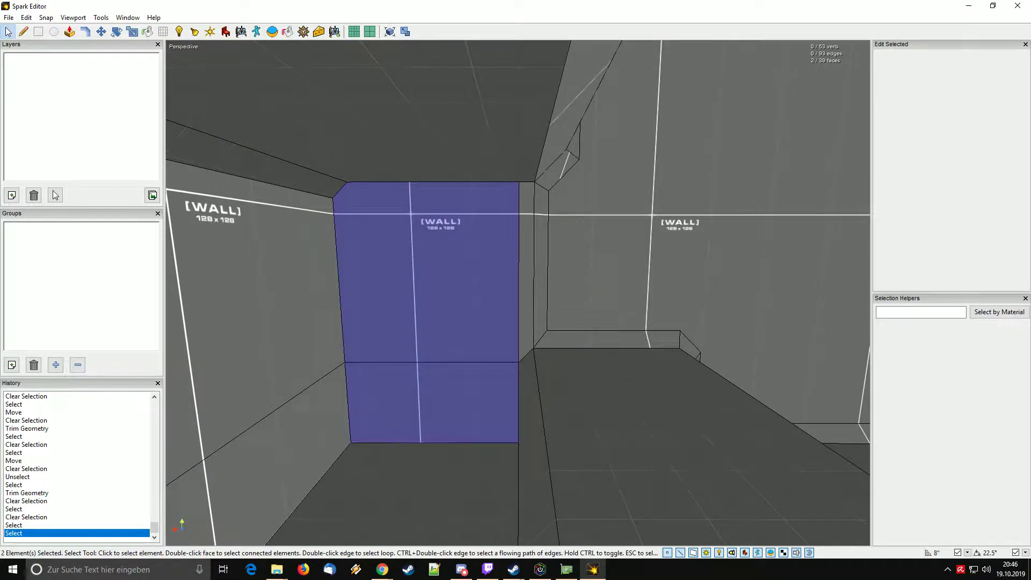
{"action": "mouse_move", "coordinate": [430, 296]}
{"action": "right_mouse_down"}
{"action": "mouse_move", "coordinate": [395, 294]}
{"action": "mouse_move", "coordinate": [416, 287]}
{"action": "right_mouse_up"}
{"action": "key", "text": "Escape"}
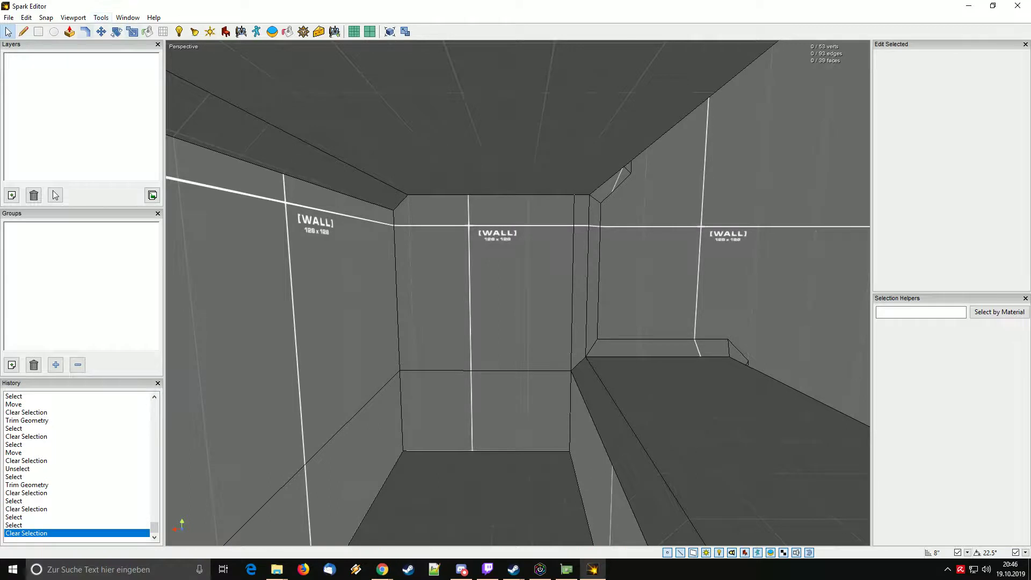
Try to trim the upper and lower recess end faces together along their vertical edges nearest the main end wall.
{"action": "key", "text": "t"}
{"action": "left_click", "coordinate": [571, 333]}
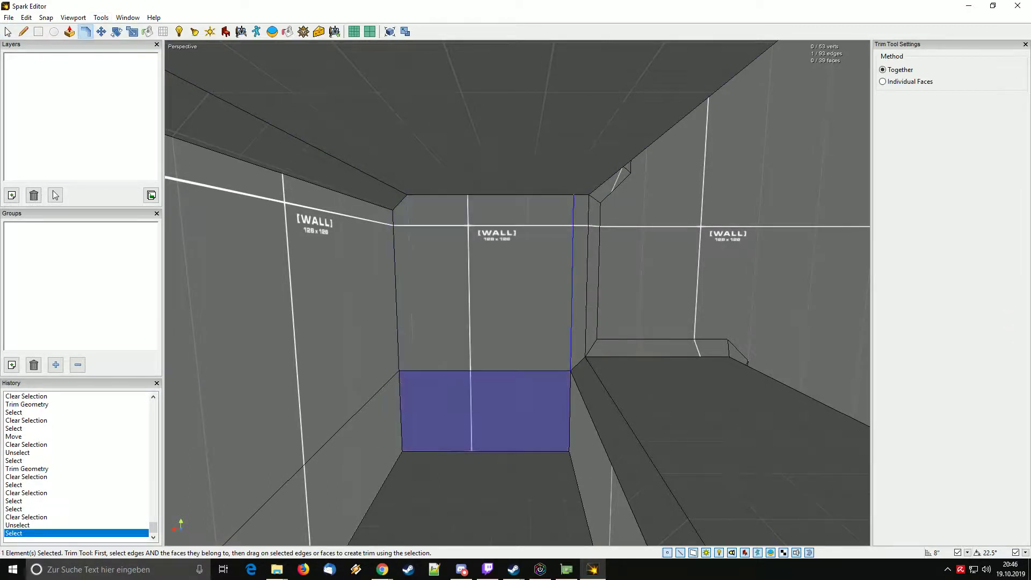
{"action": "left_click", "coordinate": [569, 408]}
{"action": "left_click", "coordinate": [547, 343]}
{"action": "left_click", "coordinate": [548, 392]}
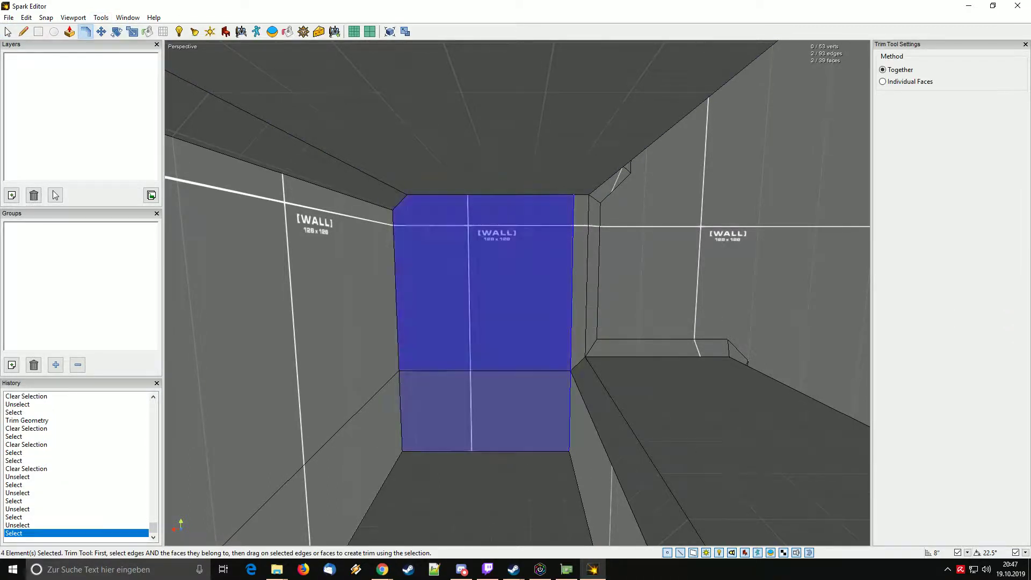
{"action": "left_click_drag", "start_coordinate": [571, 338], "coordinate": [556, 339]}
{"action": "key", "text": "space"}
Select the two remaining inner faces of the recess end for moving, and undo back to before the last trim.
{"action": "double_click", "coordinate": [537, 338]}
{"action": "middle_click_drag", "start_coordinate": [537, 338], "coordinate": [456, 376]}
{"action": "key", "text": "m"}
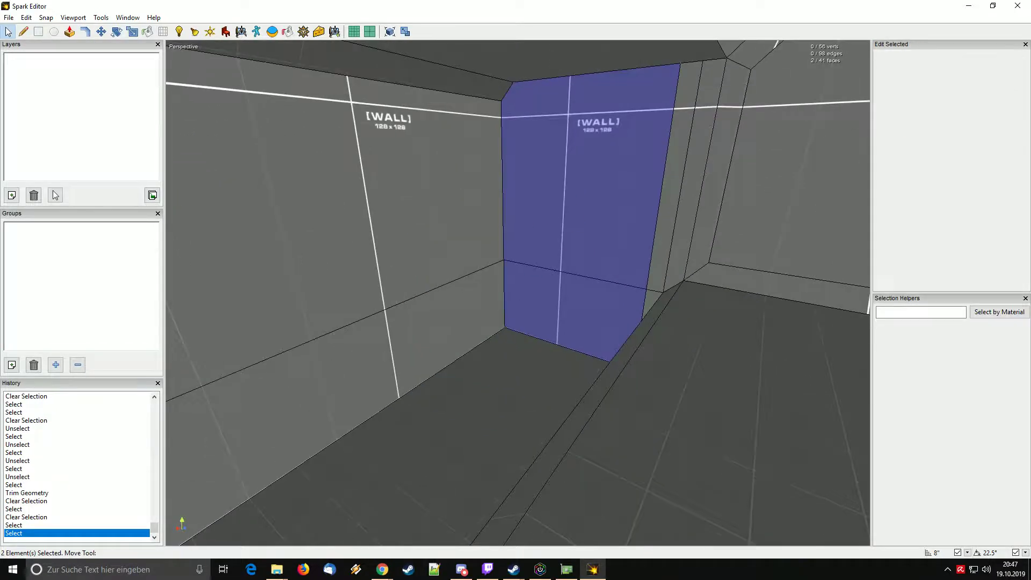
{"action": "middle_click_drag", "start_coordinate": [515, 292], "coordinate": [607, 284]}
{"action": "key", "text": "ctrl+z"}
{"action": "key", "text": "ctrl+z"}
{"action": "key", "text": "ctrl+z"}
{"action": "key", "text": "ctrl+z"}
{"action": "key", "text": "ctrl+z"}
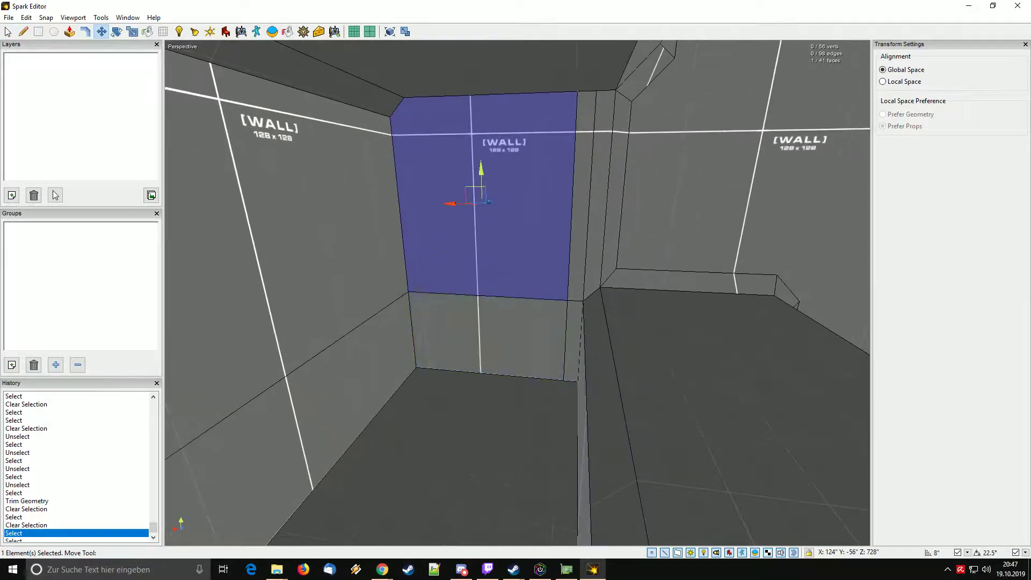
Erase the horizontal edge dividing the recess end wall and trim a border around the merged face.
{"action": "key", "text": "Escape"}
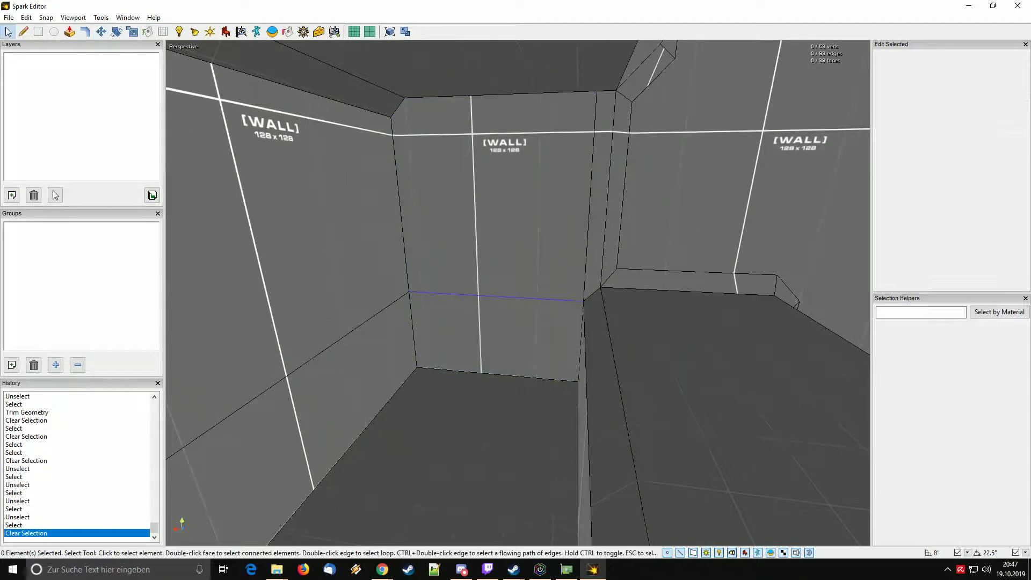
{"action": "key", "text": "t"}
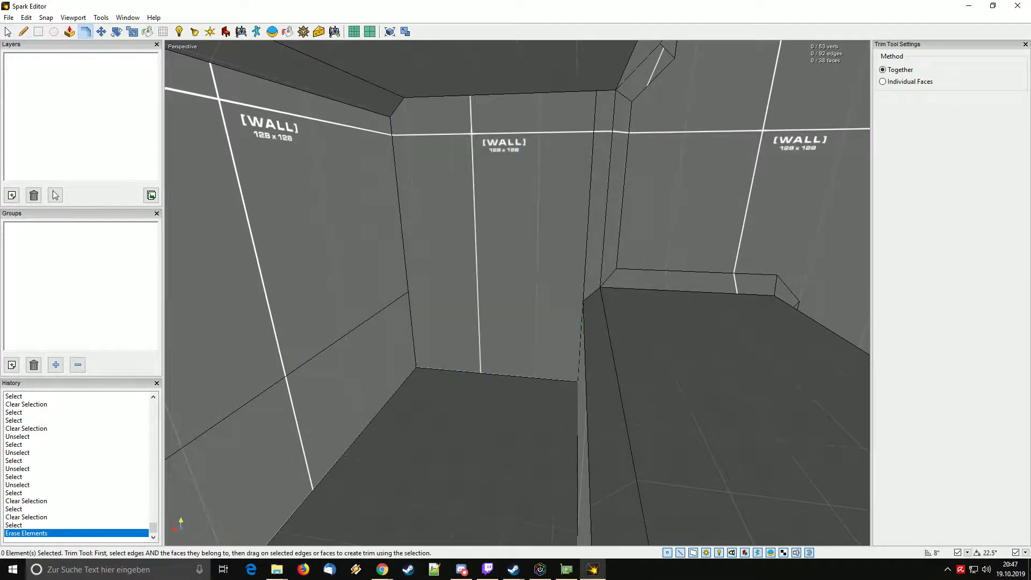
{"action": "left_click_drag", "start_coordinate": [489, 237], "coordinate": [491, 240]}
{"action": "key", "text": "space"}
Select the inner face of the recess end and move it outward along the Z axis.
{"action": "double_click", "coordinate": [491, 240]}
{"action": "middle_click_drag", "start_coordinate": [490, 240], "coordinate": [569, 233]}
{"action": "key", "text": "m"}
{"action": "left_click_drag", "start_coordinate": [549, 237], "coordinate": [547, 237]}
{"action": "middle_click_drag", "start_coordinate": [548, 238], "coordinate": [661, 231]}
{"action": "key", "text": "Escape"}
Extrude the main end wall's inner face and the recess's inner end face by -32 inches each.
{"action": "key", "text": "e"}
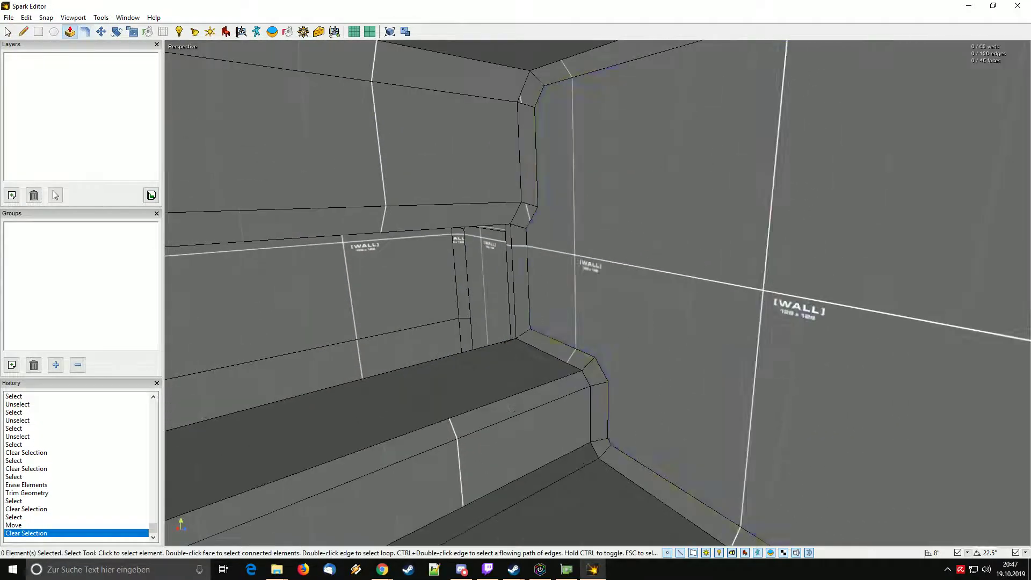
{"action": "left_click_drag", "start_coordinate": [661, 231], "coordinate": [700, 231]}
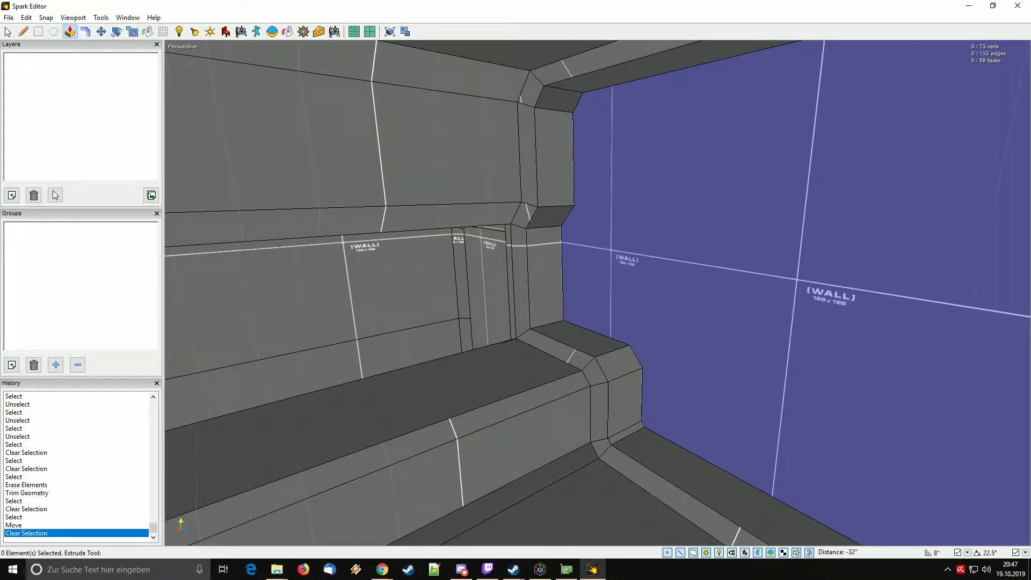
{"action": "middle_click_drag", "start_coordinate": [701, 231], "coordinate": [580, 234]}
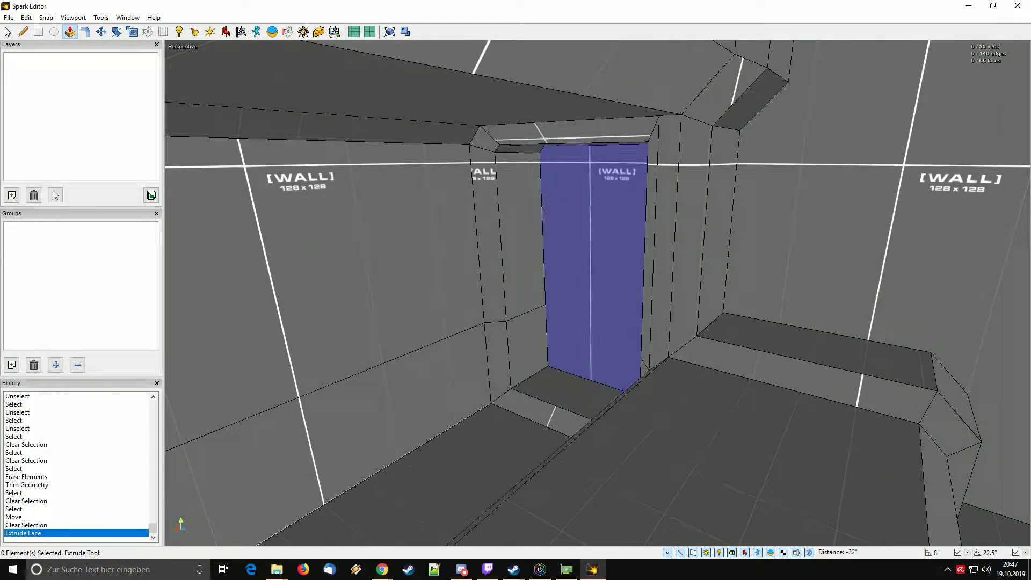
{"action": "left_click", "coordinate": [633, 301]}
Select all the trimmed border faces running around the main end wall opening and the recess opening.
{"action": "key", "text": "space"}
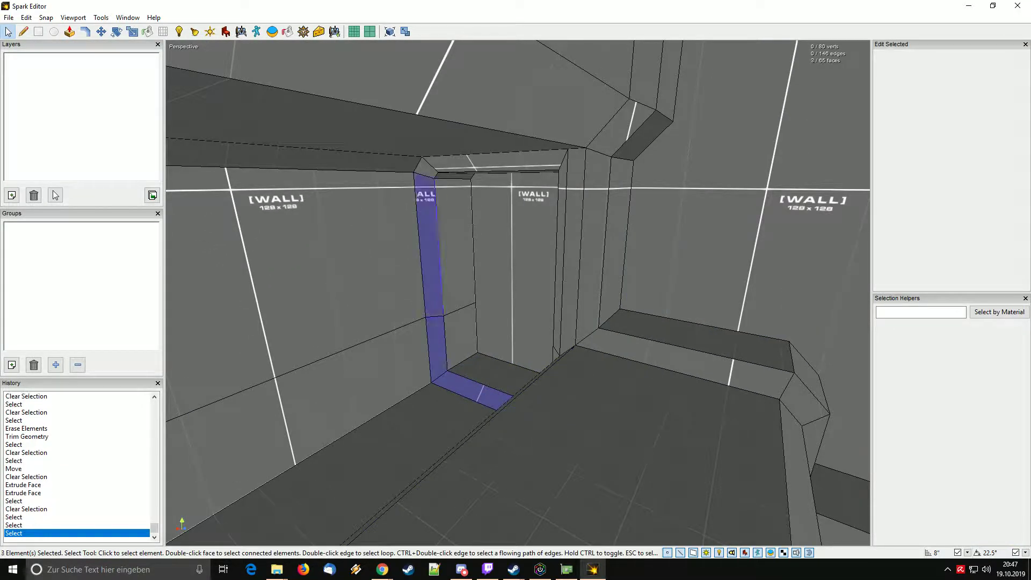
{"action": "left_click", "coordinate": [499, 161], "text": "ctrl"}
{"action": "right_click_drag", "start_coordinate": [499, 162], "coordinate": [553, 161]}
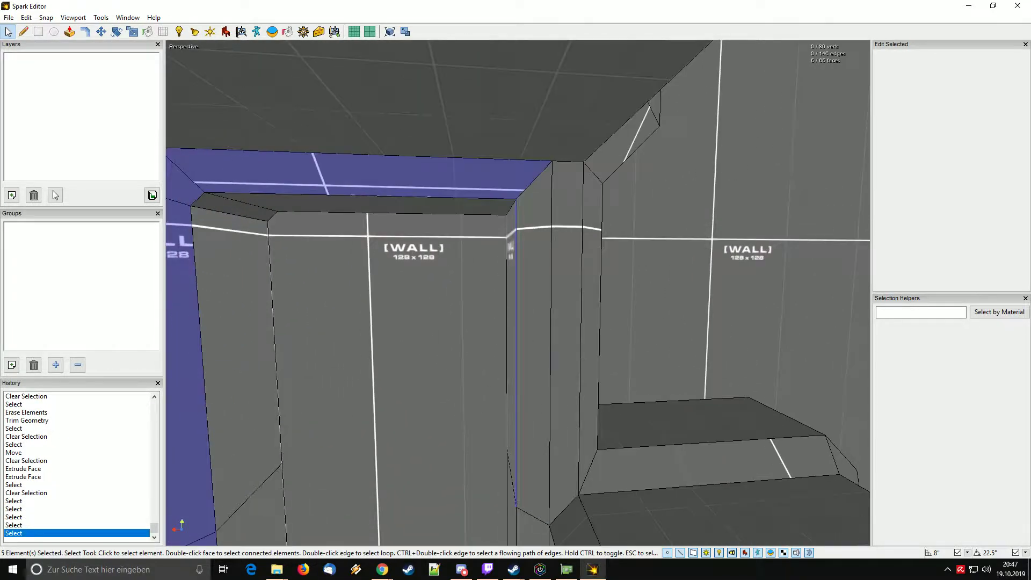
{"action": "left_click", "coordinate": [530, 322], "text": "ctrl"}
{"action": "mouse_move", "coordinate": [530, 322]}
{"action": "right_mouse_down"}
{"action": "mouse_move", "coordinate": [526, 371]}
{"action": "mouse_move", "coordinate": [515, 317]}
{"action": "right_mouse_up"}
{"action": "left_click", "coordinate": [524, 365], "text": "ctrl"}
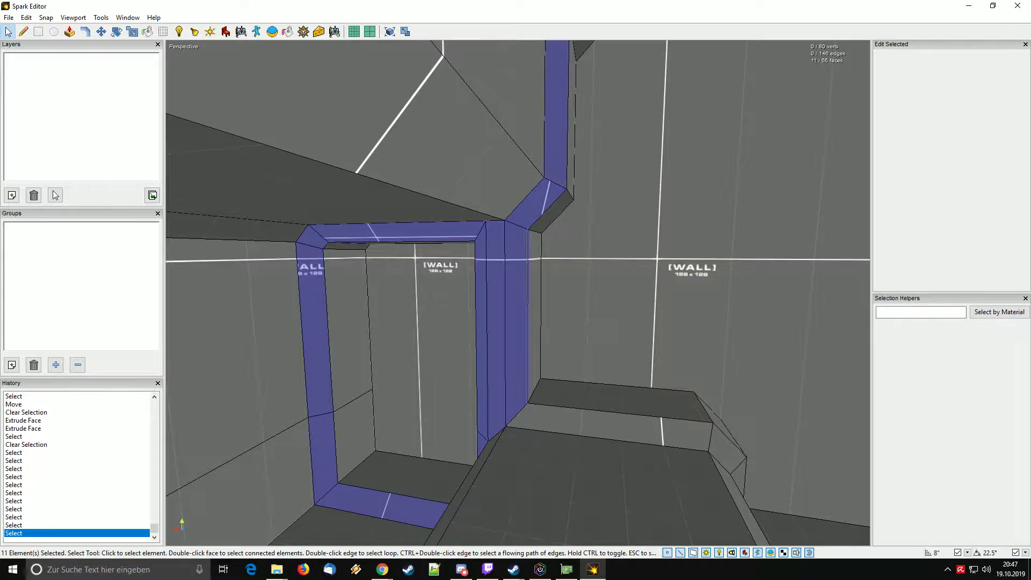
{"action": "right_click_drag", "start_coordinate": [483, 263], "coordinate": [376, 290]}
{"action": "left_click", "coordinate": [471, 257], "text": "ctrl"}
Paste a copy of the border faces and move it out beyond the extruded section to Z 800 inches.
{"action": "key", "text": "m"}
{"action": "key", "text": "ctrl+v"}
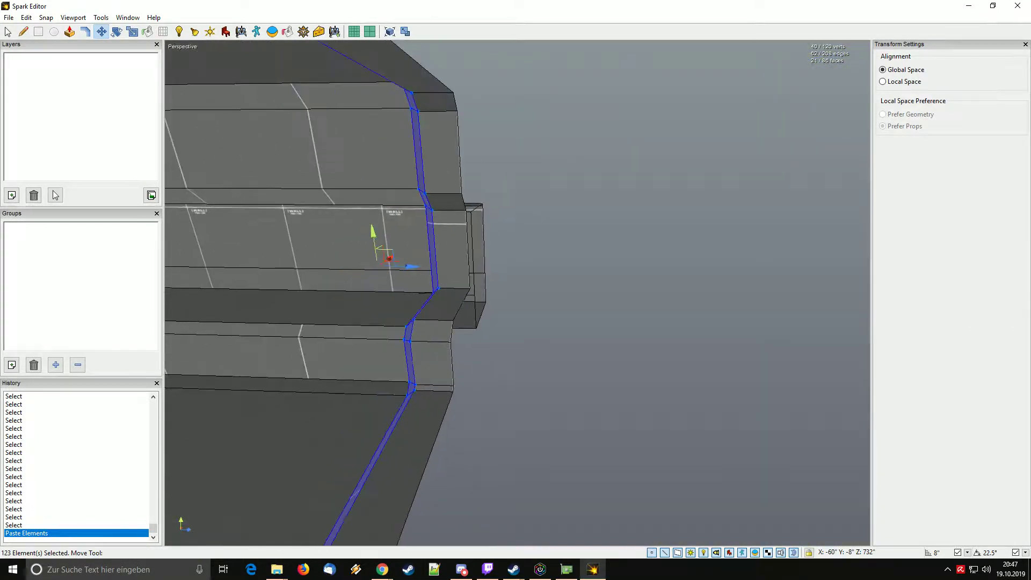
{"action": "key", "text": "space"}
Try flipping the pasted border's faces and mirroring the border on the X axis, and undo both changes.
{"action": "key", "text": "f"}
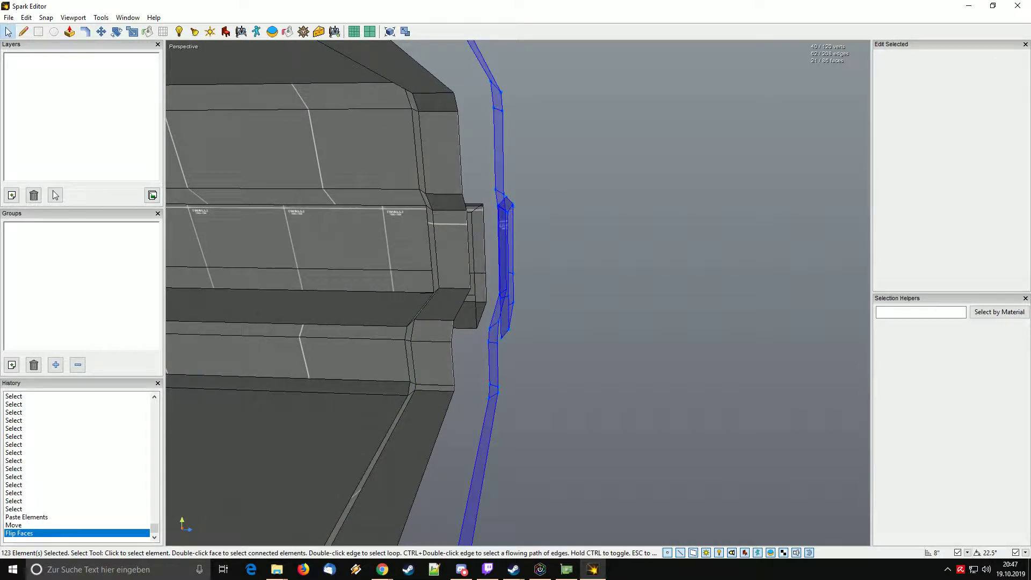
{"action": "left_click", "coordinate": [26, 18]}
{"action": "mouse_move", "coordinate": [27, 18]}
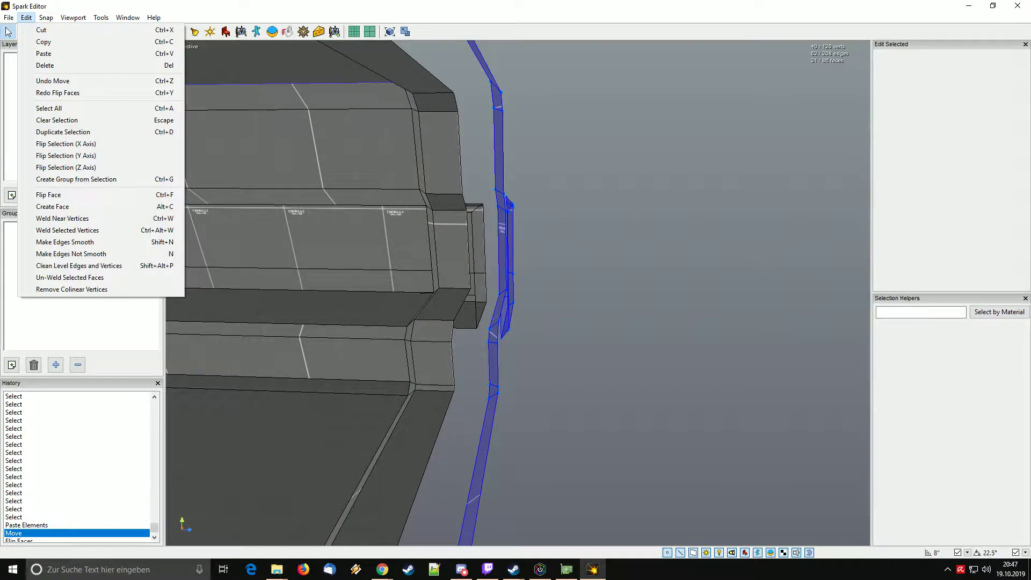
{"action": "left_click", "coordinate": [66, 144]}
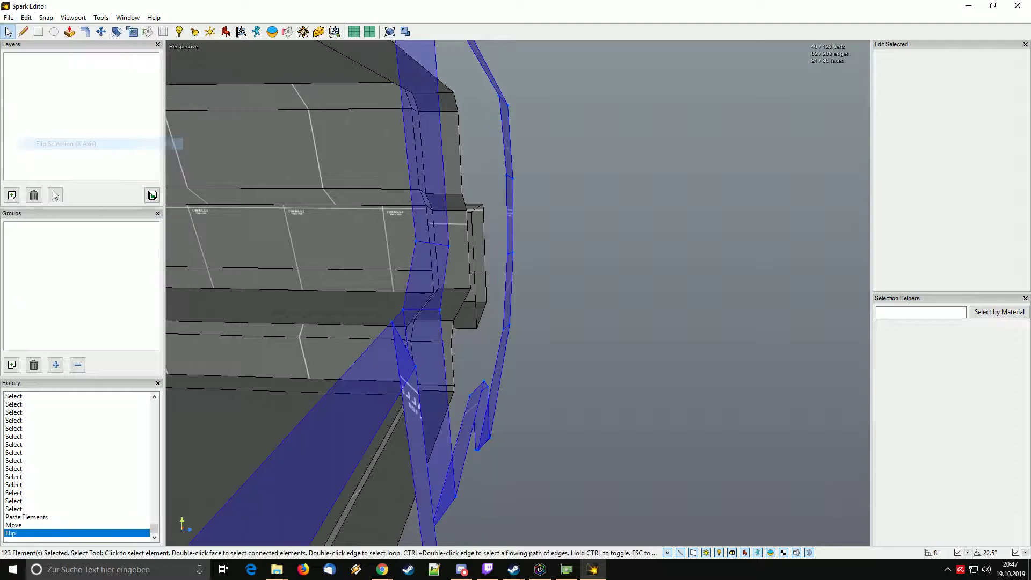
{"action": "right_click_drag", "start_coordinate": [408, 301], "coordinate": [446, 299]}
{"action": "key", "text": "ctrl+z"}
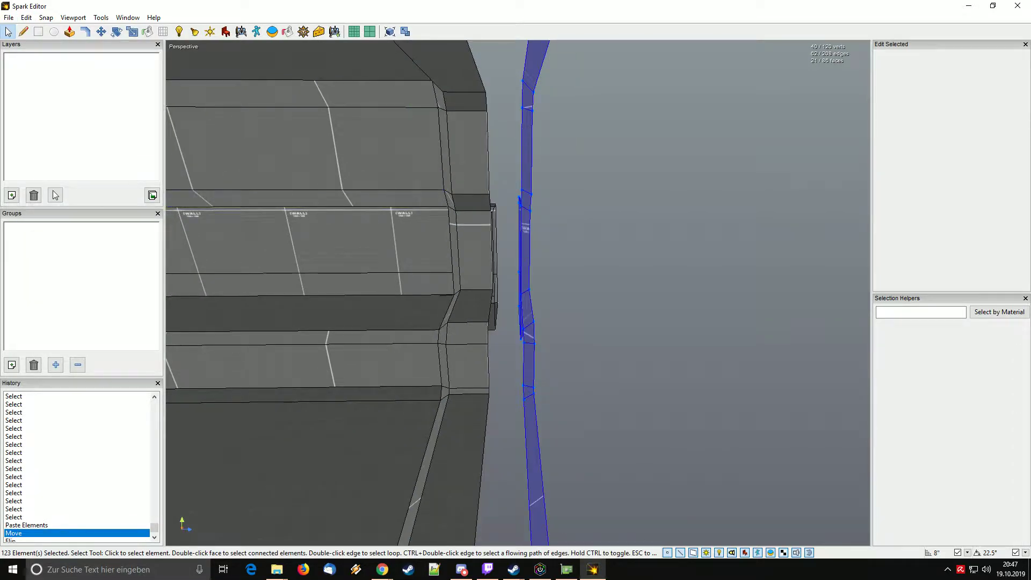
Flip the pasted border on the Z axis and snap it onto the outer end of the extruded section.
{"action": "left_click", "coordinate": [26, 18]}
{"action": "left_click", "coordinate": [66, 168]}
{"action": "right_click_drag", "start_coordinate": [408, 301], "coordinate": [349, 306]}
{"action": "key", "text": "m"}
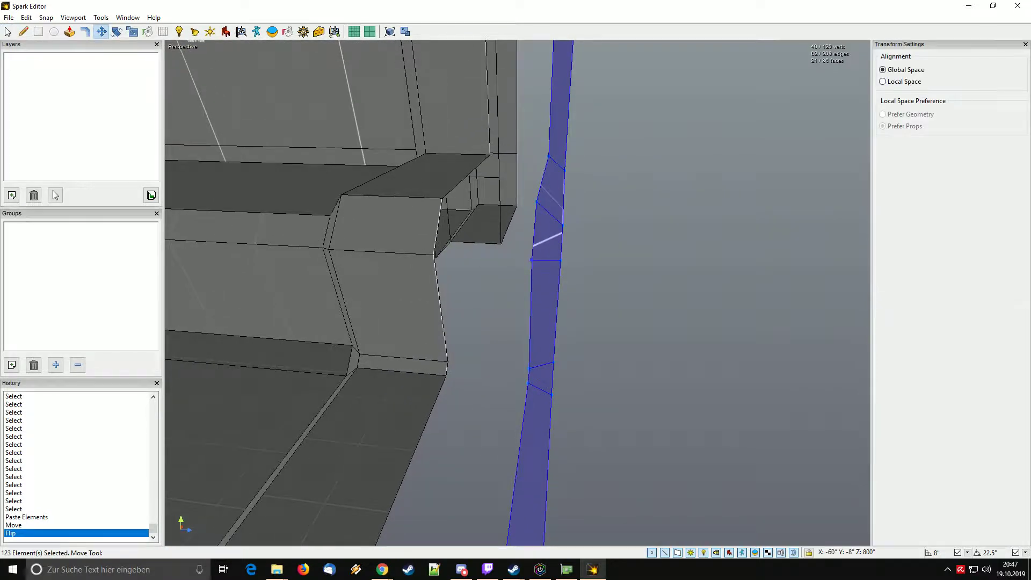
{"action": "left_click_drag", "start_coordinate": [531, 260], "coordinate": [434, 255]}
{"action": "right_click_drag", "start_coordinate": [433, 255], "coordinate": [504, 201]}
Delete the two end faces closing off the extruded main section and recess, and check the connected geometry.
{"action": "left_click", "coordinate": [568, 429]}
{"action": "mouse_move", "coordinate": [568, 376]}
{"action": "right_mouse_down"}
{"action": "mouse_move", "coordinate": [633, 424]}
{"action": "mouse_move", "coordinate": [451, 328]}
{"action": "mouse_move", "coordinate": [400, 322]}
{"action": "mouse_move", "coordinate": [306, 365]}
{"action": "right_mouse_up"}
{"action": "key", "text": "Delete"}
{"action": "key", "text": "space"}
{"action": "right_click_drag", "start_coordinate": [483, 300], "coordinate": [638, 295]}
{"action": "left_click", "coordinate": [644, 290]}
{"action": "double_click", "coordinate": [644, 290]}
{"action": "left_click", "coordinate": [644, 290]}
Select all the lengthwise faces of the original room, including the floor, ledge, walls, recess and ceiling.
{"action": "left_click", "coordinate": [585, 365]}
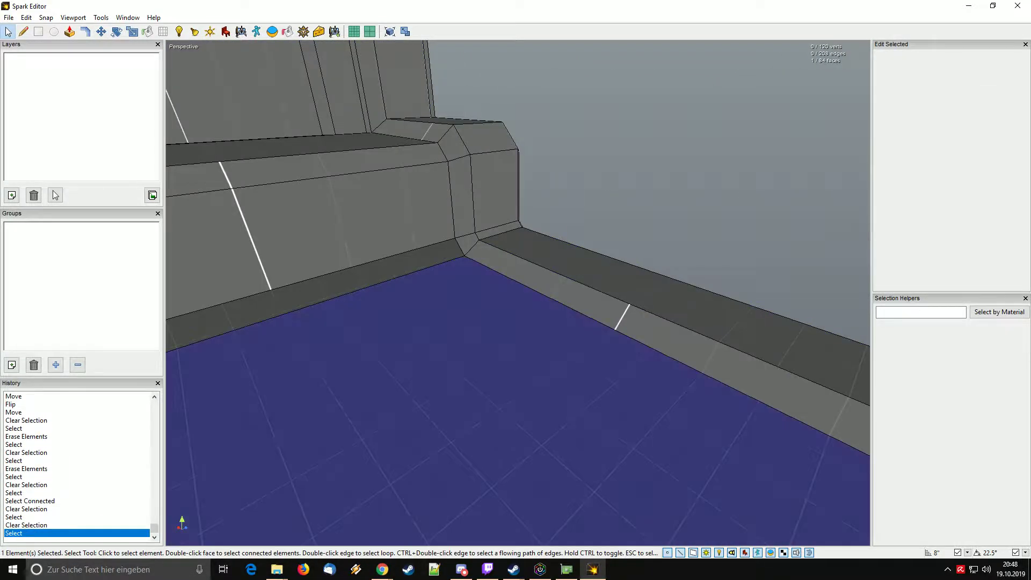
{"action": "left_click", "coordinate": [376, 236], "text": "ctrl"}
{"action": "mouse_move", "coordinate": [376, 237]}
{"action": "right_mouse_down"}
{"action": "mouse_move", "coordinate": [430, 242]}
{"action": "mouse_move", "coordinate": [371, 253]}
{"action": "right_mouse_up"}
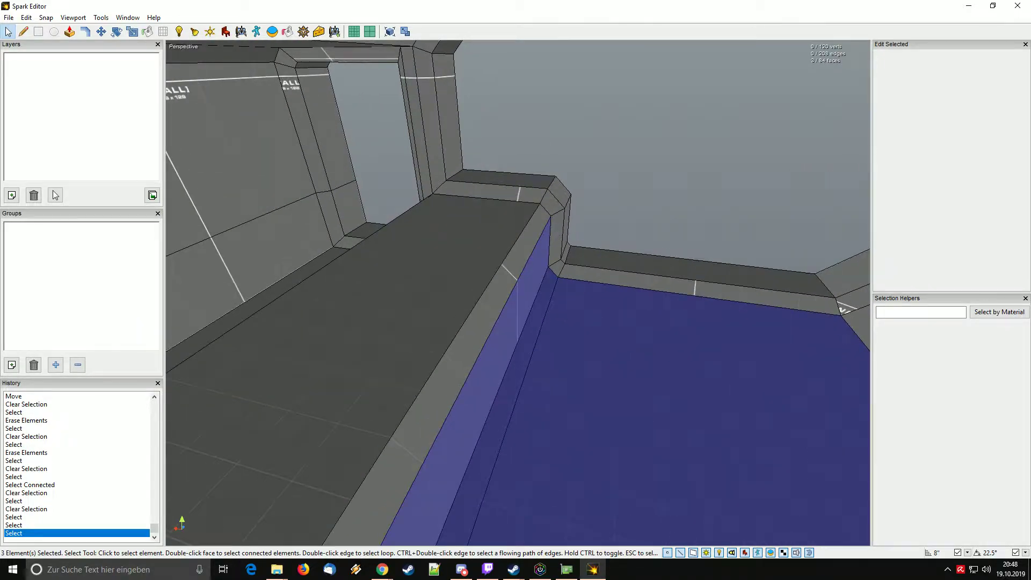
{"action": "left_click", "coordinate": [475, 322], "text": "ctrl"}
{"action": "left_click", "coordinate": [398, 317], "text": "ctrl"}
{"action": "right_click_drag", "start_coordinate": [398, 317], "coordinate": [521, 333]}
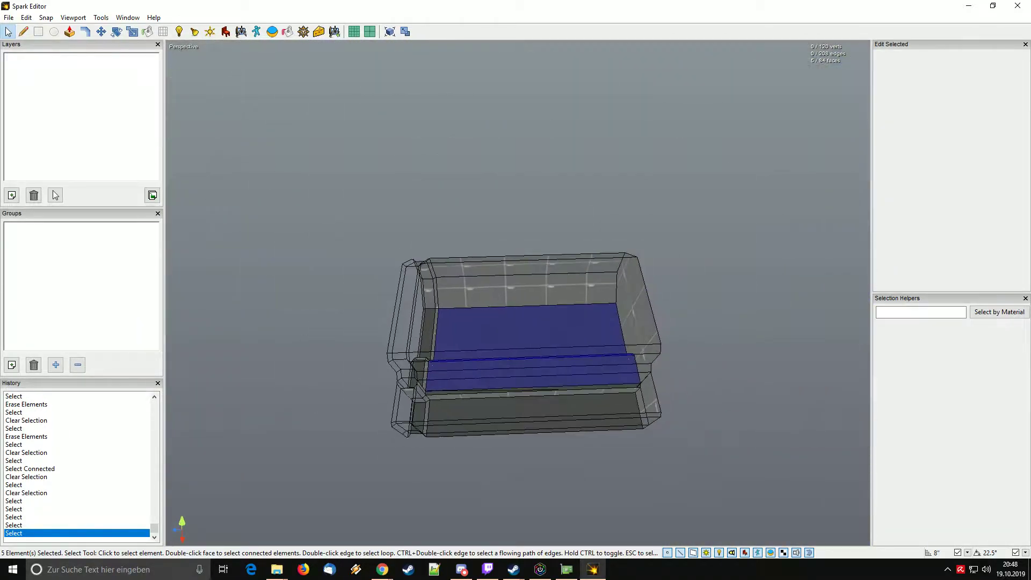
{"action": "left_click_drag", "start_coordinate": [542, 423], "coordinate": [542, 422]}
{"action": "right_click_drag", "start_coordinate": [542, 423], "coordinate": [344, 387]}
Paste a copy of the selected room faces and scale it along Z into a second room section beyond the pasted border.
{"action": "key", "text": "w"}
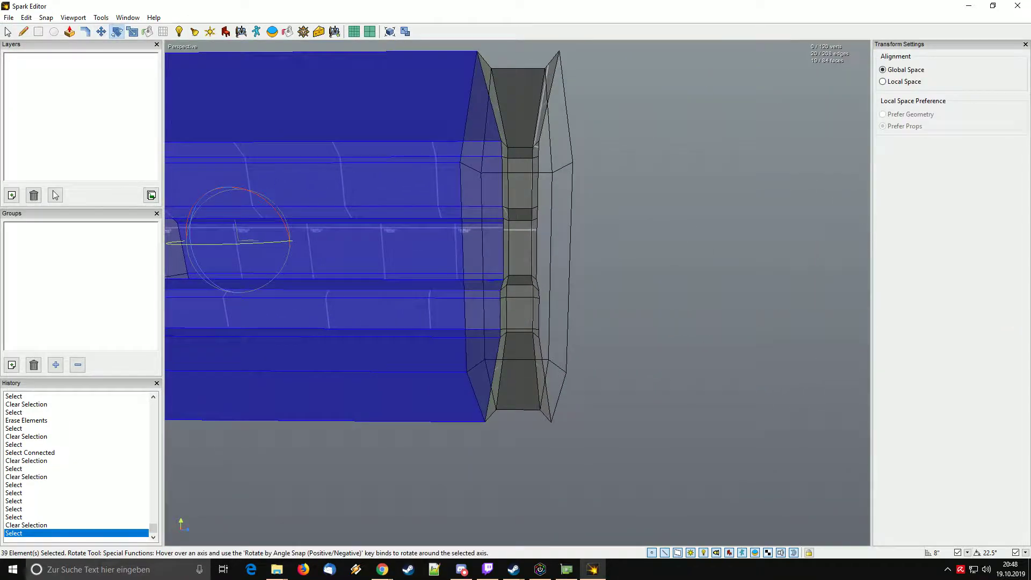
{"action": "key", "text": "ctrl+v"}
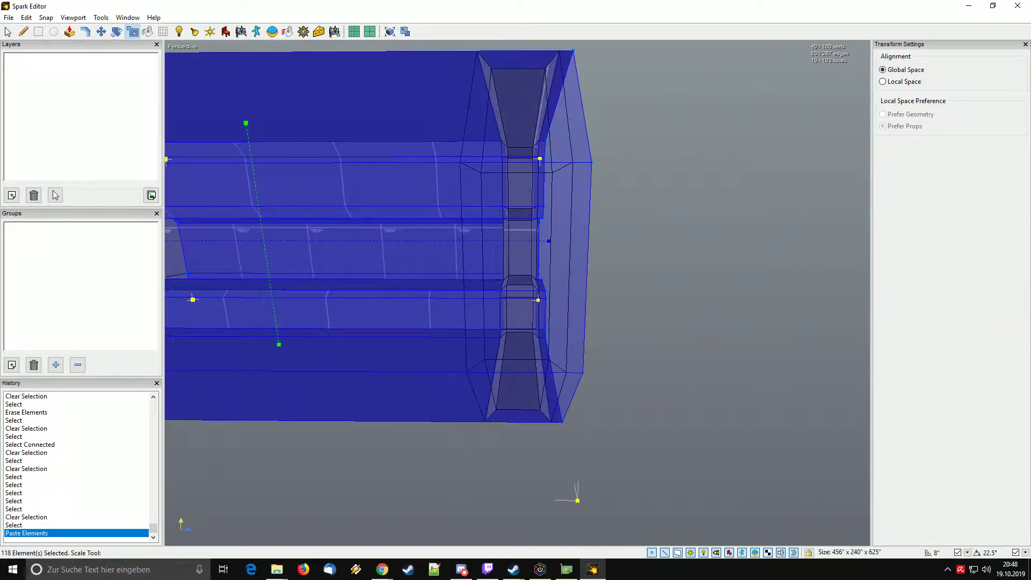
{"action": "left_click_drag", "start_coordinate": [548, 241], "coordinate": [541, 241]}
{"action": "right_click_drag", "start_coordinate": [541, 241], "coordinate": [526, 241]}
{"action": "left_click_drag", "start_coordinate": [378, 253], "coordinate": [586, 249]}
{"action": "right_click_drag", "start_coordinate": [586, 248], "coordinate": [714, 260]}
{"action": "key", "text": "Escape"}
{"action": "double_click", "coordinate": [526, 344]}
{"action": "key", "text": "Escape"}
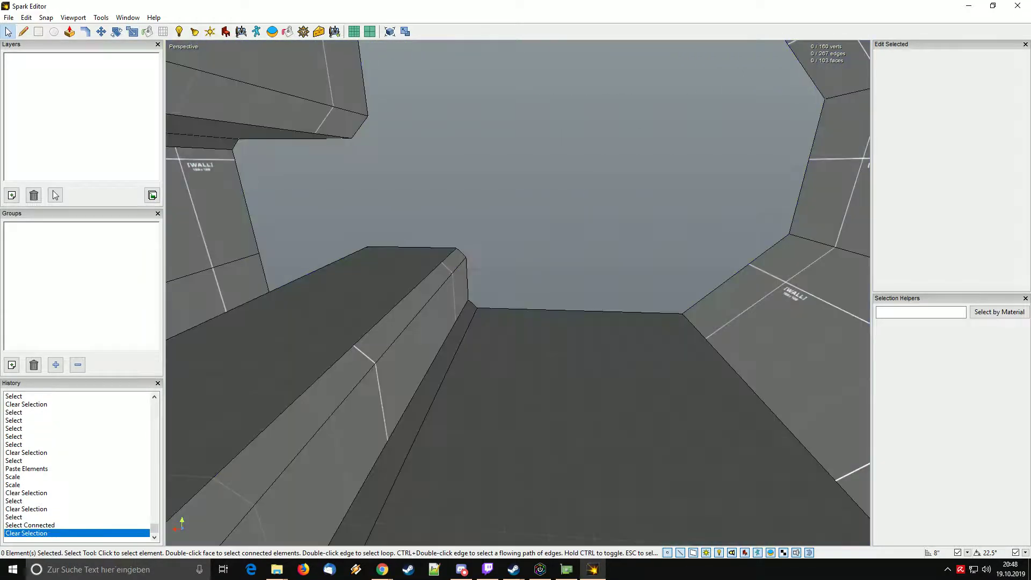
Select the edge loop around the second section's open end and create a face to close it.
{"action": "right_click_drag", "start_coordinate": [537, 310], "coordinate": [529, 252]}
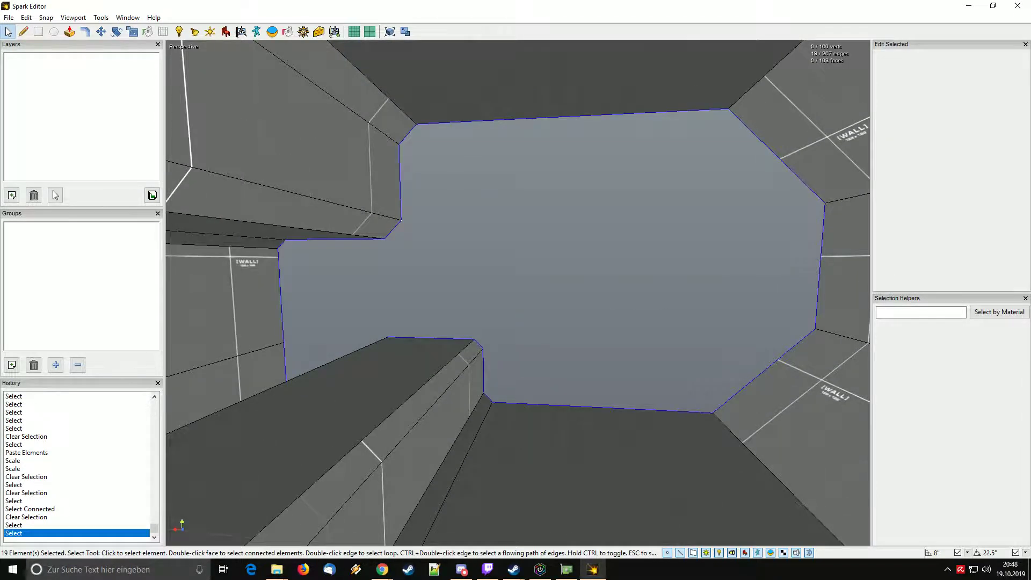
{"action": "right_click_drag", "start_coordinate": [517, 295], "coordinate": [451, 300]}
{"action": "key", "text": "f"}
{"action": "key", "text": "Escape"}
{"action": "double_click", "coordinate": [538, 273]}
{"action": "key", "text": "Escape"}
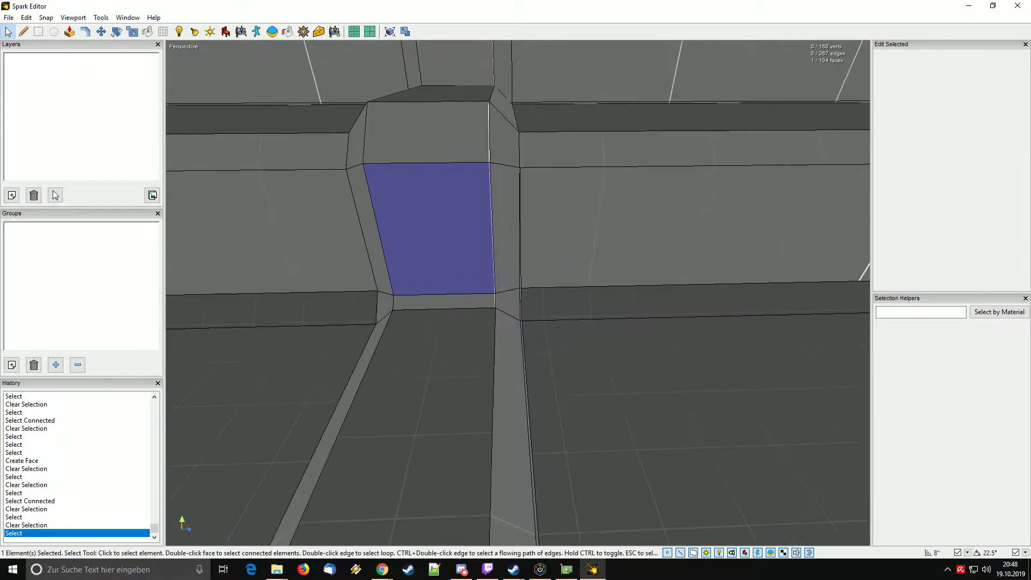
Select the border section's floor strip, ledge front and the beveled faces joining them.
{"action": "right_click_drag", "start_coordinate": [517, 294], "coordinate": [617, 371]}
{"action": "left_click", "coordinate": [582, 344], "text": "ctrl"}
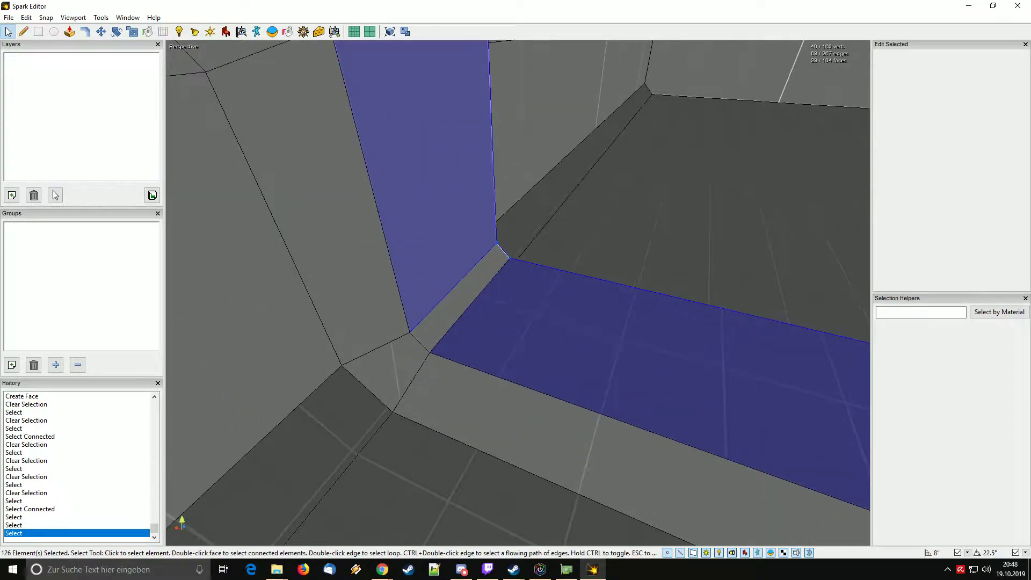
{"action": "left_click", "coordinate": [461, 298], "text": "ctrl"}
{"action": "right_click_drag", "start_coordinate": [460, 298], "coordinate": [698, 199]}
{"action": "left_click", "coordinate": [623, 279], "text": "ctrl"}
{"action": "left_click", "coordinate": [537, 312], "text": "ctrl"}
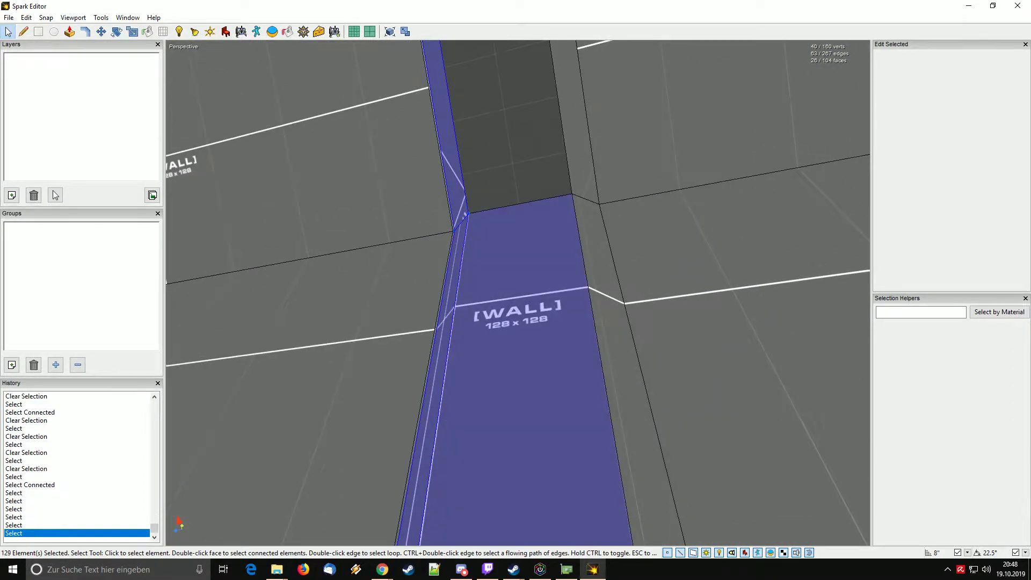
Add the border's strips across the side wall, angled faces and ceiling to the selection, including their bevels.
{"action": "right_click_drag", "start_coordinate": [536, 311], "coordinate": [542, 231]}
{"action": "left_click", "coordinate": [505, 322], "text": "ctrl"}
{"action": "right_click_drag", "start_coordinate": [505, 322], "coordinate": [419, 327]}
{"action": "left_click", "coordinate": [542, 305], "text": "ctrl"}
{"action": "right_click_drag", "start_coordinate": [521, 322], "coordinate": [654, 354]}
{"action": "left_click", "coordinate": [537, 293], "text": "ctrl"}
{"action": "left_click", "coordinate": [526, 269], "text": "ctrl"}
{"action": "left_click", "coordinate": [569, 317], "text": "ctrl"}
{"action": "left_click", "coordinate": [468, 316], "text": "ctrl"}
{"action": "right_click_drag", "start_coordinate": [468, 316], "coordinate": [349, 312]}
{"action": "left_click", "coordinate": [730, 344], "text": "ctrl"}
{"action": "right_click_drag", "start_coordinate": [731, 344], "coordinate": [709, 290]}
{"action": "left_click", "coordinate": [555, 166], "text": "ctrl"}
{"action": "right_click_drag", "start_coordinate": [556, 167], "coordinate": [574, 113]}
{"action": "right_click_drag", "start_coordinate": [355, 430], "coordinate": [376, 516]}
{"action": "left_click", "coordinate": [345, 504], "text": "ctrl"}
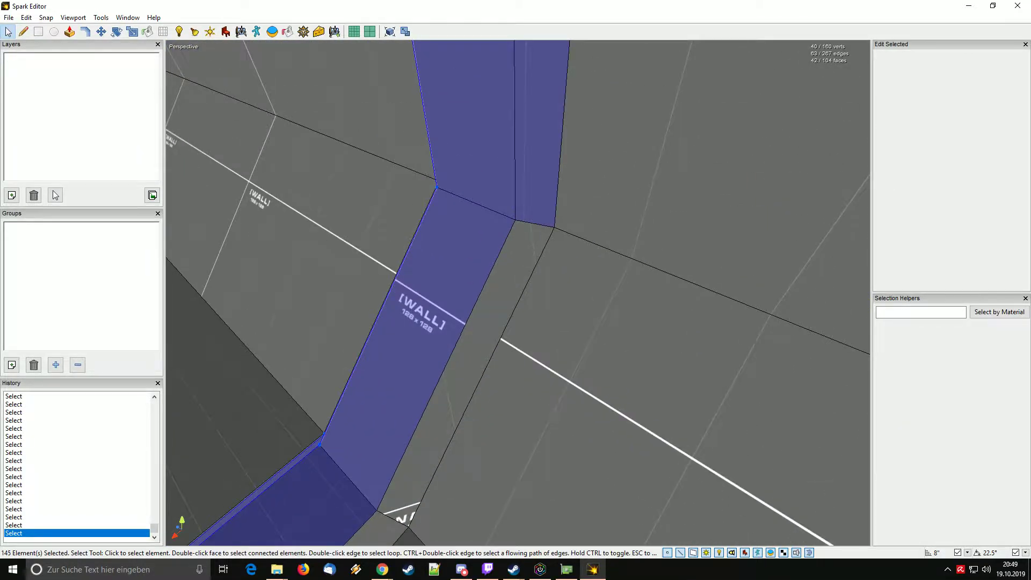
Add the border faces along the recess to the selection, including its wall column, lower riser and floor bevels.
{"action": "right_click_drag", "start_coordinate": [536, 204], "coordinate": [456, 223]}
{"action": "left_click", "coordinate": [456, 223], "text": "ctrl"}
{"action": "right_click_drag", "start_coordinate": [518, 292], "coordinate": [478, 288]}
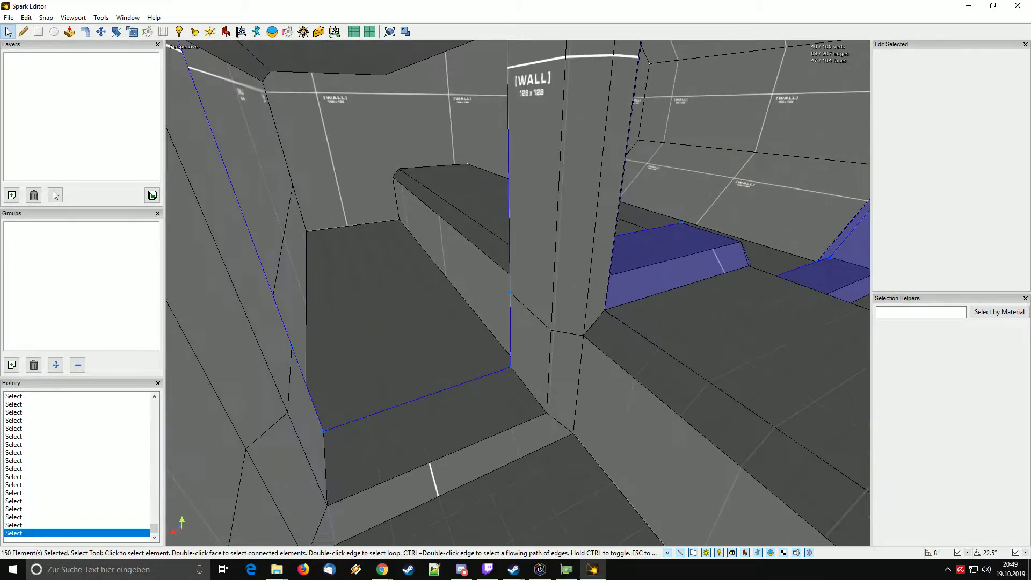
{"action": "left_click", "coordinate": [534, 188], "text": "ctrl"}
{"action": "left_click", "coordinate": [585, 188], "text": "ctrl"}
{"action": "left_click", "coordinate": [561, 387], "text": "ctrl"}
{"action": "left_click", "coordinate": [529, 349], "text": "ctrl"}
{"action": "left_click", "coordinate": [429, 440], "text": "ctrl"}
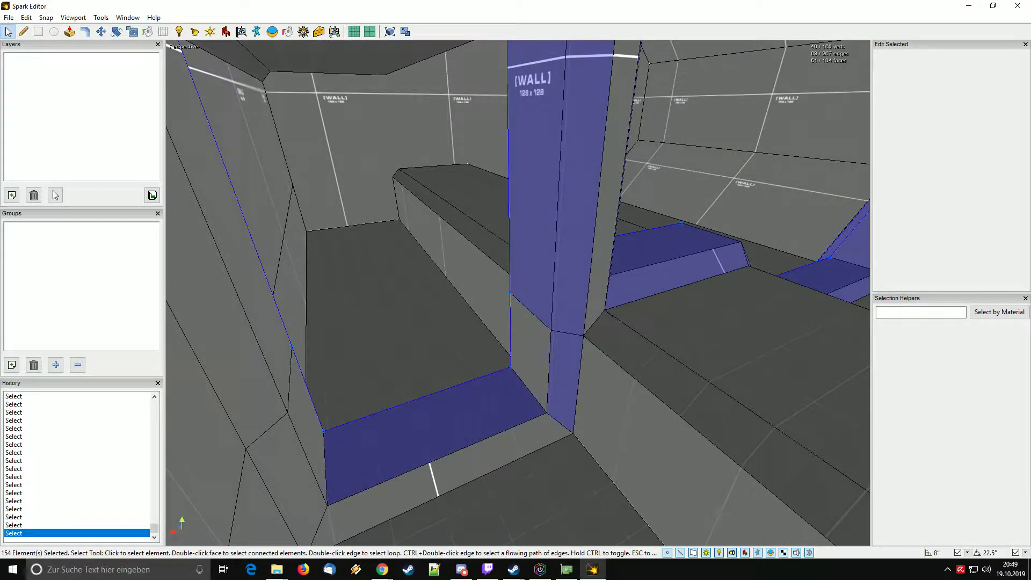
{"action": "left_click", "coordinate": [440, 515], "text": "ctrl"}
{"action": "right_click_drag", "start_coordinate": [478, 288], "coordinate": [461, 290]}
Complete the border selection with the remaining column faces beside the recess, the upper bevel strips and the corner face.
{"action": "left_click", "coordinate": [709, 295], "text": "ctrl"}
{"action": "left_click", "coordinate": [647, 290], "text": "ctrl"}
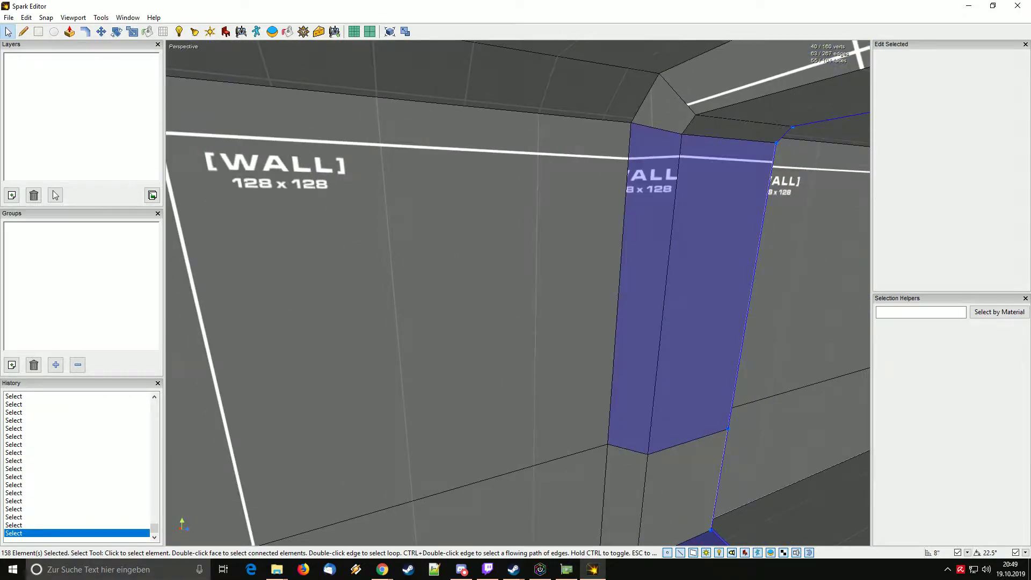
{"action": "left_click", "coordinate": [623, 499], "text": "ctrl"}
{"action": "left_click", "coordinate": [682, 488], "text": "ctrl"}
{"action": "right_click_drag", "start_coordinate": [682, 489], "coordinate": [660, 456]}
{"action": "left_click", "coordinate": [671, 123], "text": "ctrl"}
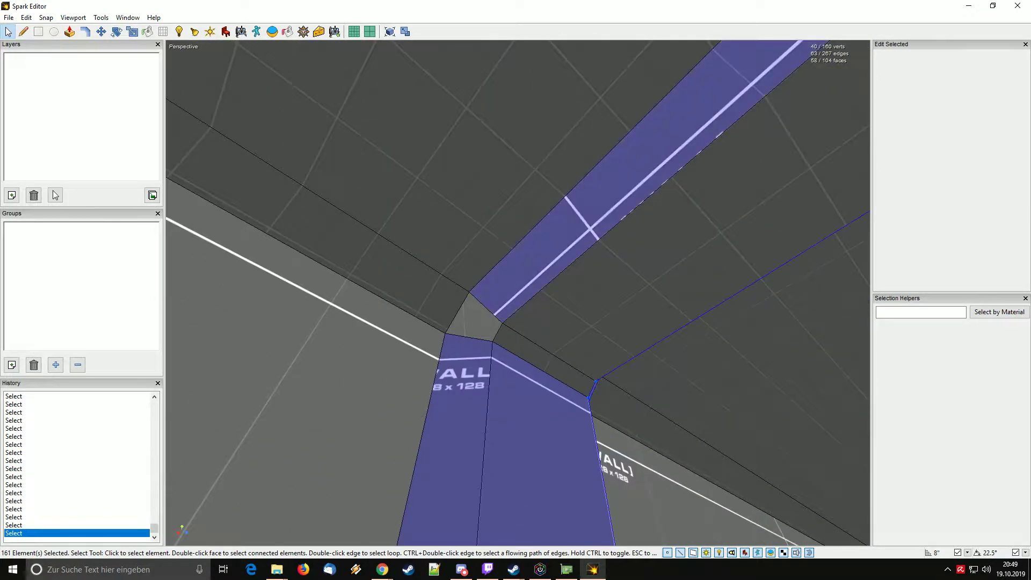
{"action": "left_click", "coordinate": [752, 215], "text": "ctrl"}
{"action": "left_click", "coordinate": [472, 316], "text": "ctrl"}
{"action": "mouse_move", "coordinate": [473, 317]}
{"action": "right_mouse_down"}
{"action": "mouse_move", "coordinate": [456, 344]}
{"action": "mouse_move", "coordinate": [494, 311]}
{"action": "mouse_move", "coordinate": [467, 312]}
{"action": "right_mouse_up"}
Paste a copy of the border faces and move it into place at the second room section.
{"action": "key", "text": "w"}
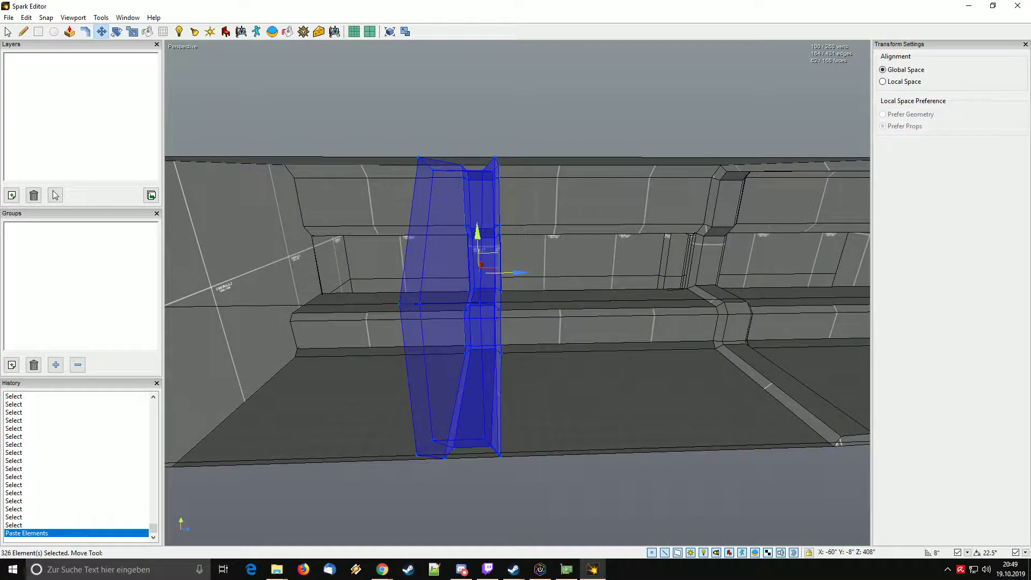
{"action": "left_click_drag", "start_coordinate": [479, 264], "coordinate": [483, 266]}
{"action": "right_click_drag", "start_coordinate": [484, 266], "coordinate": [581, 304]}
{"action": "key", "text": "Escape"}
Select the end face closing the second section and move it along the room's length.
{"action": "left_click", "coordinate": [376, 253]}
{"action": "key", "text": "w"}
{"action": "left_click_drag", "start_coordinate": [615, 202], "coordinate": [510, 213]}
{"action": "right_click_drag", "start_coordinate": [510, 214], "coordinate": [542, 266]}
{"action": "key", "text": "Escape"}
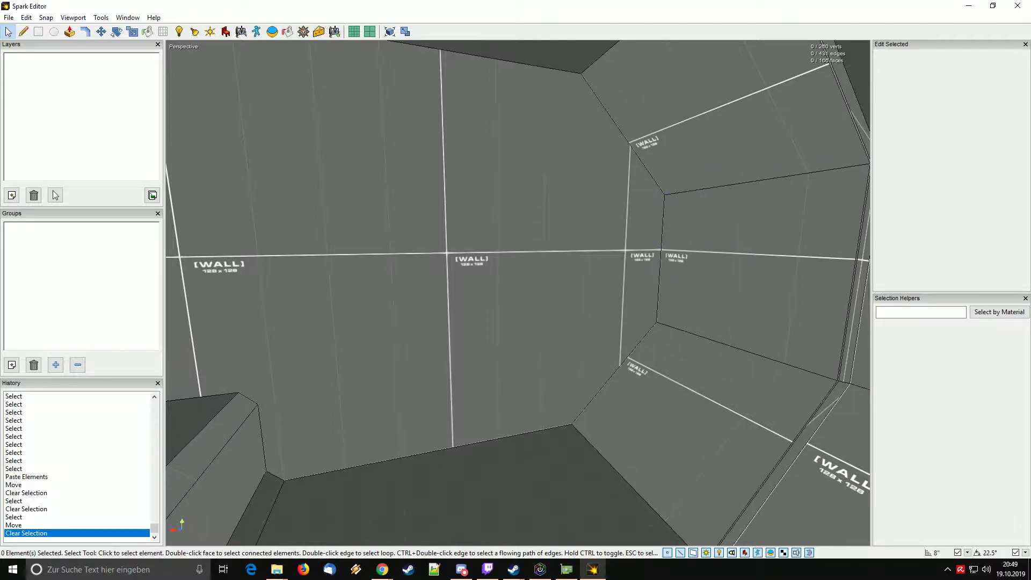
Try extruding the end face outward, then undo the extrusion.
{"action": "right_click_drag", "start_coordinate": [542, 266], "coordinate": [525, 287]}
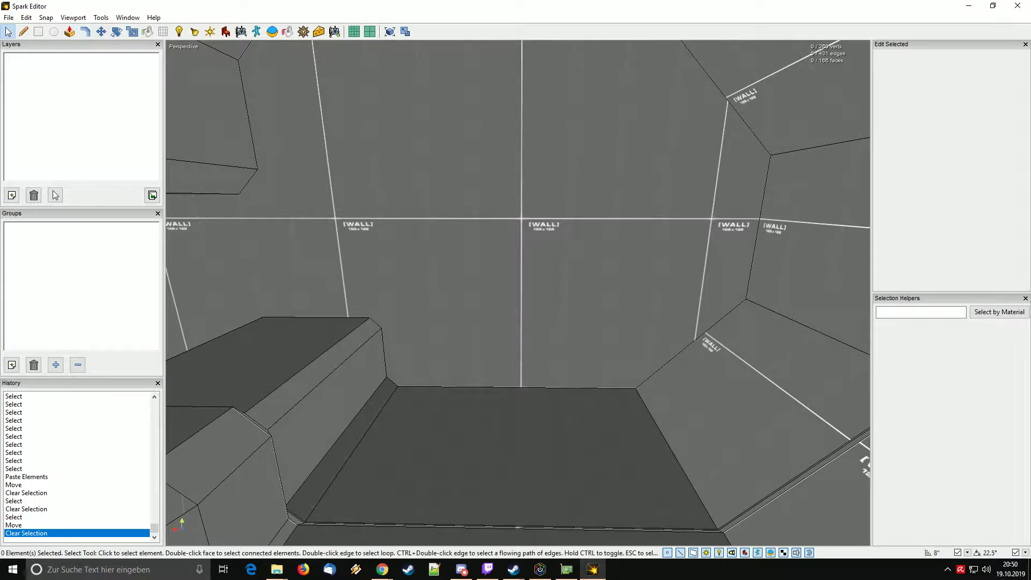
{"action": "right_click_drag", "start_coordinate": [523, 286], "coordinate": [498, 268]}
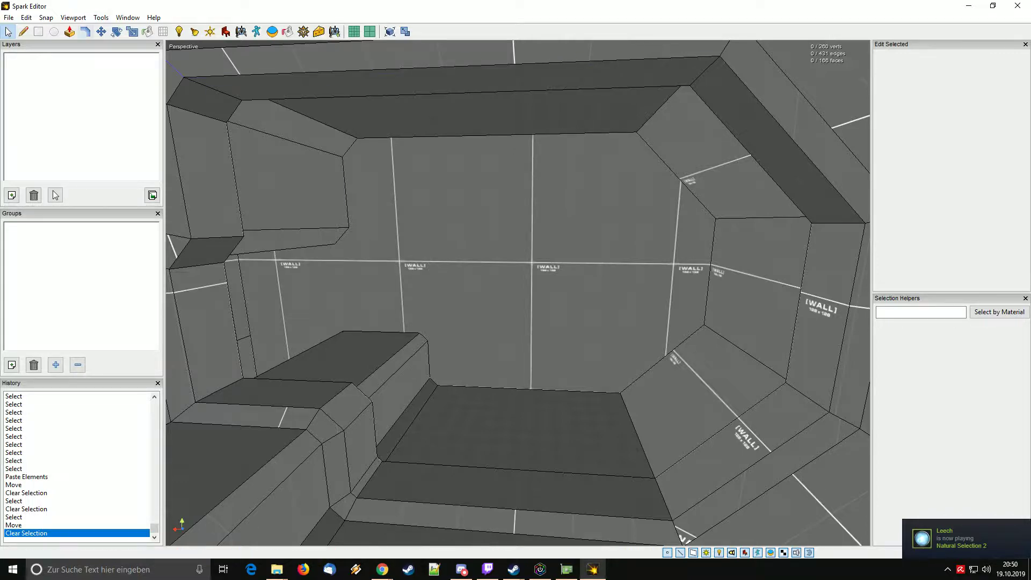
{"action": "left_click", "coordinate": [70, 32]}
{"action": "right_click_drag", "start_coordinate": [537, 215], "coordinate": [609, 198]}
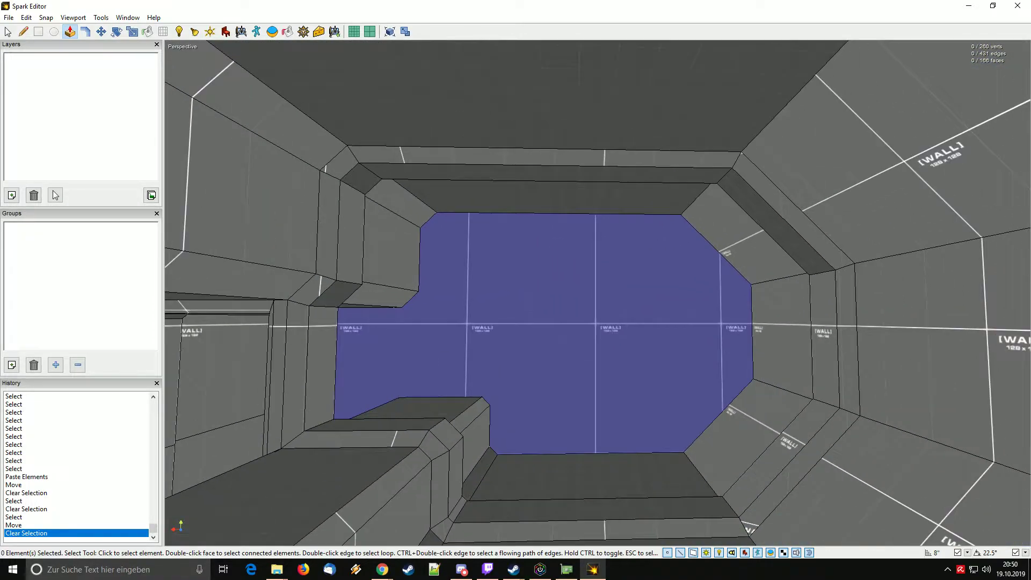
{"action": "key", "text": "space"}
{"action": "right_click_drag", "start_coordinate": [518, 292], "coordinate": [387, 349]}
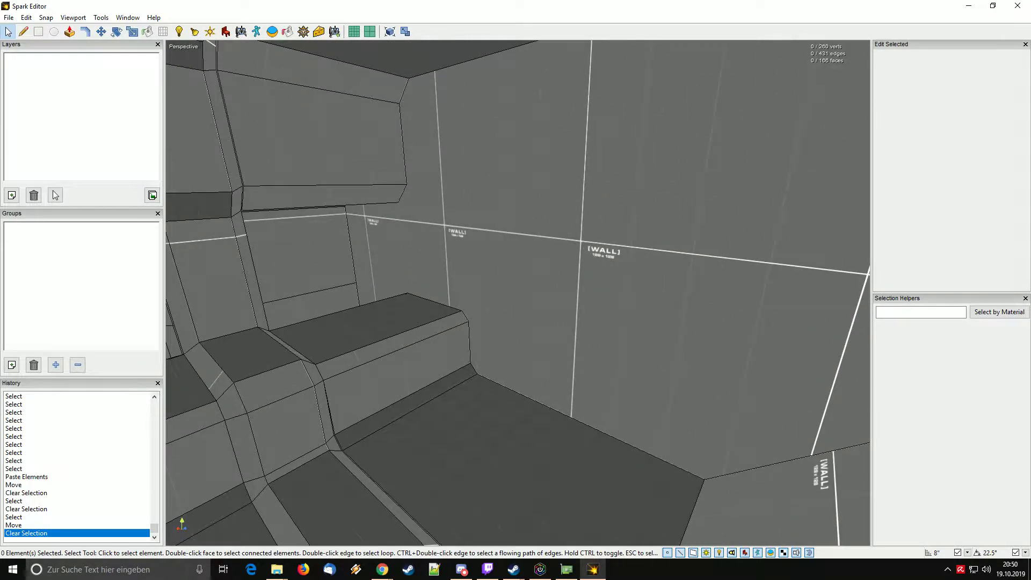
{"action": "key", "text": "e"}
{"action": "left_click_drag", "start_coordinate": [644, 268], "coordinate": [666, 261]}
{"action": "key", "text": "ctrl+z"}
Extrude the end face outward by a short segment and select the new end face.
{"action": "right_click_drag", "start_coordinate": [666, 260], "coordinate": [713, 204]}
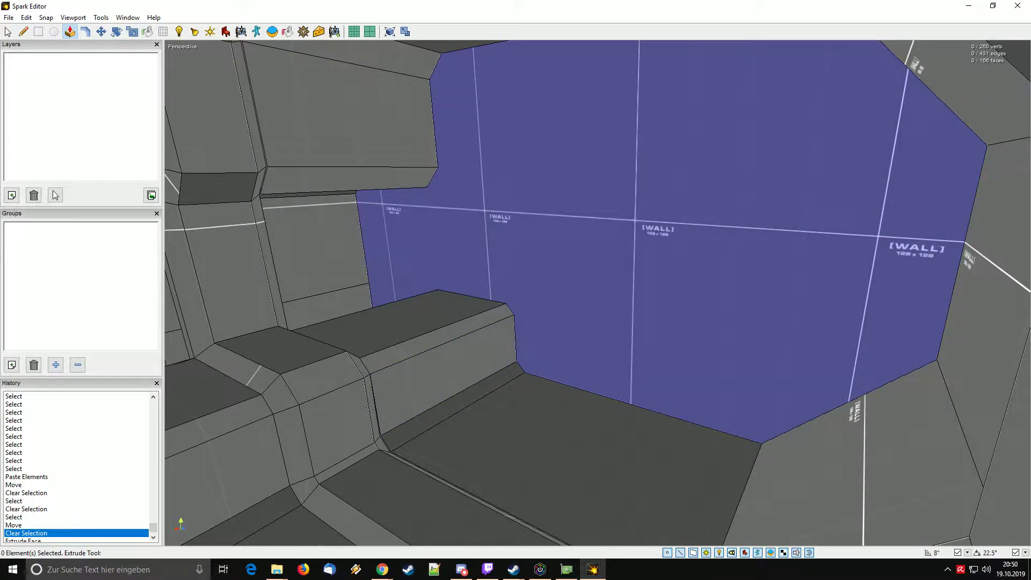
{"action": "left_click_drag", "start_coordinate": [671, 242], "coordinate": [702, 234]}
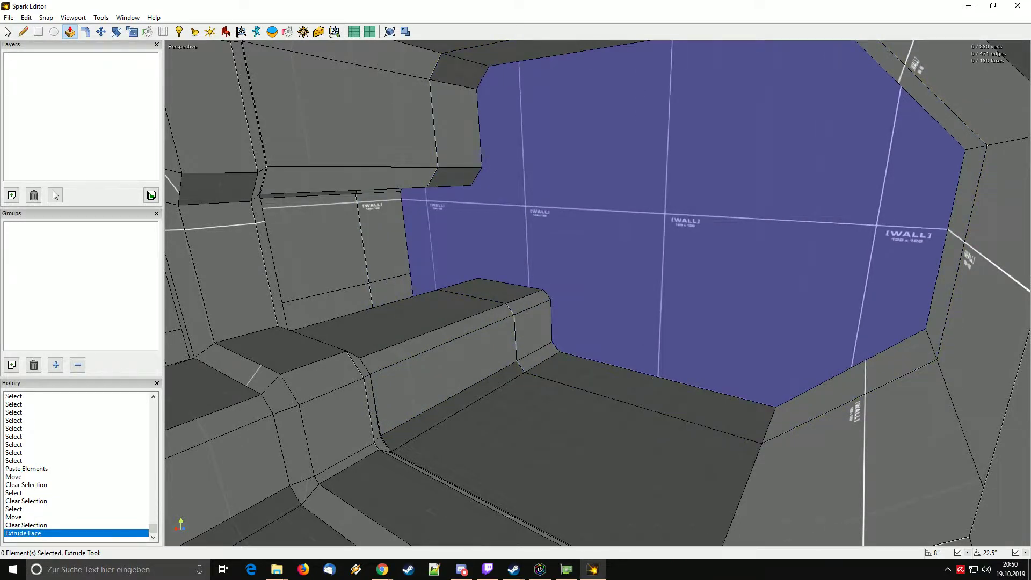
{"action": "key", "text": "space"}
{"action": "left_click", "coordinate": [702, 234]}
{"action": "right_click_drag", "start_coordinate": [703, 234], "coordinate": [741, 257]}
Try rotating the end face about the vertical axis through its center with 22.5° snapping, then undo the rotation.
{"action": "key", "text": "m"}
{"action": "key", "text": "q"}
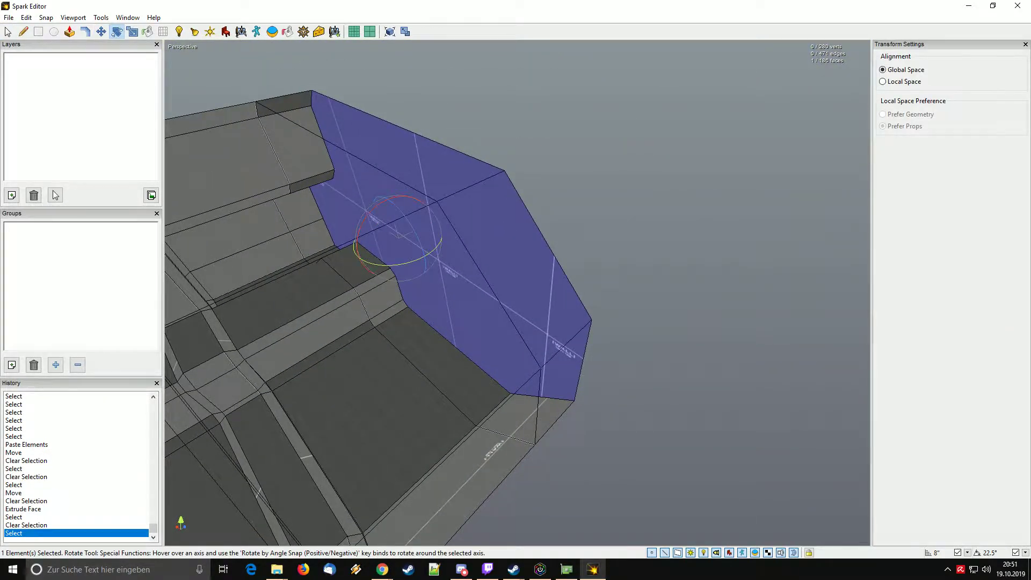
{"action": "right_click_drag", "start_coordinate": [517, 292], "coordinate": [617, 290]}
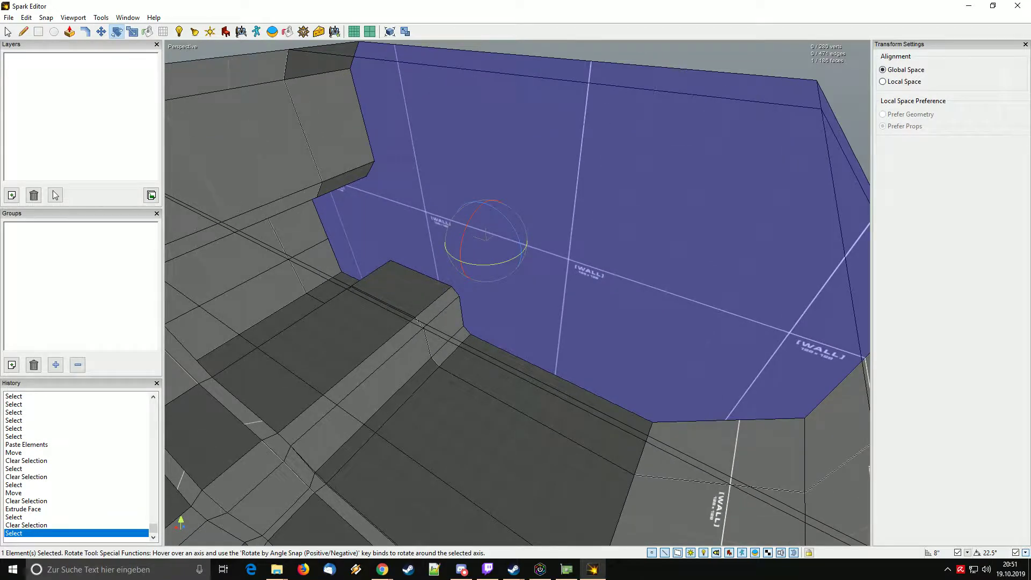
{"action": "left_click", "coordinate": [967, 552]}
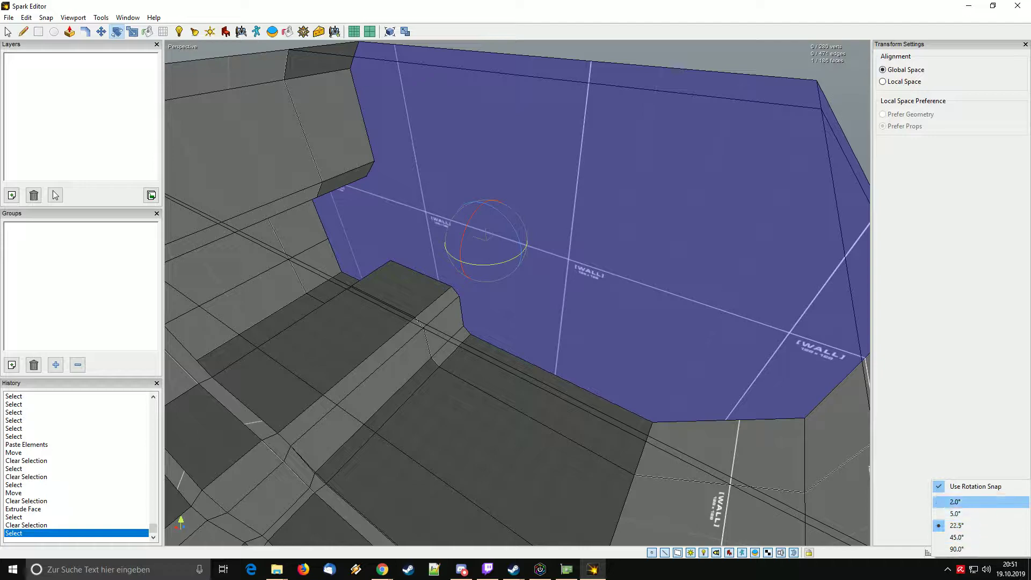
{"action": "right_click_drag", "start_coordinate": [517, 293], "coordinate": [457, 236]}
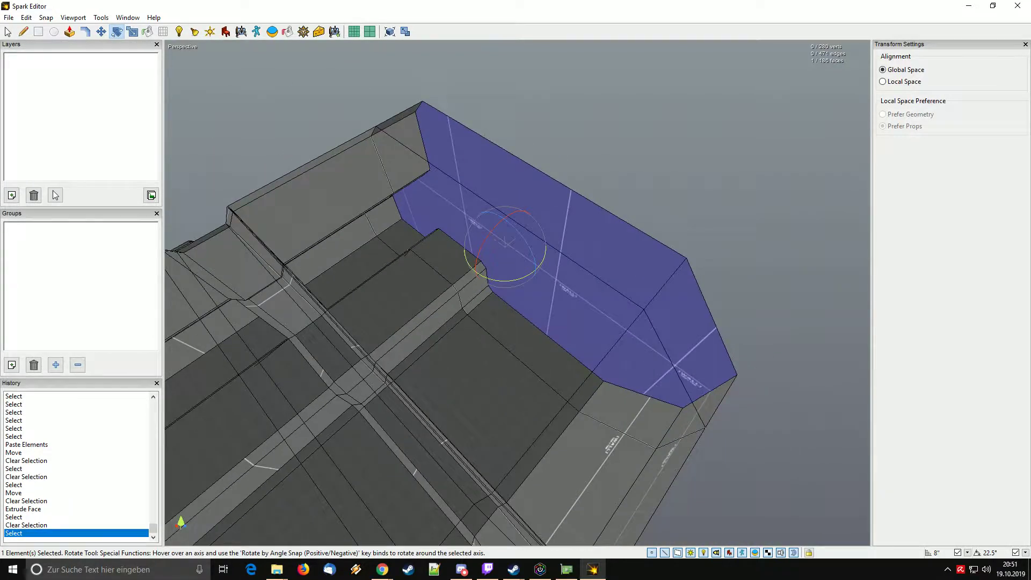
{"action": "left_click_drag", "start_coordinate": [477, 270], "coordinate": [489, 281]}
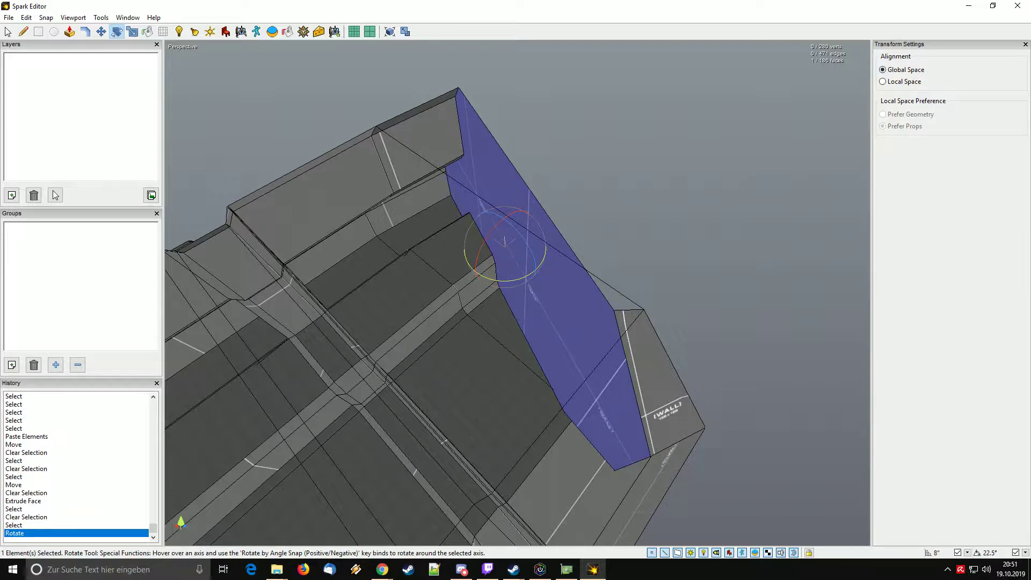
{"action": "key", "text": "ctrl+z"}
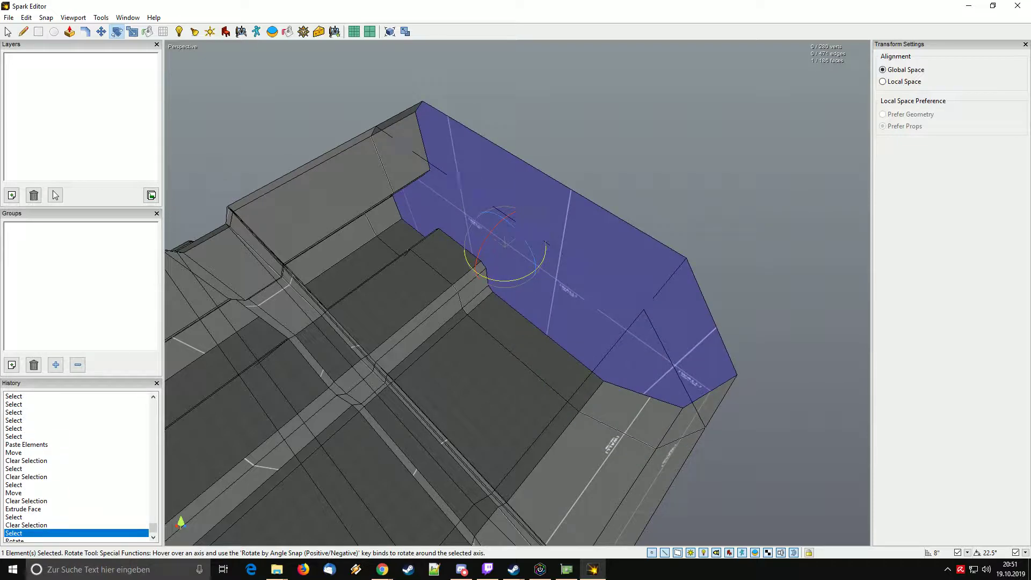
Shift the rotation pivot to the side edge of the end face and rotate the face about the vertical axis.
{"action": "middle_click_drag", "start_coordinate": [517, 293], "coordinate": [561, 290]}
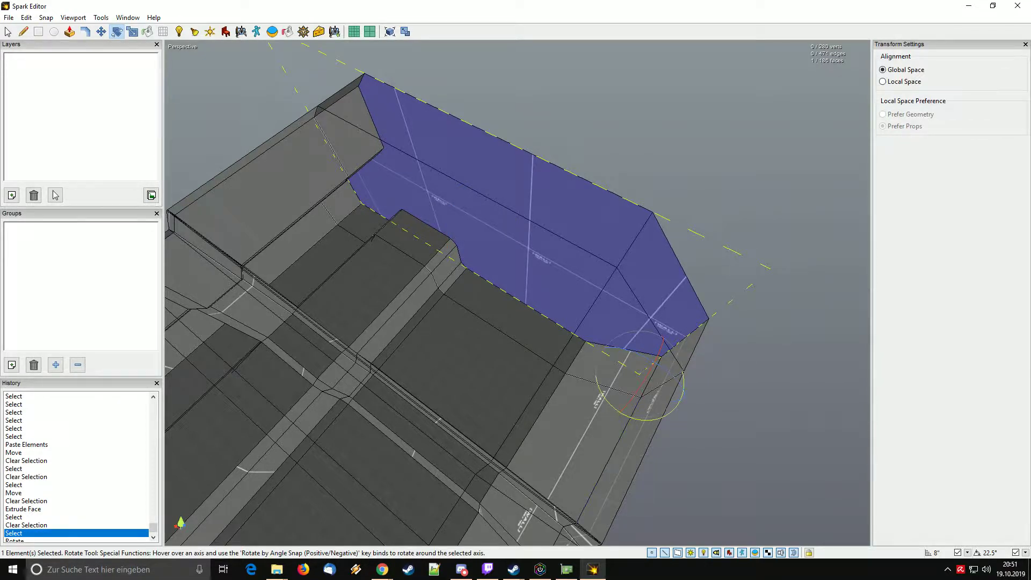
{"action": "middle_click_drag", "start_coordinate": [558, 293], "coordinate": [601, 327]}
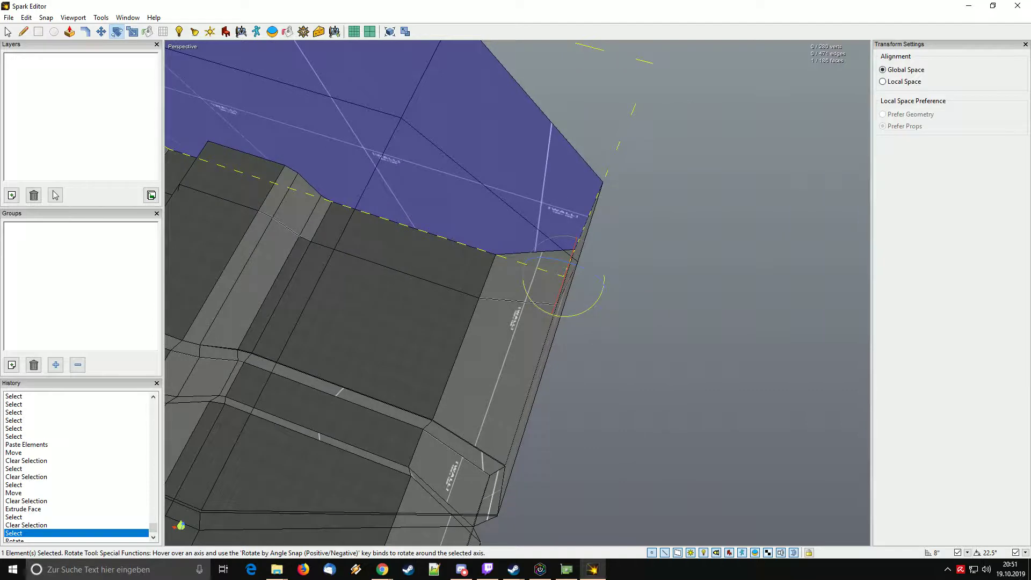
{"action": "left_click_drag", "start_coordinate": [575, 315], "coordinate": [555, 321]}
{"action": "middle_click_drag", "start_coordinate": [555, 321], "coordinate": [461, 314]}
Add the end face's side corner vertex to the selection and move the face so this vertex snaps onto the adjacent wall corner.
{"action": "key", "text": "space"}
{"action": "left_click", "coordinate": [552, 265], "text": "ctrl"}
{"action": "middle_click_drag", "start_coordinate": [553, 265], "coordinate": [606, 258]}
{"action": "key", "text": "m"}
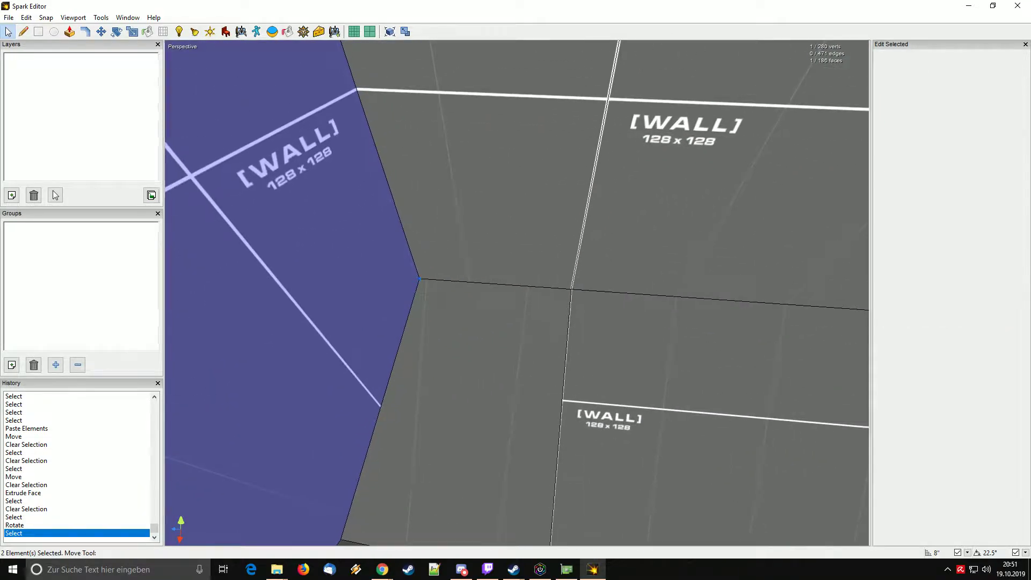
{"action": "middle_click_drag", "start_coordinate": [499, 284], "coordinate": [477, 268]}
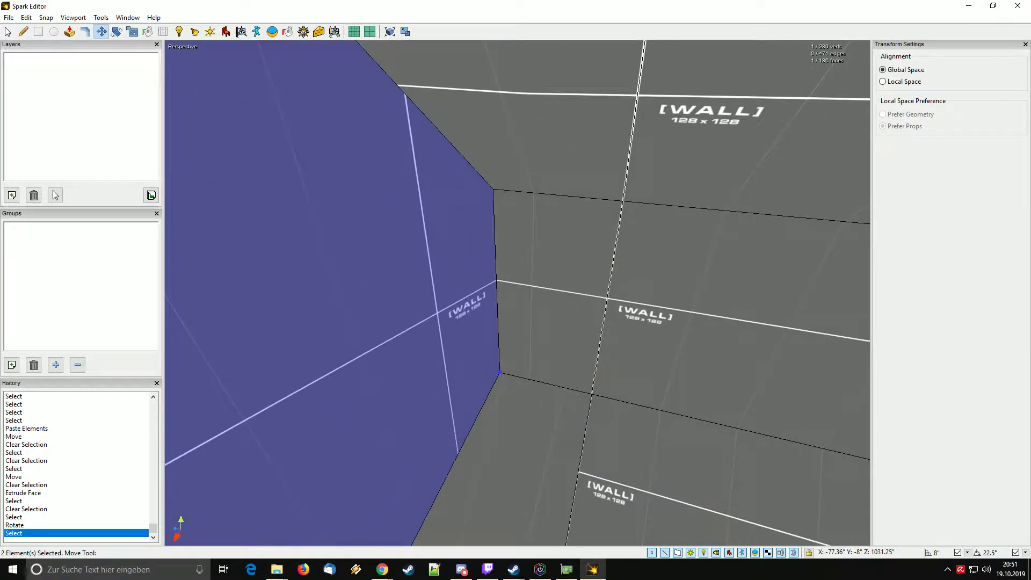
{"action": "left_click_drag", "start_coordinate": [499, 372], "coordinate": [591, 394]}
{"action": "middle_click_drag", "start_coordinate": [591, 395], "coordinate": [483, 344]}
Extrude the angled end face into a second bend segment and rotate the new end face about the vertical axis.
{"action": "left_click", "coordinate": [69, 31]}
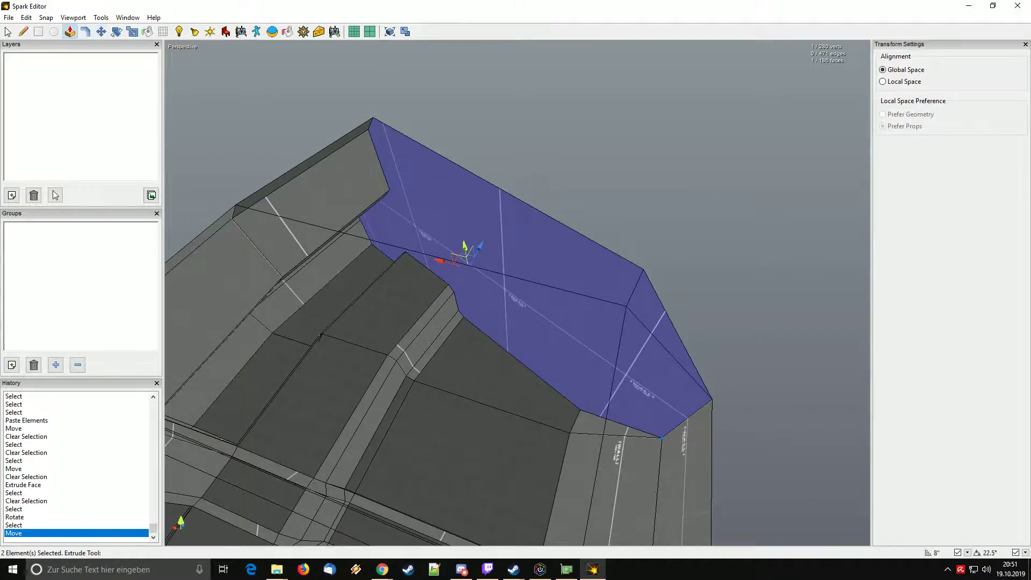
{"action": "left_click_drag", "start_coordinate": [536, 215], "coordinate": [580, 186]}
{"action": "key", "text": "Escape"}
{"action": "left_click", "coordinate": [537, 236]}
{"action": "key", "text": "w"}
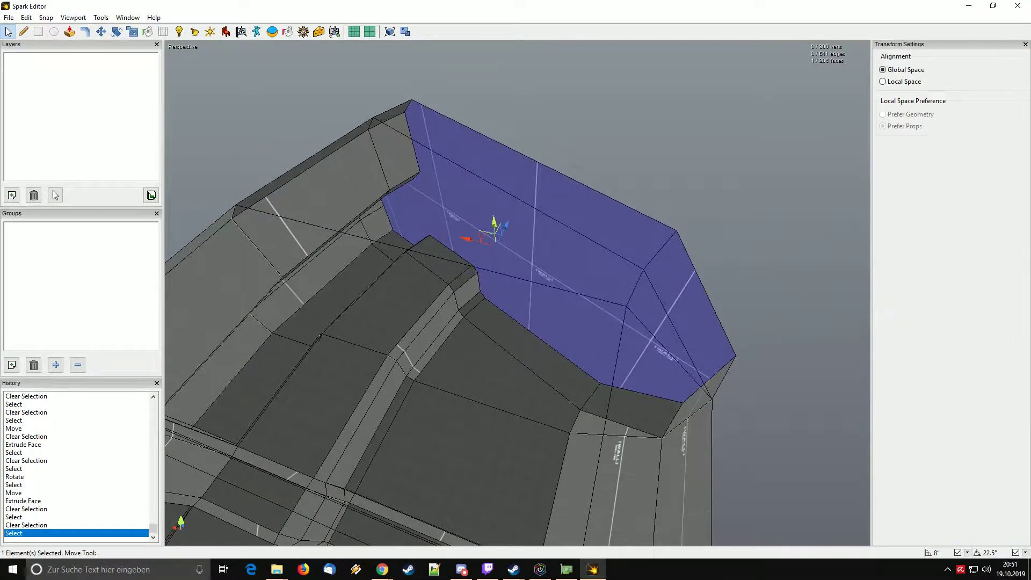
{"action": "key", "text": "e"}
{"action": "left_click_drag", "start_coordinate": [508, 277], "coordinate": [475, 273]}
Move the second segment's end face along Z, then snap its inner corner vertex onto the bend's shared corner.
{"action": "key", "text": "w"}
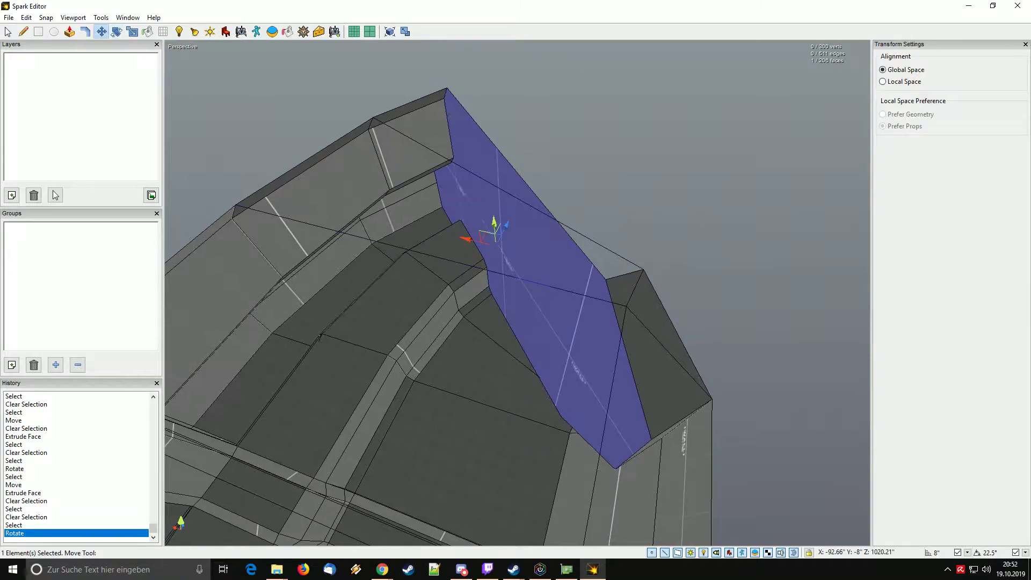
{"action": "left_click_drag", "start_coordinate": [505, 224], "coordinate": [532, 169]}
{"action": "middle_click_drag", "start_coordinate": [532, 169], "coordinate": [537, 258]}
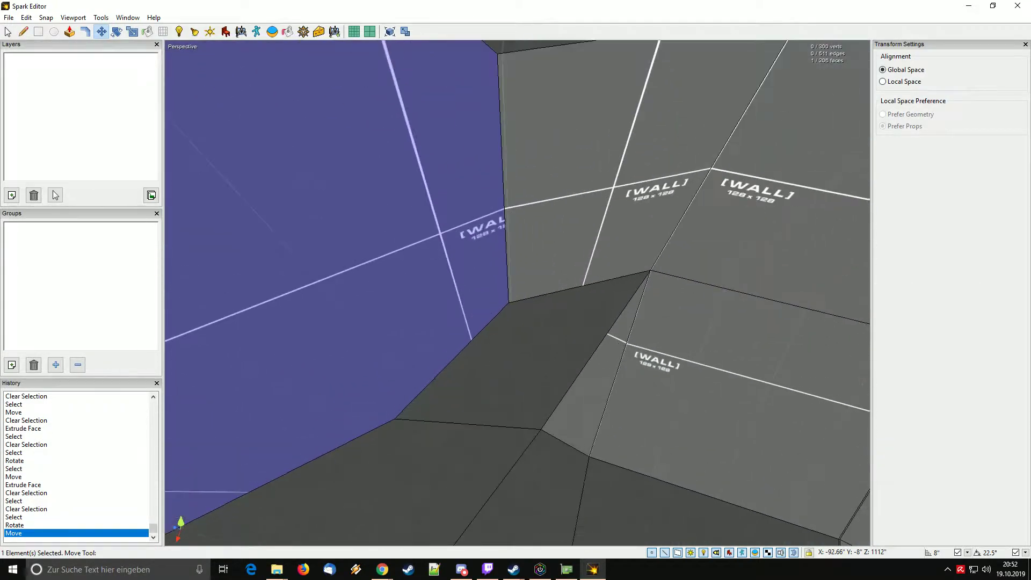
{"action": "key", "text": "q"}
{"action": "left_click", "coordinate": [509, 302], "text": "ctrl"}
{"action": "key", "text": "w"}
{"action": "left_click_drag", "start_coordinate": [508, 302], "coordinate": [651, 270]}
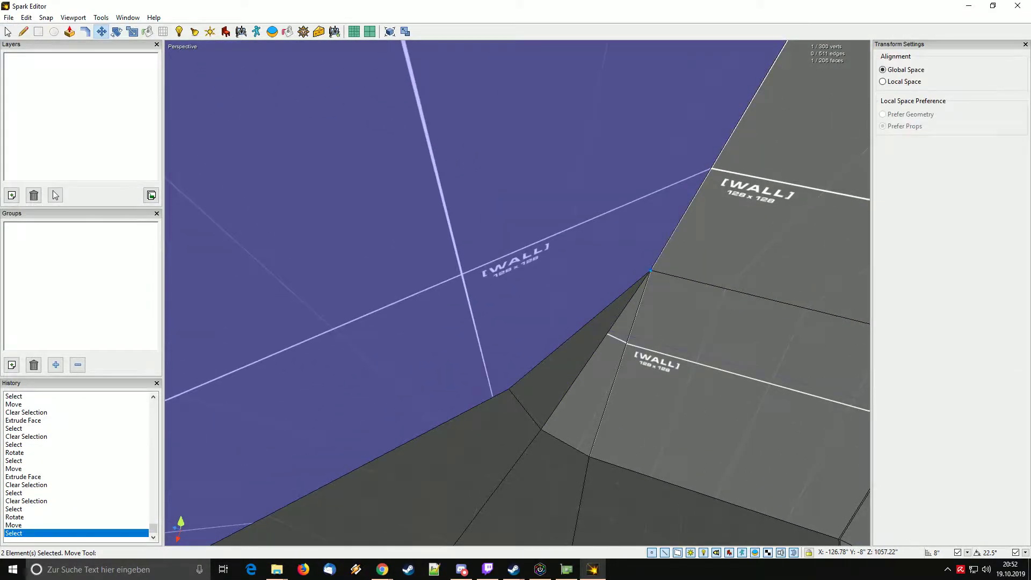
{"action": "middle_click_drag", "start_coordinate": [651, 270], "coordinate": [579, 322]}
Extrude a third bend segment from the end face and rotate its new end face further about the vertical axis.
{"action": "left_click", "coordinate": [69, 31]}
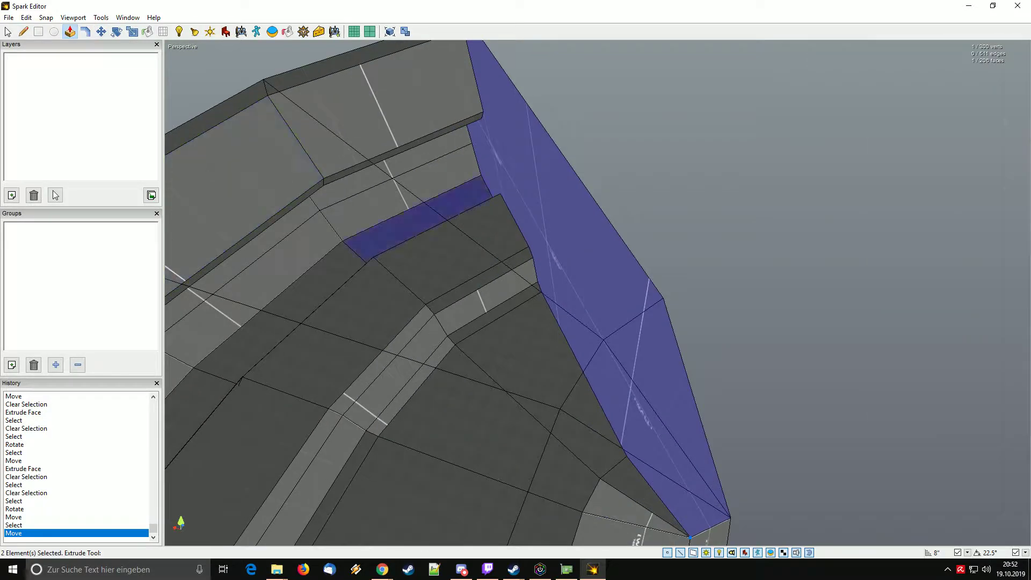
{"action": "double_click", "coordinate": [497, 231]}
{"action": "key", "text": "Escape"}
{"action": "left_click", "coordinate": [564, 231]}
{"action": "middle_click_drag", "start_coordinate": [564, 231], "coordinate": [612, 229]}
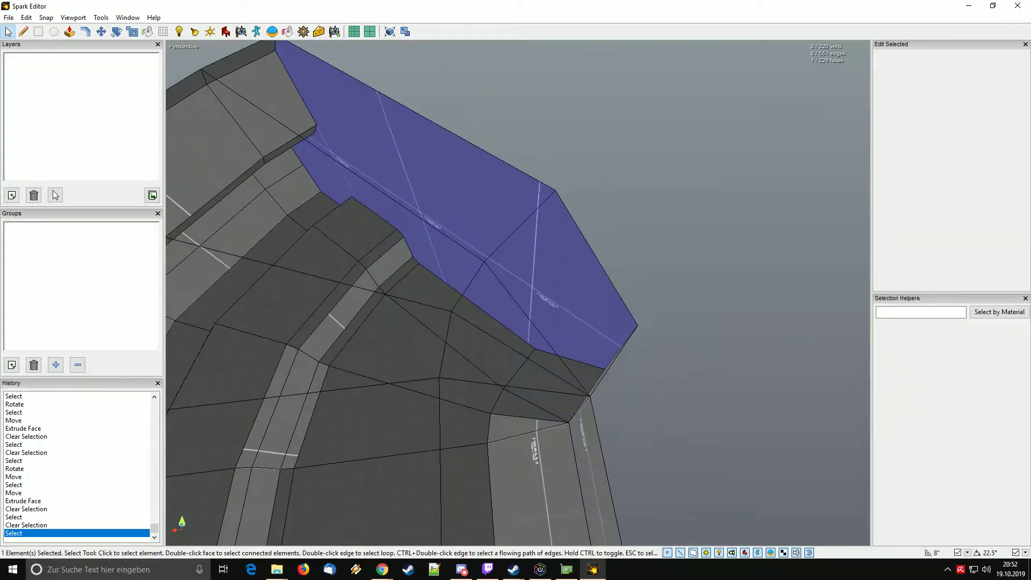
{"action": "key", "text": "w"}
{"action": "key", "text": "e"}
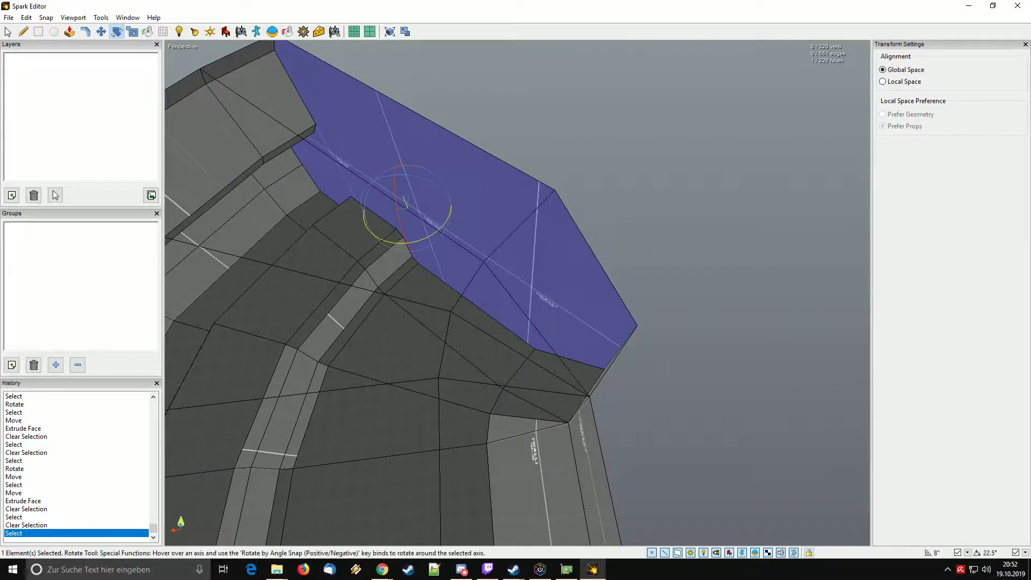
{"action": "left_click_drag", "start_coordinate": [588, 434], "coordinate": [565, 424]}
{"action": "middle_click_drag", "start_coordinate": [564, 424], "coordinate": [724, 338]}
Add the third end face's inner corner vertex to the selection and snap the face by it onto the shared bend corner.
{"action": "key", "text": "q"}
{"action": "left_click", "coordinate": [525, 292], "text": "ctrl"}
{"action": "middle_click_drag", "start_coordinate": [525, 293], "coordinate": [633, 290]}
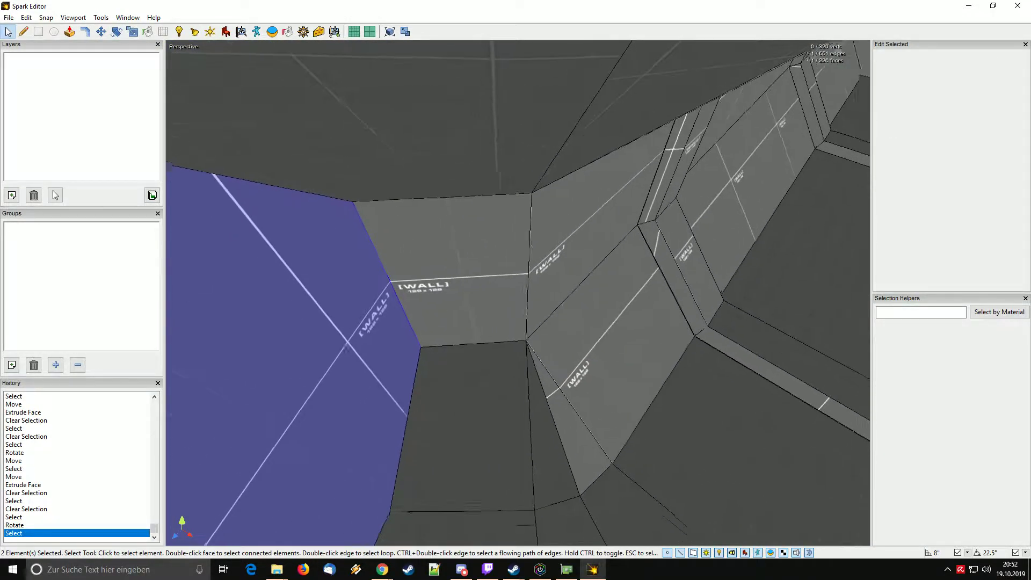
{"action": "left_click", "coordinate": [423, 346], "text": "ctrl"}
{"action": "key", "text": "w"}
{"action": "left_click_drag", "start_coordinate": [423, 346], "coordinate": [528, 340]}
{"action": "middle_click_drag", "start_coordinate": [528, 340], "coordinate": [505, 376]}
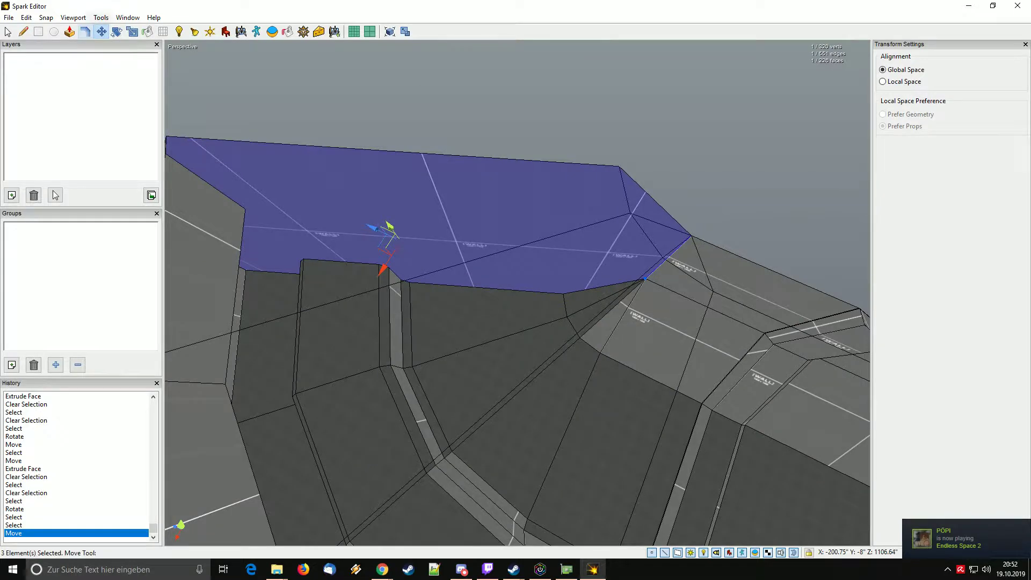
Extrude a fourth bend segment from the end face and rotate its new end face -22.5° about the vertical axis.
{"action": "left_click", "coordinate": [70, 32]}
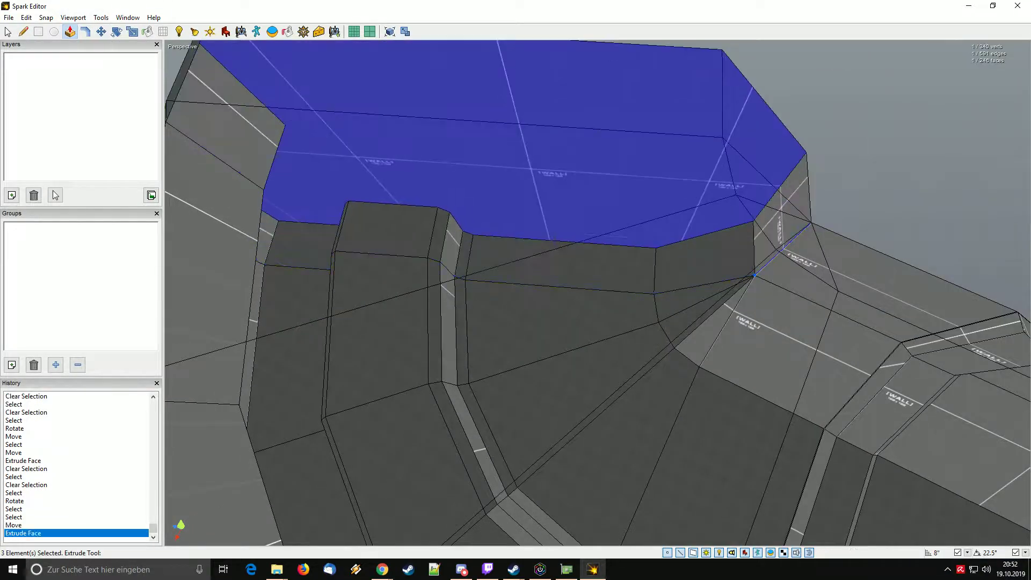
{"action": "key", "text": "w"}
{"action": "left_click", "coordinate": [429, 161]}
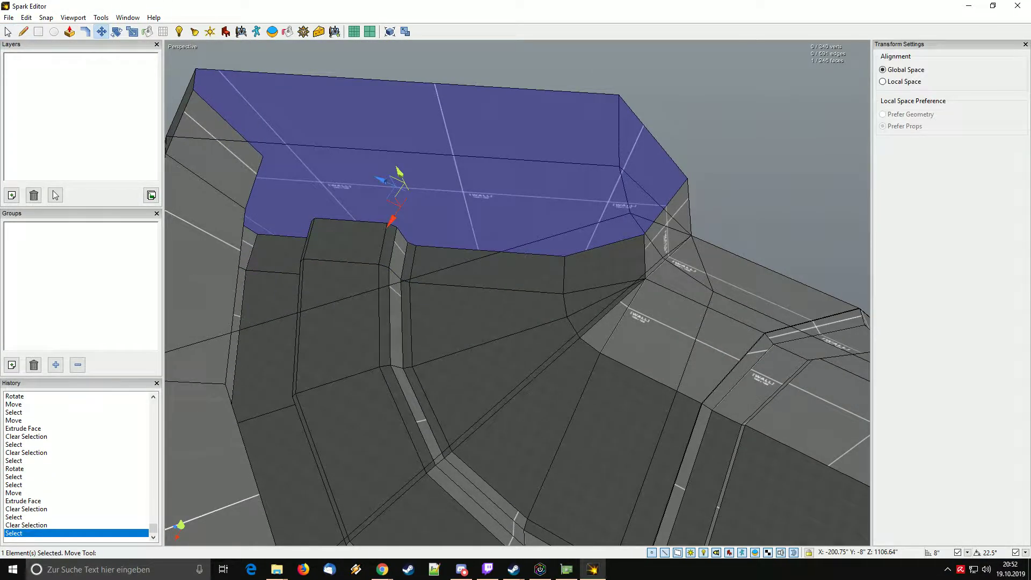
{"action": "right_click_drag", "start_coordinate": [515, 290], "coordinate": [477, 247]}
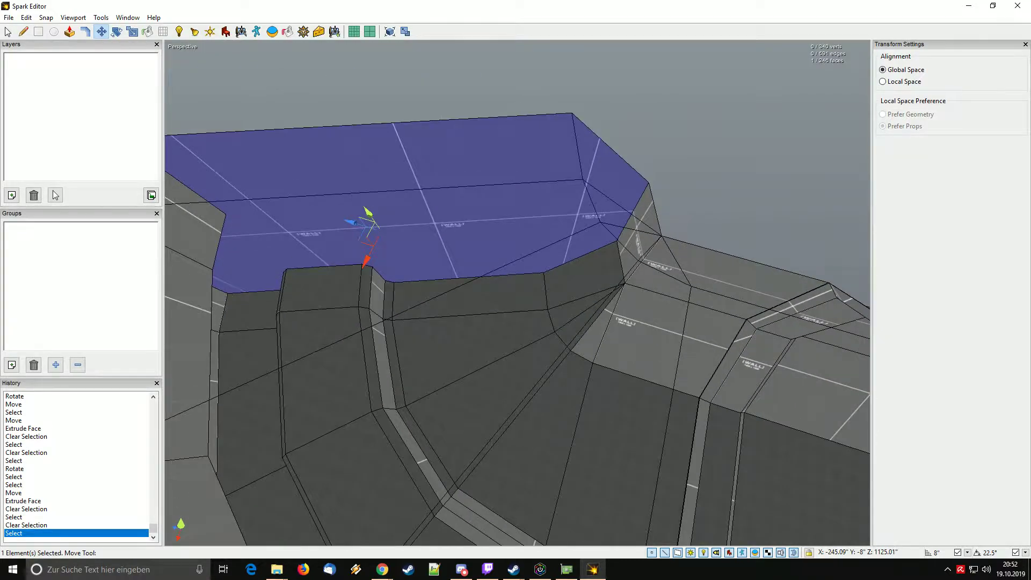
{"action": "left_click_drag", "start_coordinate": [580, 303], "coordinate": [561, 285]}
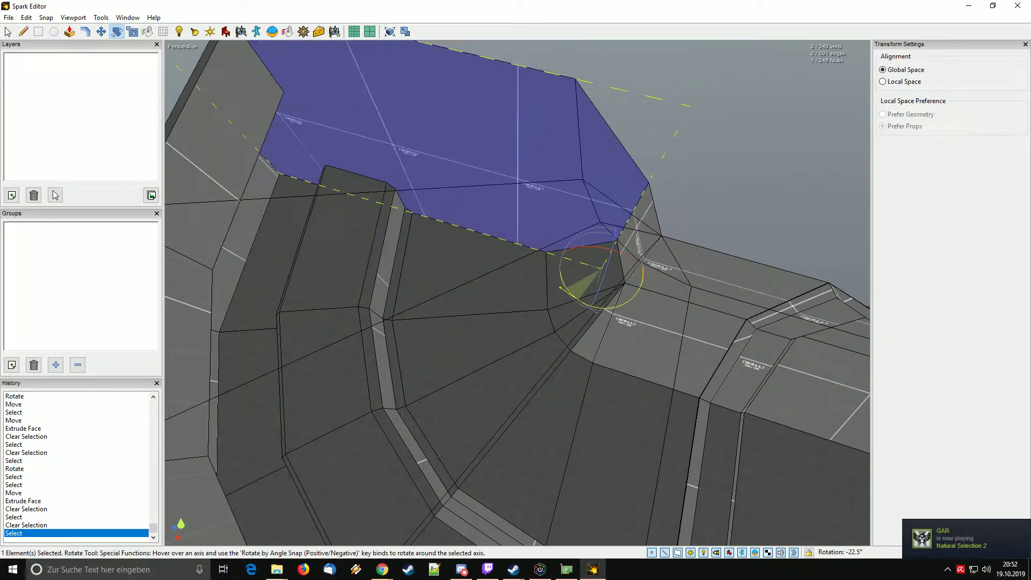
{"action": "right_click_drag", "start_coordinate": [515, 290], "coordinate": [494, 269]}
Add the fourth end face's inner corner vertex to the selection and snap the face by it onto the shared bend corner.
{"action": "key", "text": "q"}
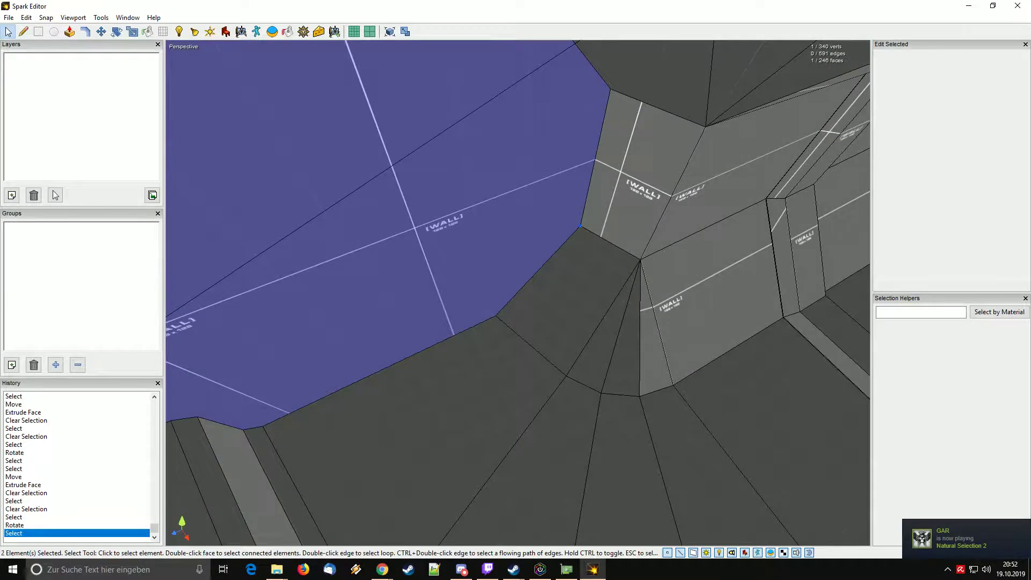
{"action": "key", "text": "w"}
{"action": "left_click_drag", "start_coordinate": [580, 225], "coordinate": [640, 260]}
{"action": "mouse_move", "coordinate": [640, 260]}
{"action": "right_mouse_down"}
{"action": "mouse_move", "coordinate": [655, 231]}
{"action": "mouse_move", "coordinate": [634, 242]}
{"action": "mouse_move", "coordinate": [551, 241]}
{"action": "mouse_move", "coordinate": [526, 231]}
{"action": "mouse_move", "coordinate": [638, 258]}
{"action": "right_mouse_up"}
Extrude the bend's final end face into a straight section and extend that section along X.
{"action": "key", "text": "q"}
{"action": "key", "text": "Escape"}
{"action": "key", "text": "e"}
{"action": "left_click_drag", "start_coordinate": [638, 257], "coordinate": [708, 240]}
{"action": "key", "text": "space"}
{"action": "left_click", "coordinate": [671, 242]}
{"action": "right_click_drag", "start_coordinate": [671, 241], "coordinate": [590, 241]}
{"action": "key", "text": "w"}
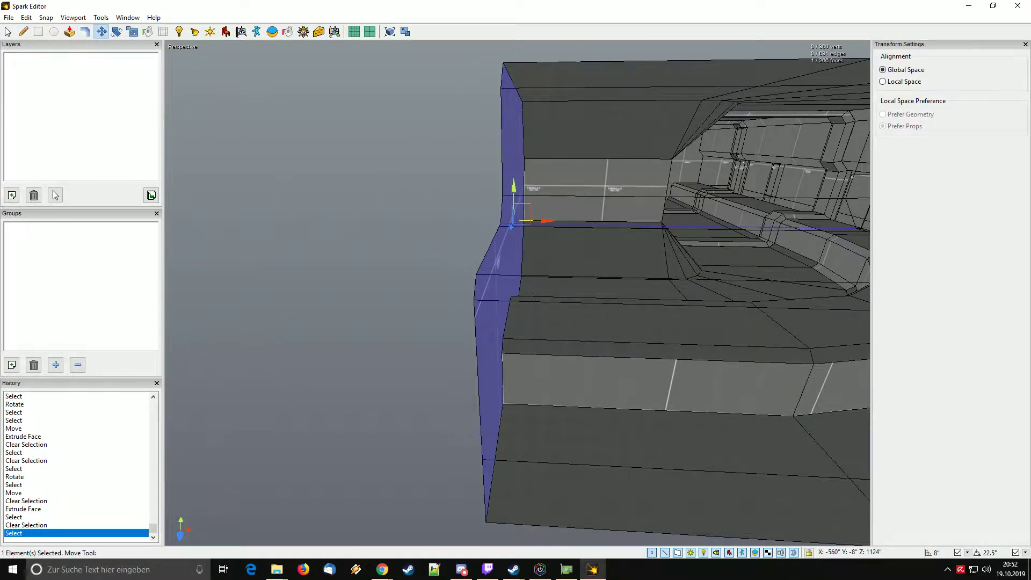
{"action": "left_click_drag", "start_coordinate": [545, 220], "coordinate": [451, 219]}
{"action": "right_click_drag", "start_coordinate": [451, 219], "coordinate": [451, 344]}
Select the bend's whole connected geometry and move it along Z away from the bordered corridor.
{"action": "key", "text": "space"}
{"action": "double_click", "coordinate": [462, 247]}
{"action": "left_click", "coordinate": [494, 333]}
{"action": "double_click", "coordinate": [494, 332]}
{"action": "scroll", "coordinate": [515, 292], "scroll_direction": "down", "scroll_amount": 5}
{"action": "key", "text": "w"}
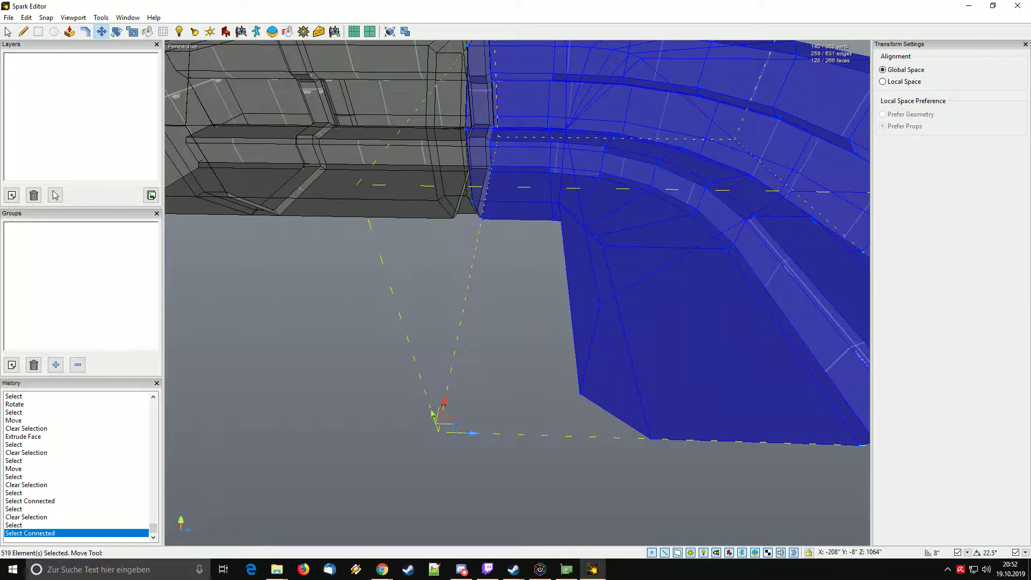
{"action": "left_click_drag", "start_coordinate": [433, 414], "coordinate": [617, 421]}
{"action": "right_click_drag", "start_coordinate": [617, 421], "coordinate": [617, 397]}
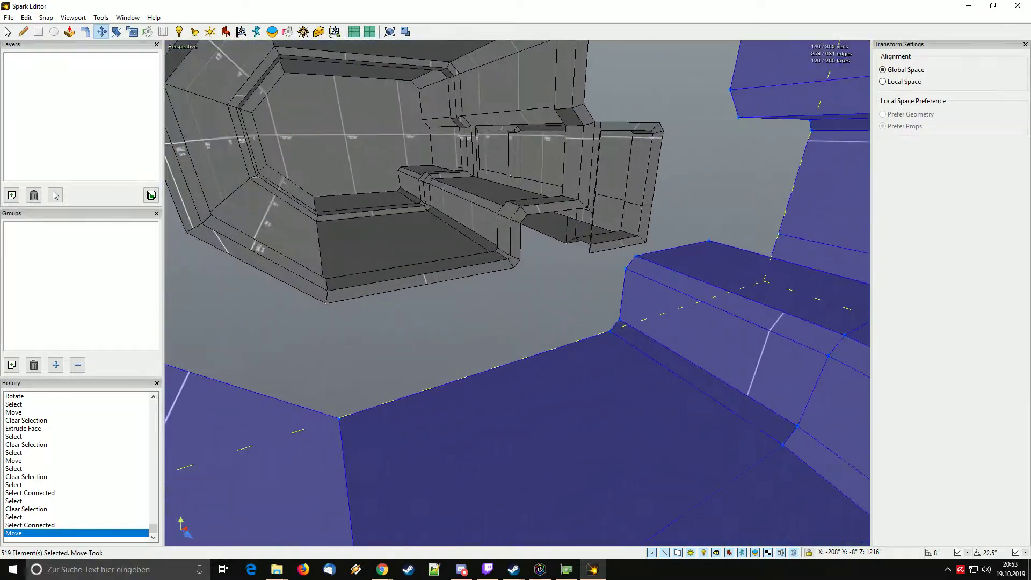
Select the edge loop around the bend's open near end, create a face across it and flip that face.
{"action": "key", "text": "Escape"}
{"action": "double_click", "coordinate": [472, 371]}
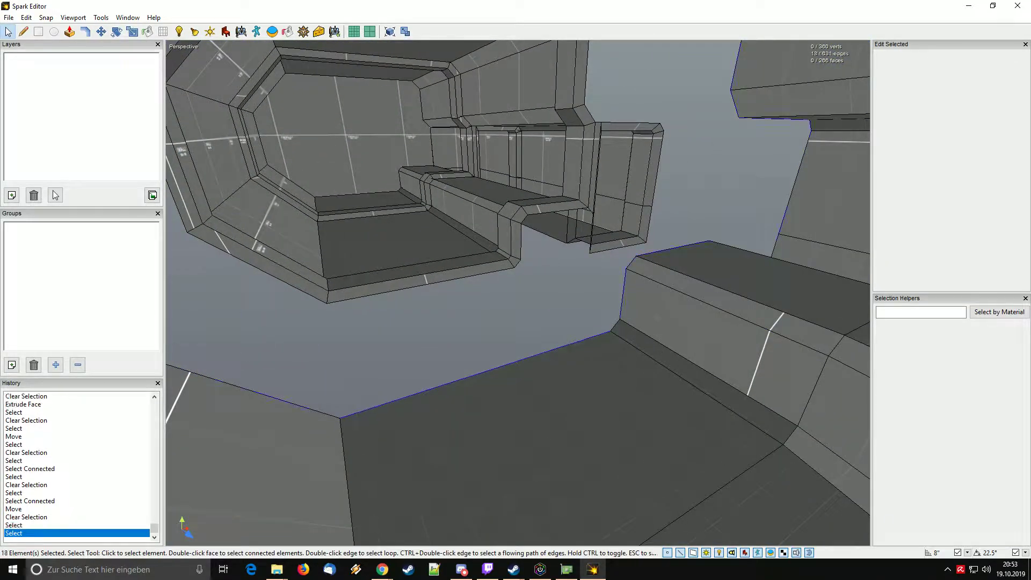
{"action": "right_click_drag", "start_coordinate": [515, 323], "coordinate": [502, 277]}
{"action": "key", "text": "f"}
{"action": "key", "text": "shift+f"}
{"action": "key", "text": "Escape"}
Select the new cap face and move it along Z until the bend section meets the corridor's last border.
{"action": "left_click", "coordinate": [505, 225]}
{"action": "key", "text": "Escape"}
{"action": "left_click", "coordinate": [504, 225]}
{"action": "right_click_drag", "start_coordinate": [504, 225], "coordinate": [553, 239]}
{"action": "key", "text": "m"}
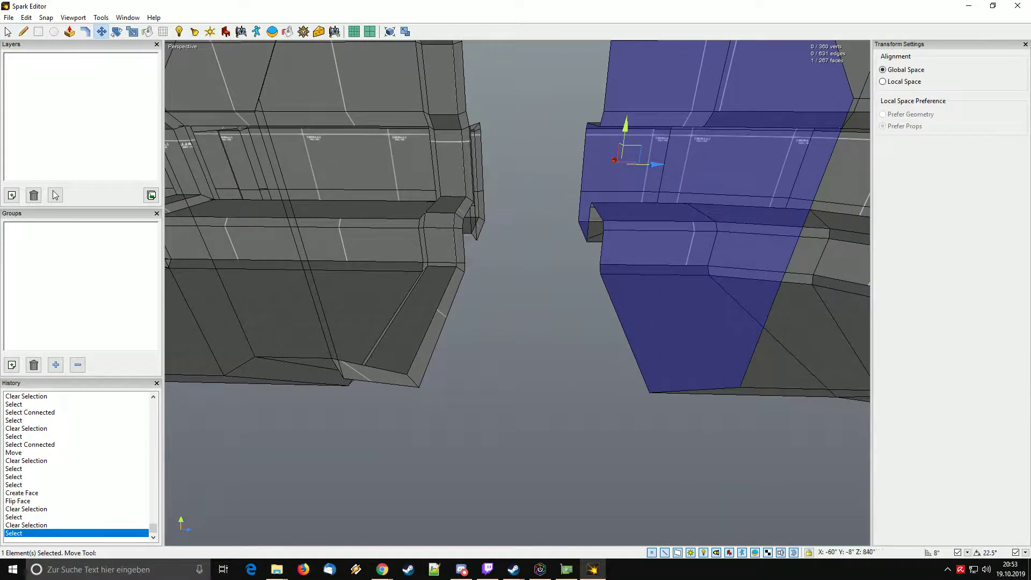
{"action": "right_click_drag", "start_coordinate": [516, 290], "coordinate": [488, 289]}
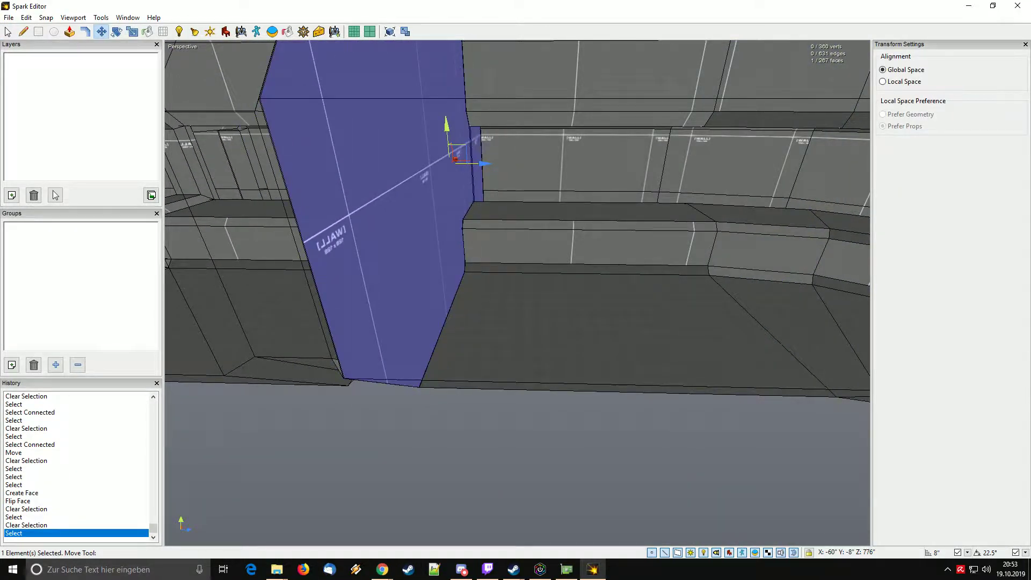
{"action": "left_click_drag", "start_coordinate": [483, 163], "coordinate": [475, 163]}
{"action": "right_click_drag", "start_coordinate": [475, 163], "coordinate": [454, 166]}
Examine the border frame's connected faces and edges and their seams with the neighbouring sections.
{"action": "double_click", "coordinate": [483, 280]}
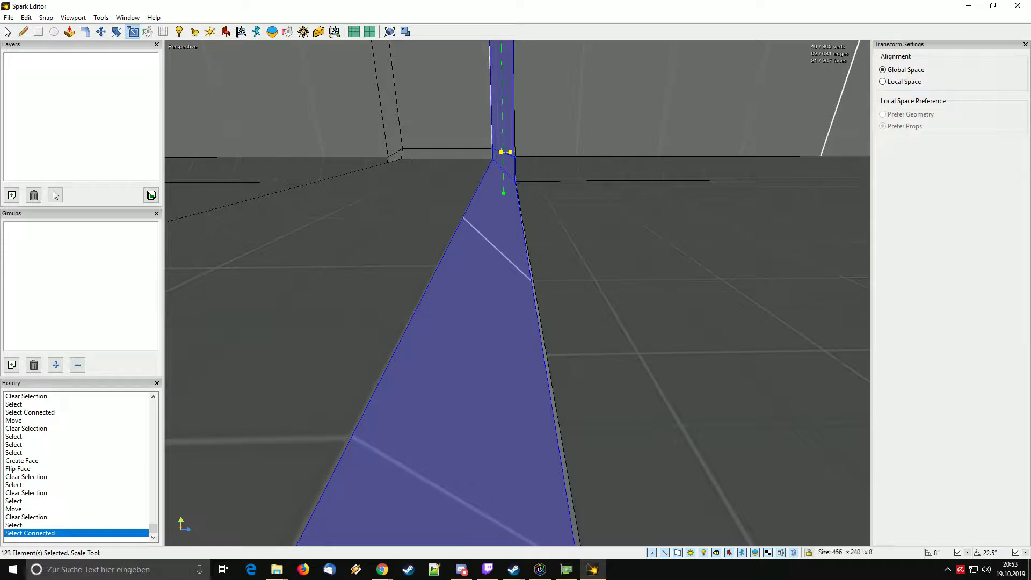
{"action": "right_click_drag", "start_coordinate": [483, 279], "coordinate": [515, 284]}
{"action": "left_click", "coordinate": [537, 290]}
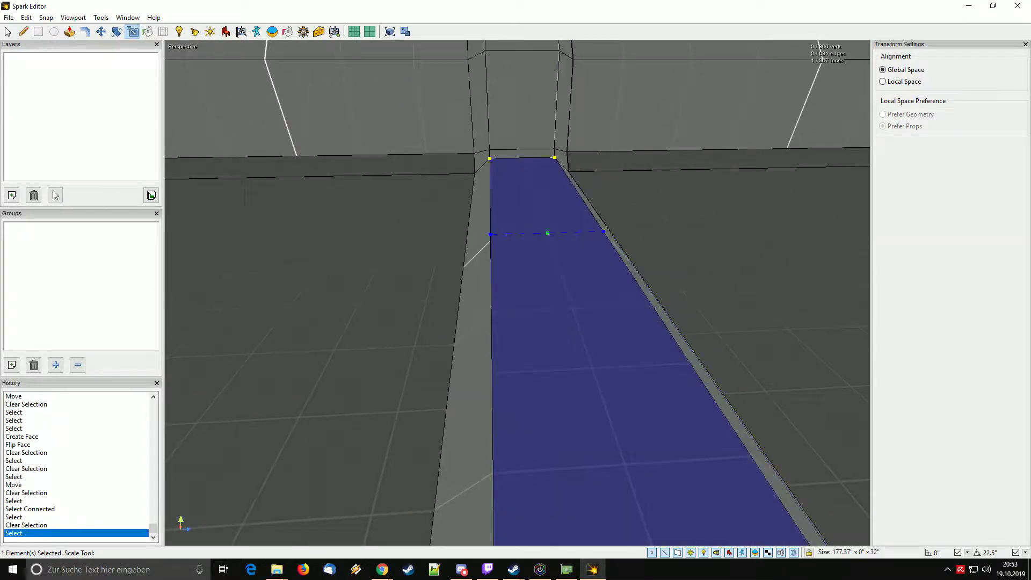
{"action": "left_click", "coordinate": [473, 322]}
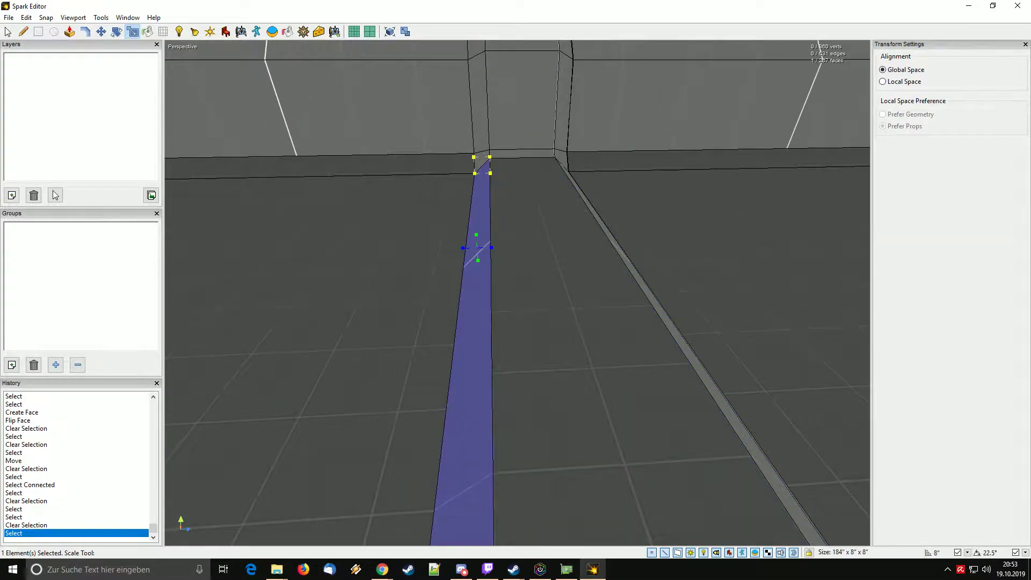
{"action": "right_click_drag", "start_coordinate": [472, 322], "coordinate": [499, 177]}
{"action": "double_click", "coordinate": [482, 317]}
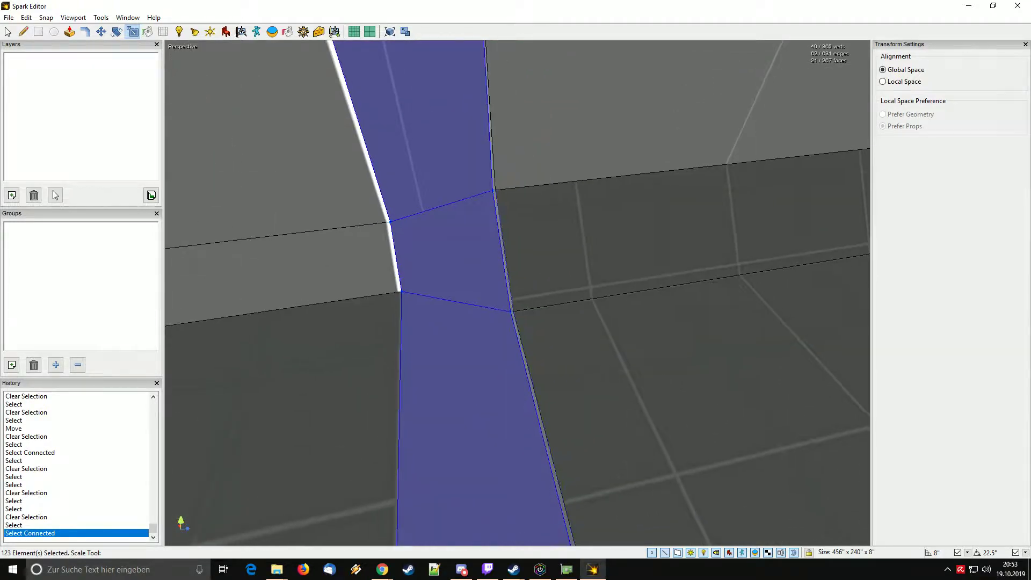
{"action": "left_click", "coordinate": [515, 319]}
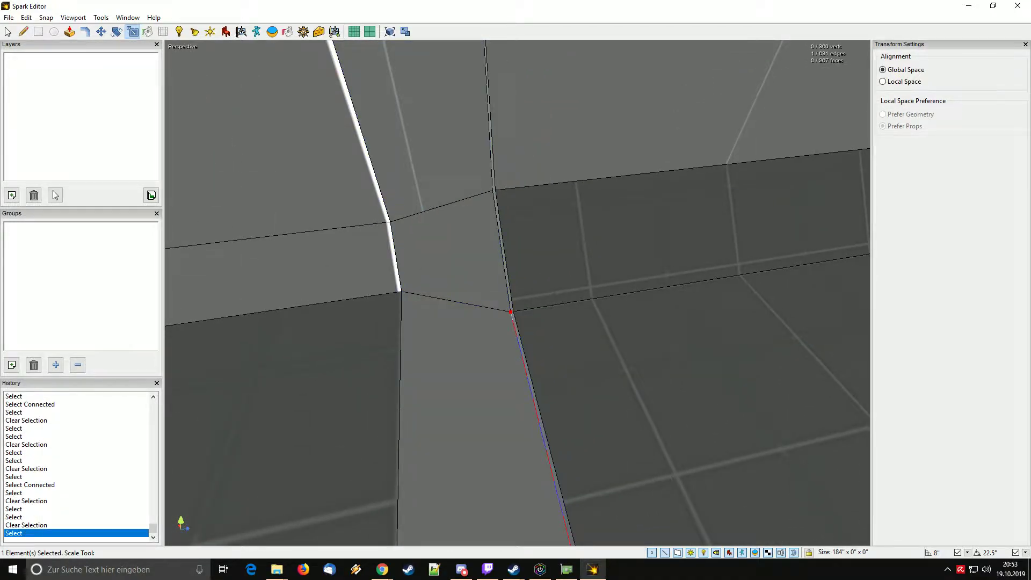
{"action": "mouse_move", "coordinate": [514, 316]}
{"action": "right_mouse_down"}
{"action": "mouse_move", "coordinate": [510, 269]}
{"action": "mouse_move", "coordinate": [514, 325]}
{"action": "right_mouse_up"}
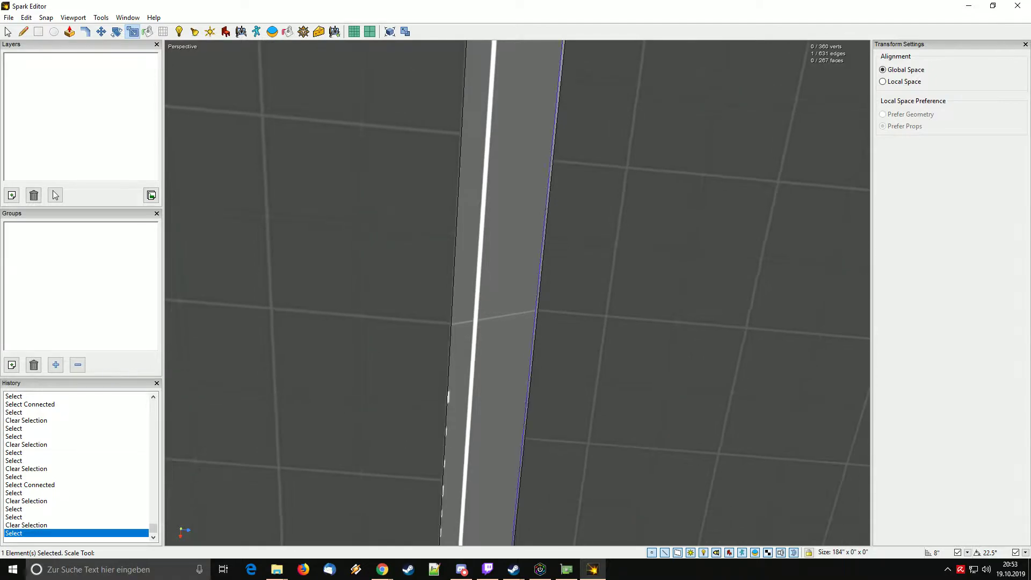
{"action": "right_click_drag", "start_coordinate": [515, 258], "coordinate": [438, 365]}
{"action": "double_click", "coordinate": [505, 299]}
Snap the cap face between border and bend section to the minimum grid, then delete that face.
{"action": "left_click", "coordinate": [472, 298]}
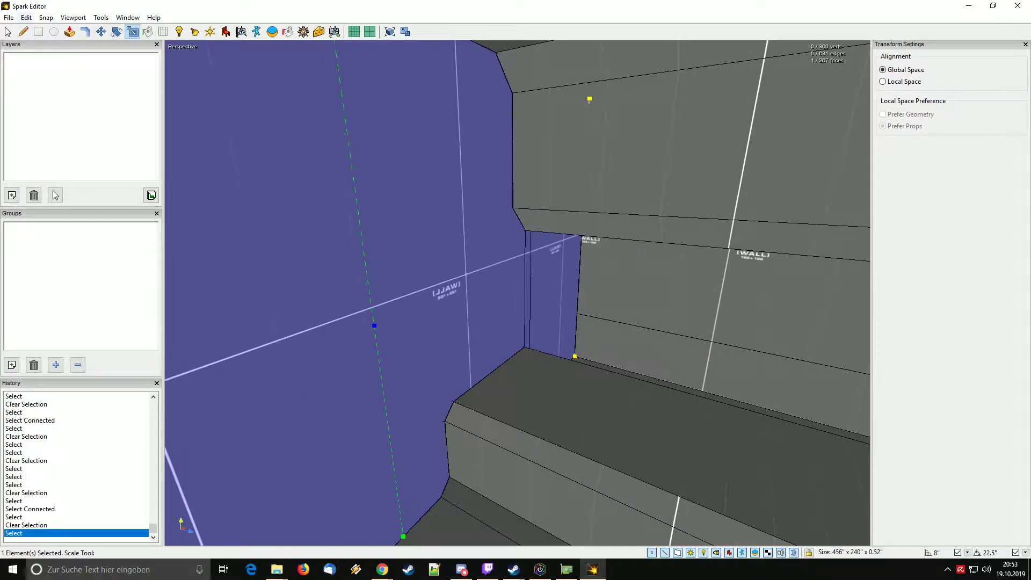
{"action": "left_click", "coordinate": [25, 17]}
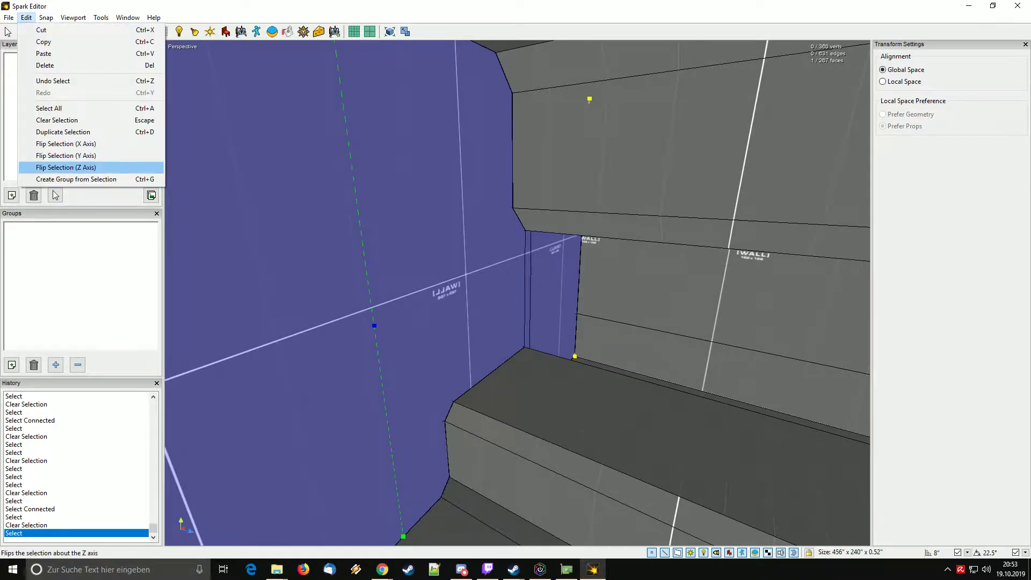
{"action": "left_click", "coordinate": [26, 17]}
{"action": "left_click", "coordinate": [46, 18]}
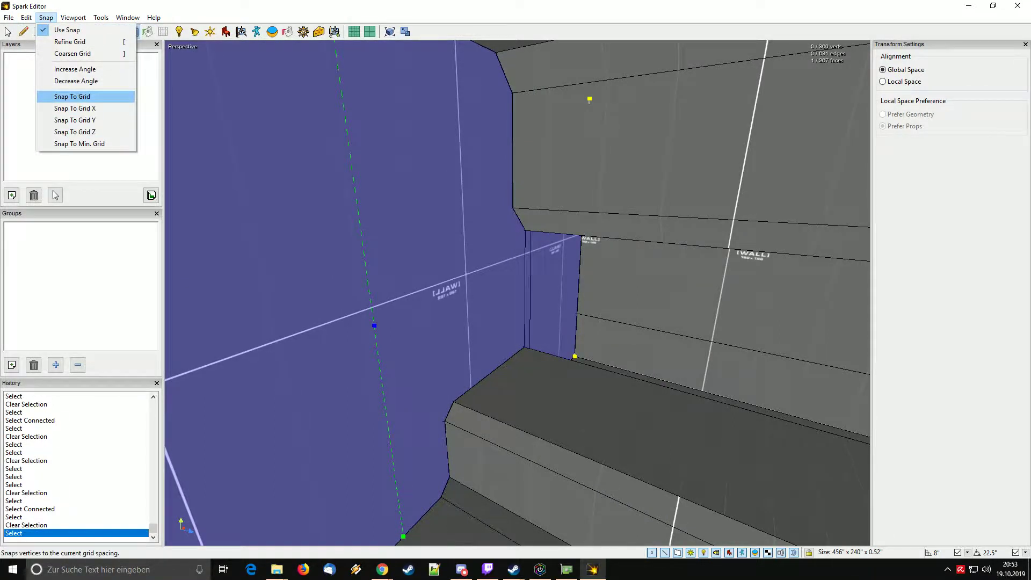
{"action": "left_click", "coordinate": [80, 143]}
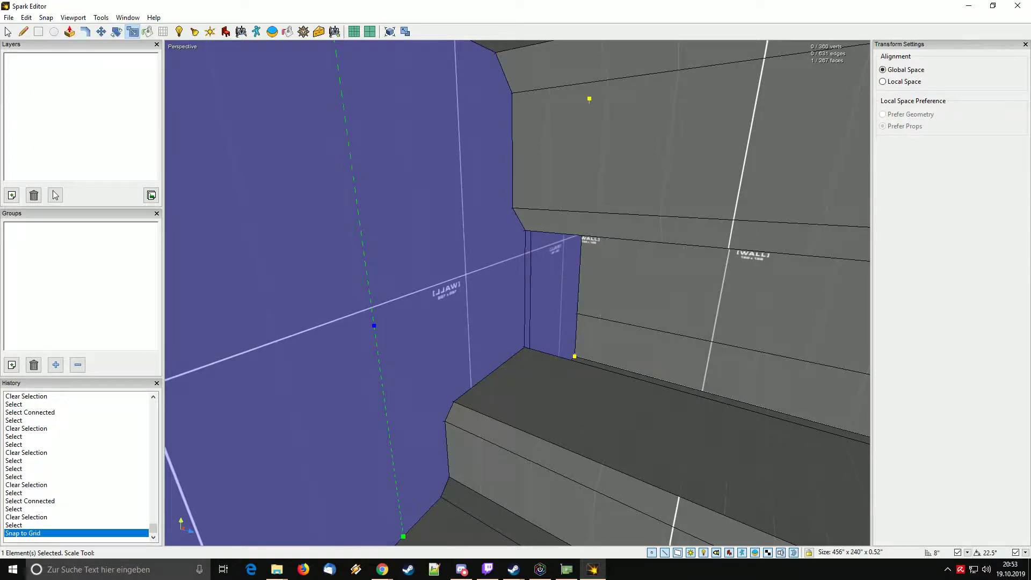
{"action": "middle_click_drag", "start_coordinate": [517, 293], "coordinate": [456, 392]}
{"action": "key", "text": "w"}
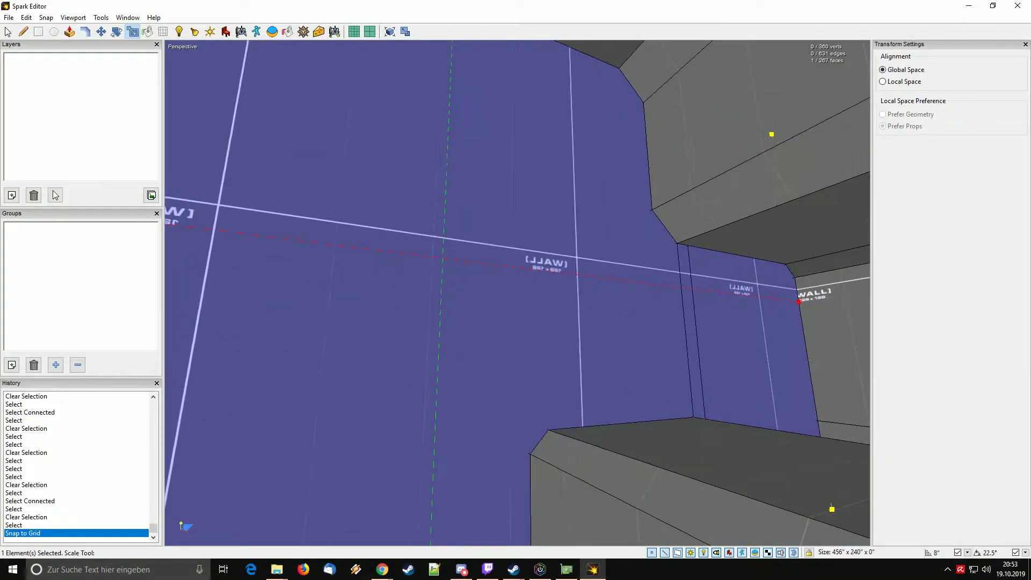
{"action": "key", "text": "Delete"}
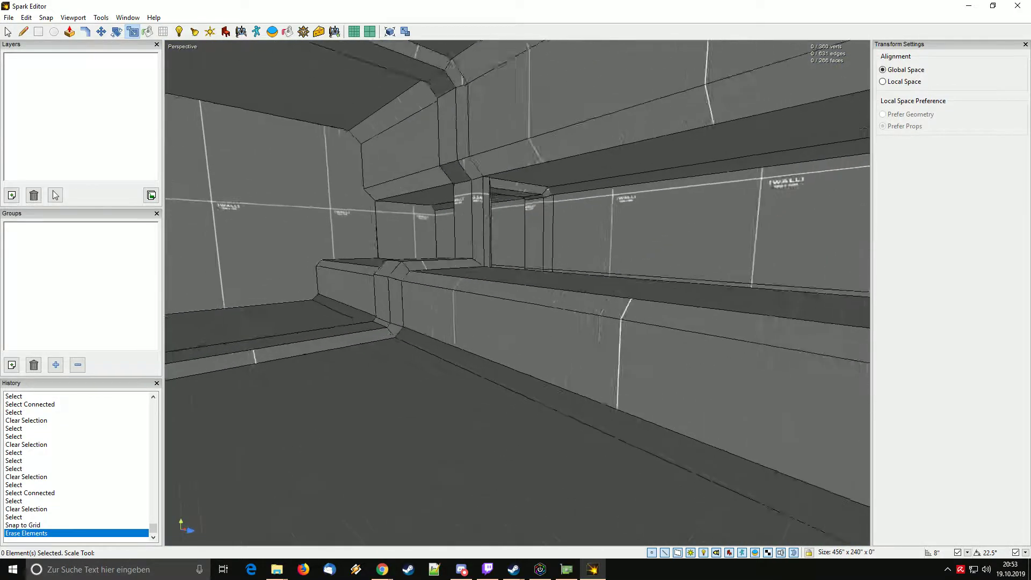
Select the connected faces of both adjoining border frame pieces and weld their vertices.
{"action": "key", "text": "space"}
{"action": "left_click", "coordinate": [365, 351]}
{"action": "double_click", "coordinate": [365, 351]}
{"action": "scroll", "coordinate": [365, 351], "scroll_direction": "down", "scroll_amount": 5}
{"action": "scroll", "coordinate": [365, 352], "scroll_direction": "up", "scroll_amount": 5}
{"action": "middle_click_drag", "start_coordinate": [365, 352], "coordinate": [386, 354]}
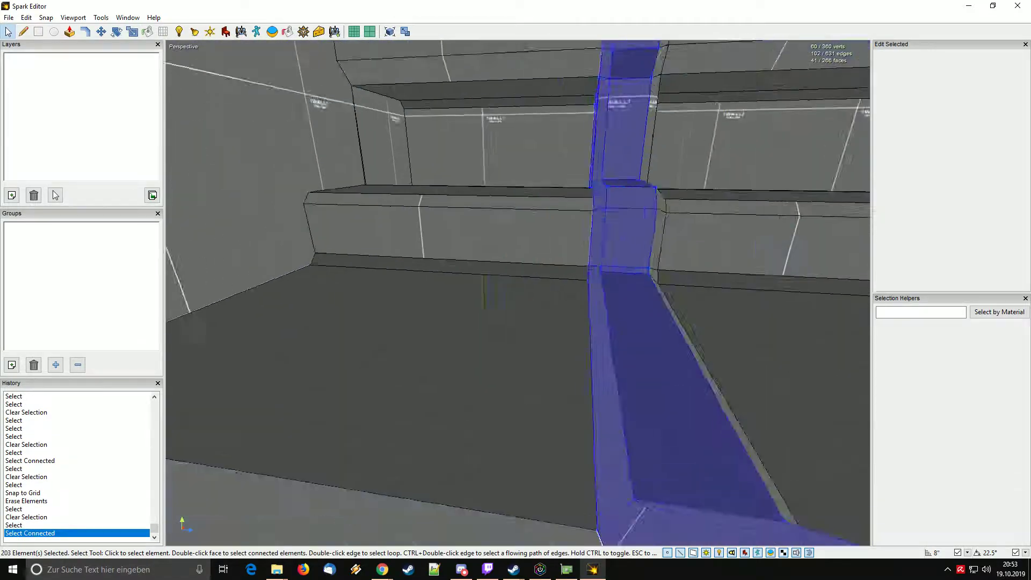
{"action": "double_click", "coordinate": [556, 343], "text": "ctrl"}
{"action": "scroll", "coordinate": [314, 274], "scroll_direction": "down", "scroll_amount": 3}
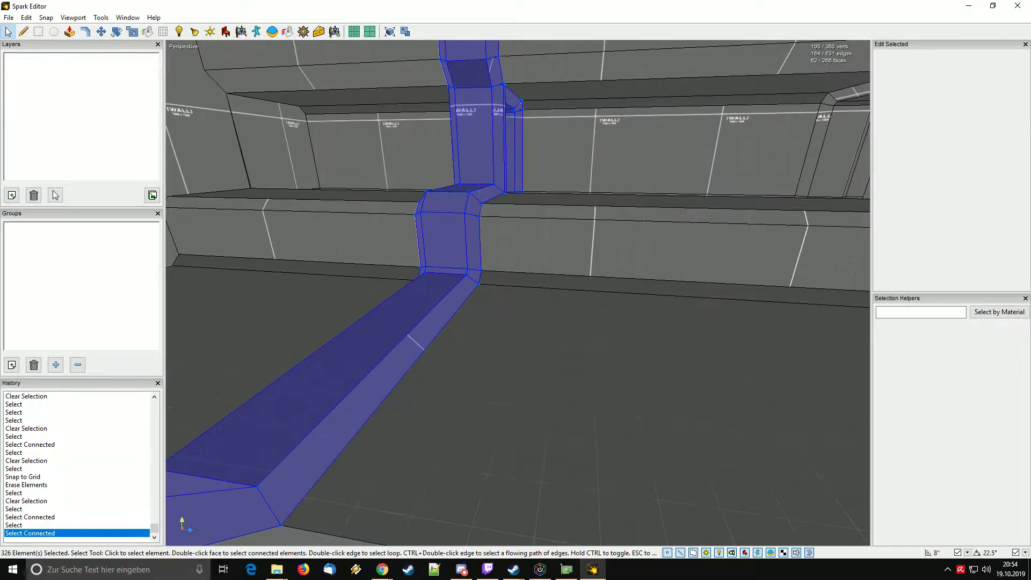
{"action": "key", "text": "ctrl+w"}
{"action": "key", "text": "Escape"}
Copy the welded border frame and move a pasted duplicate to the end of the straight section before the bend.
{"action": "middle_click_drag", "start_coordinate": [352, 355], "coordinate": [454, 345]}
{"action": "double_click", "coordinate": [453, 345]}
{"action": "scroll", "coordinate": [453, 345], "scroll_direction": "down", "scroll_amount": 6}
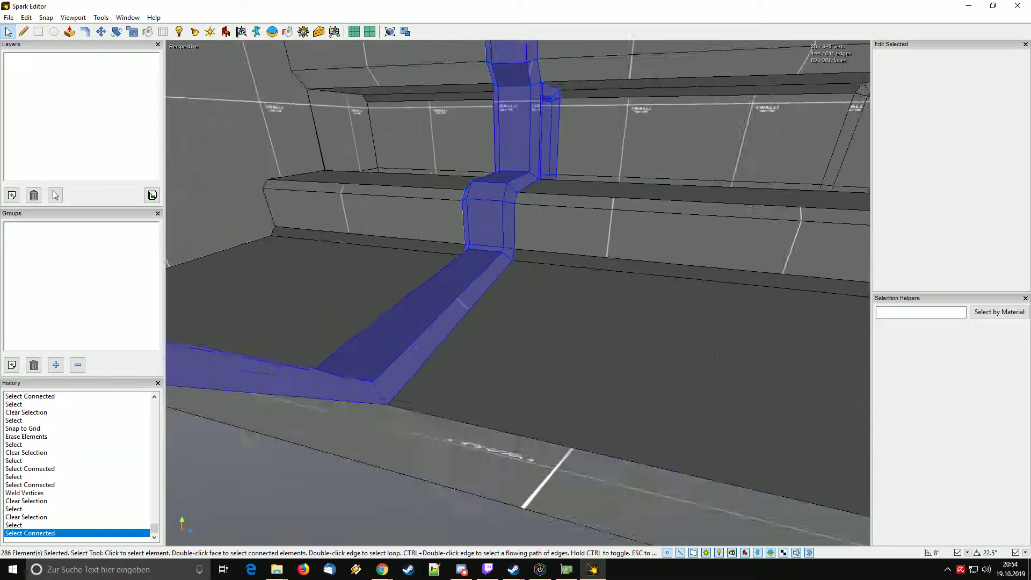
{"action": "key", "text": "m"}
{"action": "key", "text": "ctrl+c"}
{"action": "key", "text": "ctrl+v"}
{"action": "middle_click_drag", "start_coordinate": [474, 206], "coordinate": [563, 269]}
{"action": "left_click_drag", "start_coordinate": [474, 205], "coordinate": [553, 269]}
{"action": "middle_click_drag", "start_coordinate": [553, 268], "coordinate": [408, 268]}
{"action": "middle_click_drag", "start_coordinate": [516, 290], "coordinate": [478, 257]}
Paste another border frame, rotate it to match the bend's exit and move it into place there.
{"action": "key", "text": "q"}
{"action": "key", "text": "ctrl+v"}
{"action": "left_click_drag", "start_coordinate": [703, 279], "coordinate": [312, 301]}
{"action": "key", "text": "r"}
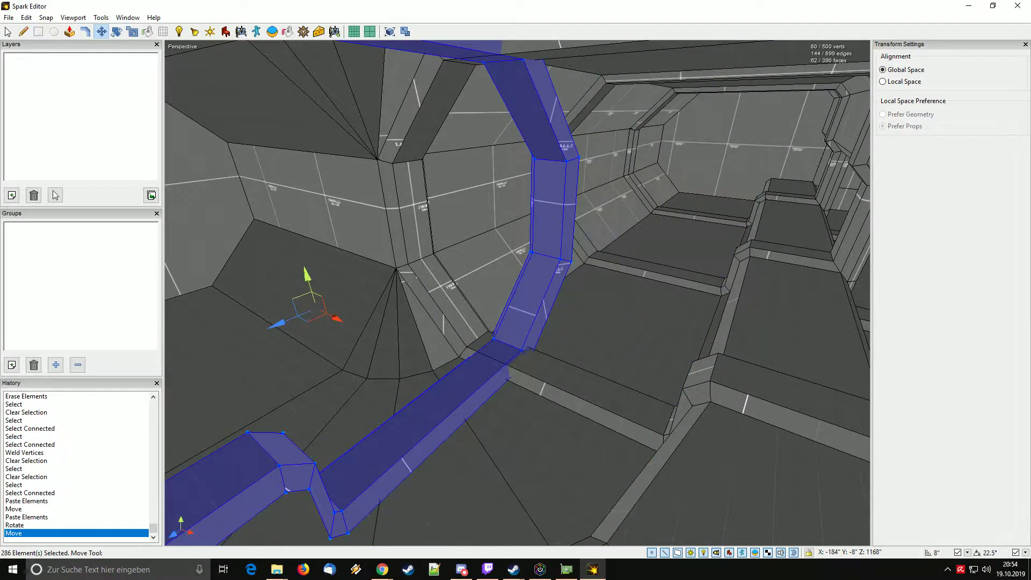
{"action": "mouse_move", "coordinate": [311, 301]}
{"action": "middle_mouse_down"}
{"action": "mouse_move", "coordinate": [279, 289]}
{"action": "mouse_move", "coordinate": [322, 285]}
{"action": "middle_mouse_up"}
{"action": "left_click_drag", "start_coordinate": [625, 305], "coordinate": [378, 312]}
{"action": "middle_click_drag", "start_coordinate": [378, 312], "coordinate": [413, 252]}
{"action": "key", "text": "Escape"}
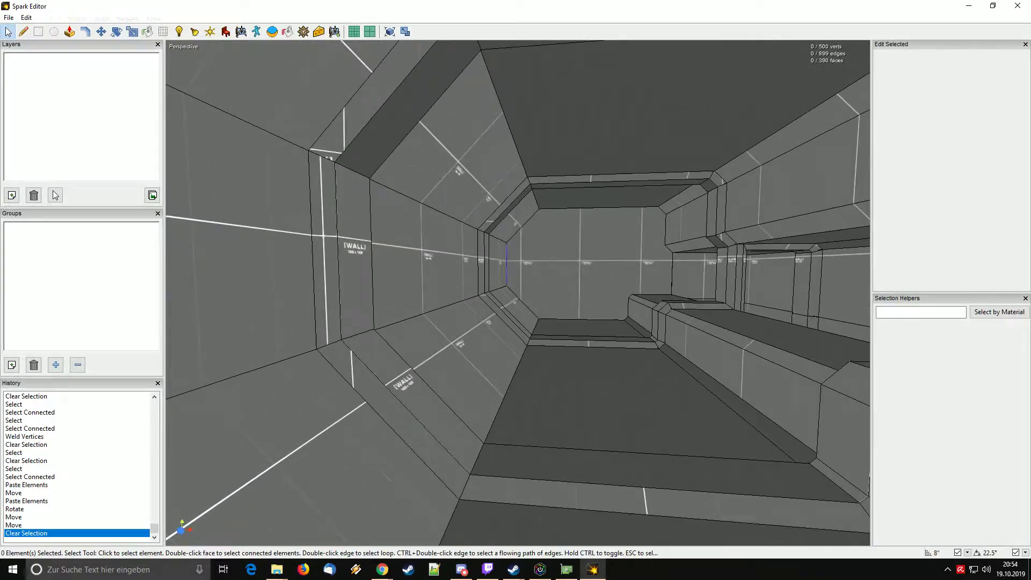
Inspect the connected corridor section, the bend's inner corner edges and the placed borders from several directions.
{"action": "double_click", "coordinate": [356, 258]}
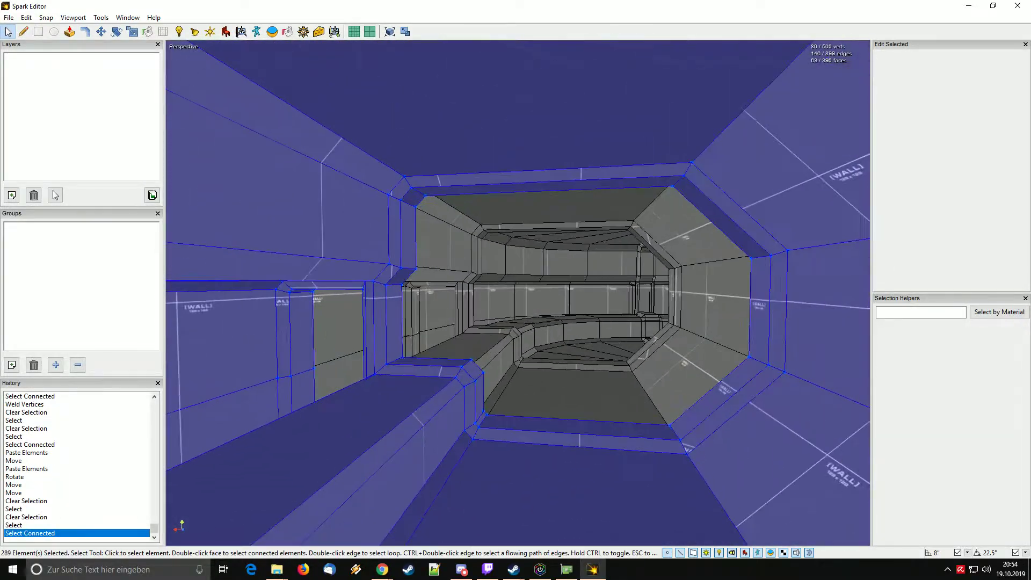
{"action": "key", "text": "Escape"}
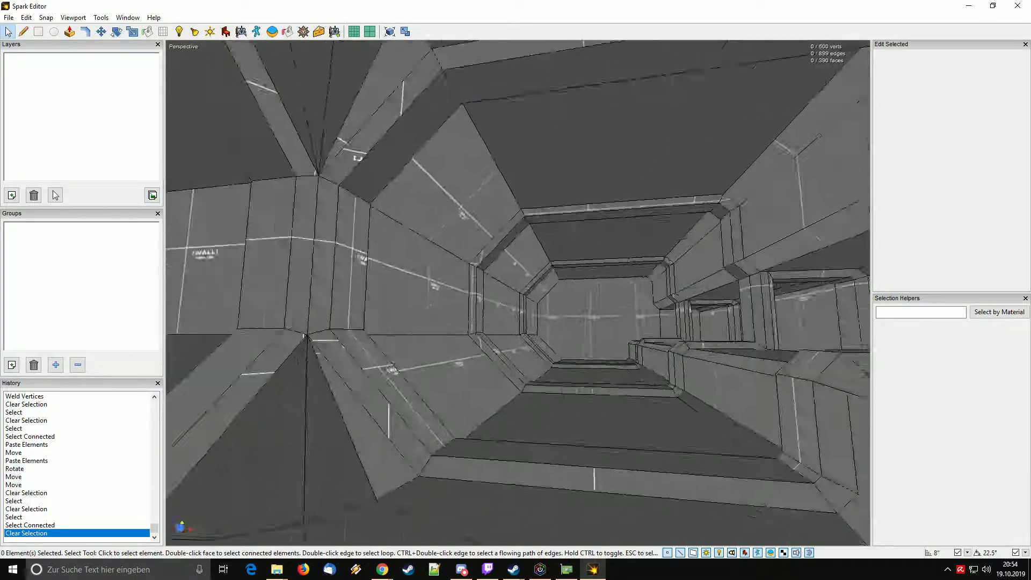
{"action": "key", "text": "w"}
{"action": "right_click_drag", "start_coordinate": [517, 293], "coordinate": [371, 293]}
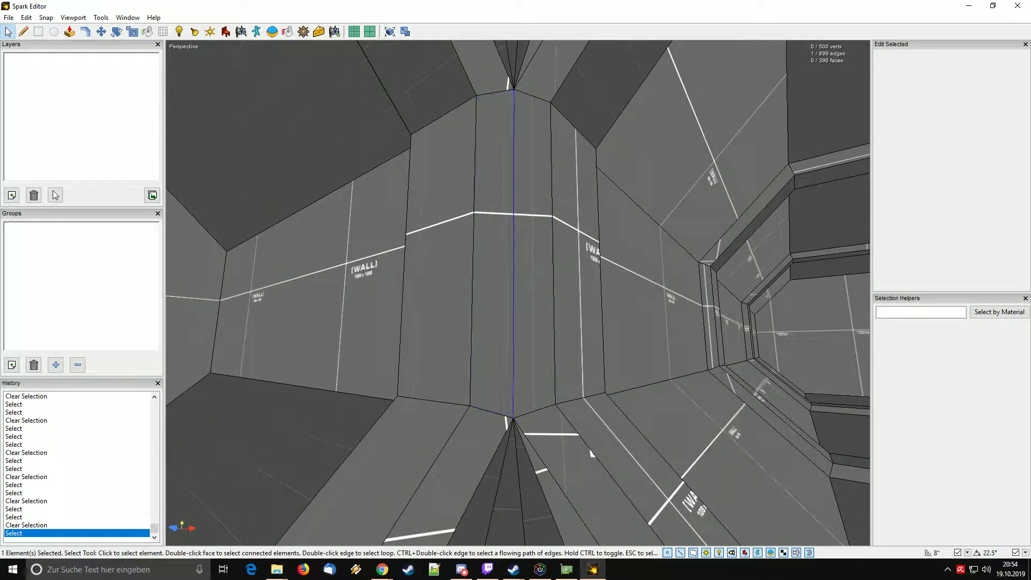
{"action": "key", "text": "w"}
{"action": "right_click_drag", "start_coordinate": [517, 293], "coordinate": [515, 336]}
{"action": "key", "text": "s"}
{"action": "key", "text": "w"}
{"action": "key", "text": "s"}
{"action": "key", "text": "w"}
{"action": "key", "text": "s"}
{"action": "key", "text": "w"}
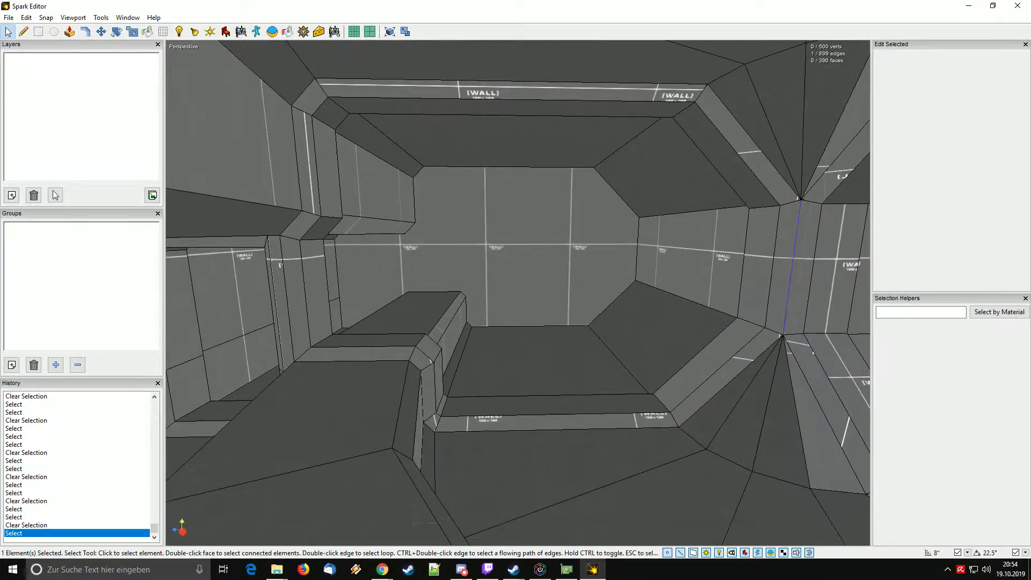
{"action": "key", "text": "Escape"}
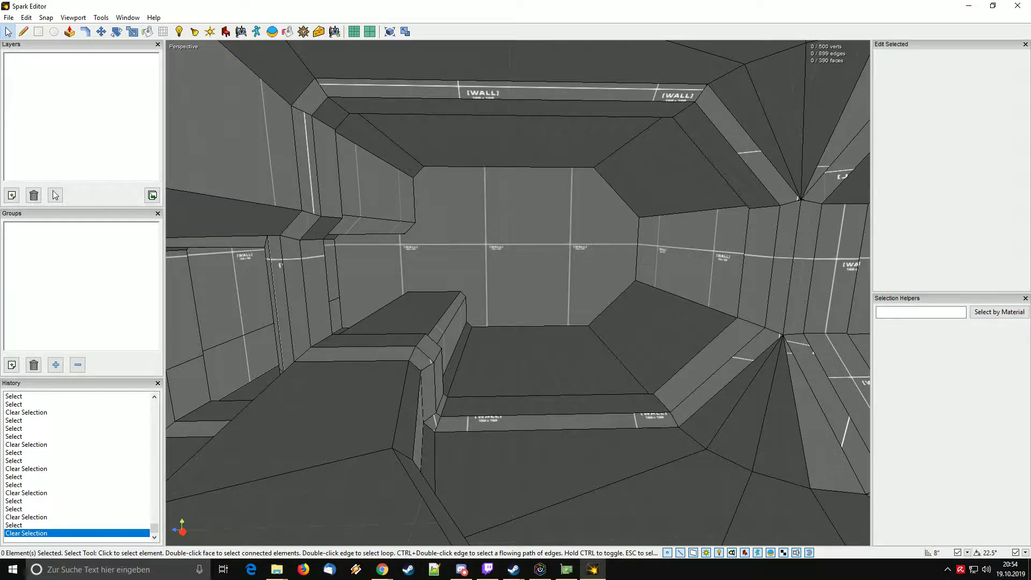
Draw a 16-sided circle in the empty space beside the corridor's open end.
{"action": "left_click", "coordinate": [54, 31]}
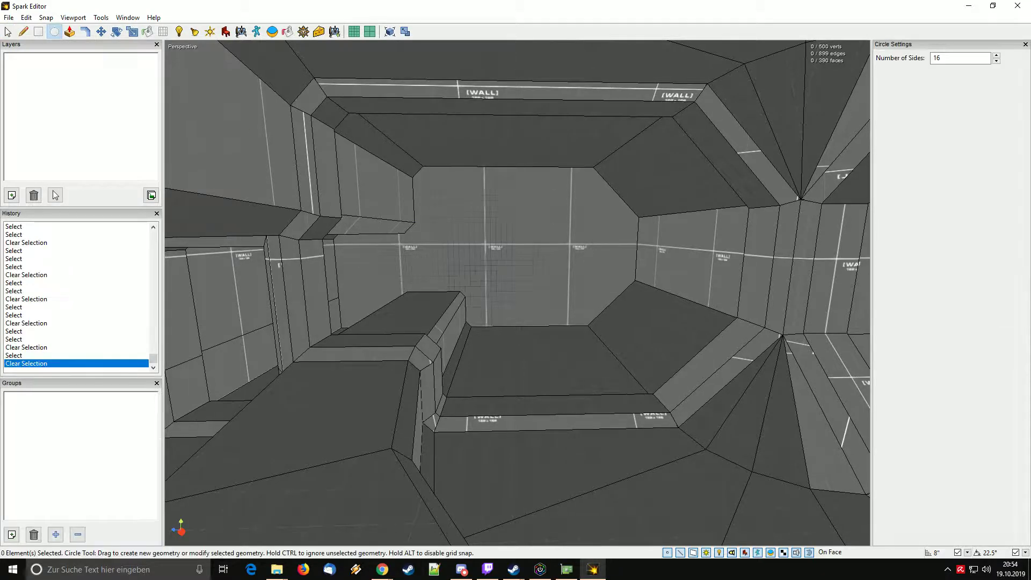
{"action": "right_click_drag", "start_coordinate": [518, 294], "coordinate": [376, 365]}
{"action": "key", "text": "w"}
{"action": "key", "text": "s"}
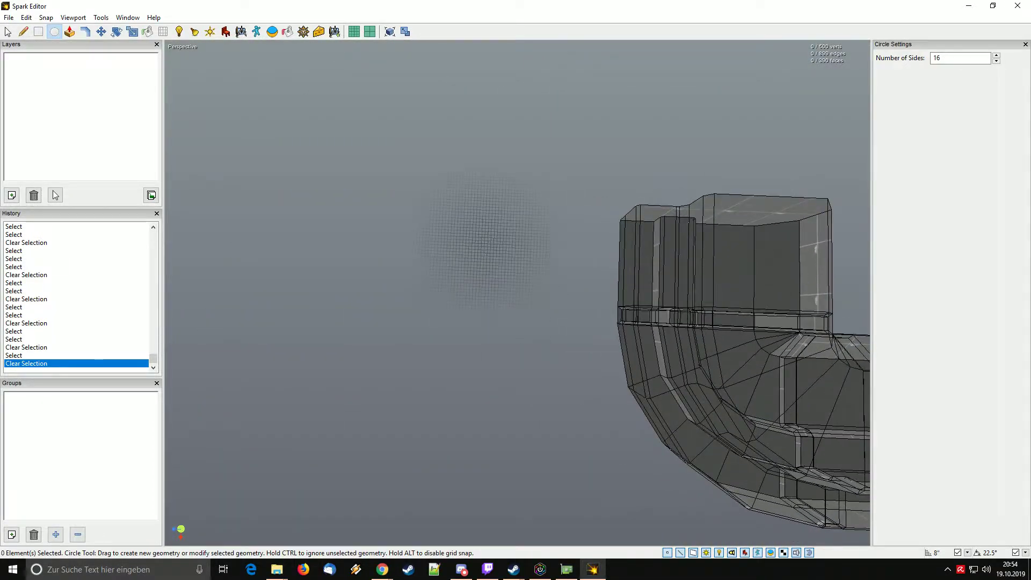
{"action": "left_click_drag", "start_coordinate": [483, 239], "coordinate": [539, 311]}
{"action": "right_click_drag", "start_coordinate": [540, 310], "coordinate": [563, 351]}
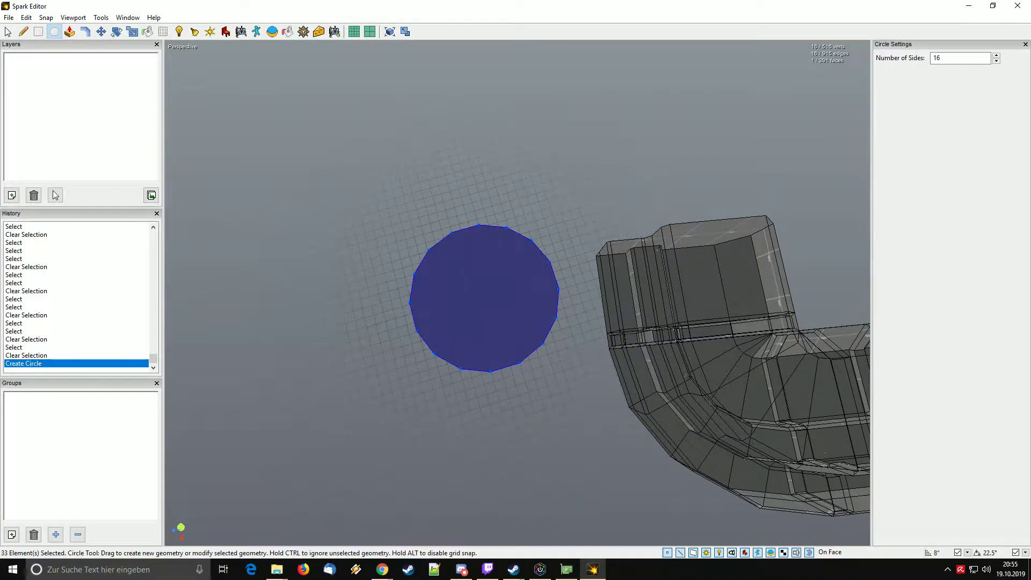
{"action": "key", "text": "Escape"}
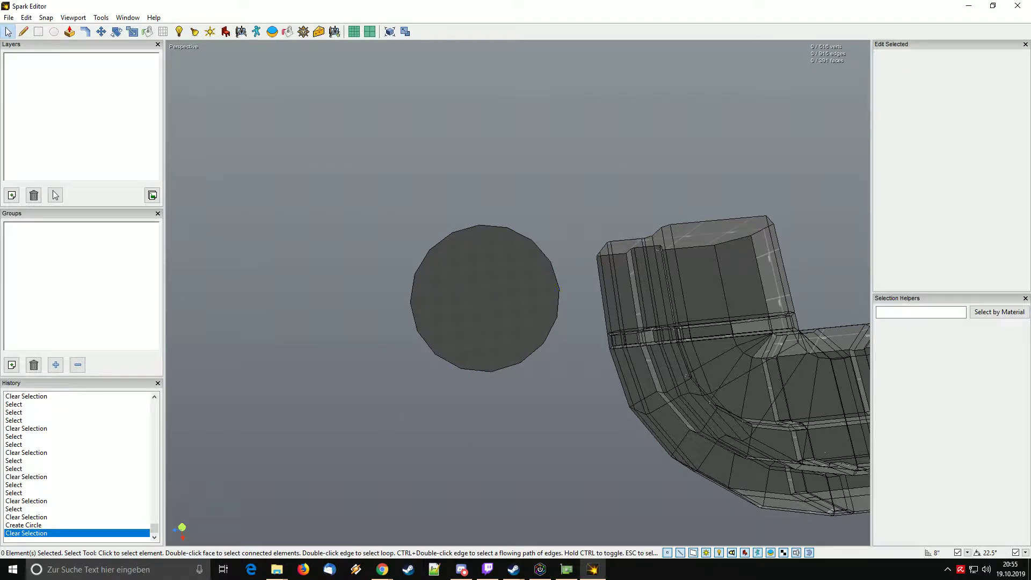
Split the circle with a line across its diameter and another from its centre to the rim, and select the resulting quarter.
{"action": "key", "text": "l"}
{"action": "left_click_drag", "start_coordinate": [648, 288], "coordinate": [465, 305]}
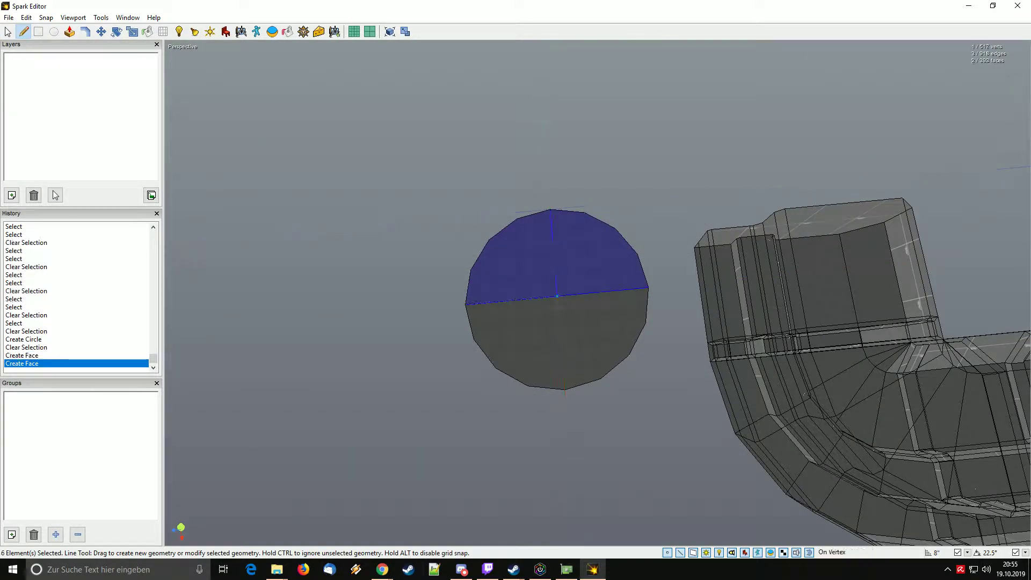
{"action": "key", "text": "Escape"}
{"action": "left_click", "coordinate": [518, 264]}
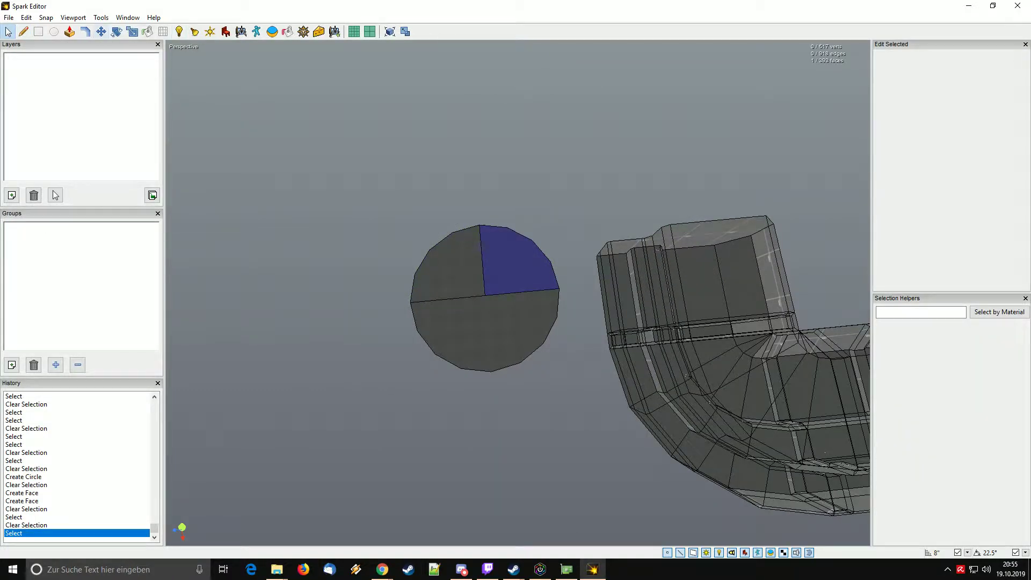
{"action": "key", "text": "c"}
{"action": "key", "text": "Escape"}
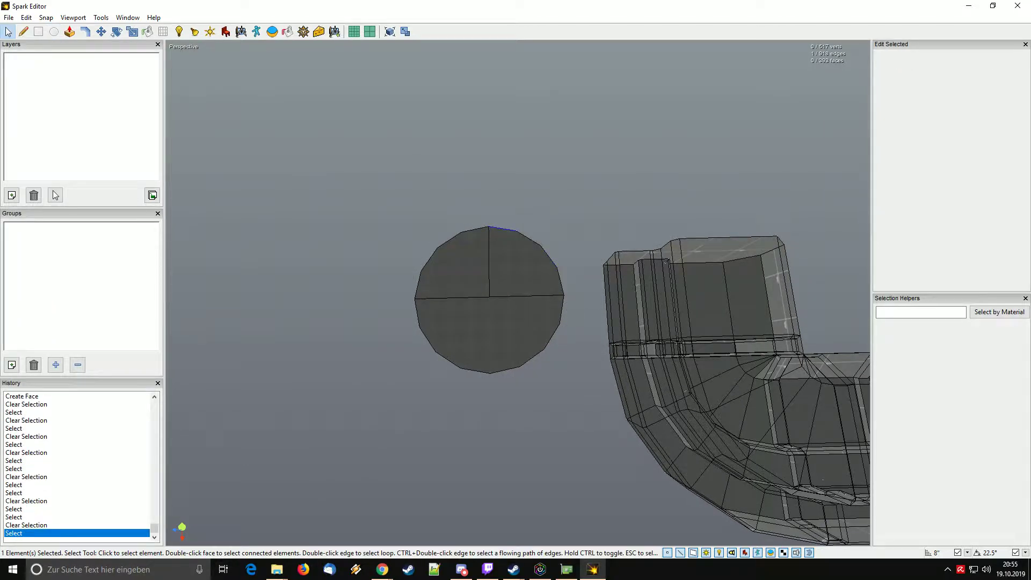
Examine the corridor bend's outer wall segments one by one to count how many make up the quarter turn.
{"action": "middle_click_drag", "start_coordinate": [719, 365], "coordinate": [580, 354]}
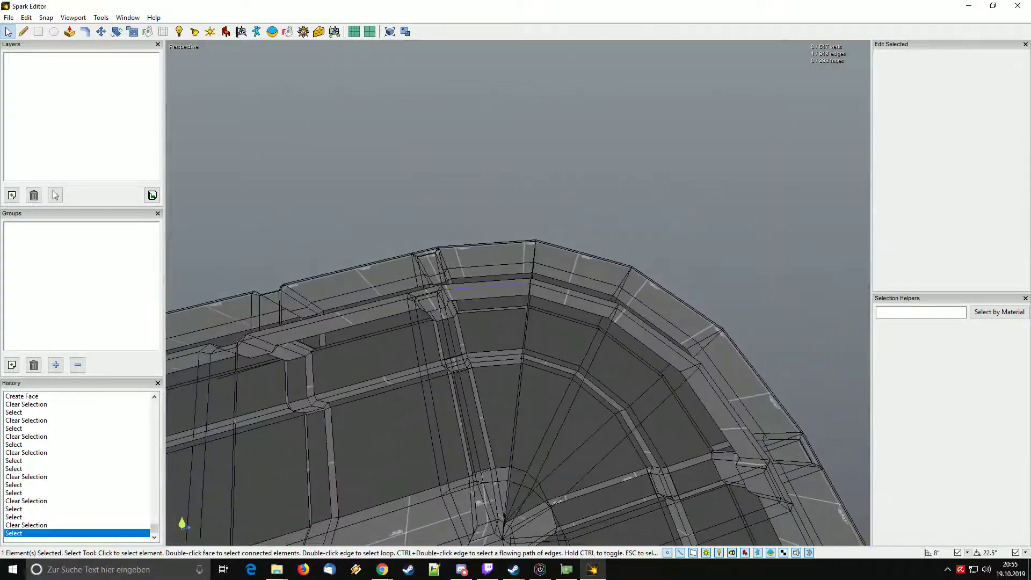
{"action": "left_click", "coordinate": [488, 256]}
{"action": "left_click", "coordinate": [581, 268]}
{"action": "left_click", "coordinate": [668, 306]}
{"action": "left_click", "coordinate": [750, 381]}
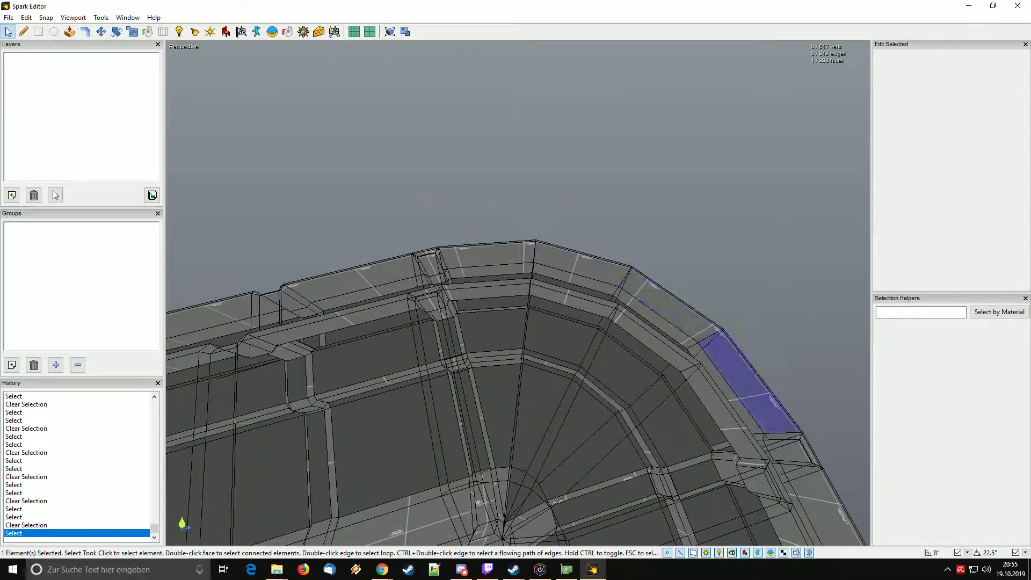
{"action": "left_click", "coordinate": [672, 307]}
{"action": "left_click", "coordinate": [583, 268]}
{"action": "left_click", "coordinate": [489, 257]}
{"action": "left_click", "coordinate": [580, 266]}
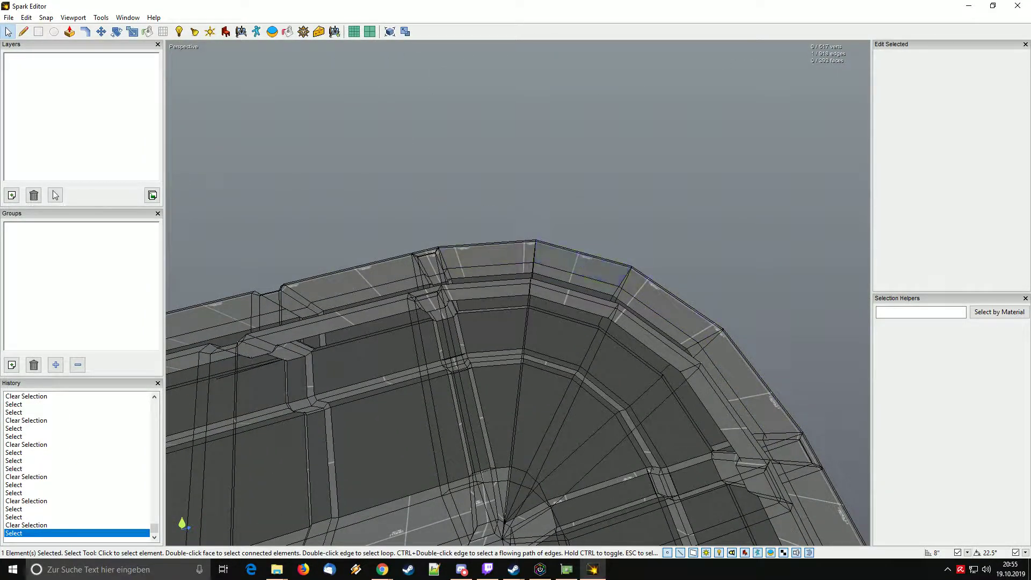
{"action": "left_click", "coordinate": [750, 380]}
{"action": "left_click", "coordinate": [673, 308]}
{"action": "left_click", "coordinate": [487, 257]}
{"action": "left_click", "coordinate": [582, 265]}
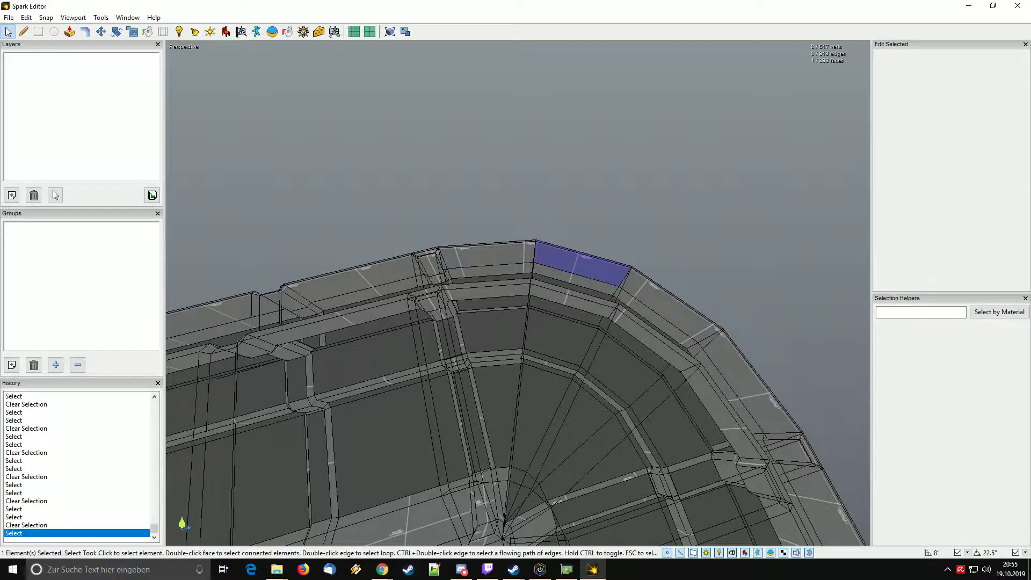
{"action": "left_click", "coordinate": [672, 307]}
{"action": "left_click", "coordinate": [750, 380]}
{"action": "middle_click_drag", "start_coordinate": [750, 380], "coordinate": [730, 281]}
{"action": "key", "text": "Escape"}
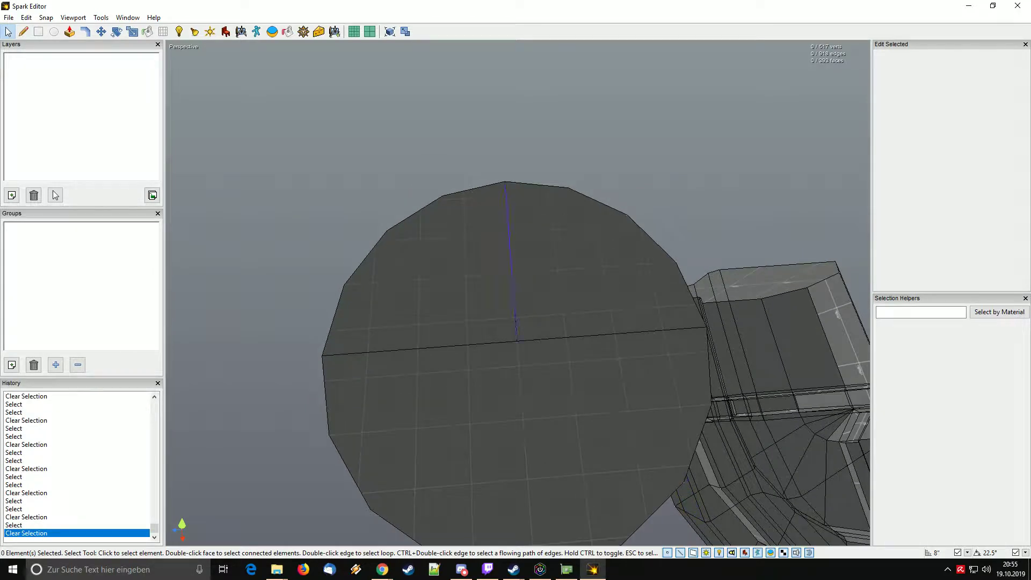
Check the available rotation snap angles and compare them with the divided circle.
{"action": "scroll", "coordinate": [515, 344], "scroll_direction": "down", "scroll_amount": 3}
{"action": "scroll", "coordinate": [516, 343], "scroll_direction": "up", "scroll_amount": 2}
{"action": "left_click", "coordinate": [1025, 552]}
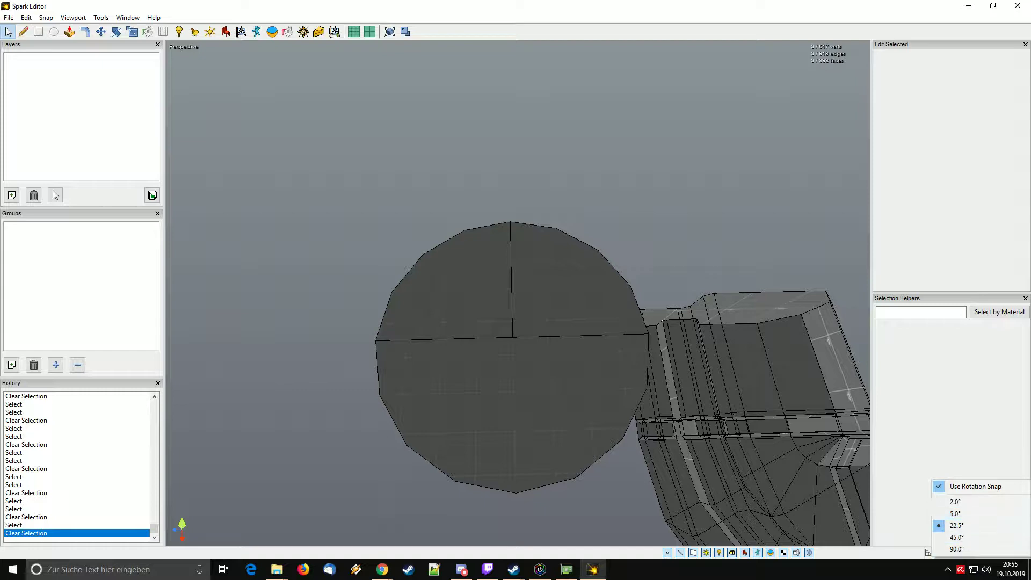
{"action": "key", "text": "Escape"}
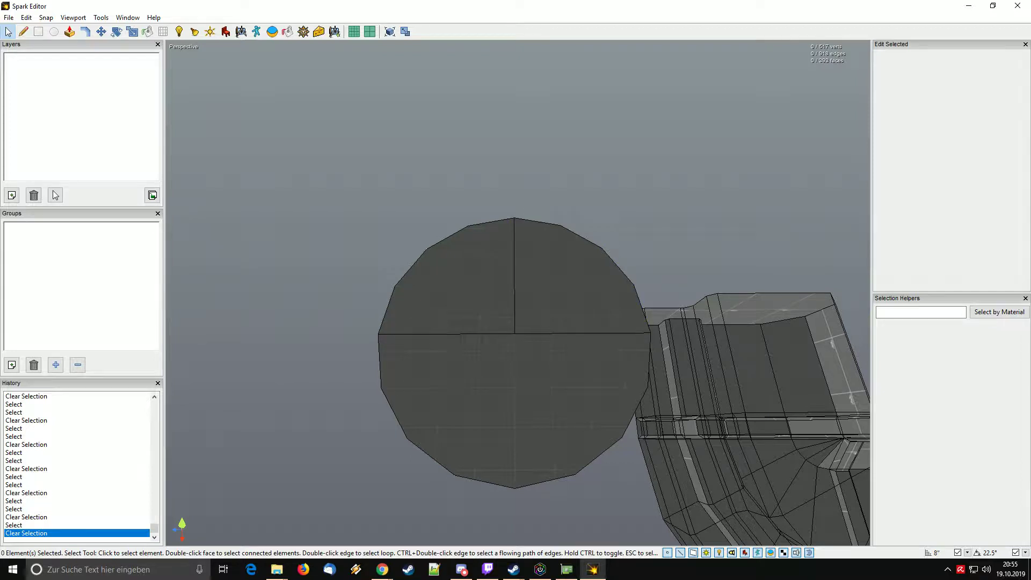
{"action": "right_click_drag", "start_coordinate": [515, 290], "coordinate": [539, 311]}
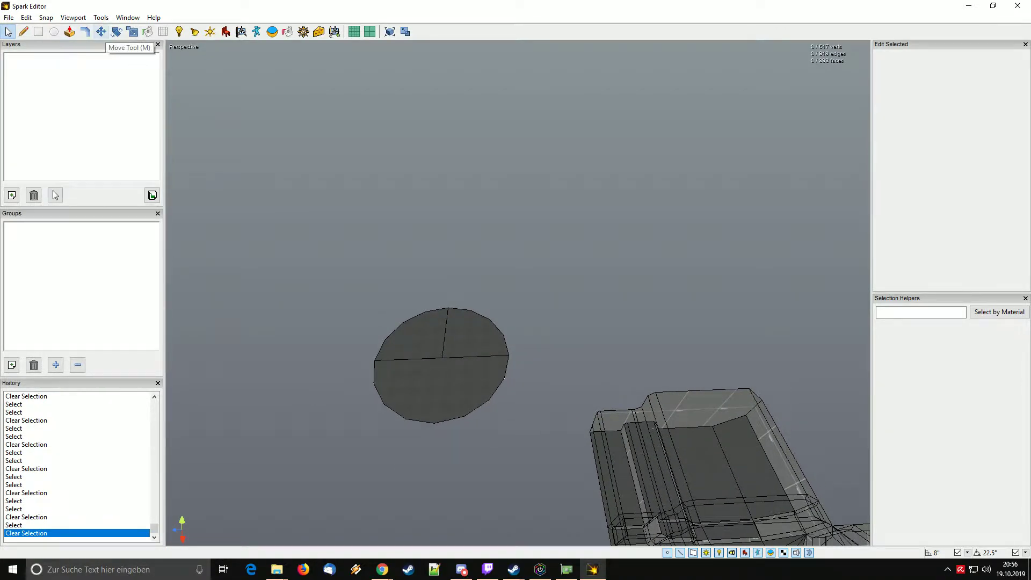
Switch to the Windows Calculator, calculate 18 × 4 and close it again.
{"action": "key", "text": "super+r"}
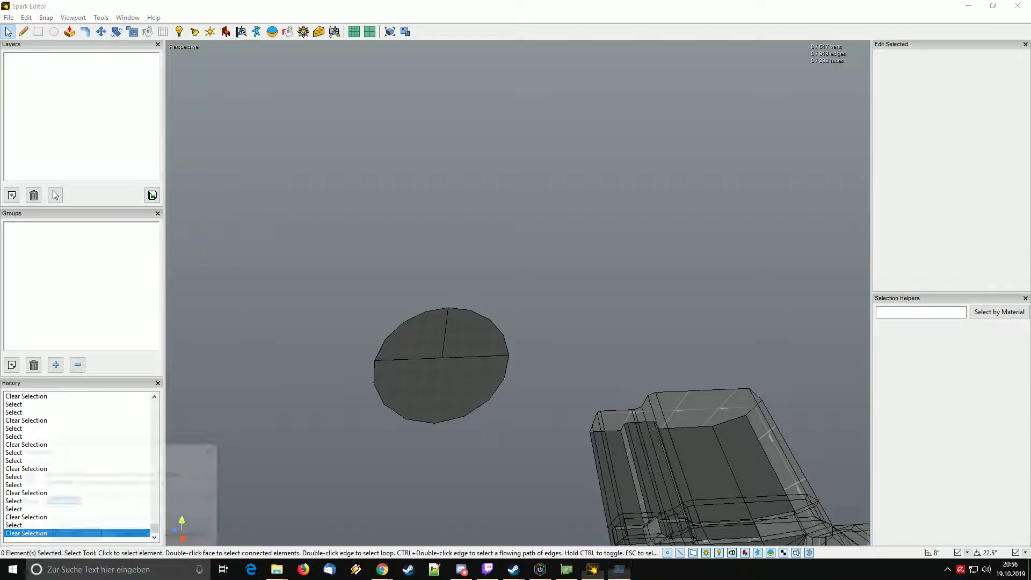
{"action": "type", "text": "calc"}
{"action": "key", "text": "Return"}
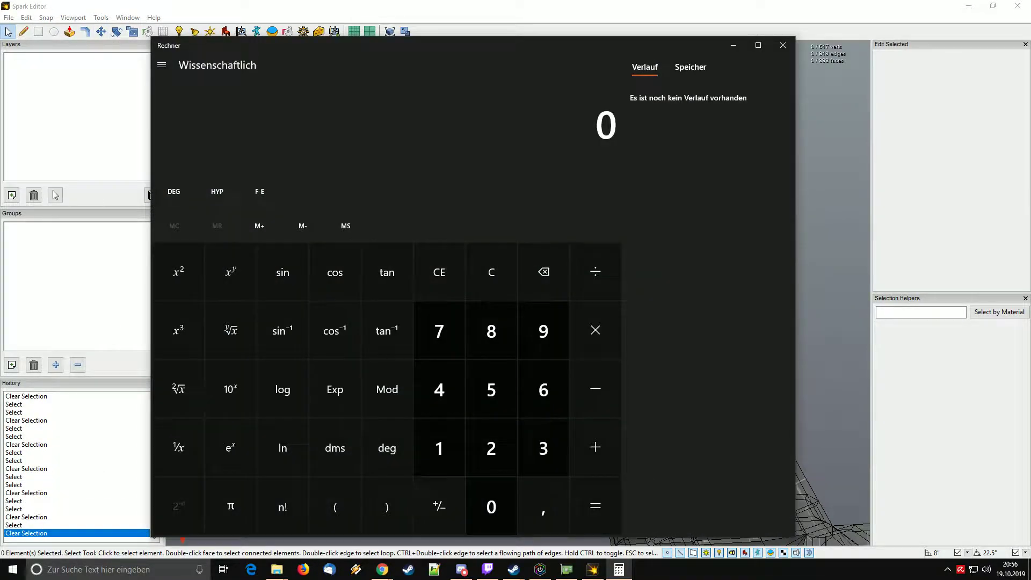
{"action": "type", "text": "18*"}
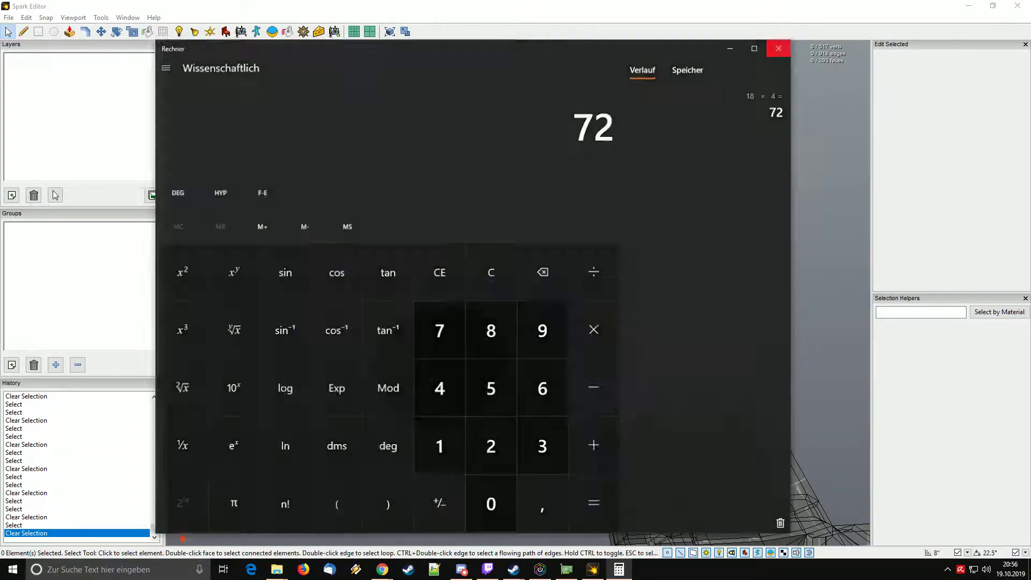
{"action": "left_click", "coordinate": [782, 45]}
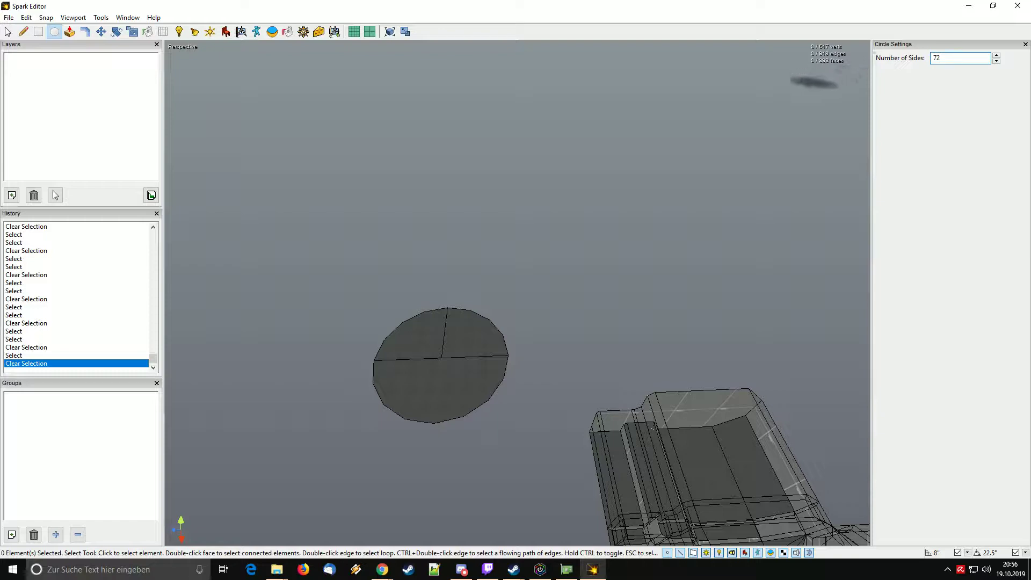
Set the circle to 72 sides, draw a large one beside the corridor and view it from several directions.
{"action": "scroll", "coordinate": [508, 297], "scroll_direction": "down", "scroll_amount": 3}
{"action": "middle_click_drag", "start_coordinate": [508, 297], "coordinate": [536, 257]}
{"action": "left_click", "coordinate": [530, 258]}
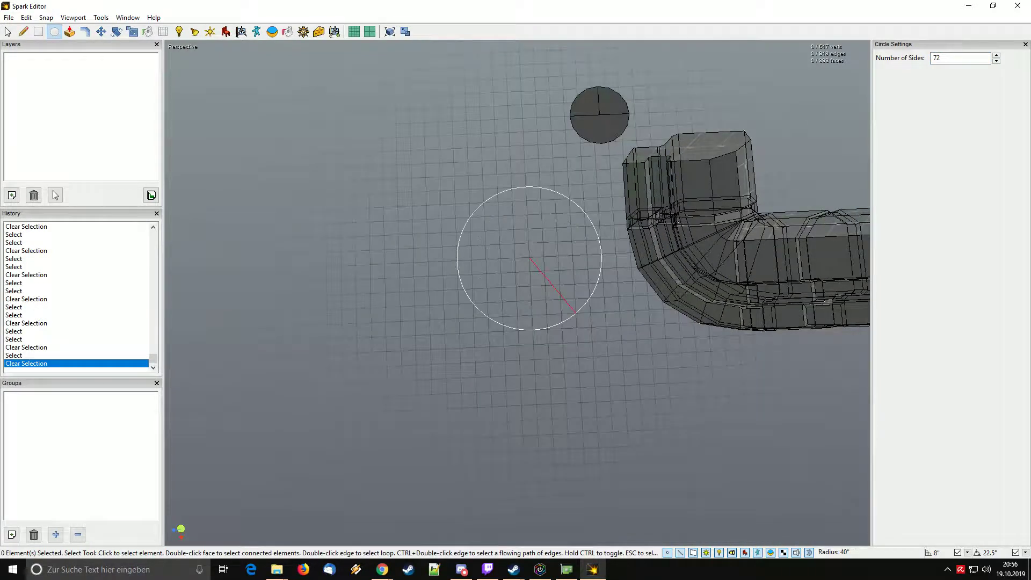
{"action": "left_click_drag", "start_coordinate": [574, 312], "coordinate": [590, 326]}
{"action": "middle_click_drag", "start_coordinate": [590, 326], "coordinate": [589, 258]}
{"action": "scroll", "coordinate": [589, 257], "scroll_direction": "up", "scroll_amount": 1}
{"action": "scroll", "coordinate": [589, 257], "scroll_direction": "down", "scroll_amount": 1}
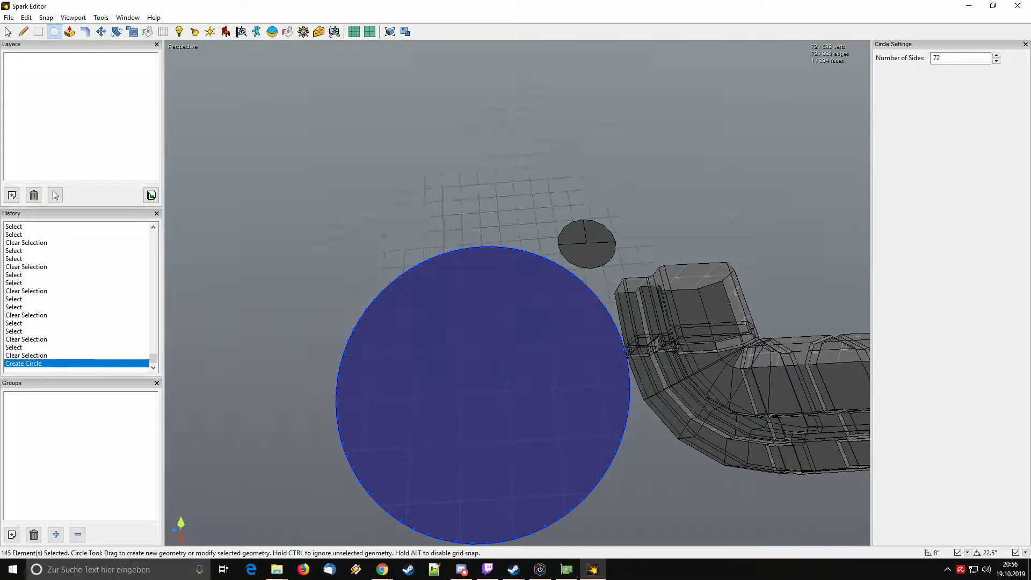
{"action": "key", "text": "space"}
{"action": "middle_click_drag", "start_coordinate": [648, 376], "coordinate": [781, 365]}
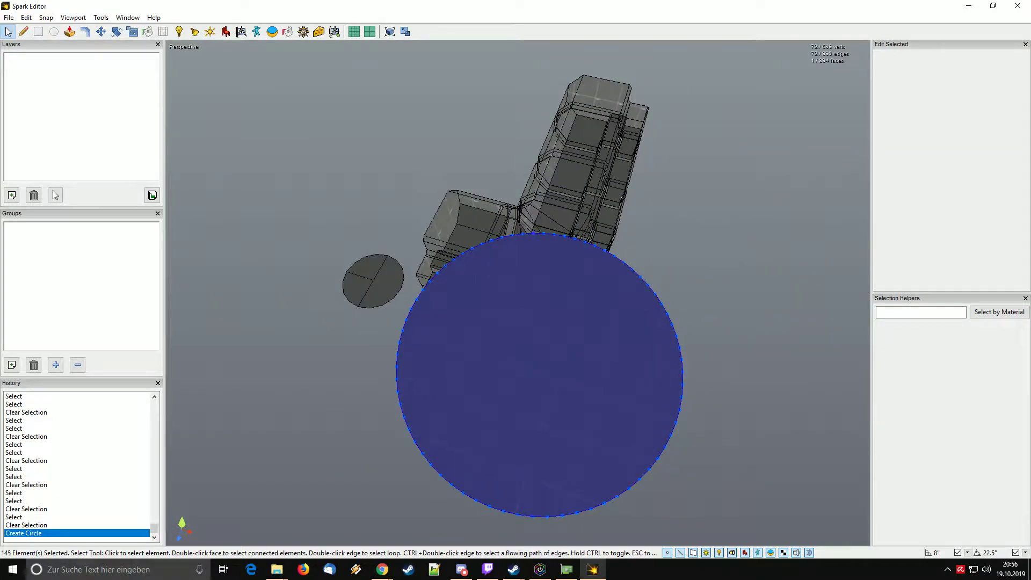
{"action": "middle_click_drag", "start_coordinate": [580, 312], "coordinate": [489, 300]}
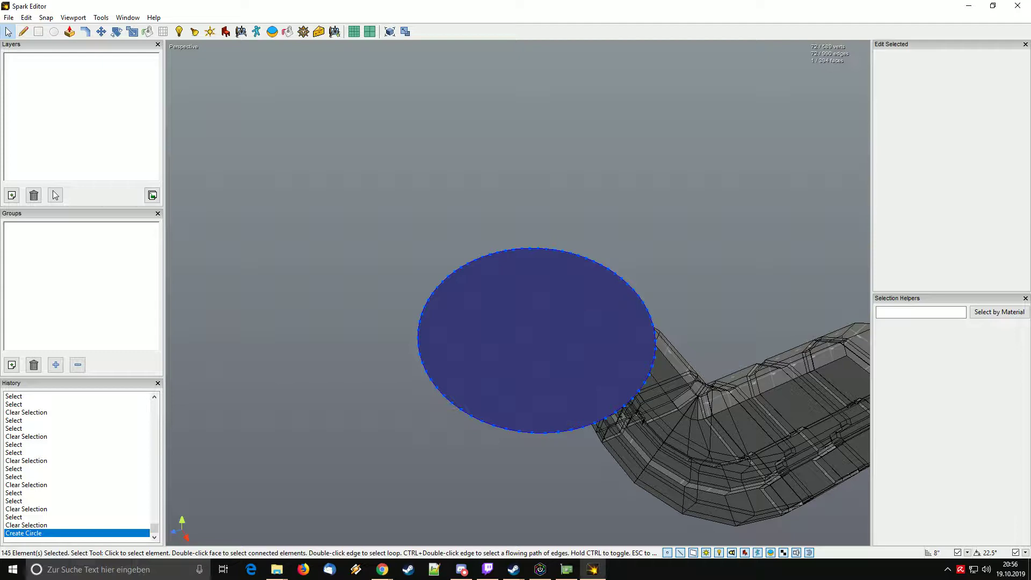
Delete the 72-sided circle and the divided 16-sided circle with all its connected geometry.
{"action": "key", "text": "Delete"}
{"action": "scroll", "coordinate": [518, 293], "scroll_direction": "down", "scroll_amount": 3}
{"action": "scroll", "coordinate": [518, 293], "scroll_direction": "up", "scroll_amount": 3}
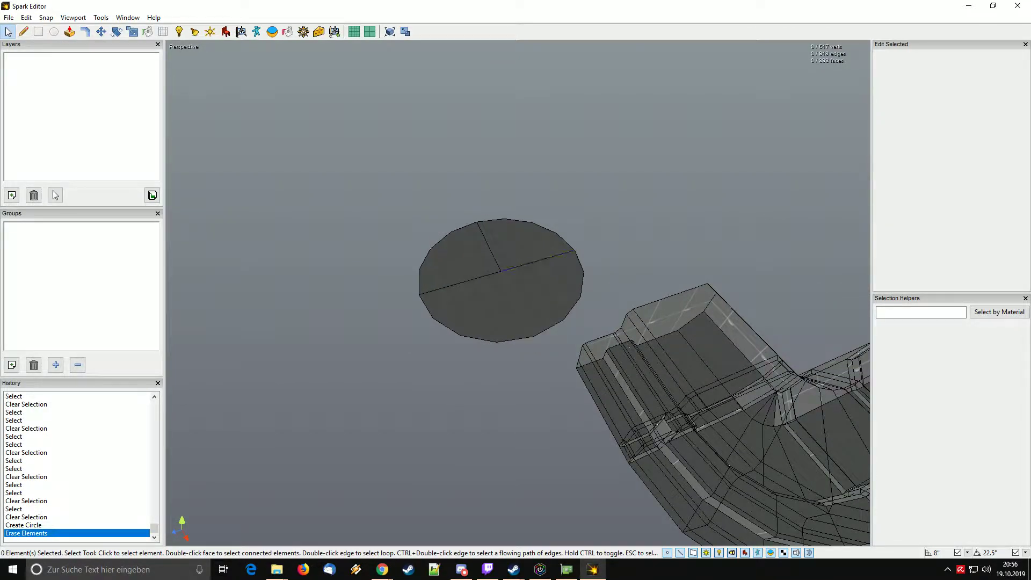
{"action": "double_click", "coordinate": [502, 279]}
{"action": "key", "text": "Delete"}
Set the number of sides to 16 and draw a new circle near the corridor's open end.
{"action": "key", "text": "c"}
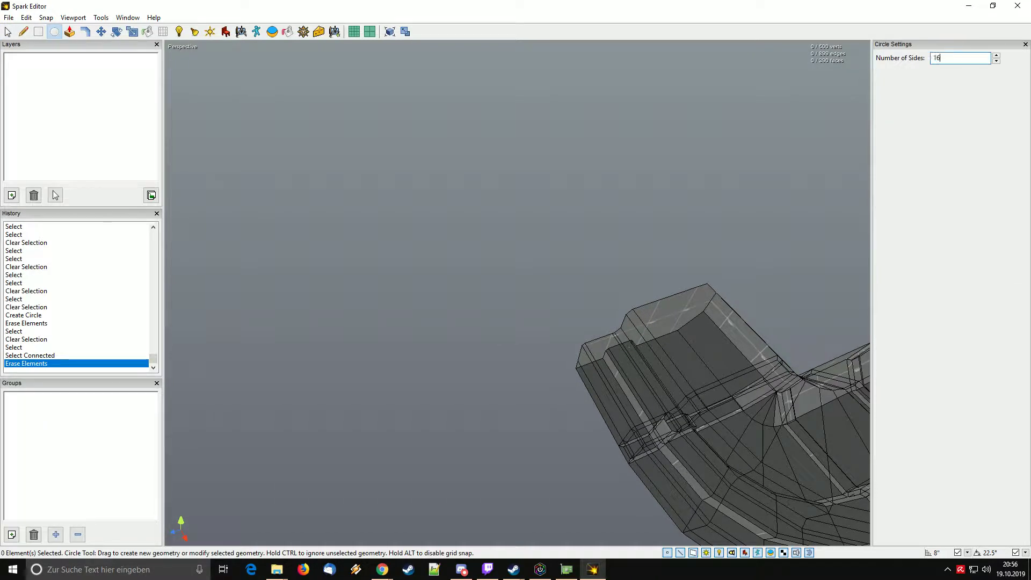
{"action": "middle_click_drag", "start_coordinate": [517, 293], "coordinate": [493, 349]}
{"action": "left_click_drag", "start_coordinate": [436, 172], "coordinate": [531, 257]}
{"action": "middle_click_drag", "start_coordinate": [531, 258], "coordinate": [386, 161]}
Move the new circle to the corridor's open end, snapping its rim vertex onto the end's outer lower corner.
{"action": "key", "text": "m"}
{"action": "middle_click_drag", "start_coordinate": [517, 293], "coordinate": [644, 376]}
{"action": "left_click_drag", "start_coordinate": [517, 292], "coordinate": [324, 419]}
{"action": "middle_click_drag", "start_coordinate": [517, 292], "coordinate": [478, 328]}
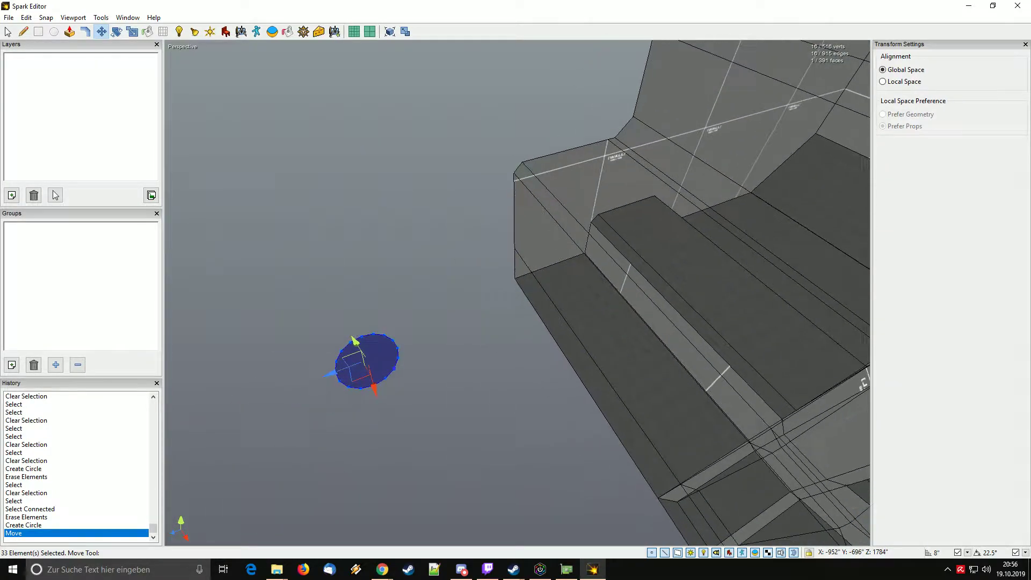
{"action": "left_click_drag", "start_coordinate": [398, 348], "coordinate": [514, 278]}
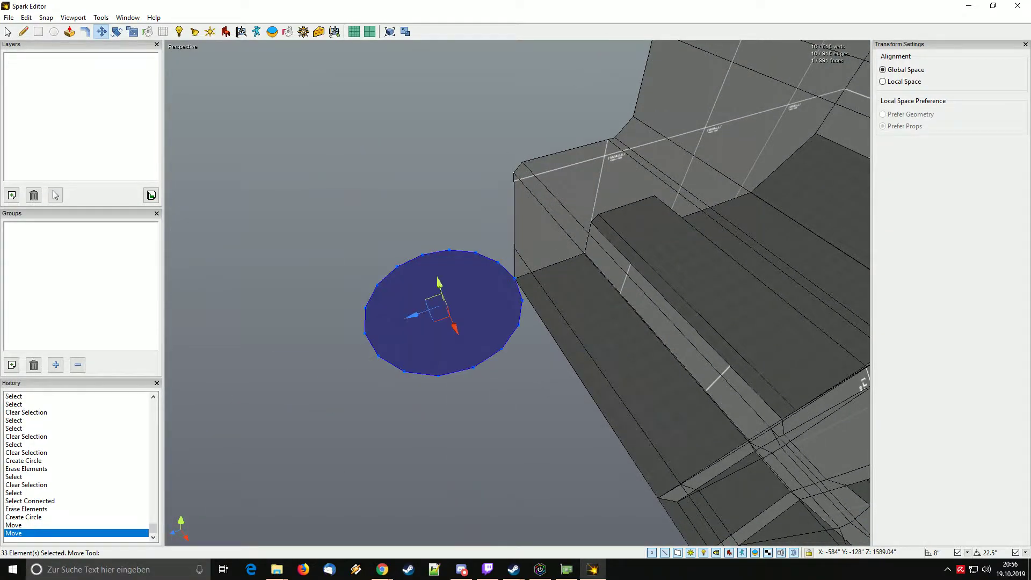
{"action": "middle_click_drag", "start_coordinate": [514, 278], "coordinate": [502, 341]}
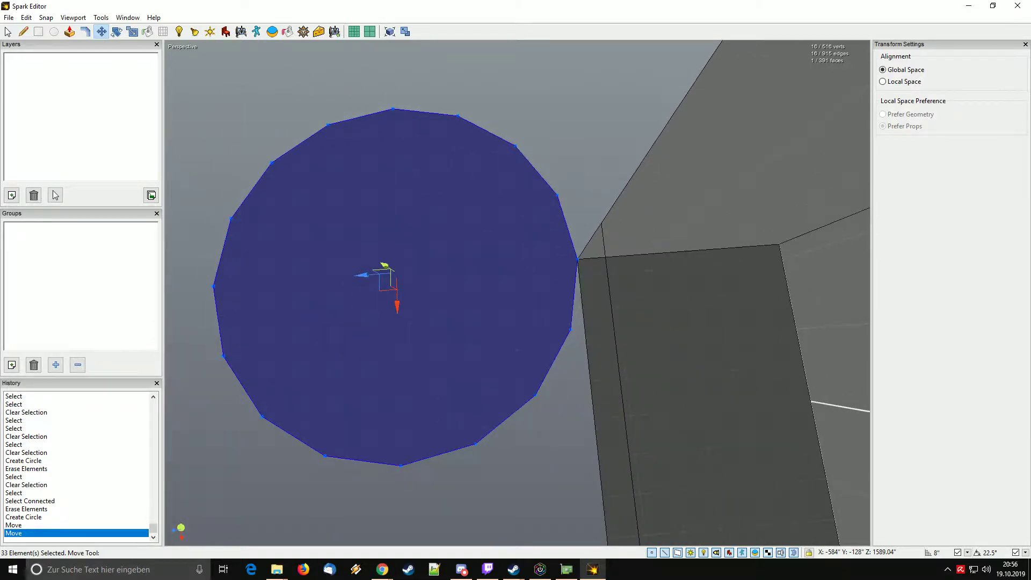
{"action": "mouse_move", "coordinate": [517, 293]}
{"action": "middle_mouse_down"}
{"action": "mouse_move", "coordinate": [517, 260]}
{"action": "mouse_move", "coordinate": [528, 269]}
{"action": "mouse_move", "coordinate": [511, 274]}
{"action": "middle_mouse_up"}
Scale the circle up along both horizontal axes to about 269 by 264 inches.
{"action": "key", "text": "e"}
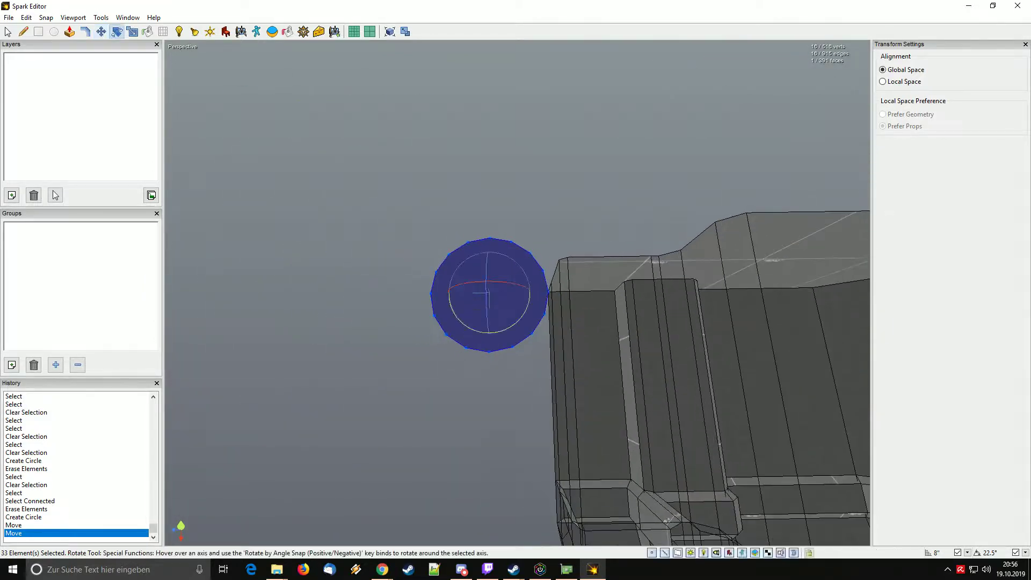
{"action": "key", "text": "w"}
{"action": "key", "text": "r"}
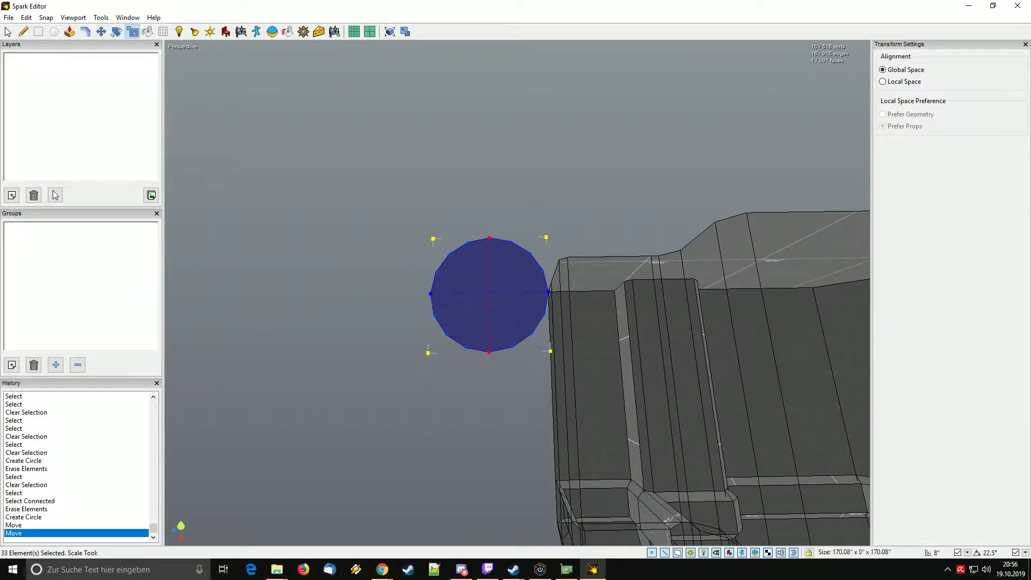
{"action": "middle_click_drag", "start_coordinate": [517, 293], "coordinate": [515, 293]}
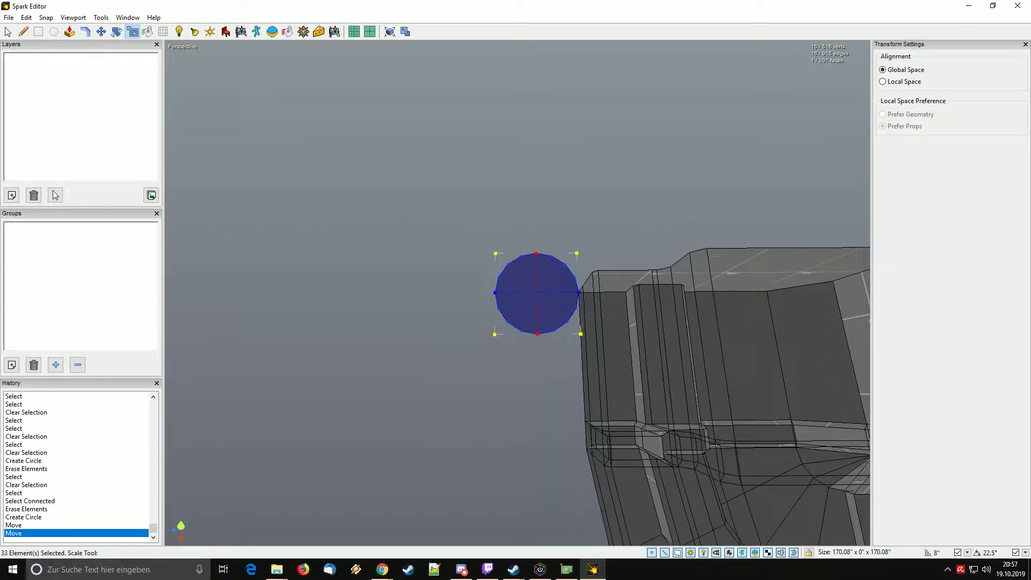
{"action": "left_click_drag", "start_coordinate": [494, 293], "coordinate": [401, 293]}
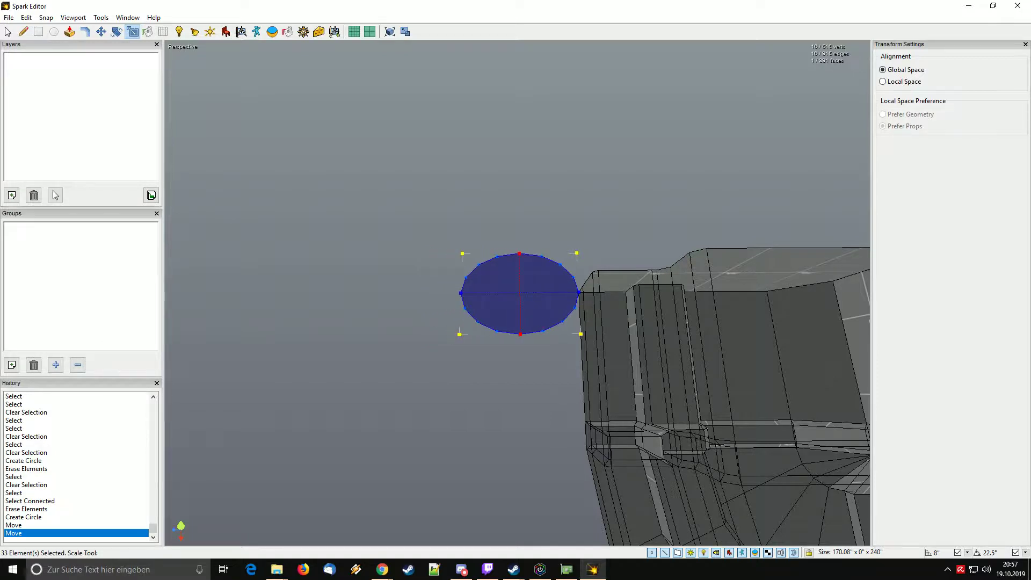
{"action": "middle_click_drag", "start_coordinate": [517, 293], "coordinate": [462, 306]}
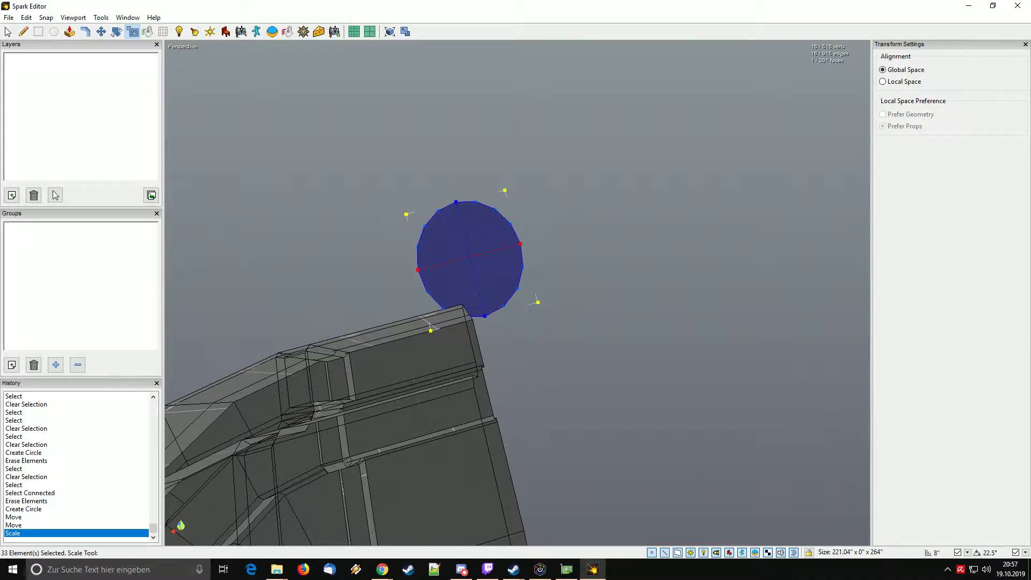
{"action": "left_click_drag", "start_coordinate": [520, 244], "coordinate": [545, 237]}
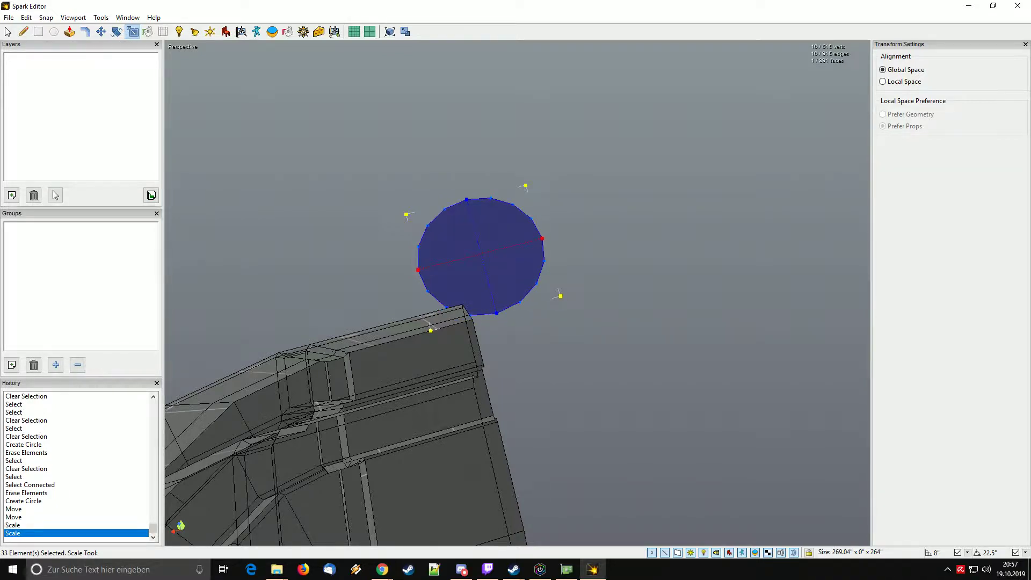
{"action": "left_click_drag", "start_coordinate": [467, 199], "coordinate": [467, 199]}
{"action": "middle_click_drag", "start_coordinate": [467, 199], "coordinate": [521, 177]}
{"action": "key", "text": "m"}
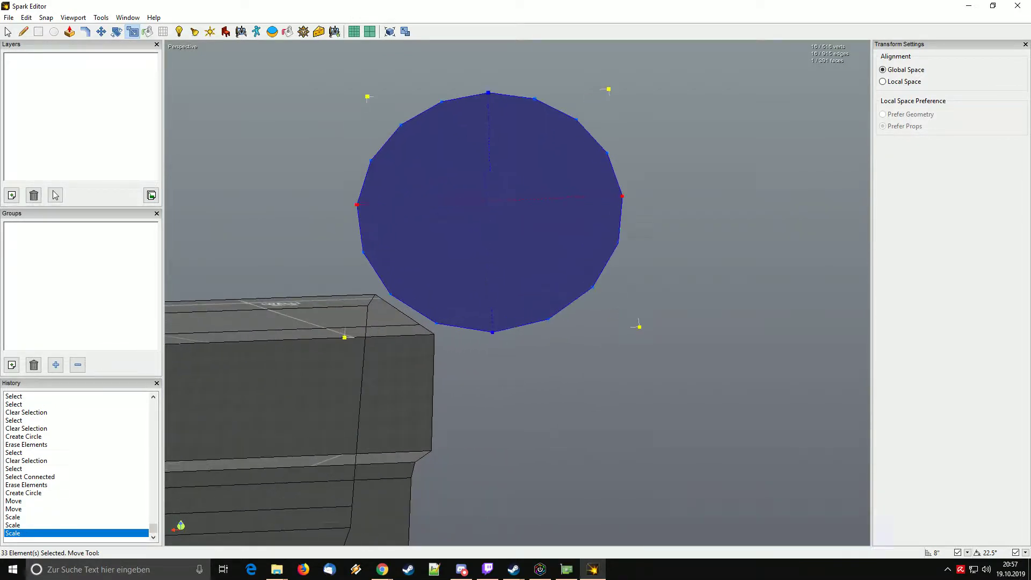
Move the enlarged circle sideways so its rim vertex snaps onto the outer corner of the corridor's open end.
{"action": "left_click_drag", "start_coordinate": [460, 204], "coordinate": [408, 204]}
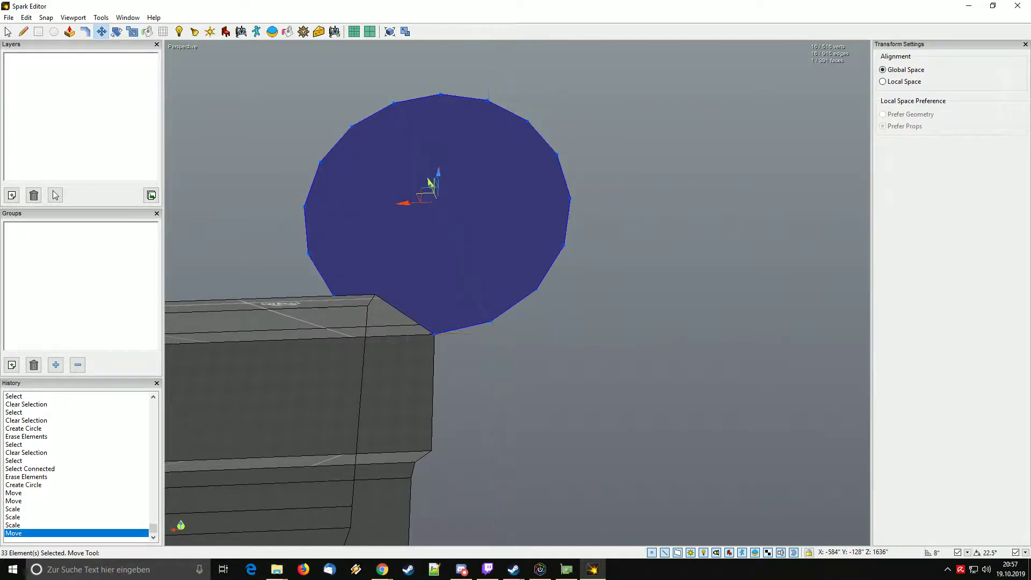
{"action": "middle_click_drag", "start_coordinate": [407, 204], "coordinate": [563, 263]}
{"action": "key", "text": "Escape"}
Extrude the corridor's open end face outward and rotate the new end face about the vertical axis toward the circle.
{"action": "key", "text": "e"}
{"action": "left_click_drag", "start_coordinate": [564, 263], "coordinate": [652, 268]}
{"action": "key", "text": "space"}
{"action": "left_click", "coordinate": [653, 269]}
{"action": "middle_click_drag", "start_coordinate": [652, 268], "coordinate": [620, 215]}
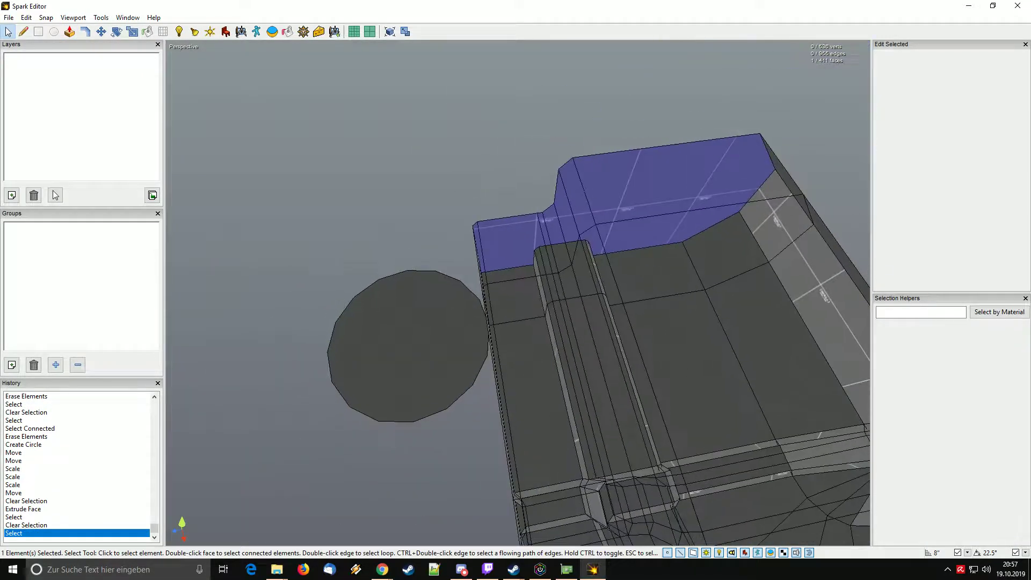
{"action": "key", "text": "r"}
{"action": "left_click_drag", "start_coordinate": [613, 246], "coordinate": [634, 246]}
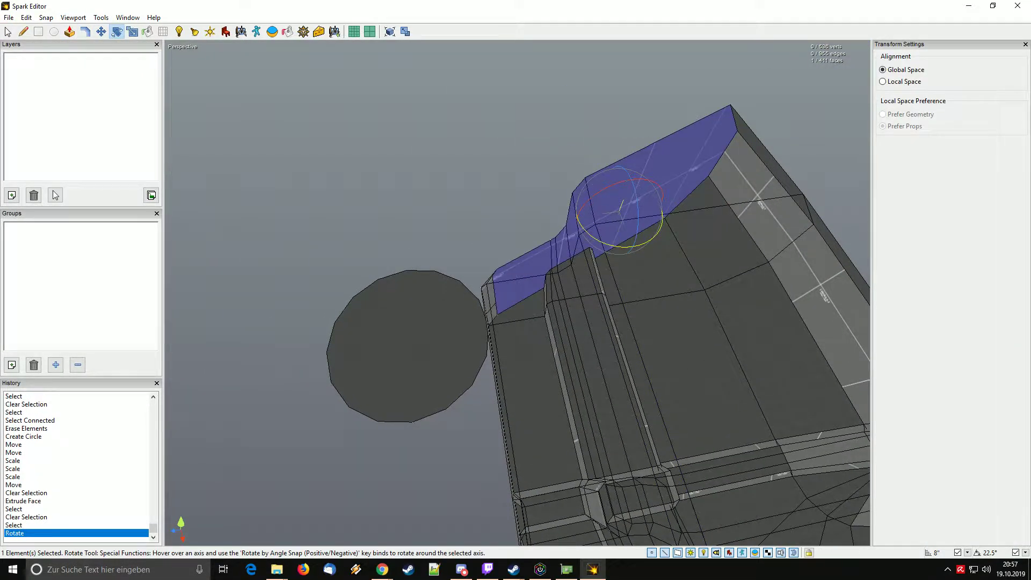
Move the rotated end face by its lower inner corner so that the corner snaps onto the circle's next rim vertex.
{"action": "middle_click_drag", "start_coordinate": [634, 247], "coordinate": [585, 222]}
{"action": "key", "text": "space"}
{"action": "left_click", "coordinate": [499, 298], "text": "ctrl"}
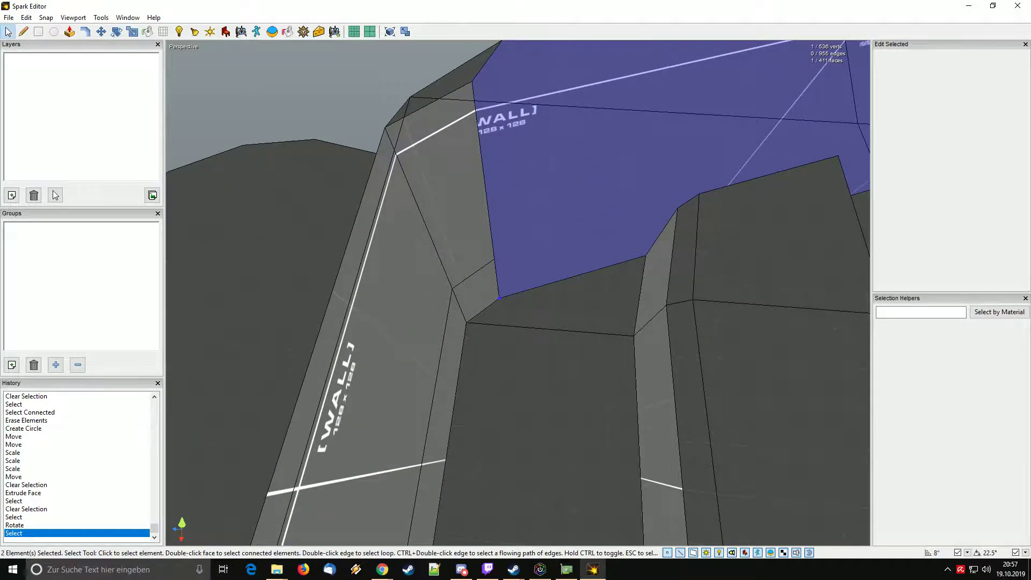
{"action": "middle_click_drag", "start_coordinate": [499, 298], "coordinate": [595, 289]}
{"action": "key", "text": "m"}
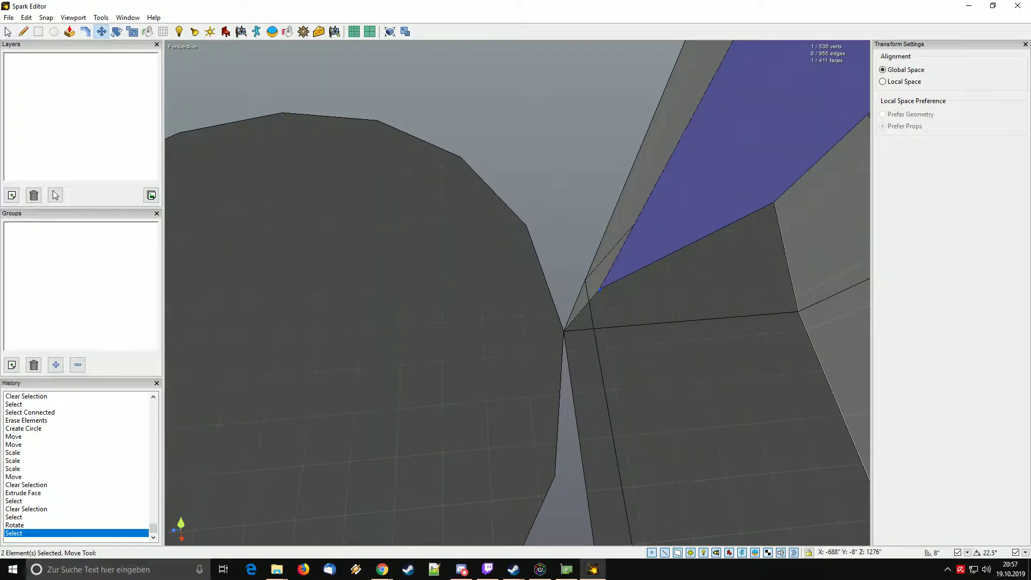
{"action": "left_click_drag", "start_coordinate": [600, 289], "coordinate": [527, 226]}
{"action": "middle_click_drag", "start_coordinate": [527, 226], "coordinate": [461, 258]}
{"action": "key", "text": "Escape"}
Extrude a second bend segment from the end face and rotate its new face 22.5° about the vertical axis.
{"action": "key", "text": "space"}
{"action": "key", "text": "e"}
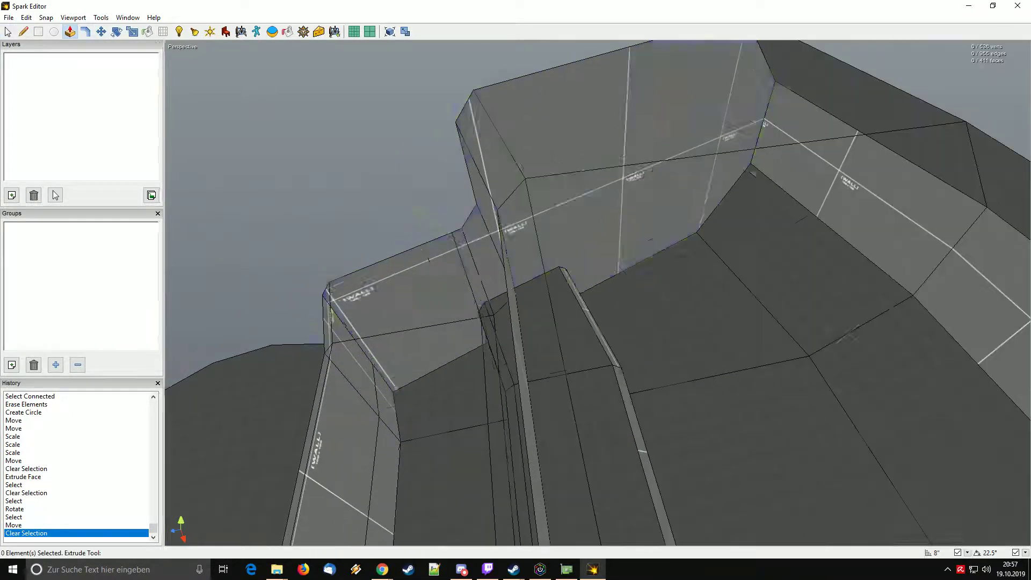
{"action": "left_click", "coordinate": [383, 222]}
{"action": "key", "text": "space"}
{"action": "left_click", "coordinate": [357, 185]}
{"action": "key", "text": "m"}
{"action": "middle_click_drag", "start_coordinate": [357, 185], "coordinate": [450, 236]}
{"action": "key", "text": "r"}
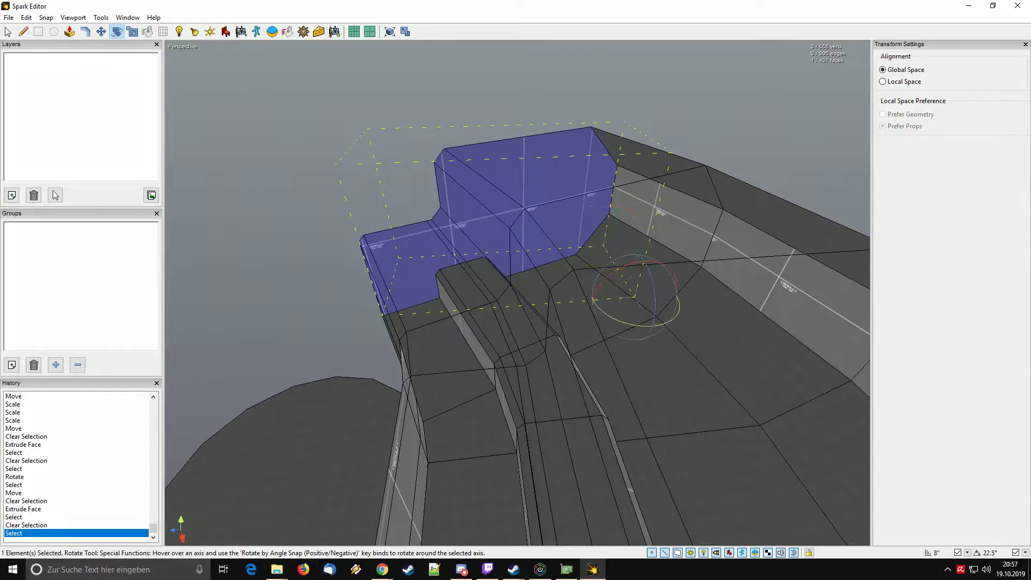
{"action": "mouse_move", "coordinate": [409, 337]}
{"action": "left_mouse_down"}
{"action": "mouse_move", "coordinate": [424, 318]}
{"action": "mouse_move", "coordinate": [420, 327]}
{"action": "left_mouse_up"}
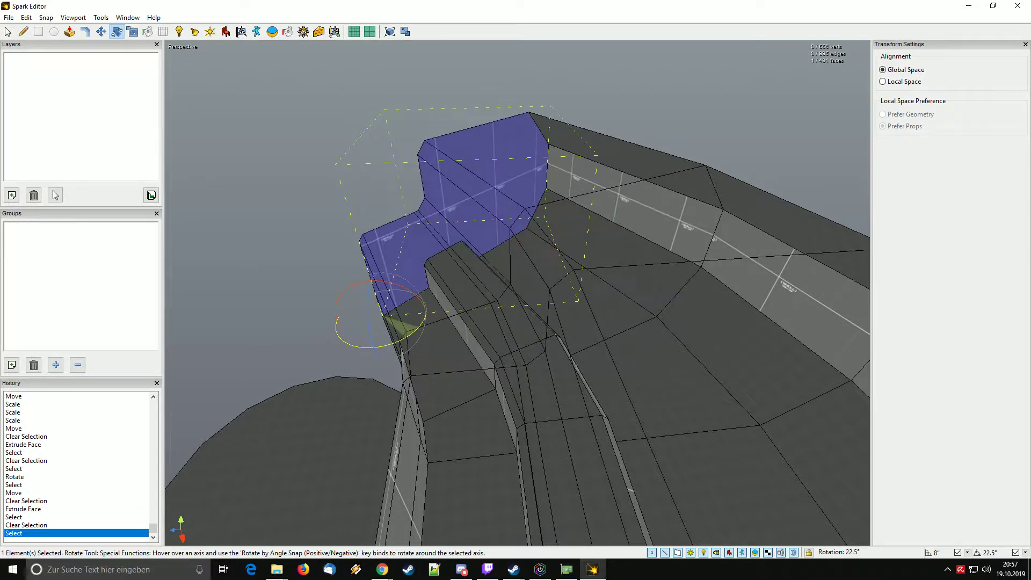
Snap the second segment's end face by its lower inner corner onto the following vertex of the circle.
{"action": "middle_click_drag", "start_coordinate": [420, 328], "coordinate": [483, 322]}
{"action": "middle_click_drag", "start_coordinate": [440, 282], "coordinate": [472, 280]}
{"action": "key", "text": "space"}
{"action": "left_click", "coordinate": [472, 281], "text": "shift"}
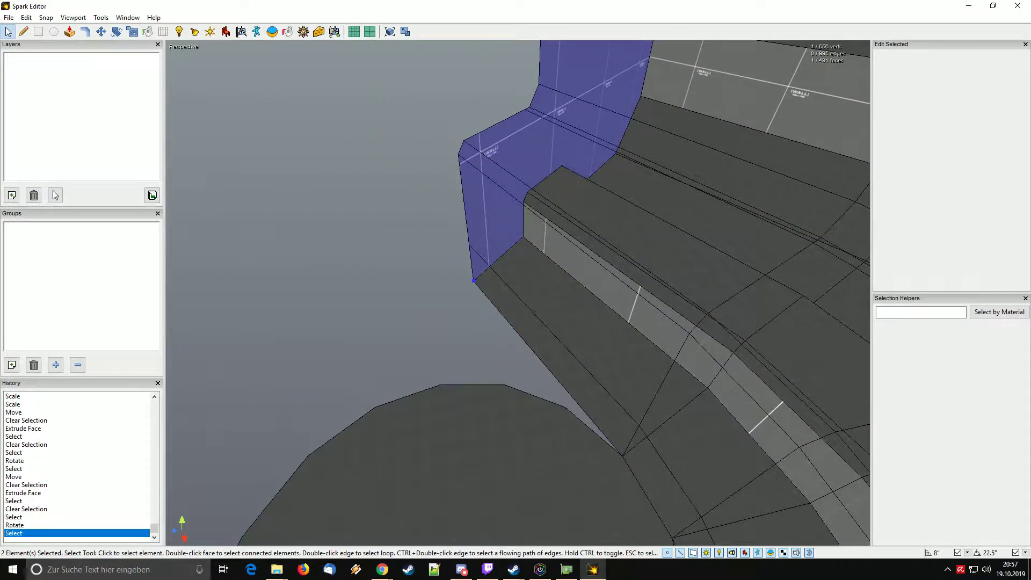
{"action": "key", "text": "m"}
{"action": "left_click_drag", "start_coordinate": [472, 280], "coordinate": [564, 407]}
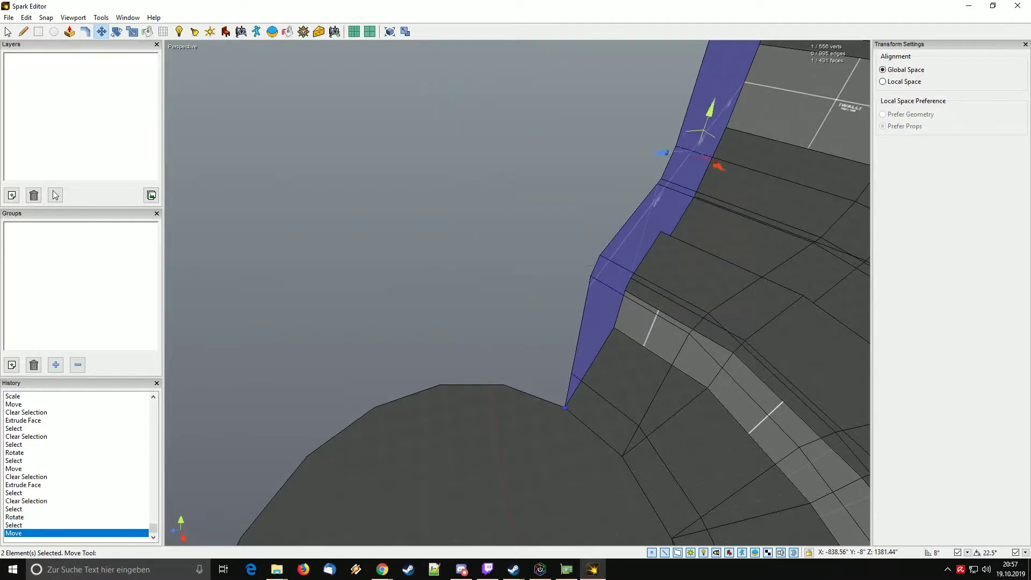
{"action": "middle_click_drag", "start_coordinate": [565, 406], "coordinate": [452, 395]}
{"action": "key", "text": "Escape"}
Extrude a third bend segment, rotate its end face about the vertical axis, and reselect that face.
{"action": "key", "text": "e"}
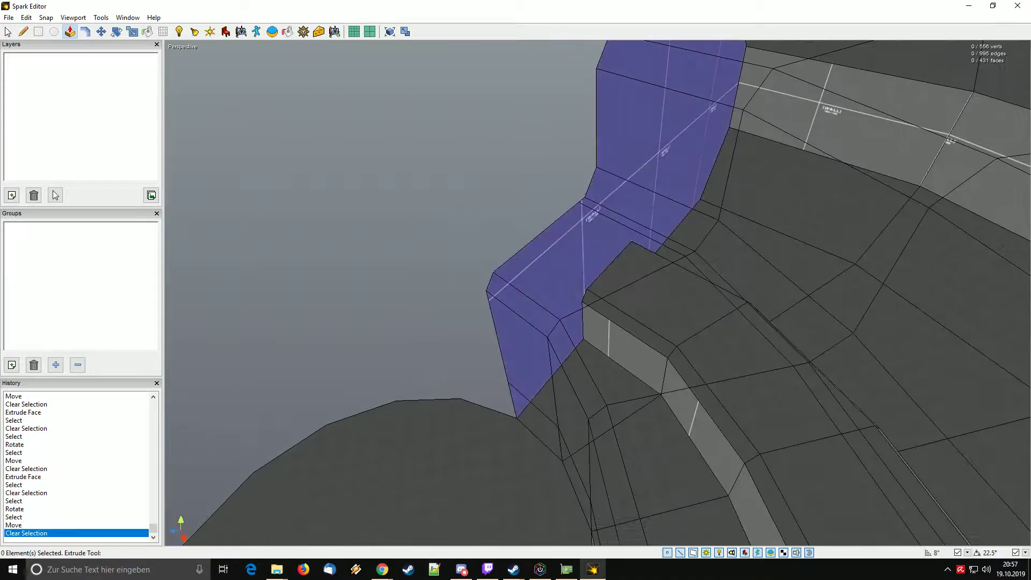
{"action": "left_click_drag", "start_coordinate": [515, 343], "coordinate": [429, 301]}
{"action": "key", "text": "space"}
{"action": "left_click", "coordinate": [508, 168]}
{"action": "key", "text": "r"}
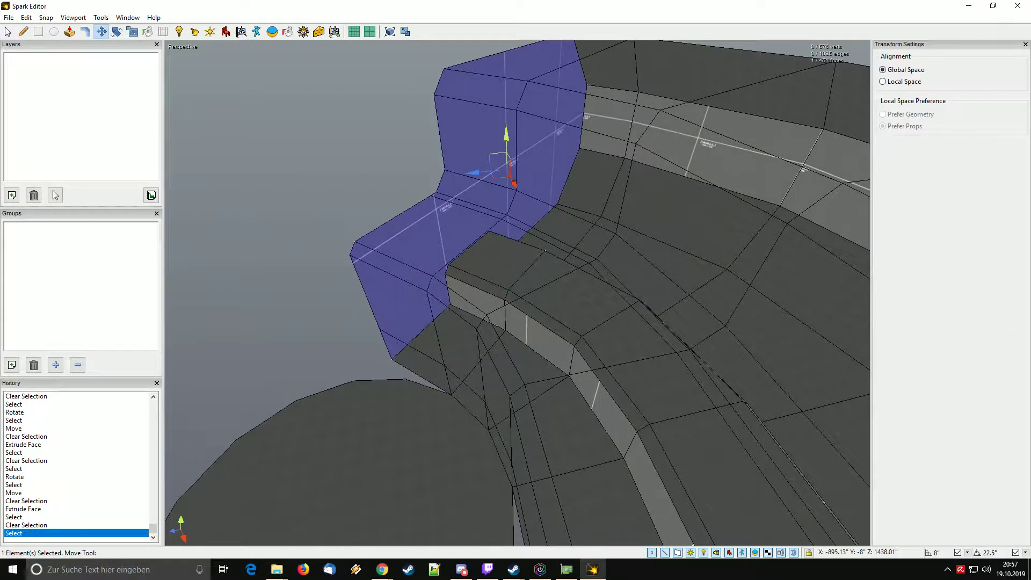
{"action": "left_click_drag", "start_coordinate": [495, 188], "coordinate": [518, 188]}
{"action": "key", "text": "Escape"}
{"action": "left_click", "coordinate": [479, 348]}
{"action": "left_click", "coordinate": [477, 327]}
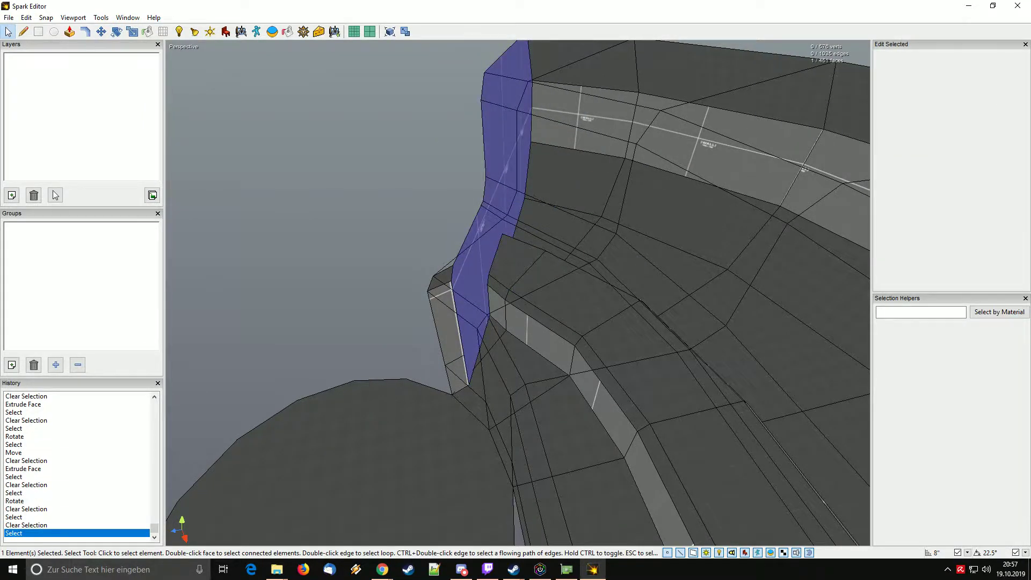
Add the third end face's lower inner corner to the selection and move it onto the circle's next vertex.
{"action": "right_click_drag", "start_coordinate": [477, 328], "coordinate": [500, 306]}
{"action": "scroll", "coordinate": [499, 299], "scroll_direction": "up", "scroll_amount": 5}
{"action": "left_click", "coordinate": [500, 300], "text": "ctrl"}
{"action": "key", "text": "m"}
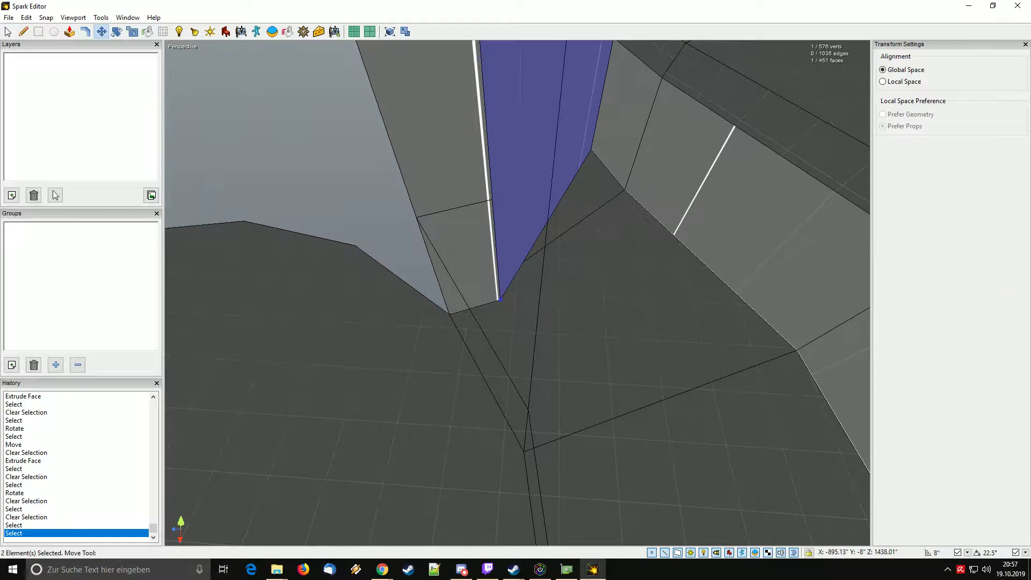
{"action": "left_click_drag", "start_coordinate": [500, 300], "coordinate": [355, 246]}
{"action": "middle_click_drag", "start_coordinate": [356, 245], "coordinate": [450, 300]}
{"action": "scroll", "coordinate": [449, 300], "scroll_direction": "down", "scroll_amount": 4}
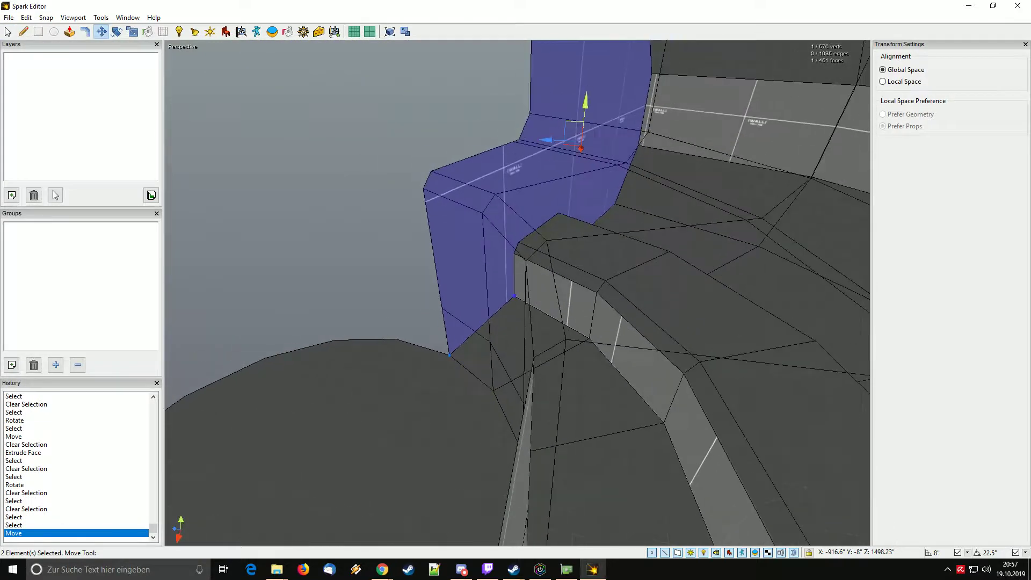
{"action": "key", "text": "Escape"}
Extrude a fourth bend segment and rotate its end face about the vertical axis to follow the circle.
{"action": "key", "text": "e"}
{"action": "left_click_drag", "start_coordinate": [470, 269], "coordinate": [413, 246]}
{"action": "key", "text": "Escape"}
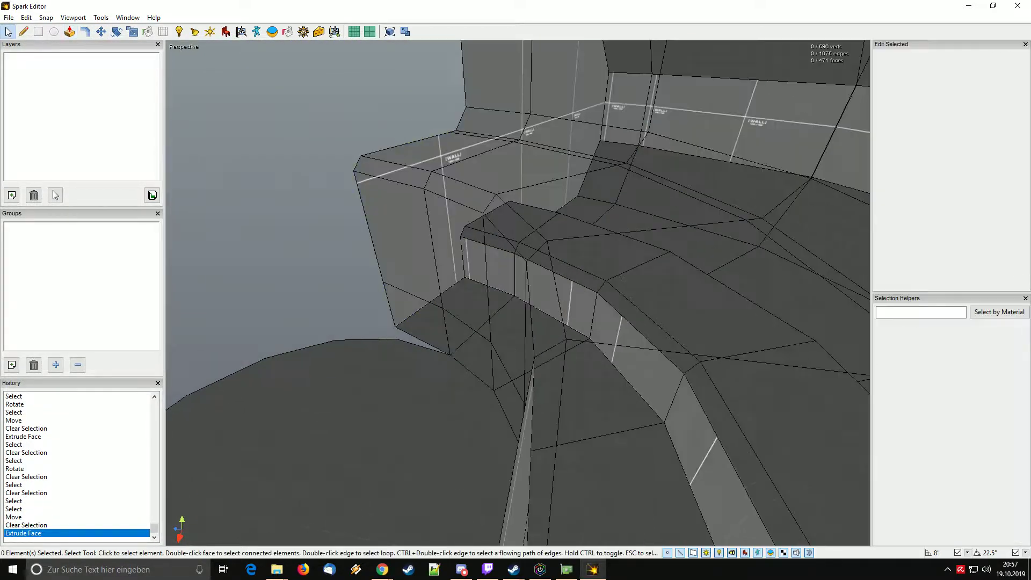
{"action": "left_click", "coordinate": [412, 245]}
{"action": "left_click", "coordinate": [412, 242]}
{"action": "key", "text": "r"}
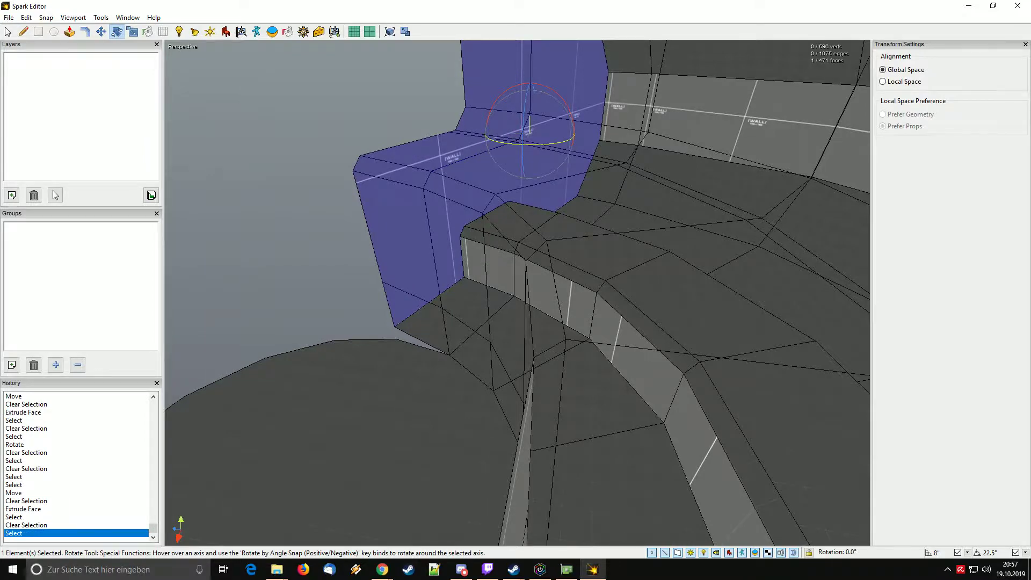
{"action": "left_click_drag", "start_coordinate": [508, 144], "coordinate": [549, 144]}
Snap the fourth segment's end face by its lower inner corner onto the circle's next rim vertex.
{"action": "key", "text": "space"}
{"action": "left_click", "coordinate": [485, 353], "text": "shift"}
{"action": "key", "text": "m"}
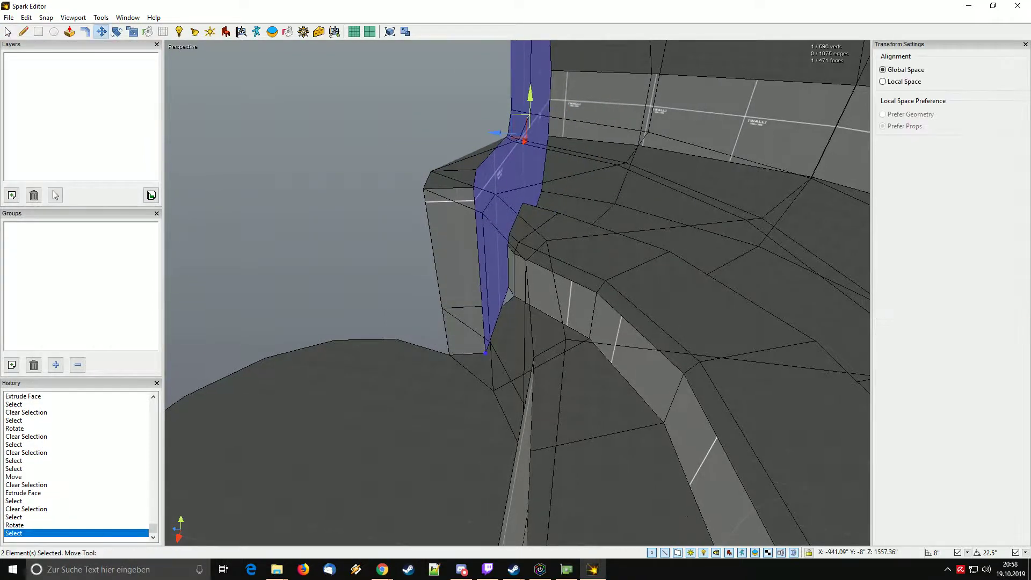
{"action": "left_click_drag", "start_coordinate": [486, 353], "coordinate": [440, 311]}
{"action": "key", "text": "space"}
{"action": "key", "text": "Escape"}
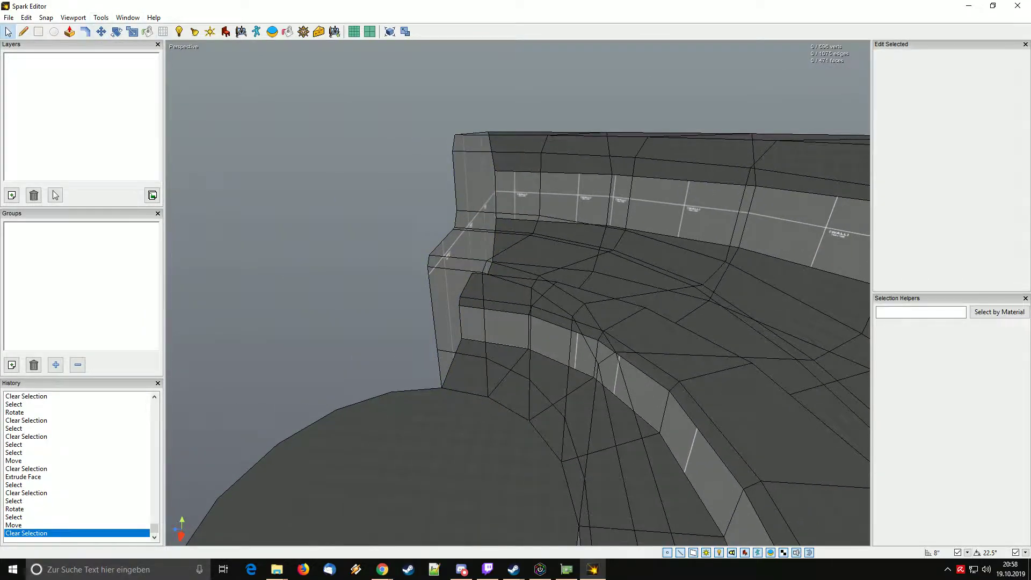
Extrude the bend's last end face straight outward as a continuing corridor section.
{"action": "left_click", "coordinate": [69, 32]}
{"action": "left_click_drag", "start_coordinate": [529, 215], "coordinate": [436, 279]}
{"action": "key", "text": "space"}
Duplicate the connected border frame and place the copy before the new bend at X -560".
{"action": "middle_click_drag", "start_coordinate": [436, 279], "coordinate": [54, 277]}
{"action": "middle_click_drag", "start_coordinate": [515, 293], "coordinate": [618, 306]}
{"action": "double_click", "coordinate": [522, 305]}
{"action": "key", "text": "m"}
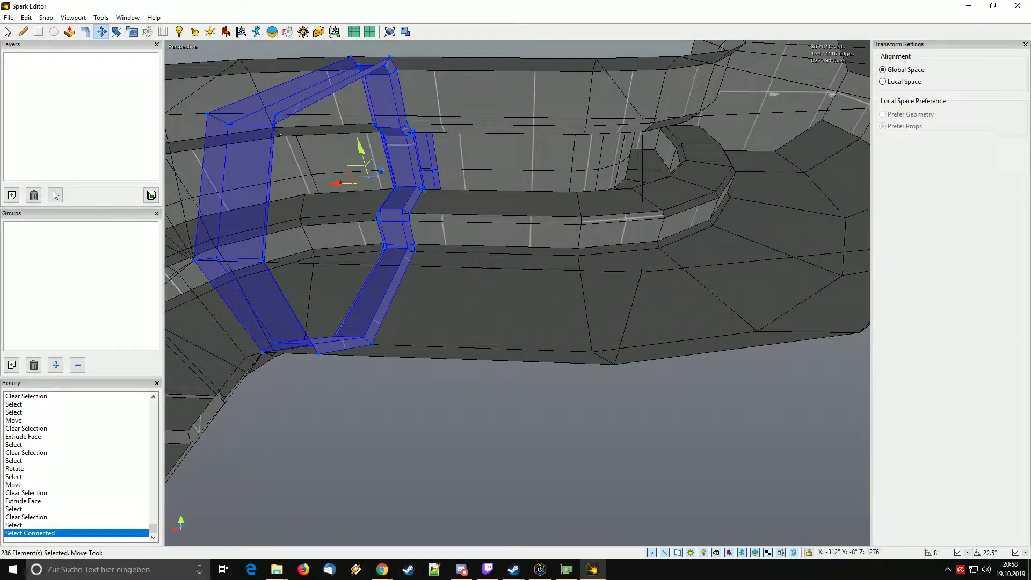
{"action": "key", "text": "ctrl+v"}
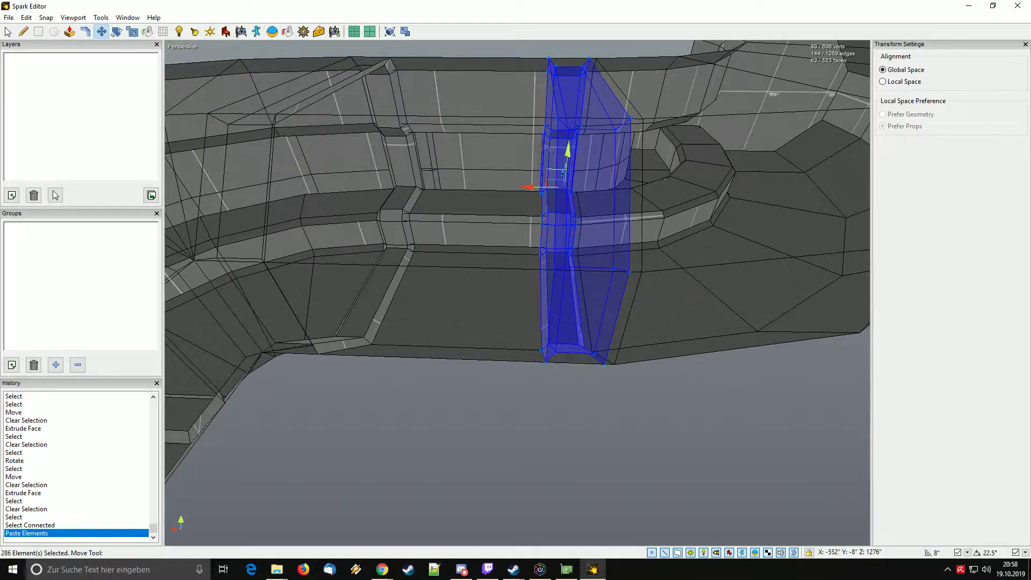
{"action": "left_click_drag", "start_coordinate": [537, 186], "coordinate": [532, 187]}
{"action": "middle_click_drag", "start_coordinate": [532, 187], "coordinate": [567, 216]}
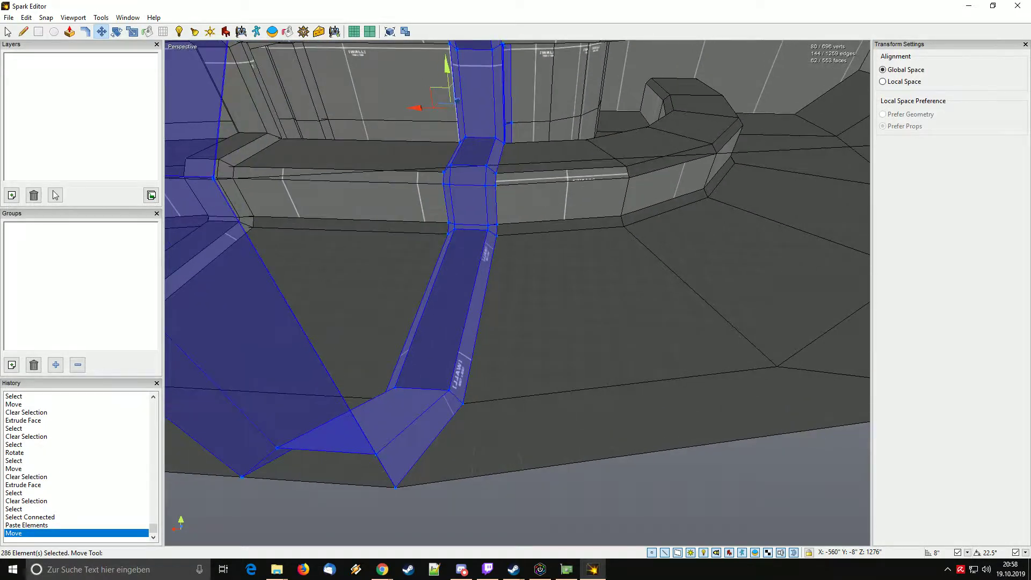
{"action": "left_click_drag", "start_coordinate": [418, 108], "coordinate": [430, 108]}
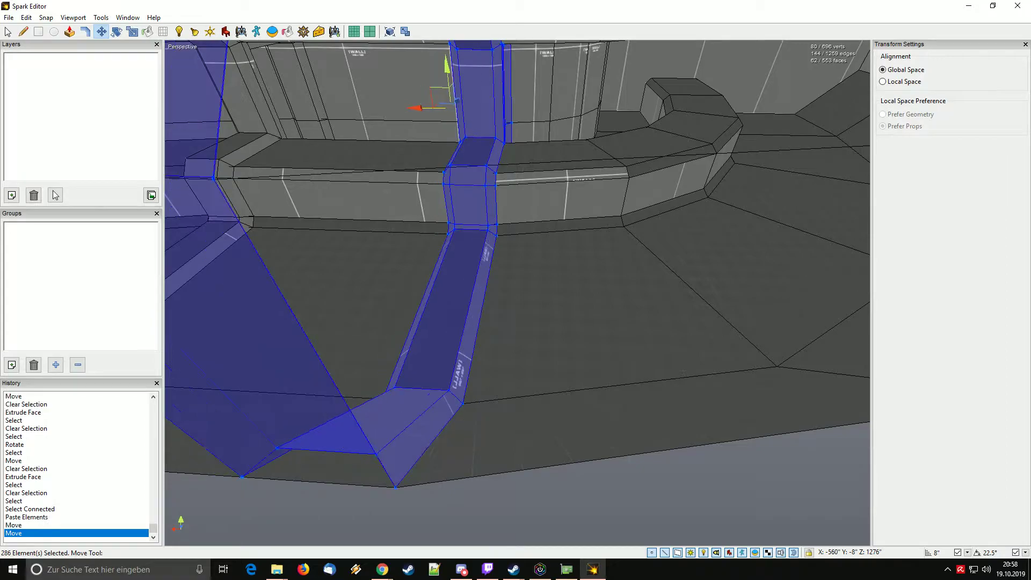
{"action": "middle_click_drag", "start_coordinate": [429, 108], "coordinate": [484, 123]}
{"action": "mouse_move", "coordinate": [504, 214]}
{"action": "middle_mouse_down"}
{"action": "mouse_move", "coordinate": [502, 188]}
{"action": "mouse_move", "coordinate": [509, 226]}
{"action": "mouse_move", "coordinate": [513, 215]}
{"action": "middle_mouse_up"}
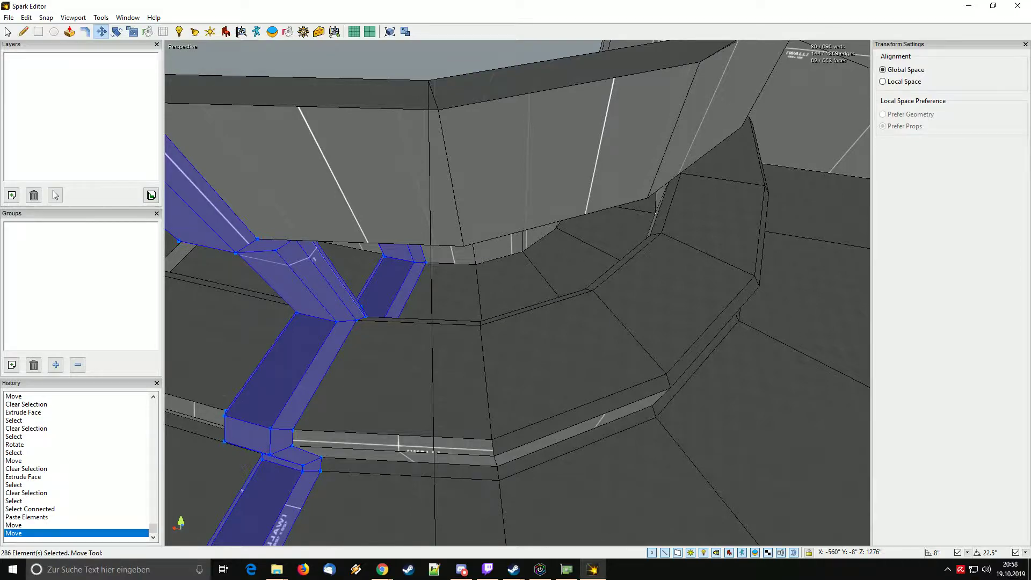
Paste another copy of the border frame and rotate it about the vertical axis for the bend's far end.
{"action": "middle_click_drag", "start_coordinate": [512, 215], "coordinate": [322, 455]}
{"action": "middle_click_drag", "start_coordinate": [515, 292], "coordinate": [483, 292]}
{"action": "key", "text": "ctrl+v"}
{"action": "key", "text": "q"}
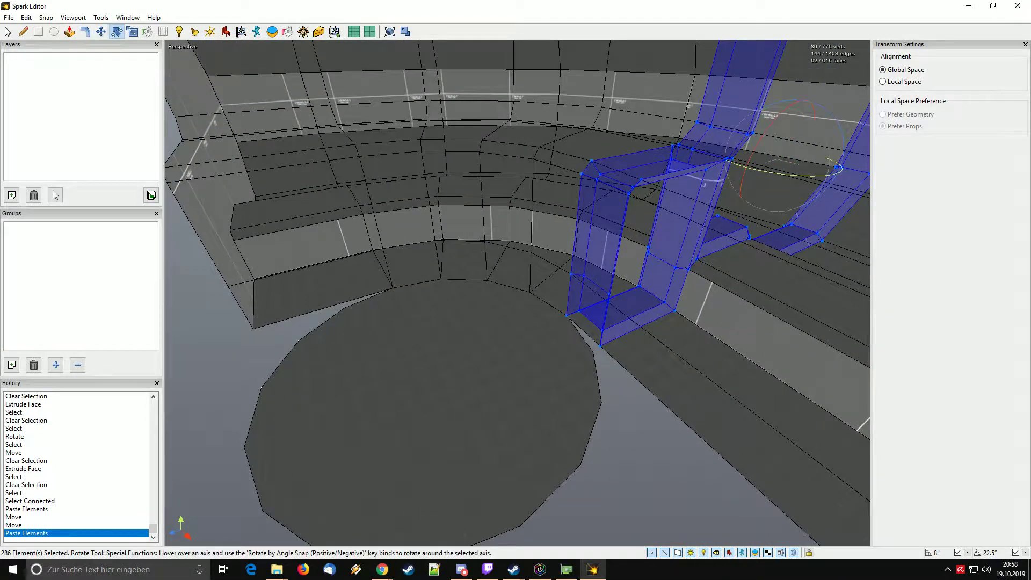
{"action": "left_click_drag", "start_coordinate": [830, 172], "coordinate": [794, 180]}
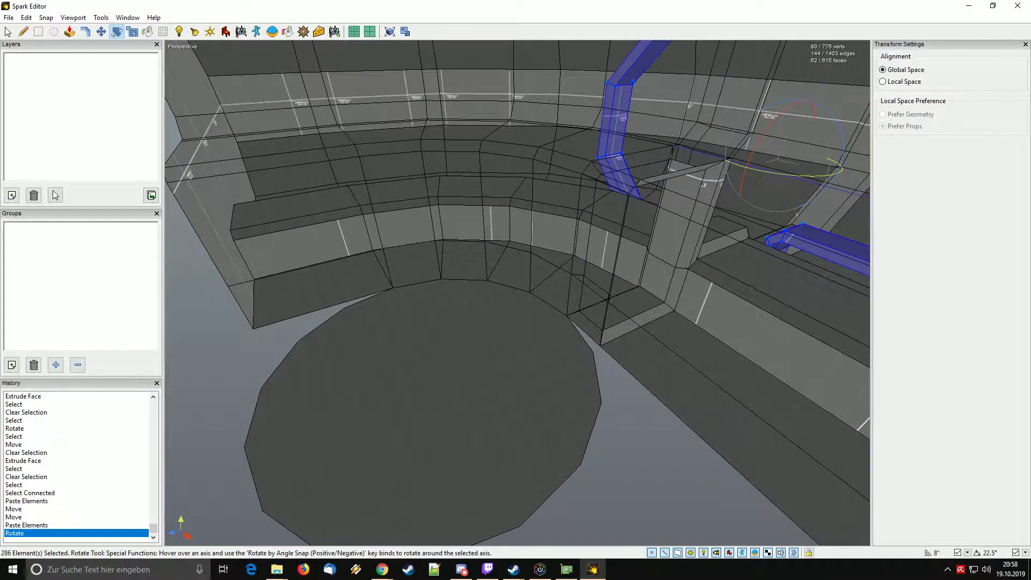
{"action": "middle_click_drag", "start_coordinate": [794, 180], "coordinate": [708, 214]}
Move the rotated frame to the bend's far end, snapping its lower inner corner onto the floor edge vertex there.
{"action": "key", "text": "r"}
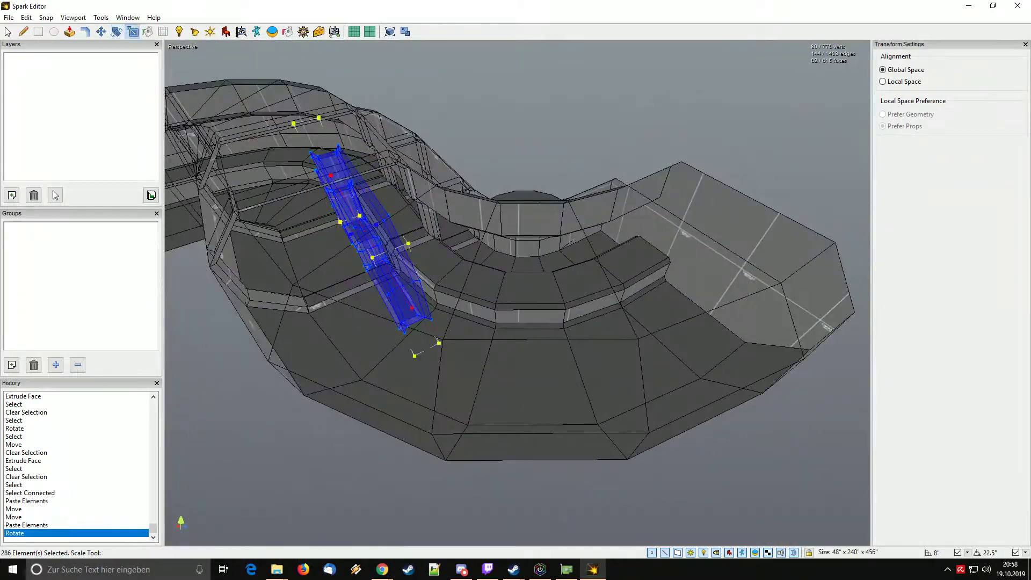
{"action": "middle_click_drag", "start_coordinate": [573, 240], "coordinate": [537, 258]}
{"action": "left_click_drag", "start_coordinate": [534, 268], "coordinate": [492, 532]}
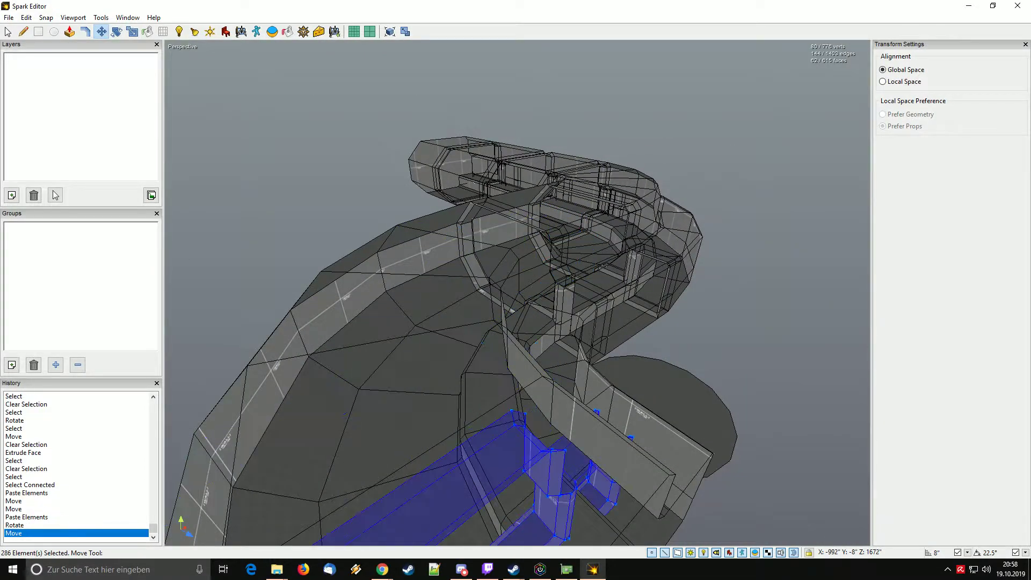
{"action": "middle_click_drag", "start_coordinate": [491, 532], "coordinate": [521, 483]}
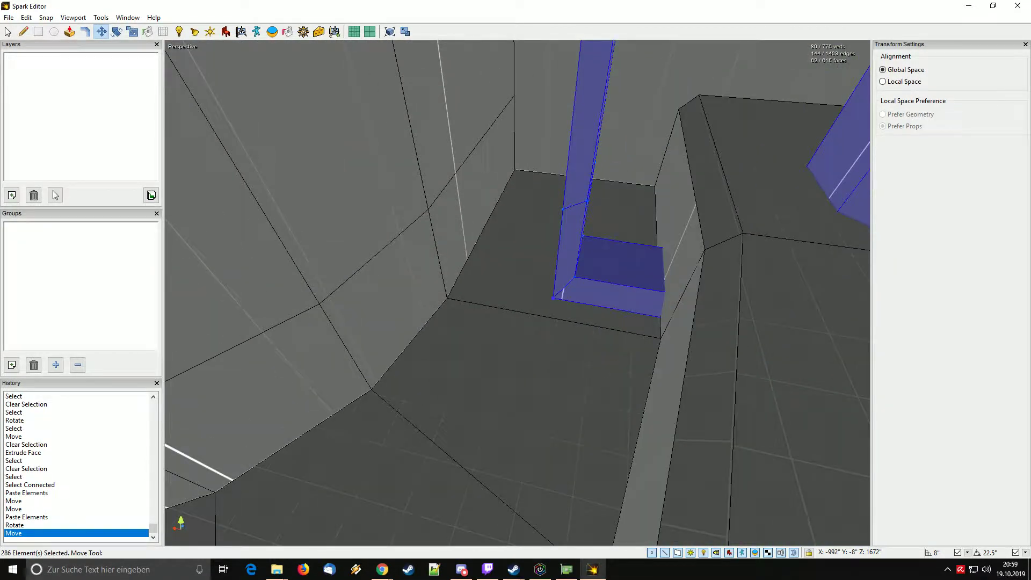
{"action": "left_click_drag", "start_coordinate": [553, 298], "coordinate": [447, 298]}
Paste one more copy of the border frame, move it clear of the corridor to Z 944", and deselect it.
{"action": "mouse_move", "coordinate": [447, 298]}
{"action": "middle_mouse_down"}
{"action": "mouse_move", "coordinate": [448, 268]}
{"action": "mouse_move", "coordinate": [462, 271]}
{"action": "mouse_move", "coordinate": [456, 290]}
{"action": "mouse_move", "coordinate": [483, 303]}
{"action": "mouse_move", "coordinate": [467, 296]}
{"action": "middle_mouse_up"}
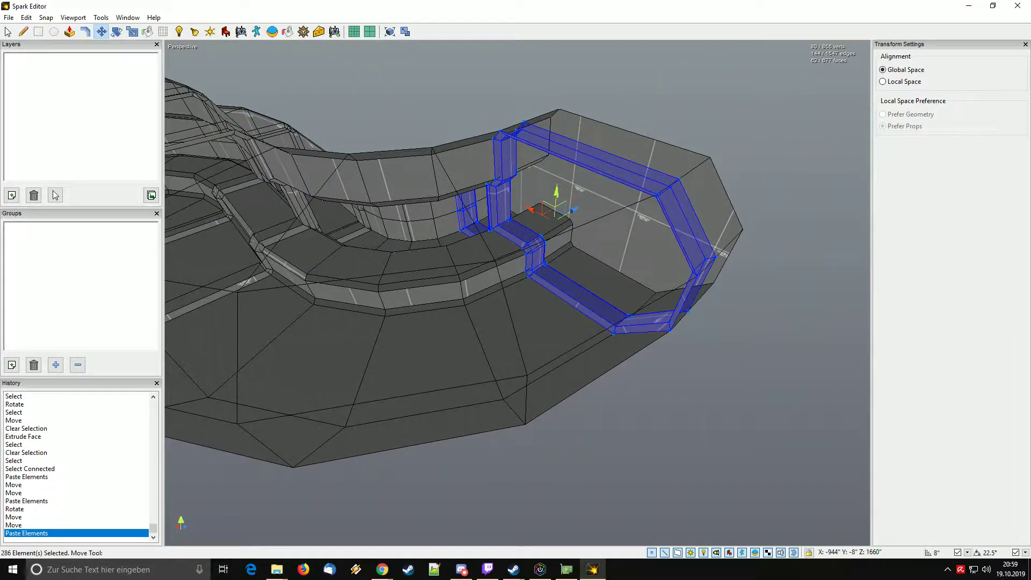
{"action": "left_click_drag", "start_coordinate": [556, 210], "coordinate": [272, 211]}
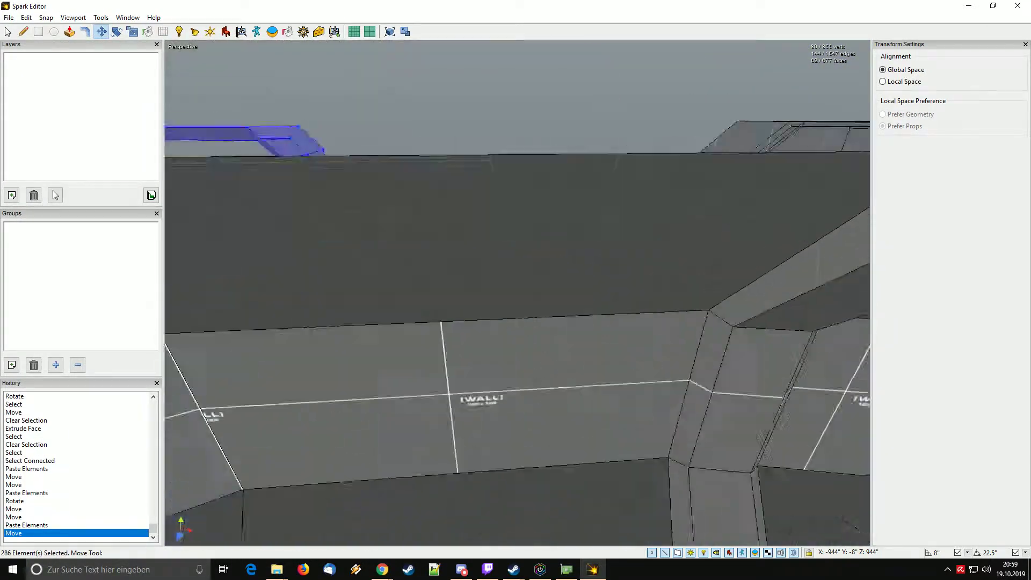
{"action": "key", "text": "f"}
{"action": "key", "text": "Escape"}
Draw a line across the loose frame's open underside to create a face, and add a vertex on its lower edge.
{"action": "key", "text": "l"}
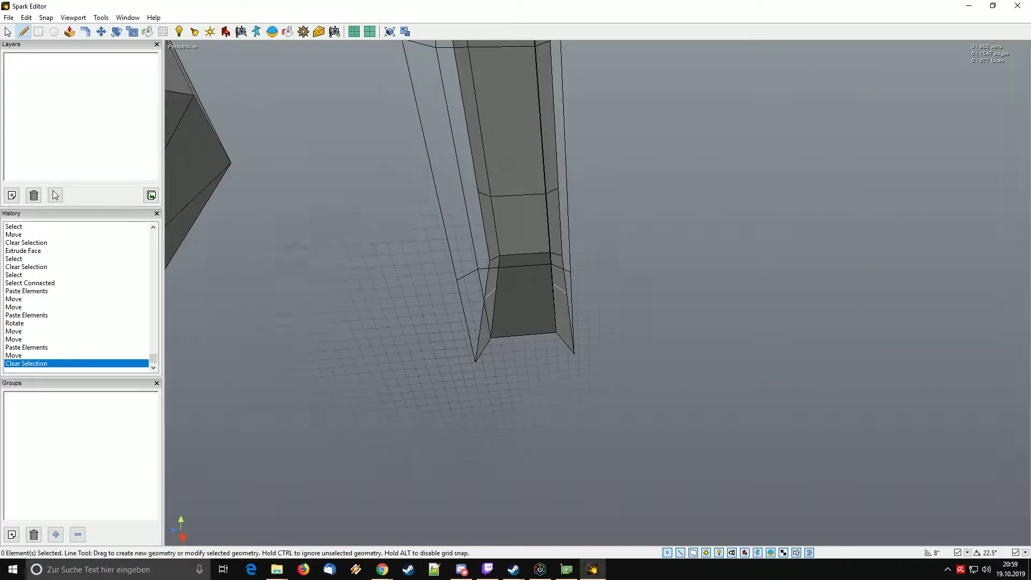
{"action": "mouse_move", "coordinate": [596, 293]}
{"action": "right_mouse_down"}
{"action": "mouse_move", "coordinate": [585, 306]}
{"action": "mouse_move", "coordinate": [633, 298]}
{"action": "mouse_move", "coordinate": [596, 295]}
{"action": "right_mouse_up"}
{"action": "key", "text": "Escape"}
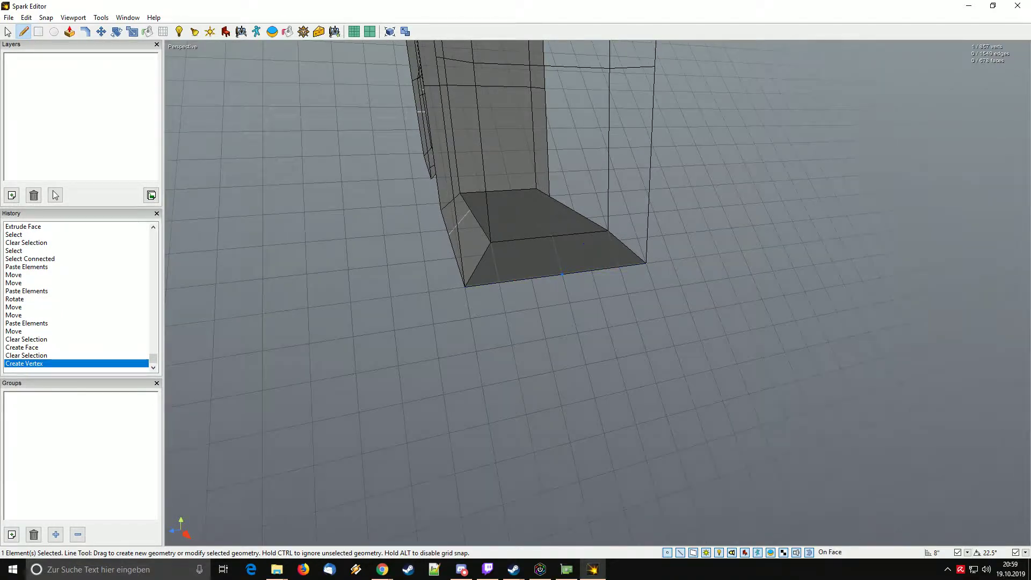
{"action": "key", "text": "Escape"}
Select all connected geometry of the loose border frame and rotate it -90° about the vertical axis.
{"action": "double_click", "coordinate": [483, 231]}
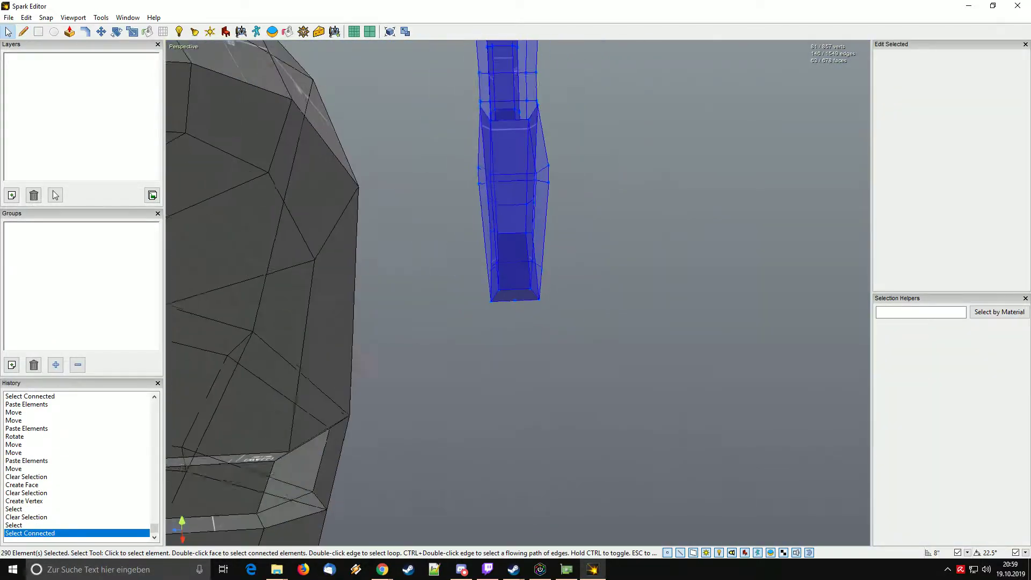
{"action": "key", "text": "w"}
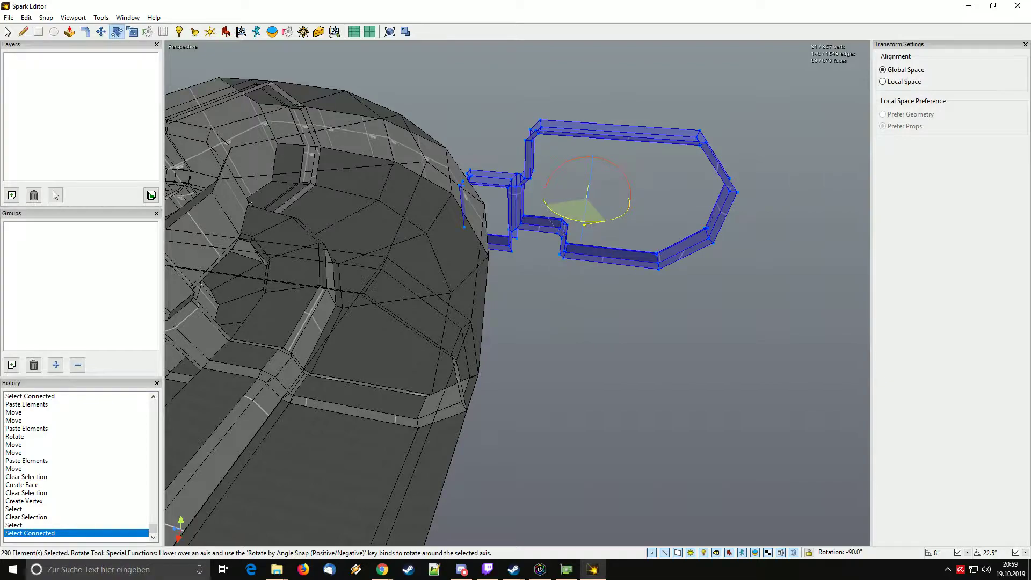
{"action": "left_click_drag", "start_coordinate": [584, 224], "coordinate": [584, 224]}
{"action": "mouse_move", "coordinate": [584, 224]}
{"action": "right_mouse_down"}
{"action": "mouse_move", "coordinate": [537, 242]}
{"action": "mouse_move", "coordinate": [569, 230]}
{"action": "right_mouse_up"}
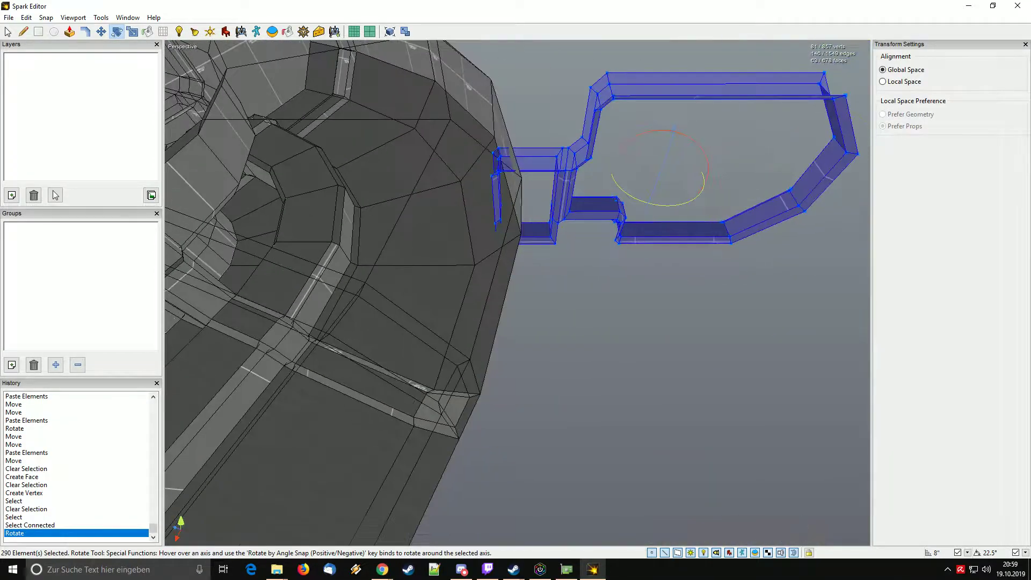
Try to fit the rotated frame inside the corridor bend, placing it around X -721.77", Y -8", Z 1303.4" and adjusting its position.
{"action": "left_click_drag", "start_coordinate": [647, 176], "coordinate": [500, 193]}
{"action": "right_click_drag", "start_coordinate": [500, 193], "coordinate": [467, 188]}
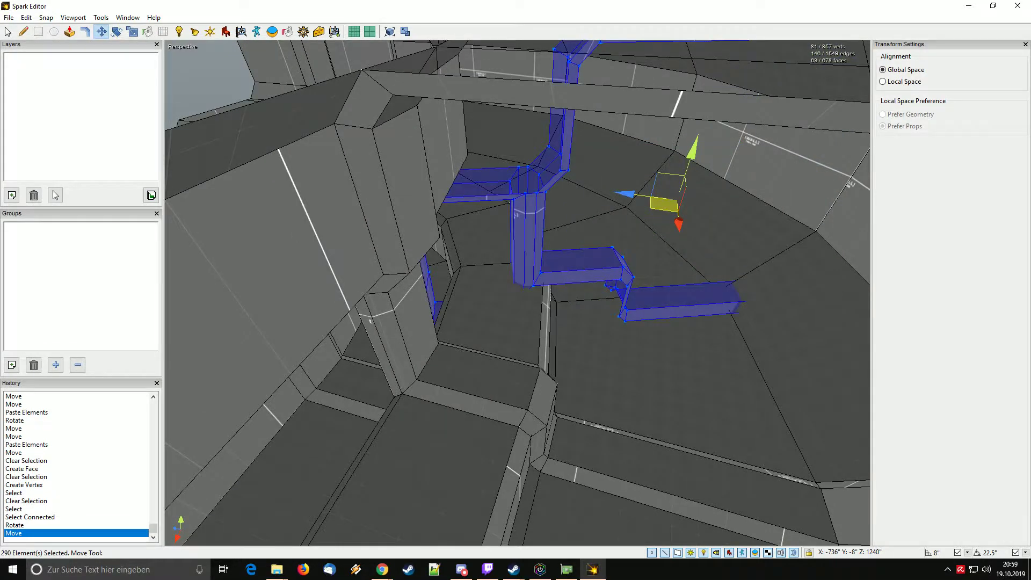
{"action": "left_click_drag", "start_coordinate": [663, 204], "coordinate": [663, 204]}
{"action": "right_click_drag", "start_coordinate": [664, 204], "coordinate": [693, 231]}
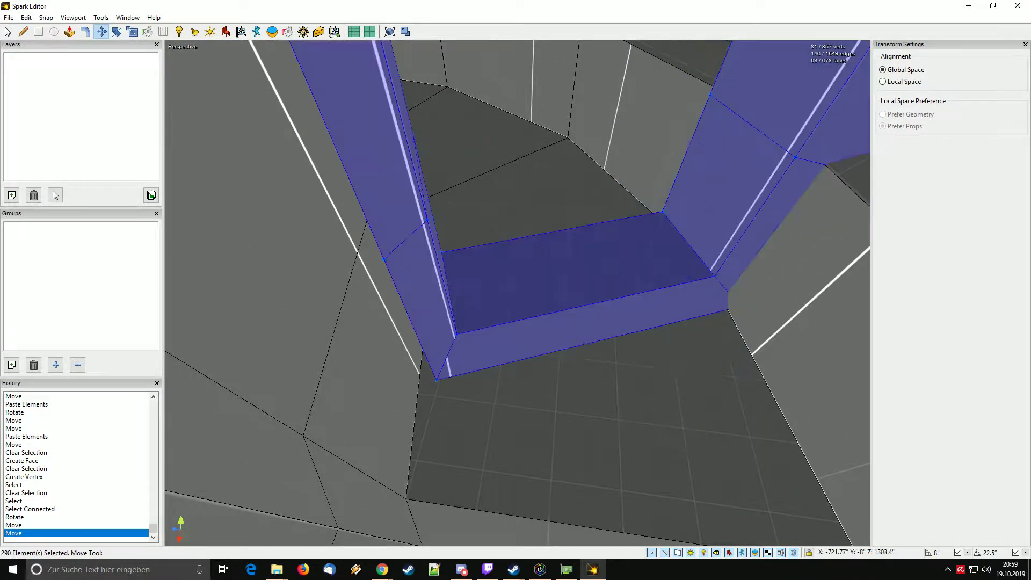
{"action": "left_click_drag", "start_coordinate": [537, 258], "coordinate": [526, 263]}
Erase the trial frame, create a wall face from the edge loop around the corridor's cross-section at the bend, and clear the selection.
{"action": "right_click_drag", "start_coordinate": [526, 263], "coordinate": [455, 280]}
{"action": "key", "text": "q"}
{"action": "key", "text": "f"}
{"action": "key", "text": "Escape"}
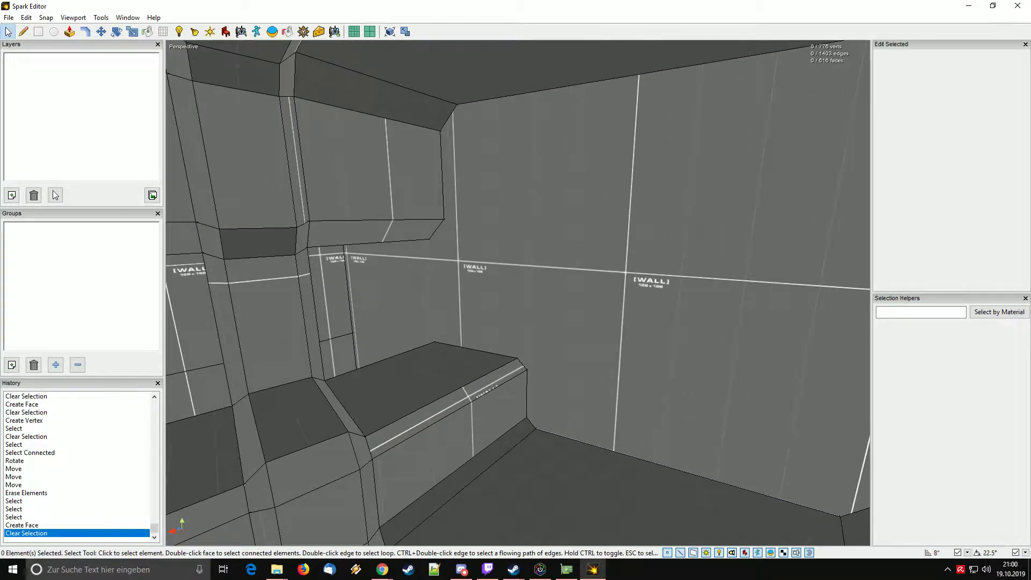
Try the Trim tool on the cross-section face, undo the face to inspect its edge loop, restore it, and clear the selection.
{"action": "key", "text": "t"}
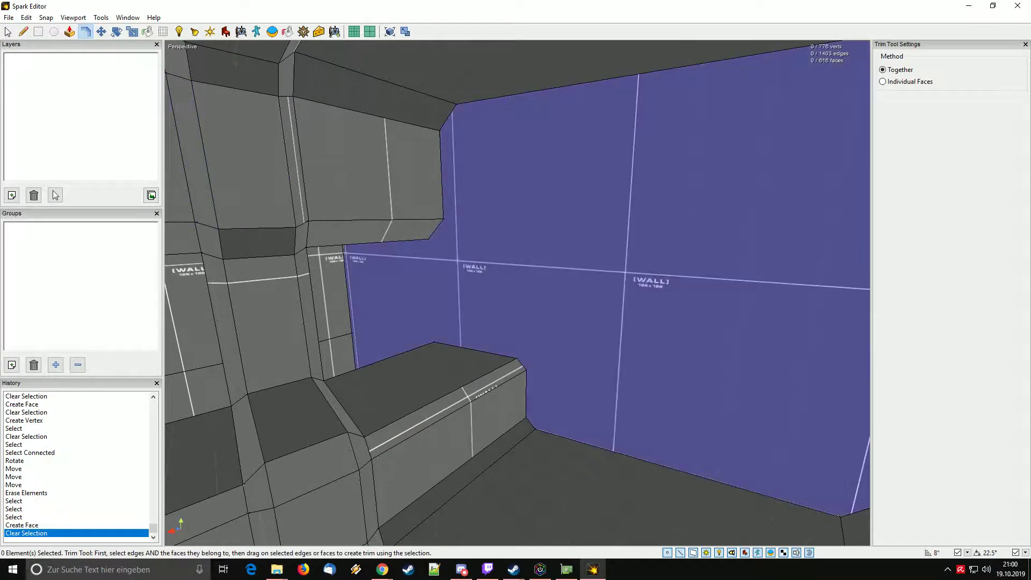
{"action": "mouse_move", "coordinate": [455, 281]}
{"action": "right_mouse_down"}
{"action": "mouse_move", "coordinate": [515, 282]}
{"action": "mouse_move", "coordinate": [459, 282]}
{"action": "mouse_move", "coordinate": [459, 301]}
{"action": "mouse_move", "coordinate": [457, 281]}
{"action": "right_mouse_up"}
{"action": "key", "text": "s"}
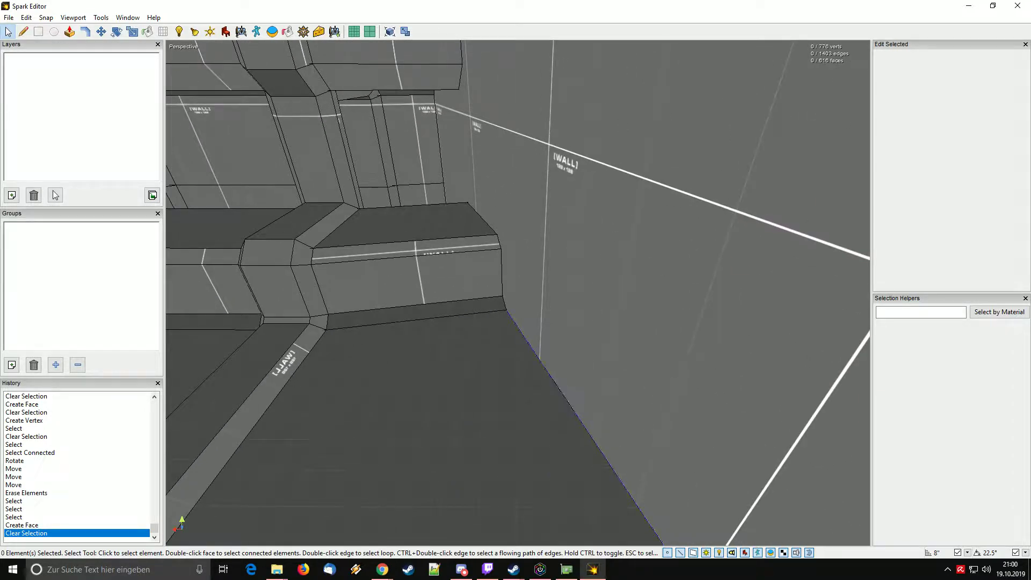
{"action": "key", "text": "ctrl+z"}
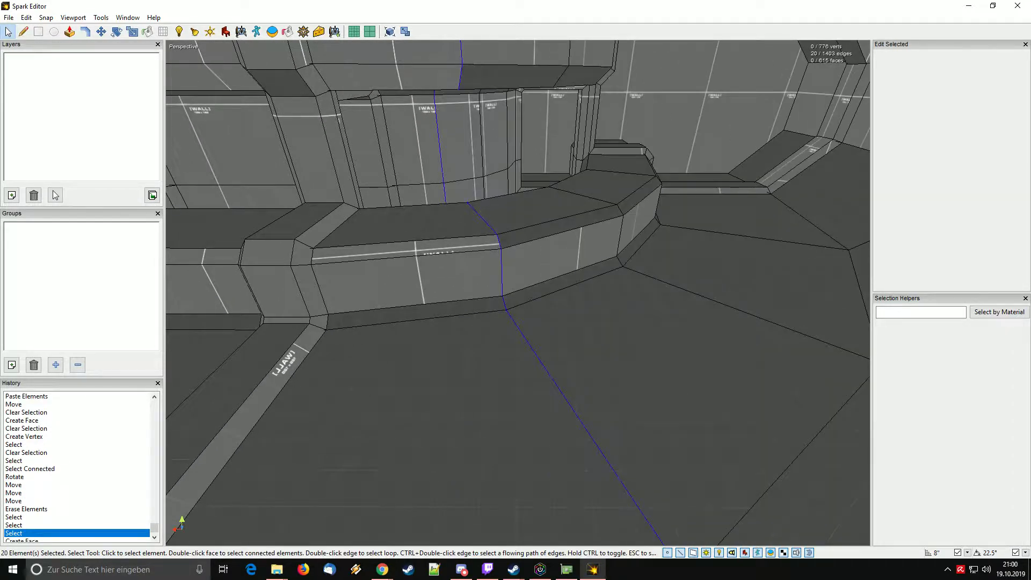
{"action": "key", "text": "ctrl+y"}
{"action": "key", "text": "Escape"}
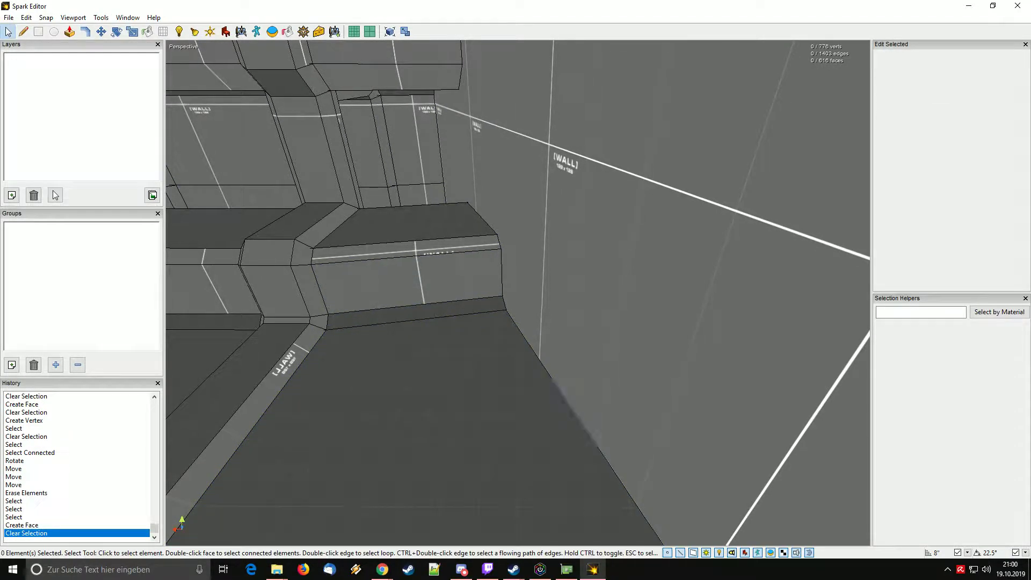
Select the edge loop around the end wall and add the adjoining floor faces and the ledge's front and sloped faces.
{"action": "left_click", "coordinate": [418, 312], "text": "ctrl"}
{"action": "left_click", "coordinate": [413, 284], "text": "ctrl"}
{"action": "right_click_drag", "start_coordinate": [414, 285], "coordinate": [569, 344]}
{"action": "left_click", "coordinate": [580, 343], "text": "ctrl"}
{"action": "left_click", "coordinate": [725, 343], "text": "ctrl"}
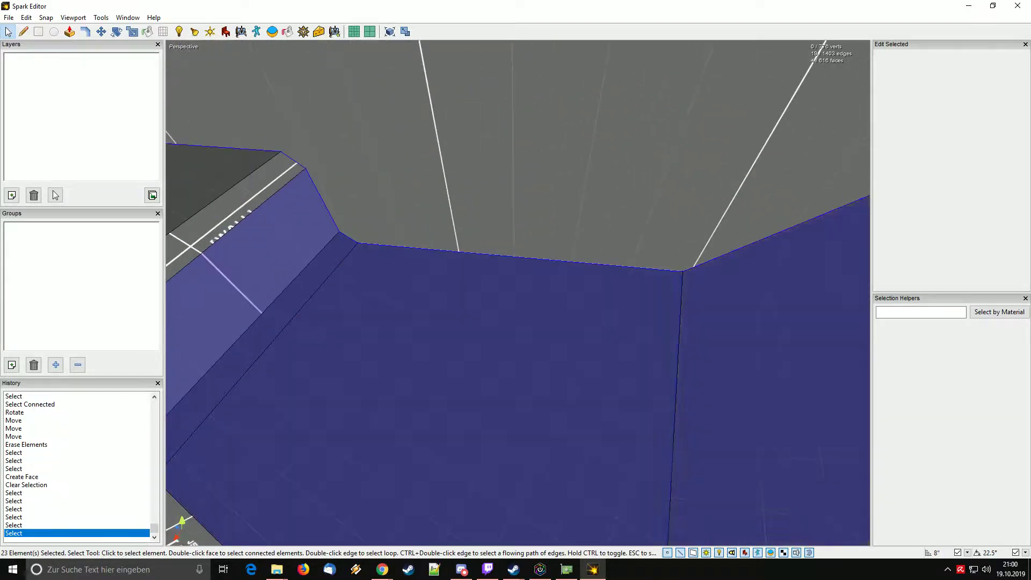
{"action": "right_click_drag", "start_coordinate": [724, 343], "coordinate": [547, 257]}
{"action": "left_click", "coordinate": [529, 378], "text": "ctrl"}
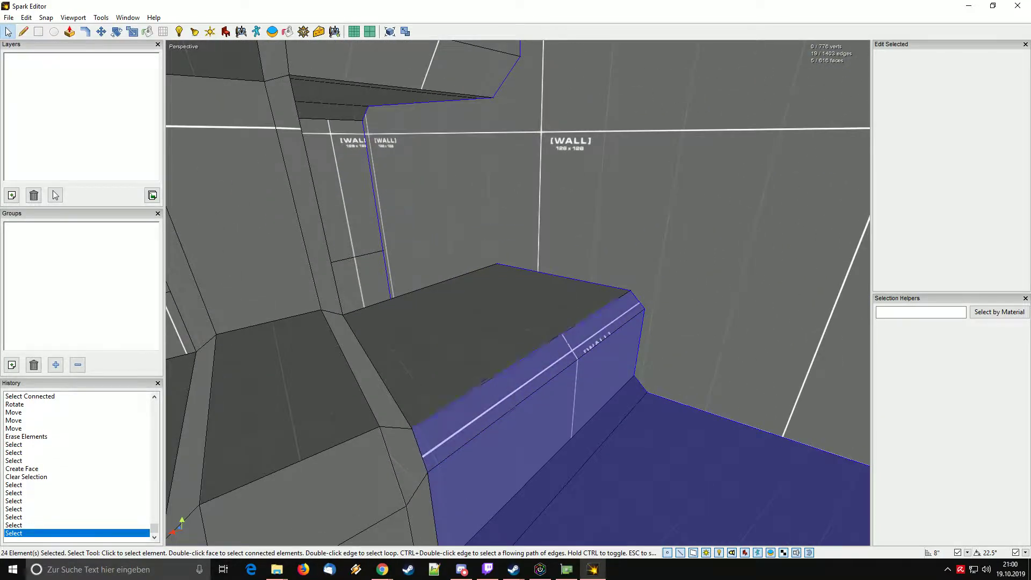
{"action": "left_click", "coordinate": [499, 338], "text": "ctrl"}
Add the ledge's back faces, the recess floor and the recess wall faces next to the end wall to the selection.
{"action": "right_click_drag", "start_coordinate": [499, 339], "coordinate": [397, 408]}
{"action": "left_click", "coordinate": [642, 338], "text": "ctrl"}
{"action": "left_click", "coordinate": [596, 371], "text": "ctrl"}
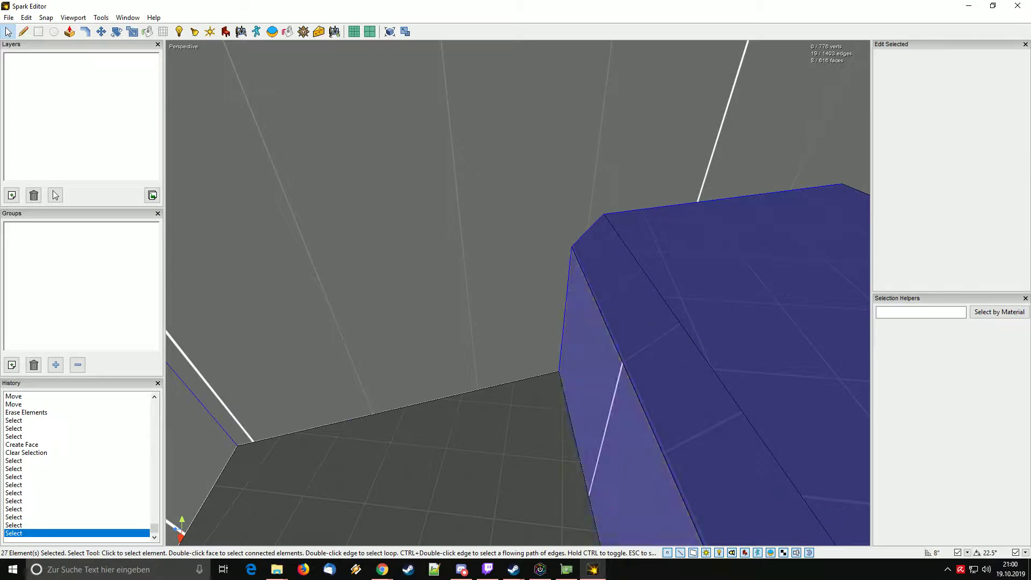
{"action": "left_click", "coordinate": [523, 424], "text": "ctrl"}
{"action": "right_click_drag", "start_coordinate": [523, 424], "coordinate": [344, 419]}
{"action": "left_click", "coordinate": [371, 349], "text": "ctrl"}
{"action": "left_click", "coordinate": [322, 177], "text": "ctrl"}
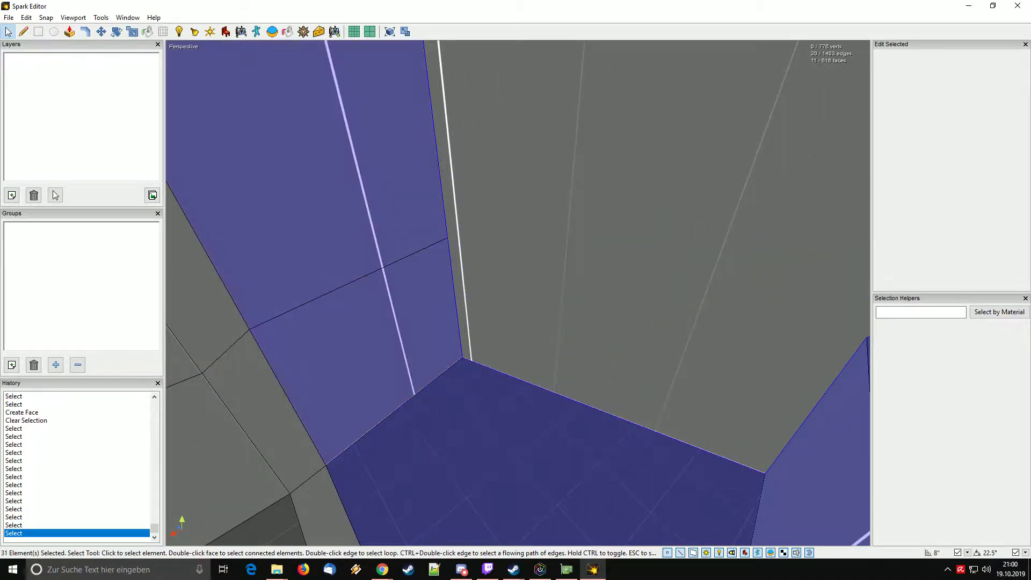
Add the underside faces above the recess and the overhang's front faces next to the end wall to the selection.
{"action": "right_click_drag", "start_coordinate": [322, 177], "coordinate": [333, 97]}
{"action": "left_click", "coordinate": [483, 204], "text": "ctrl"}
{"action": "left_click", "coordinate": [510, 92], "text": "ctrl"}
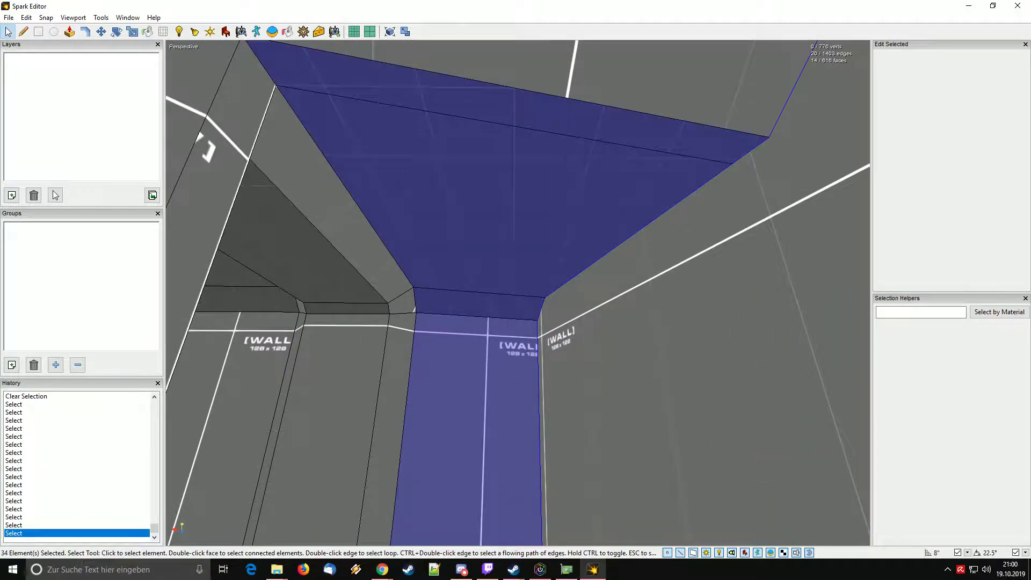
{"action": "right_click_drag", "start_coordinate": [510, 91], "coordinate": [483, 236]}
{"action": "left_click", "coordinate": [483, 376], "text": "ctrl"}
{"action": "left_click", "coordinate": [486, 301], "text": "ctrl"}
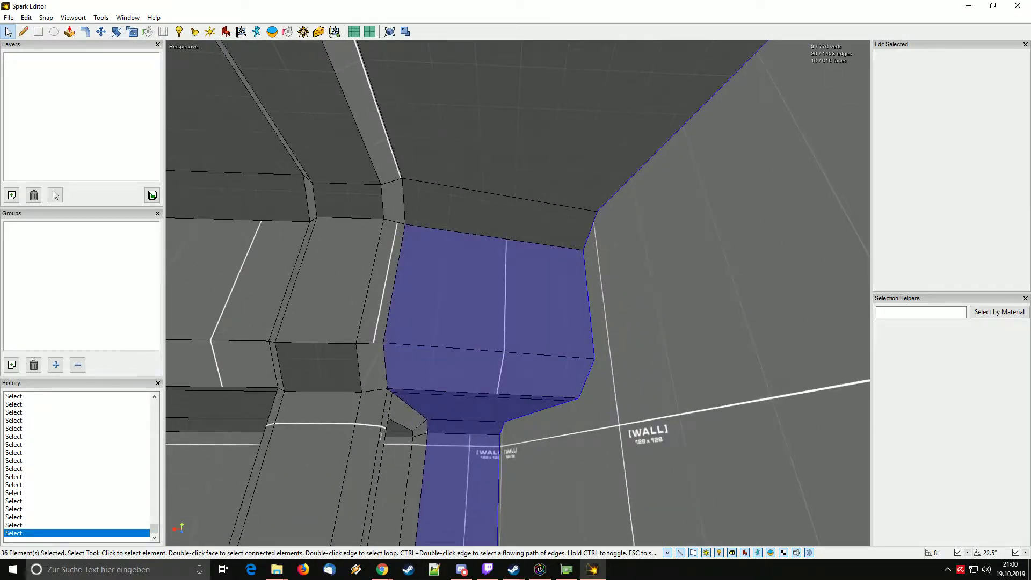
Complete the face selection with the remaining ceiling and opposite wall faces that border the end wall.
{"action": "left_click", "coordinate": [493, 217], "text": "ctrl"}
{"action": "left_click", "coordinate": [504, 145], "text": "ctrl"}
{"action": "right_click_drag", "start_coordinate": [504, 145], "coordinate": [724, 145]}
{"action": "right_click_drag", "start_coordinate": [526, 241], "coordinate": [516, 236]}
{"action": "left_click", "coordinate": [516, 236], "text": "ctrl"}
{"action": "left_click", "coordinate": [515, 403], "text": "ctrl"}
{"action": "right_click_drag", "start_coordinate": [516, 402], "coordinate": [467, 244]}
Try to trim the selected faces along the end wall's edge loop using the Together method.
{"action": "key", "text": "t"}
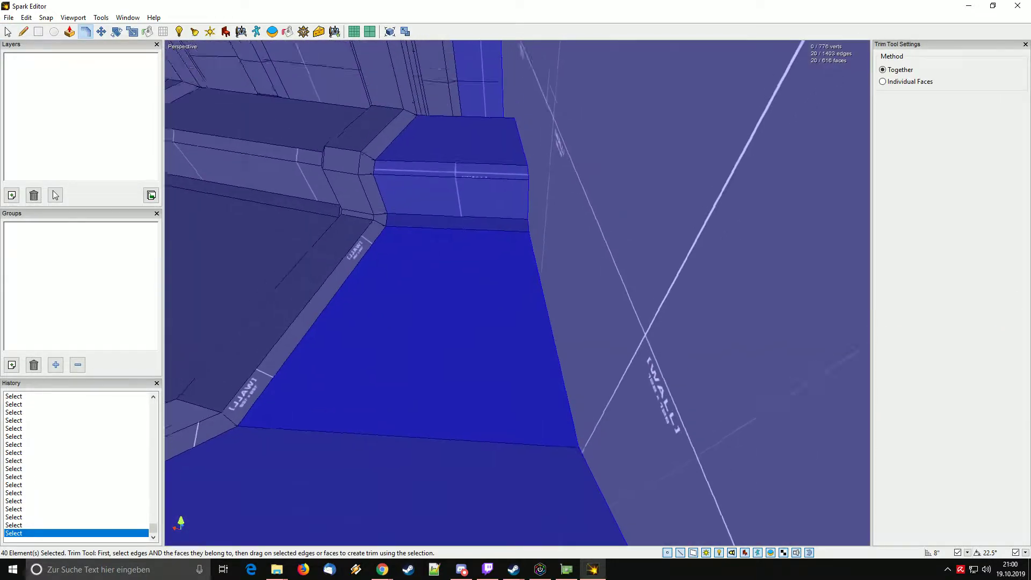
{"action": "right_click_drag", "start_coordinate": [467, 290], "coordinate": [499, 316]}
{"action": "left_click_drag", "start_coordinate": [540, 327], "coordinate": [505, 327]}
{"action": "key", "text": "ctrl+z"}
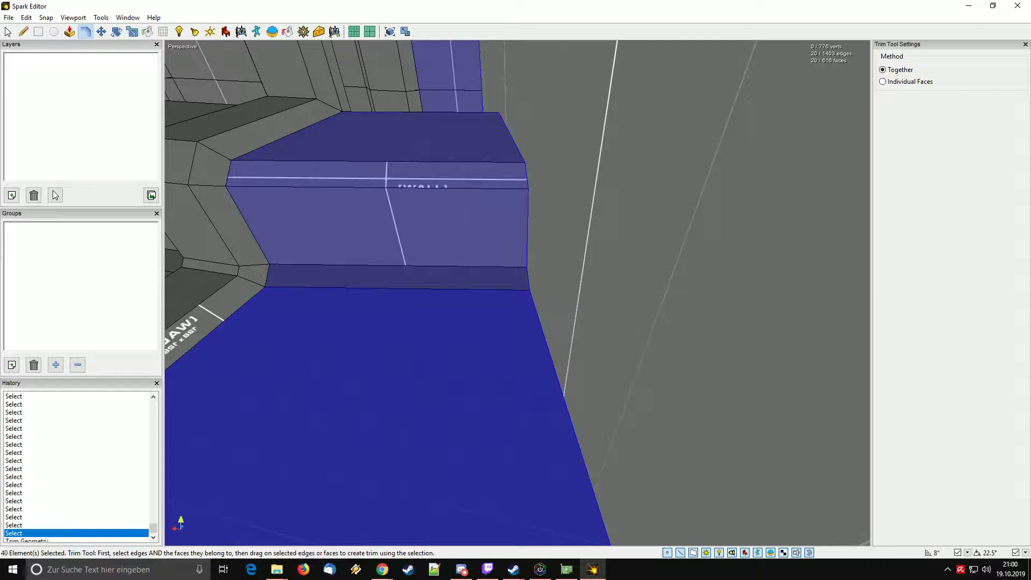
{"action": "left_click_drag", "start_coordinate": [505, 344], "coordinate": [450, 344]}
{"action": "key", "text": "ctrl+z"}
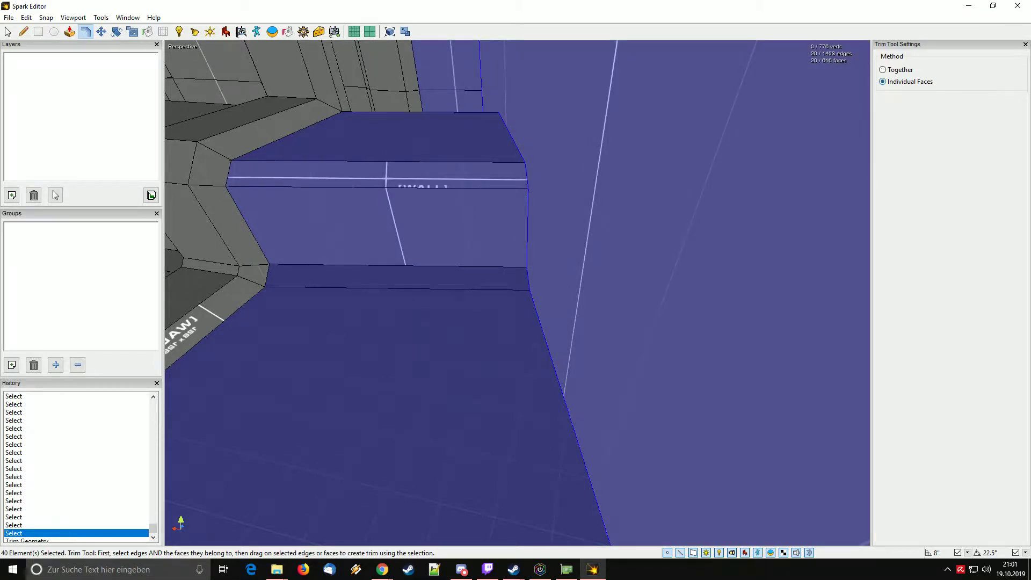
Trim the selected edge loop with the Individual Faces method on both the corridor faces and the adjoining wall side, using 8" there.
{"action": "left_click_drag", "start_coordinate": [532, 344], "coordinate": [506, 343]}
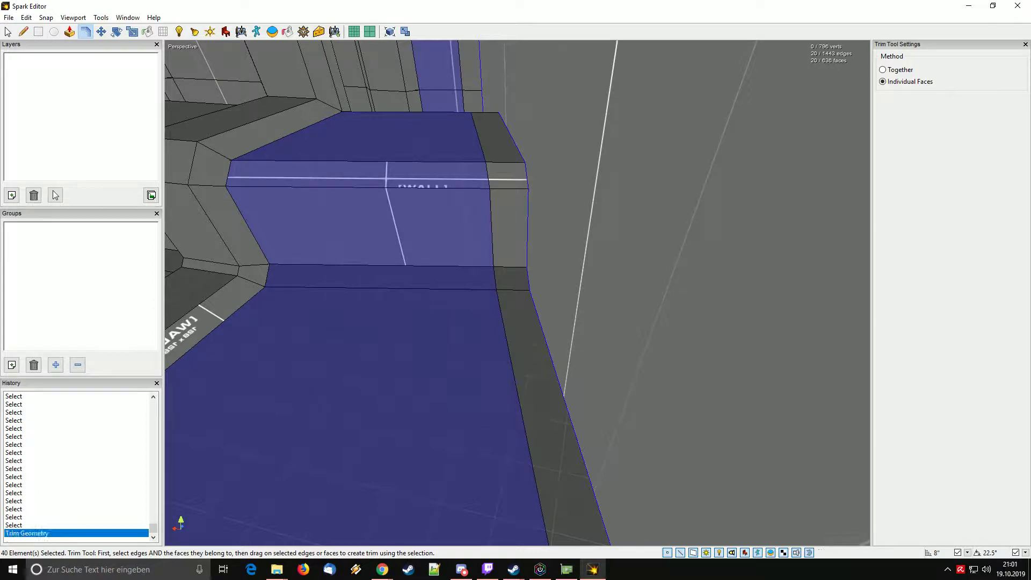
{"action": "middle_click_drag", "start_coordinate": [505, 344], "coordinate": [569, 354]}
{"action": "left_click_drag", "start_coordinate": [537, 363], "coordinate": [554, 357]}
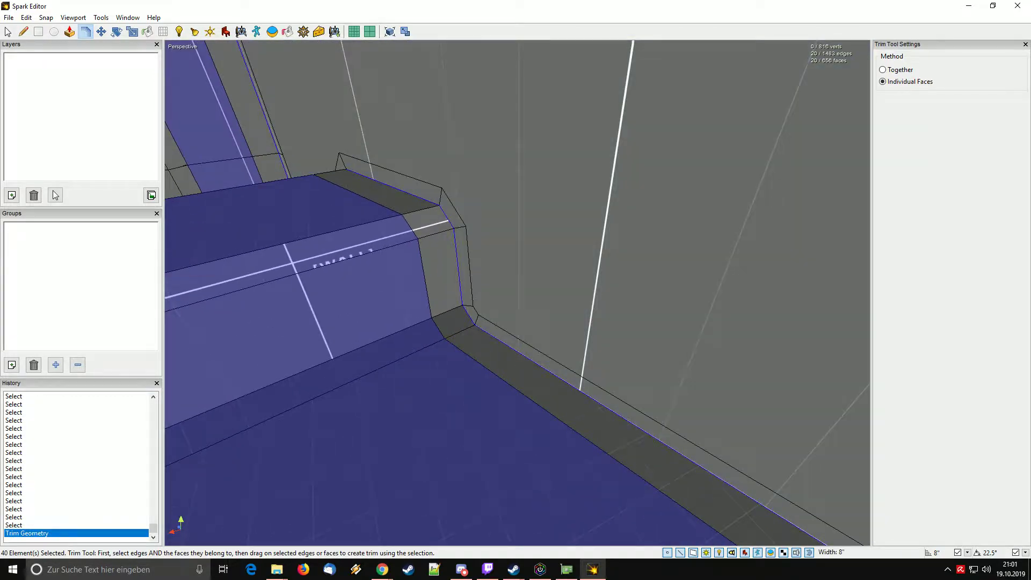
{"action": "middle_click_drag", "start_coordinate": [554, 357], "coordinate": [536, 343]}
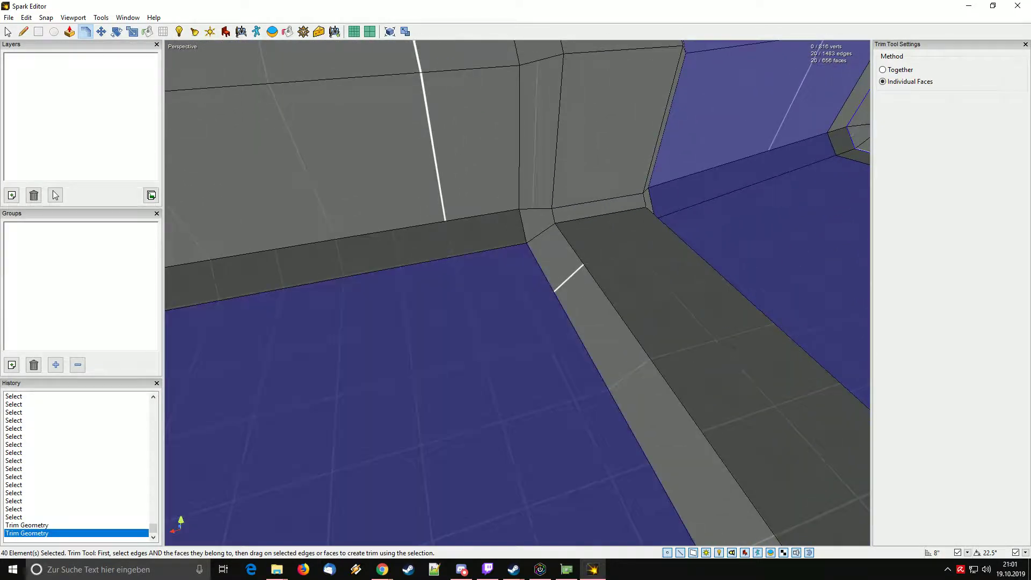
Clear the selection and check the size of the existing narrow floor strip with the Scale tool.
{"action": "key", "text": "space"}
{"action": "left_click", "coordinate": [593, 325]}
{"action": "key", "text": "s"}
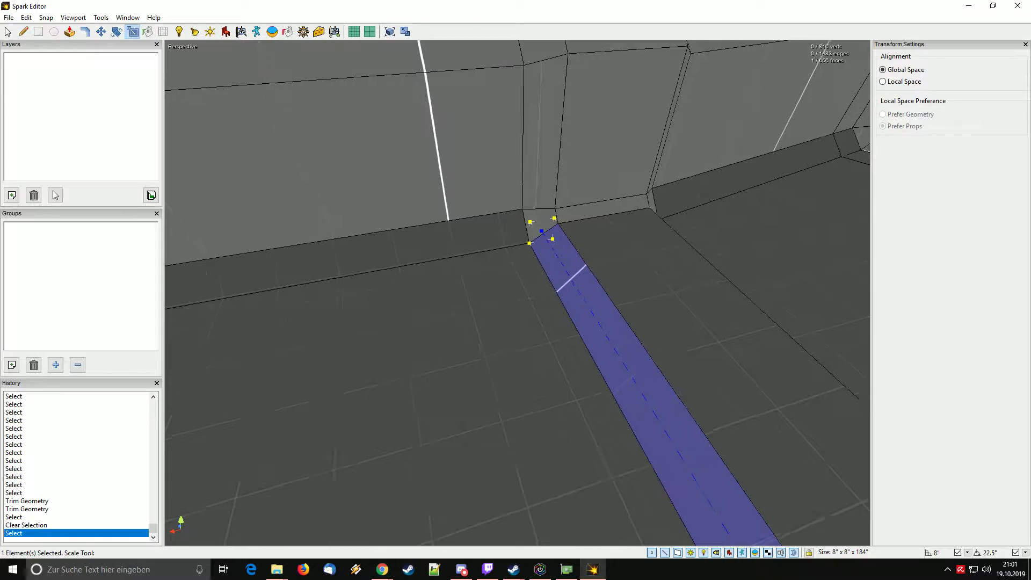
{"action": "middle_click_drag", "start_coordinate": [553, 290], "coordinate": [698, 285]}
{"action": "key", "text": "space"}
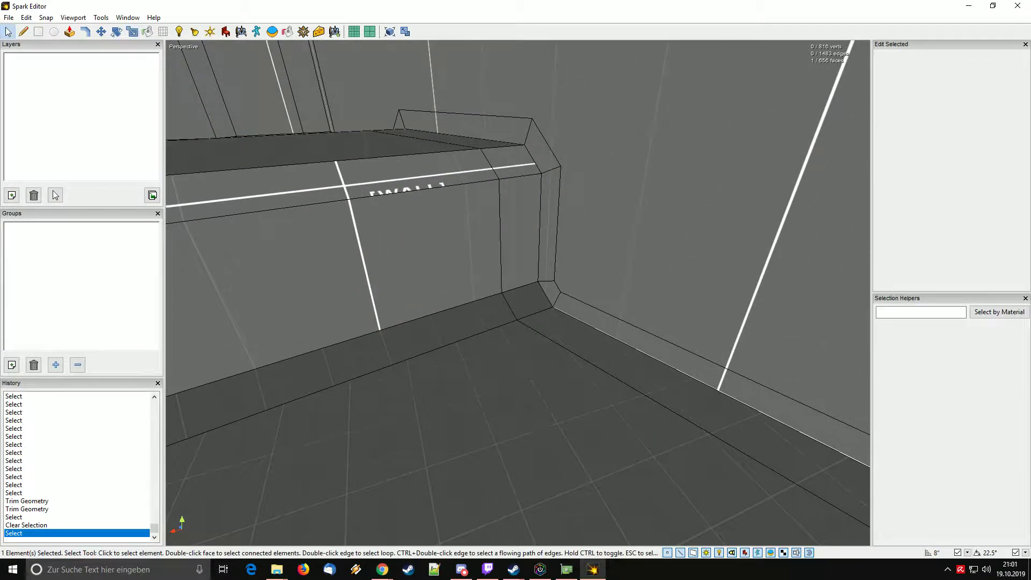
{"action": "double_click", "coordinate": [580, 354]}
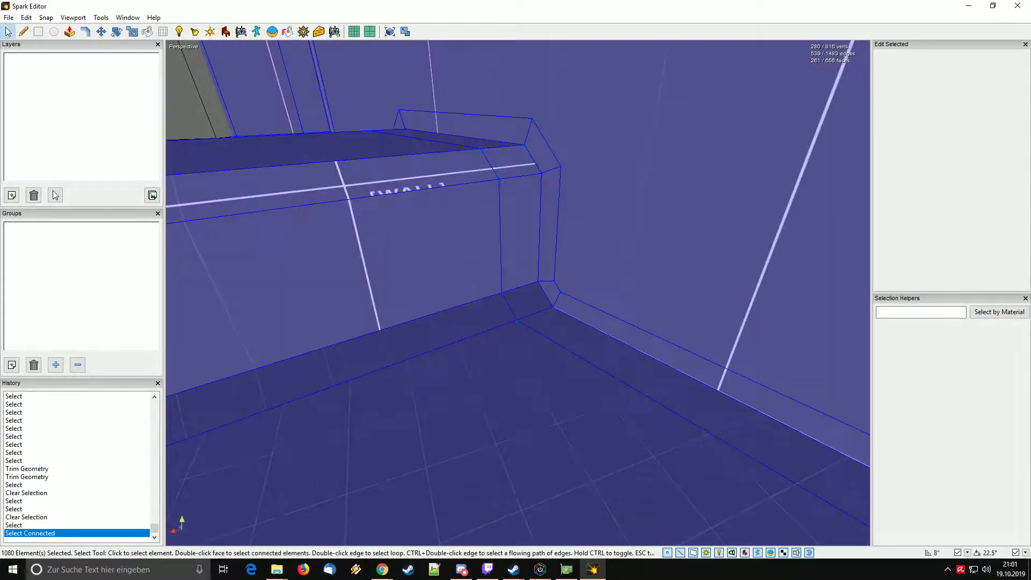
{"action": "key", "text": "Escape"}
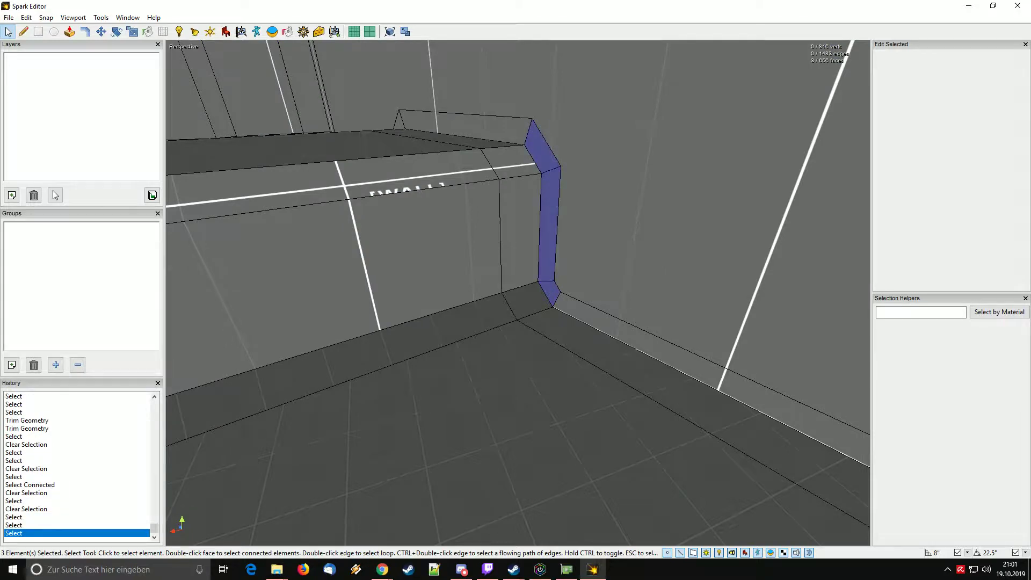
{"action": "middle_click_drag", "start_coordinate": [517, 293], "coordinate": [652, 319]}
{"action": "middle_click_drag", "start_coordinate": [518, 293], "coordinate": [569, 322]}
{"action": "key", "text": "Escape"}
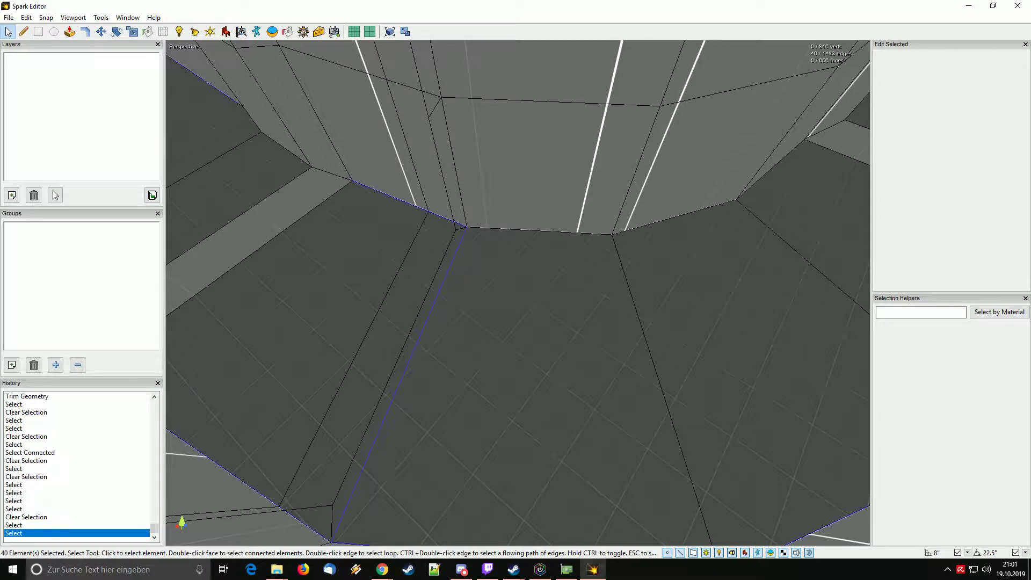
{"action": "key", "text": "Escape"}
Select the two edge loops that bound the curved corridor segment beside the round column.
{"action": "middle_click_drag", "start_coordinate": [518, 292], "coordinate": [596, 343]}
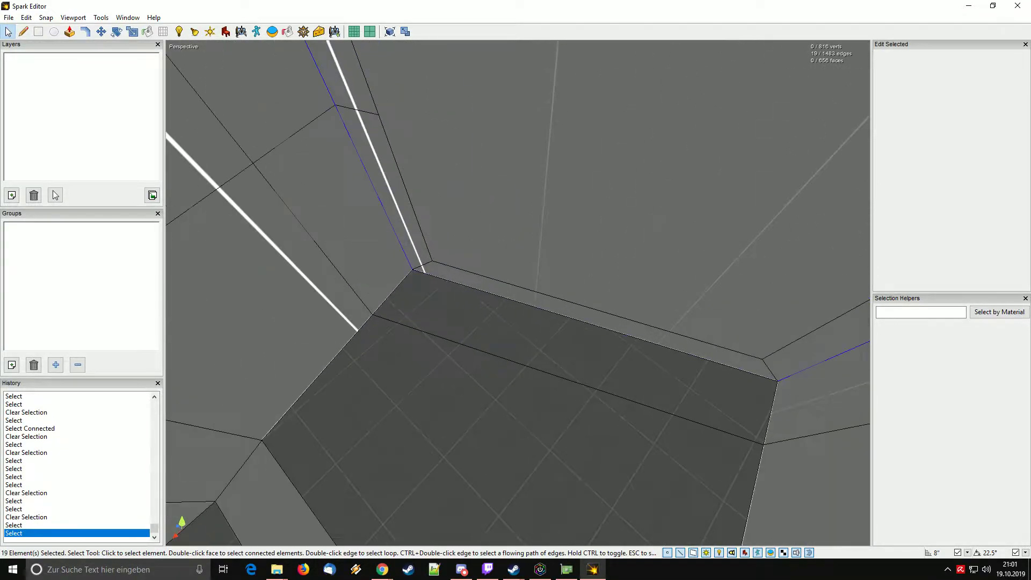
{"action": "middle_click_drag", "start_coordinate": [517, 292], "coordinate": [638, 281]}
{"action": "middle_click_drag", "start_coordinate": [518, 292], "coordinate": [451, 327]}
{"action": "left_click", "coordinate": [537, 322], "text": "ctrl"}
{"action": "left_click", "coordinate": [85, 31]}
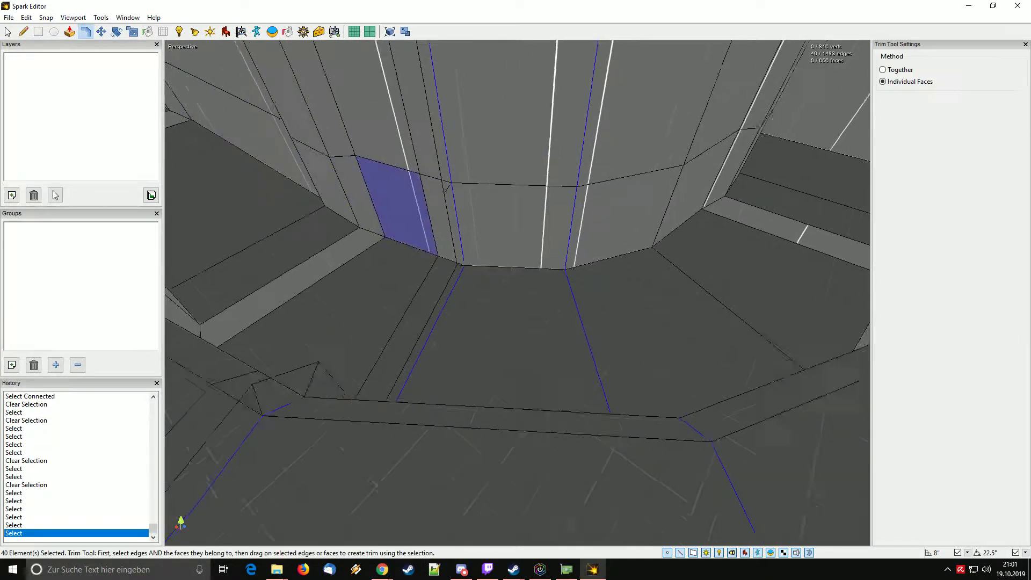
{"action": "middle_click_drag", "start_coordinate": [394, 204], "coordinate": [396, 145]}
{"action": "middle_click_drag", "start_coordinate": [518, 293], "coordinate": [518, 328]}
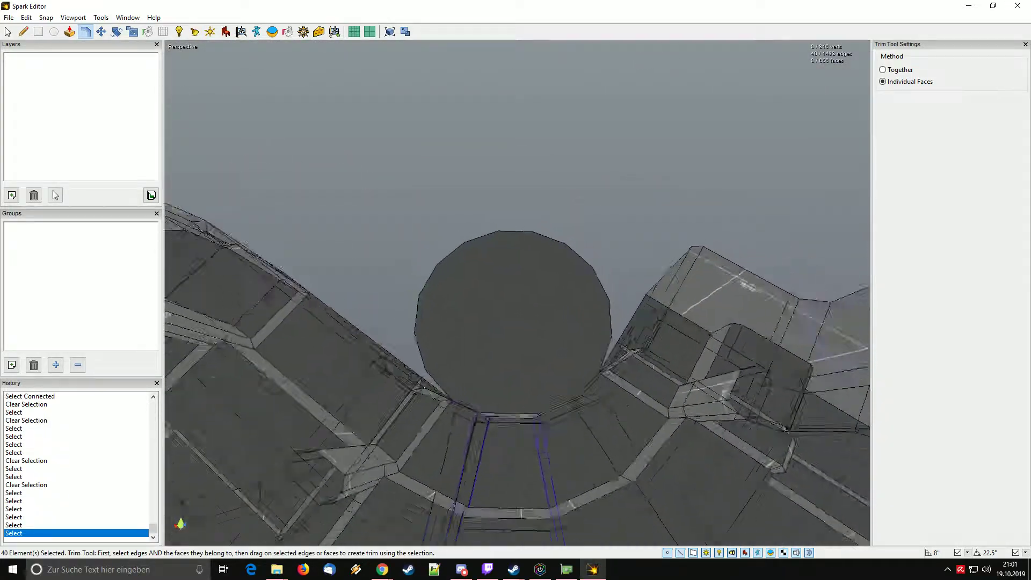
{"action": "scroll", "coordinate": [517, 292], "scroll_direction": "down", "scroll_amount": 4}
{"action": "middle_click_drag", "start_coordinate": [517, 292], "coordinate": [517, 263]}
{"action": "key", "text": "space"}
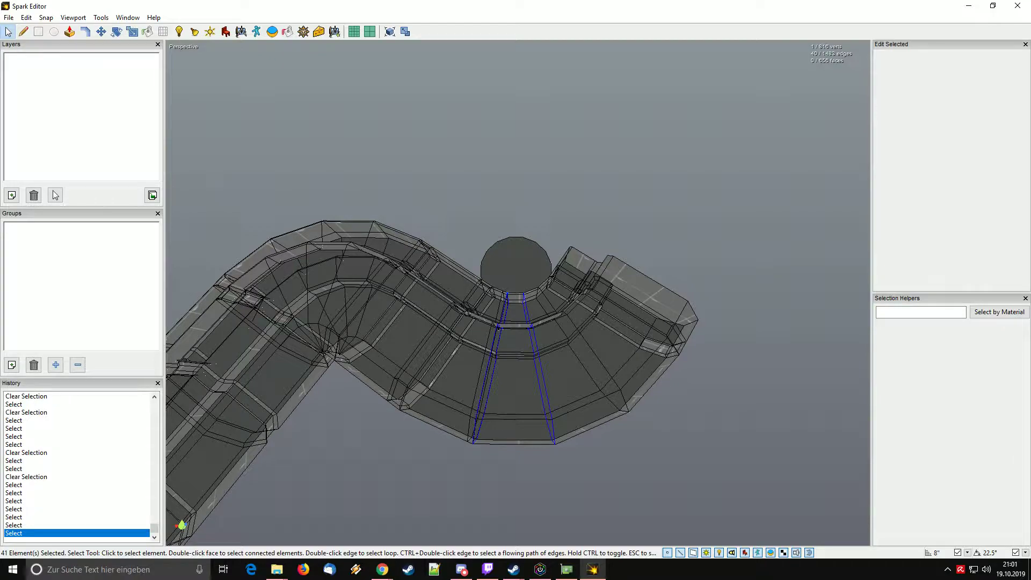
{"action": "middle_click_drag", "start_coordinate": [518, 293], "coordinate": [395, 317]}
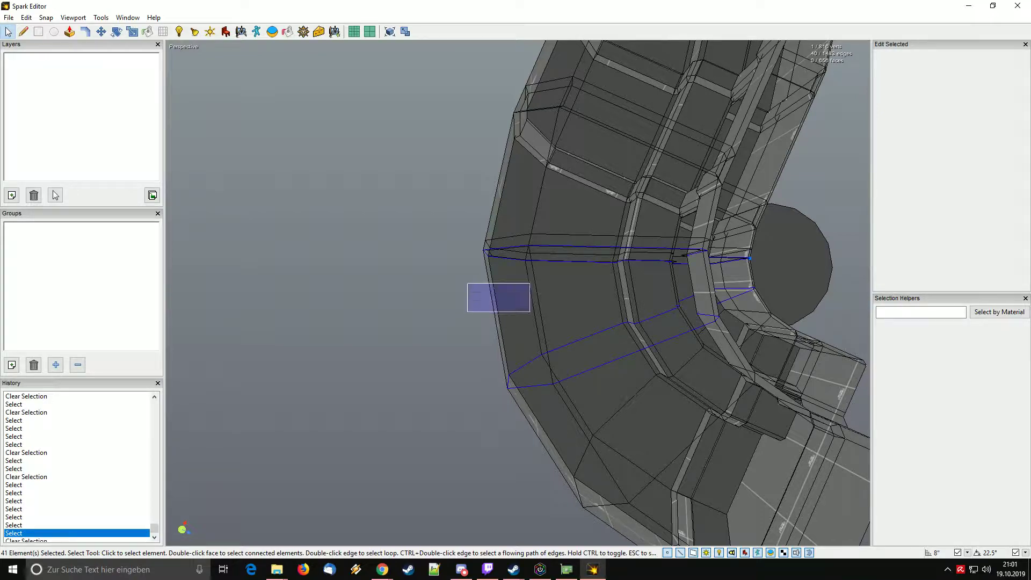
Add the floor and ledge faces between the two selected edge loops of the curved segment.
{"action": "left_click_drag", "start_coordinate": [564, 329], "coordinate": [564, 330], "text": "ctrl"}
{"action": "middle_click_drag", "start_coordinate": [564, 330], "coordinate": [665, 271]}
{"action": "middle_click_drag", "start_coordinate": [537, 257], "coordinate": [606, 177]}
{"action": "left_click", "coordinate": [569, 164], "text": "ctrl"}
{"action": "left_click", "coordinate": [586, 267], "text": "ctrl"}
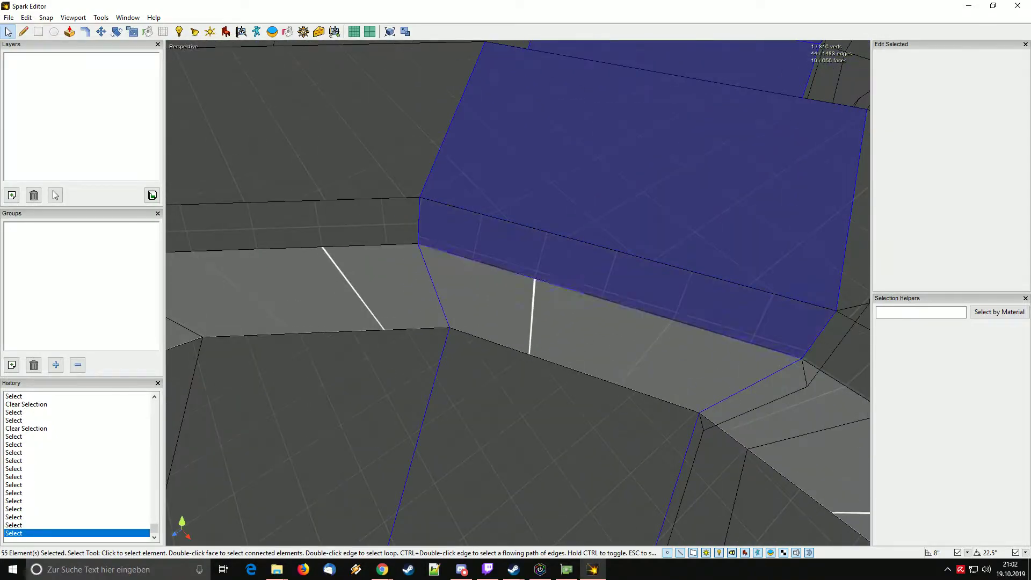
{"action": "left_click", "coordinate": [582, 330], "text": "ctrl"}
{"action": "left_click", "coordinate": [569, 405], "text": "ctrl"}
{"action": "middle_click_drag", "start_coordinate": [569, 405], "coordinate": [451, 300]}
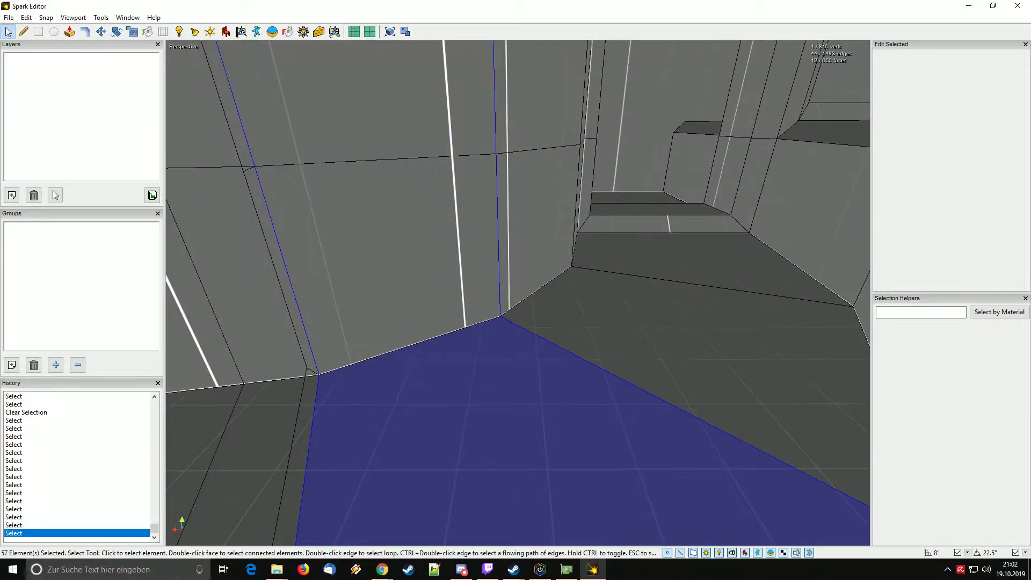
Add the curved segment's inner wall faces and the sloped and flat faces directly above them to the selection.
{"action": "left_click", "coordinate": [451, 257], "text": "ctrl"}
{"action": "left_click", "coordinate": [446, 140], "text": "ctrl"}
{"action": "middle_click_drag", "start_coordinate": [445, 140], "coordinate": [467, 135]}
{"action": "left_click", "coordinate": [485, 304], "text": "ctrl"}
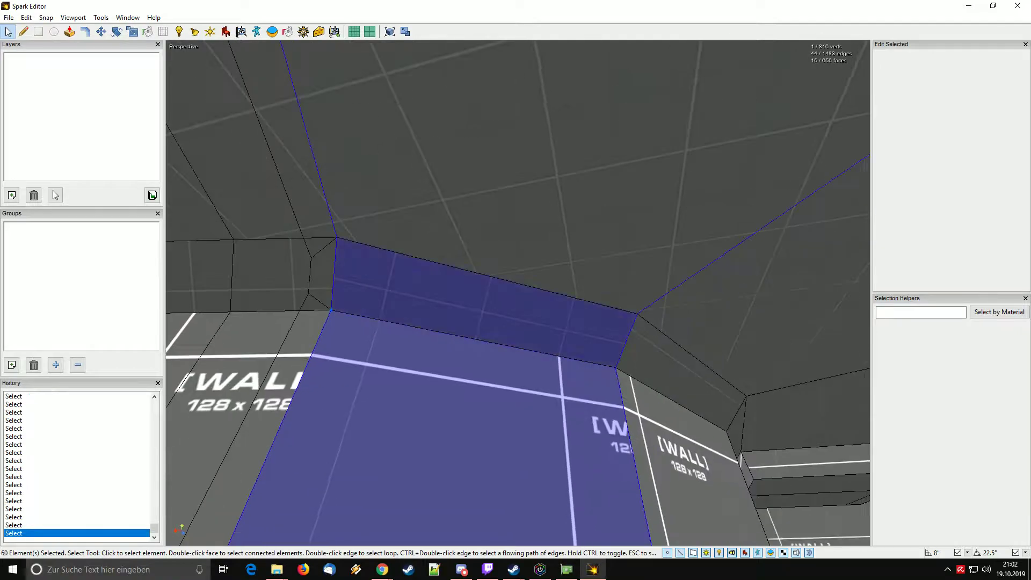
{"action": "left_click", "coordinate": [497, 214], "text": "ctrl"}
Add the overhang faces and upper ceiling faces between the two edge loops to the selection.
{"action": "middle_click_drag", "start_coordinate": [496, 215], "coordinate": [698, 231]}
{"action": "left_click", "coordinate": [457, 351], "text": "ctrl"}
{"action": "left_click", "coordinate": [461, 287], "text": "ctrl"}
{"action": "left_click", "coordinate": [470, 182], "text": "ctrl"}
{"action": "left_click", "coordinate": [484, 94], "text": "ctrl"}
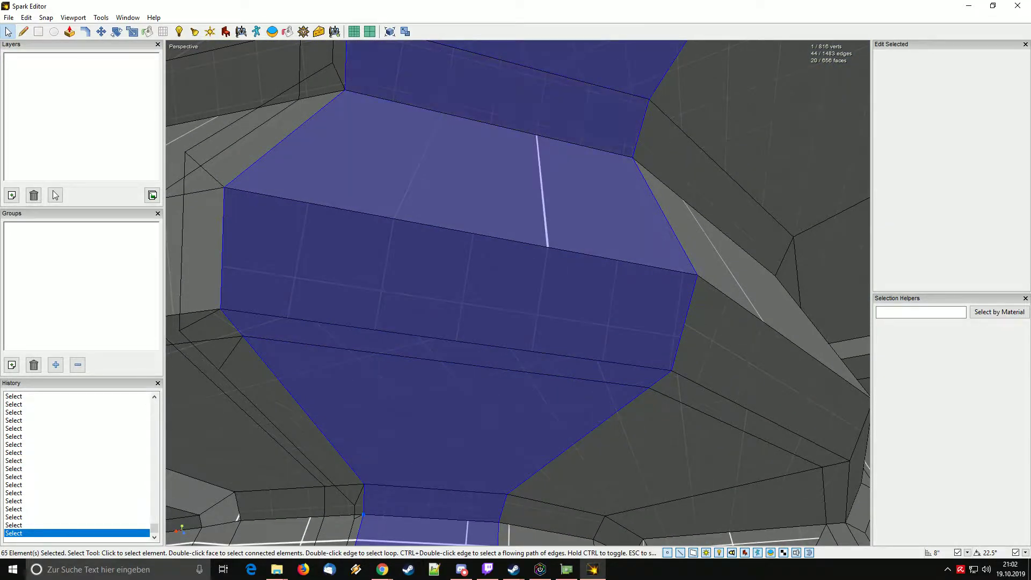
{"action": "middle_click_drag", "start_coordinate": [483, 94], "coordinate": [407, 242]}
{"action": "middle_click_drag", "start_coordinate": [516, 290], "coordinate": [515, 252]}
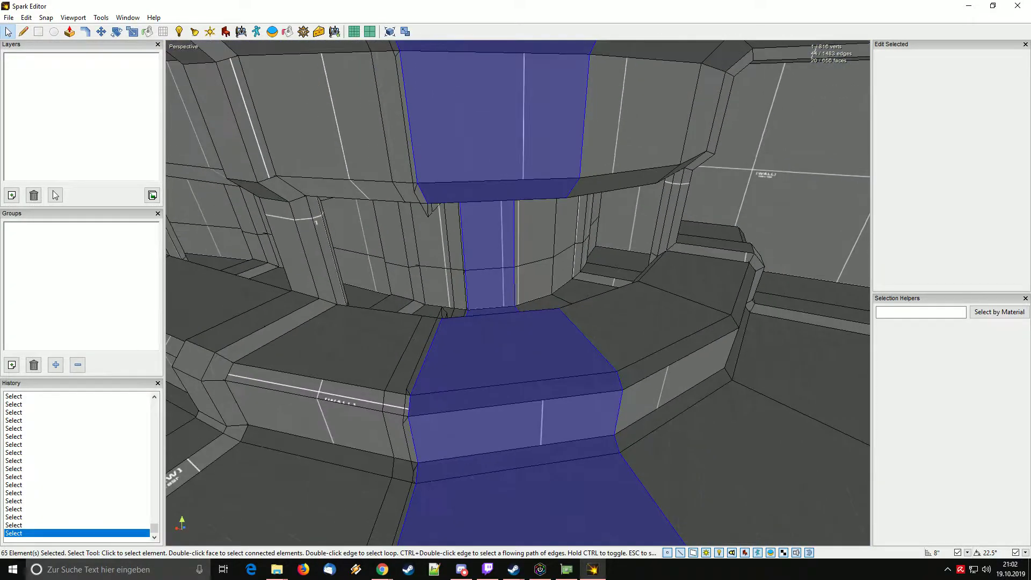
Try to trim the curved segment's selected faces along both bounding edge loops with the Individual Faces method.
{"action": "key", "text": "t"}
{"action": "middle_click_drag", "start_coordinate": [515, 289], "coordinate": [516, 365]}
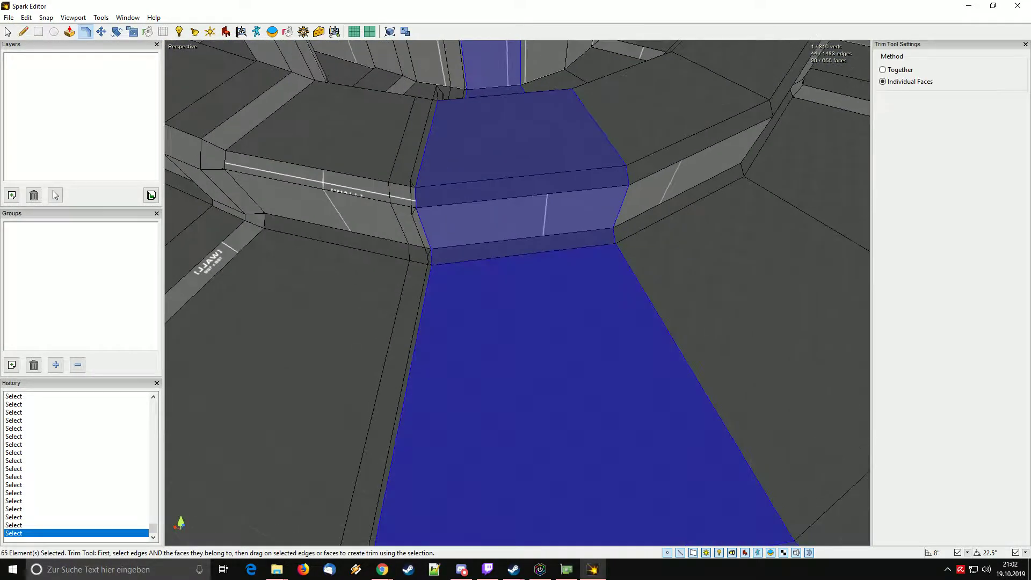
{"action": "left_click_drag", "start_coordinate": [516, 333], "coordinate": [550, 332]}
{"action": "middle_click_drag", "start_coordinate": [516, 333], "coordinate": [607, 327]}
{"action": "key", "text": "ctrl+z"}
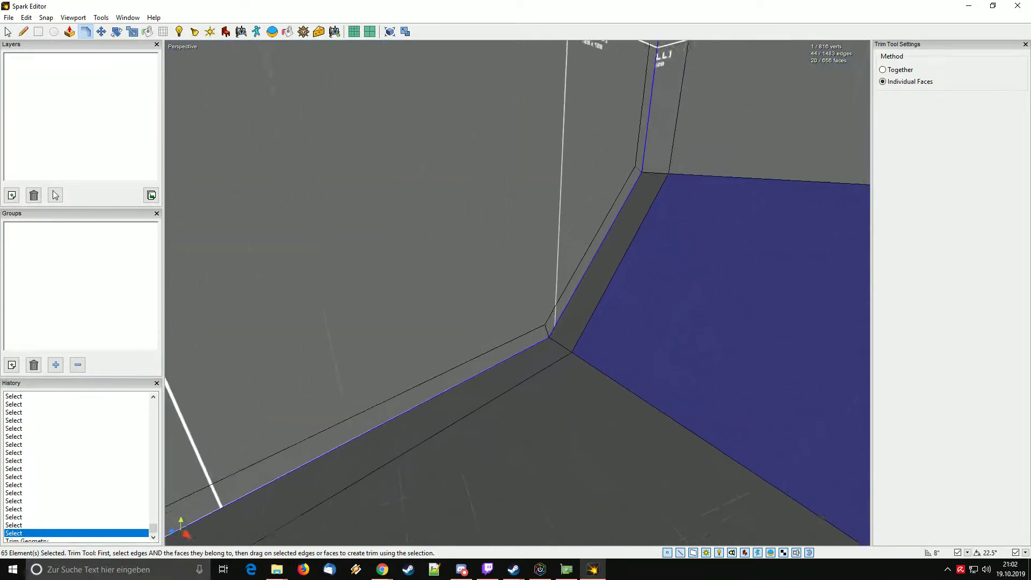
Clear the selection and select all corridor geometry connected to the wall face.
{"action": "key", "text": "Escape"}
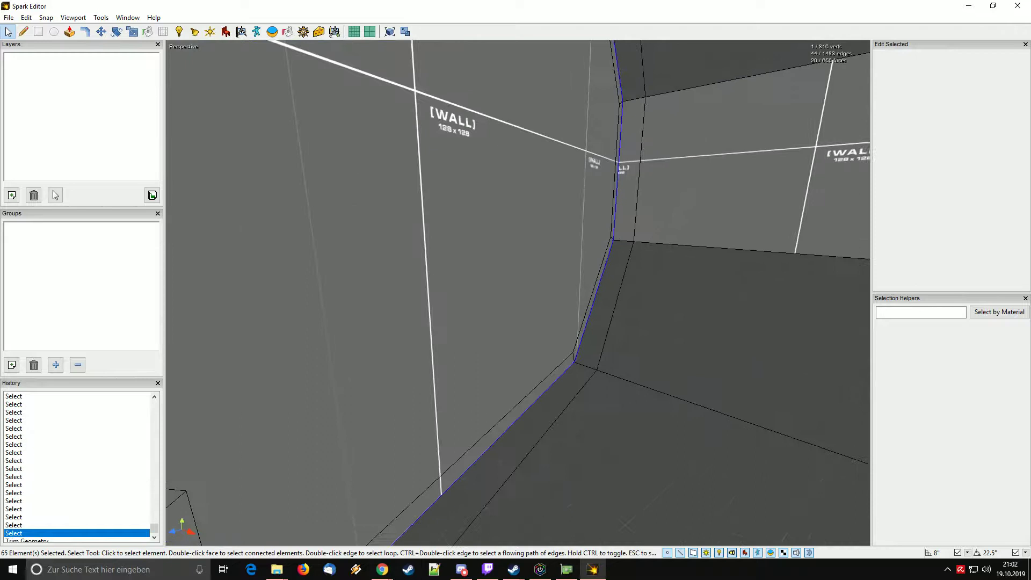
{"action": "double_click", "coordinate": [517, 293]}
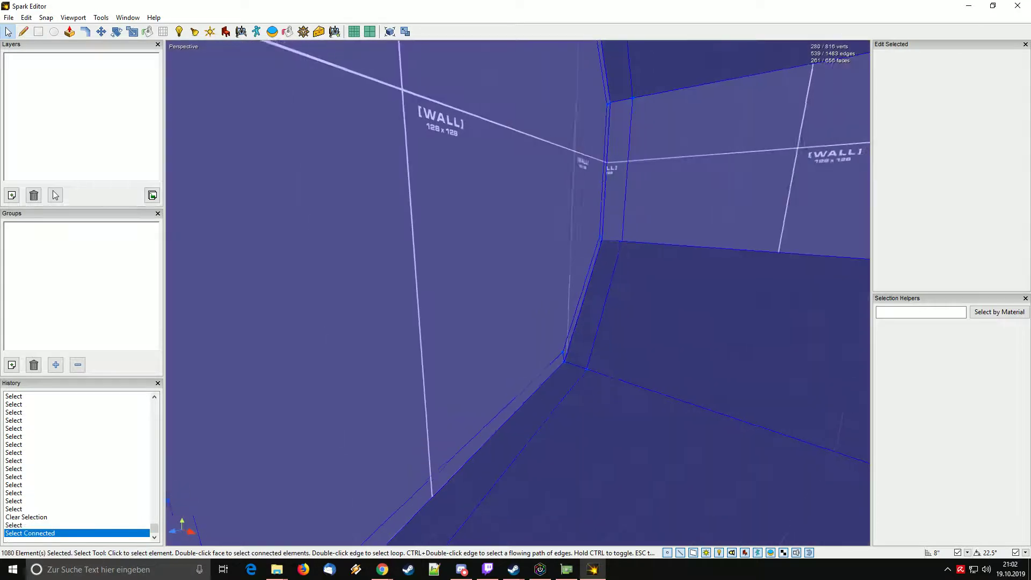
{"action": "key", "text": "a"}
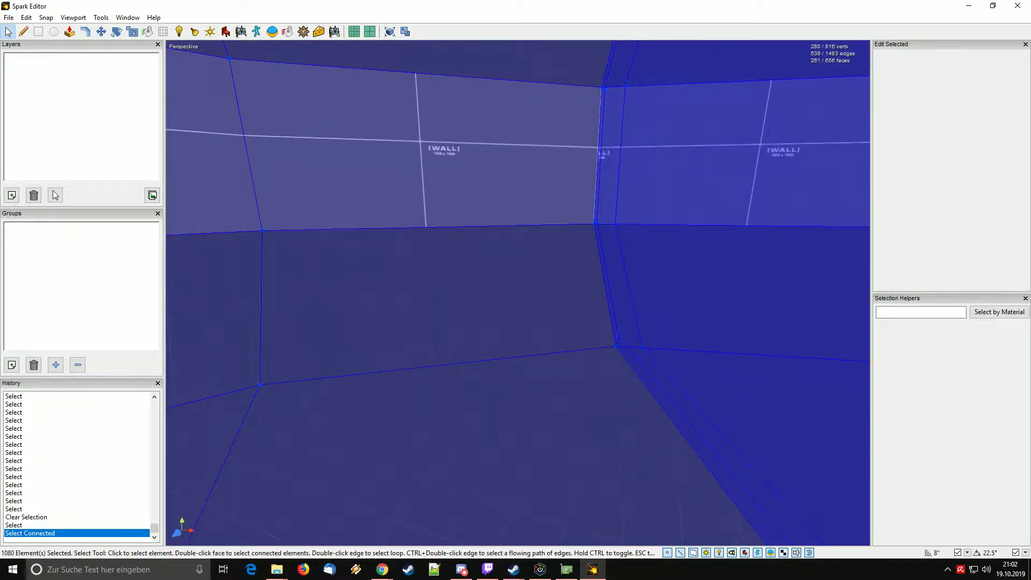
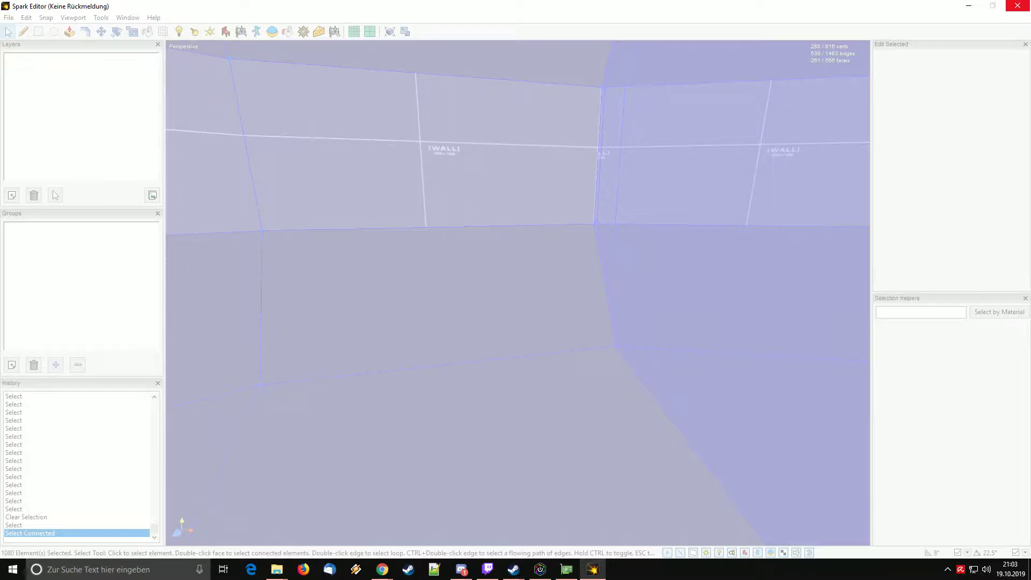
Close the unresponsive editor and relaunch Spark Editor from its shortcut in the Spiele folder.
{"action": "left_click", "coordinate": [483, 296]}
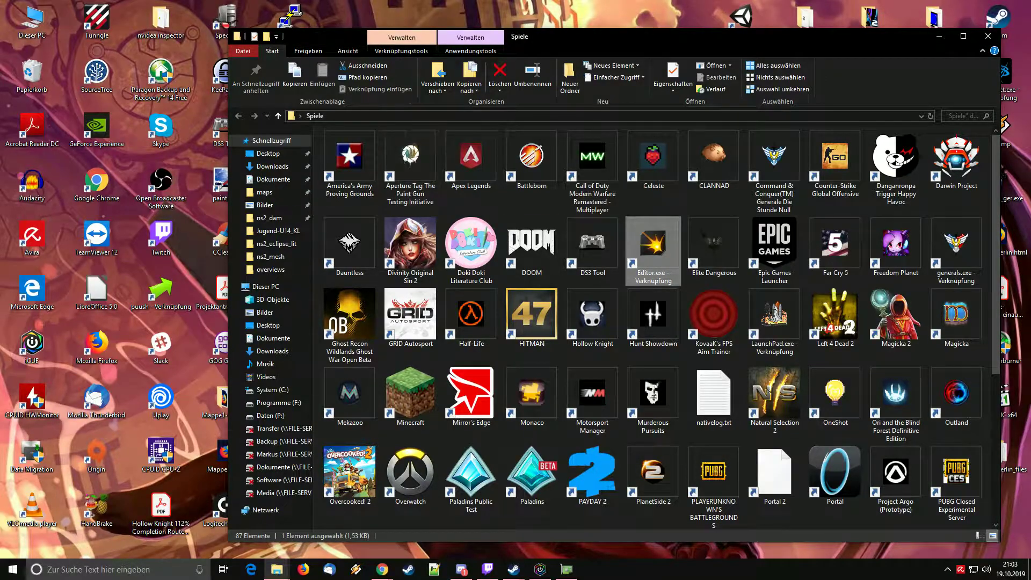
{"action": "key", "text": "Return"}
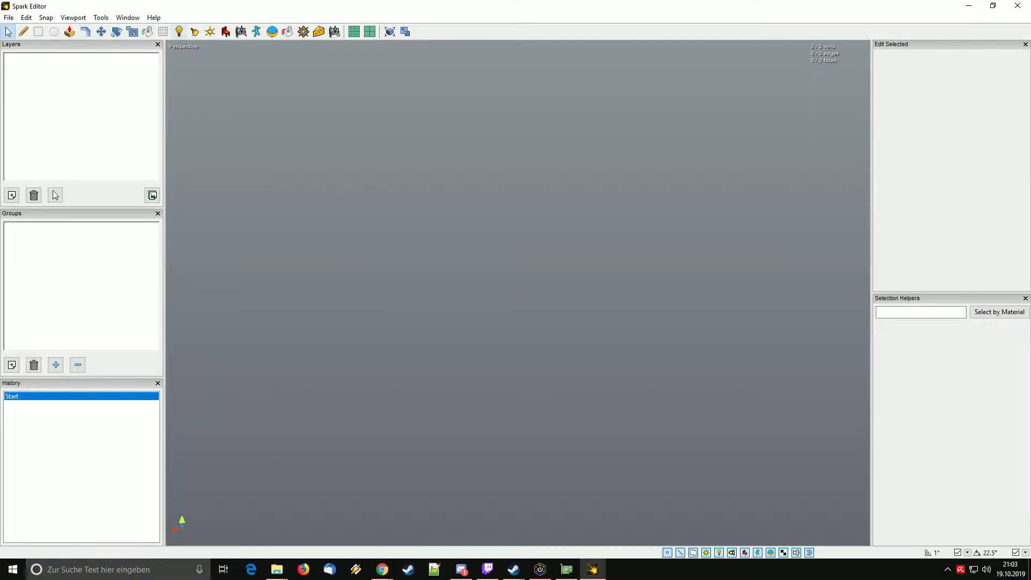
Open the most recent backup, .autobackup3.level, from the editor's autobackup folder.
{"action": "key", "text": "alt+h"}
{"action": "key", "text": "Down"}
{"action": "key", "text": "Down"}
{"action": "key", "text": "Return"}
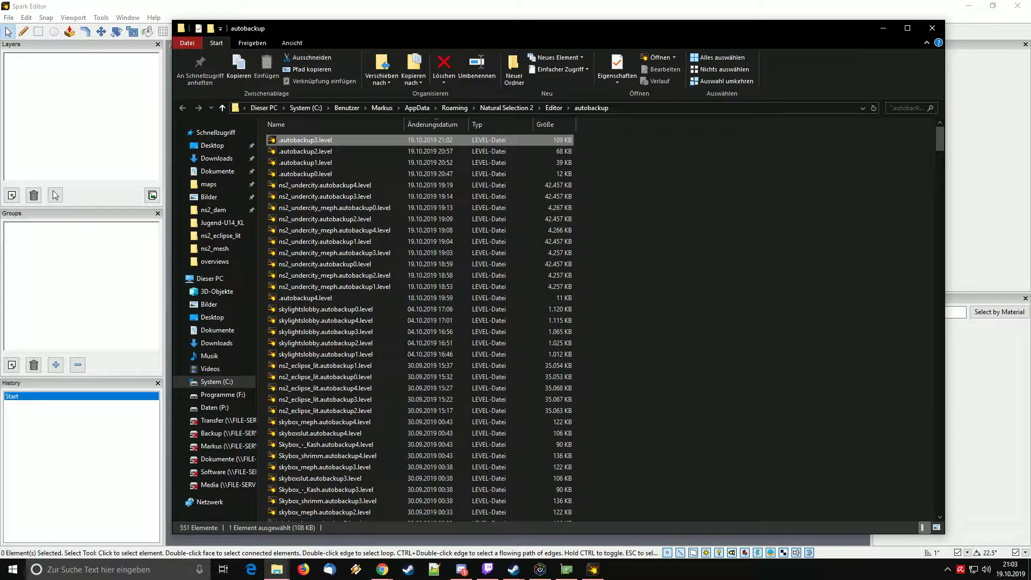
{"action": "key", "text": "Return"}
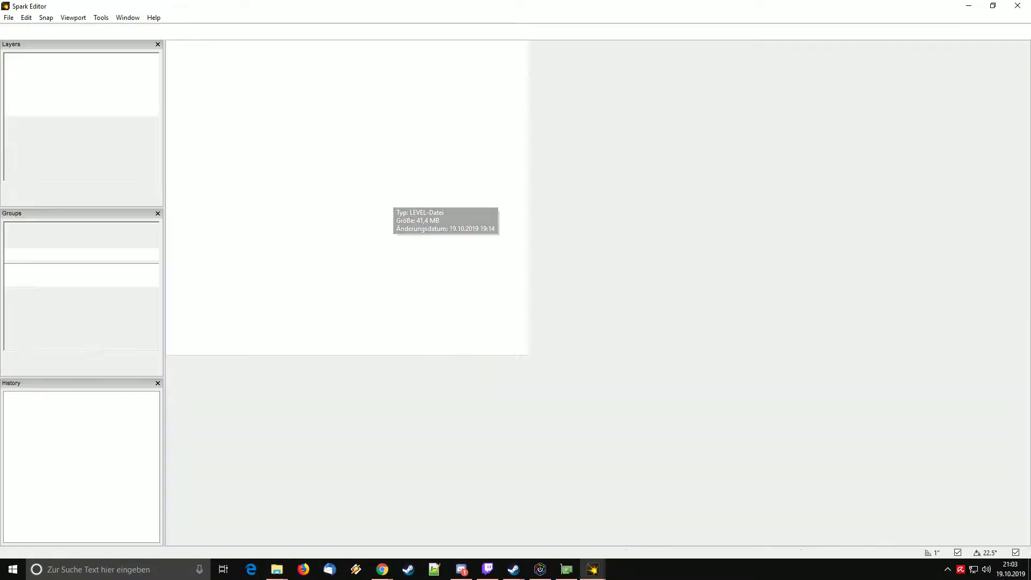
{"action": "right_click_drag", "start_coordinate": [517, 293], "coordinate": [612, 306]}
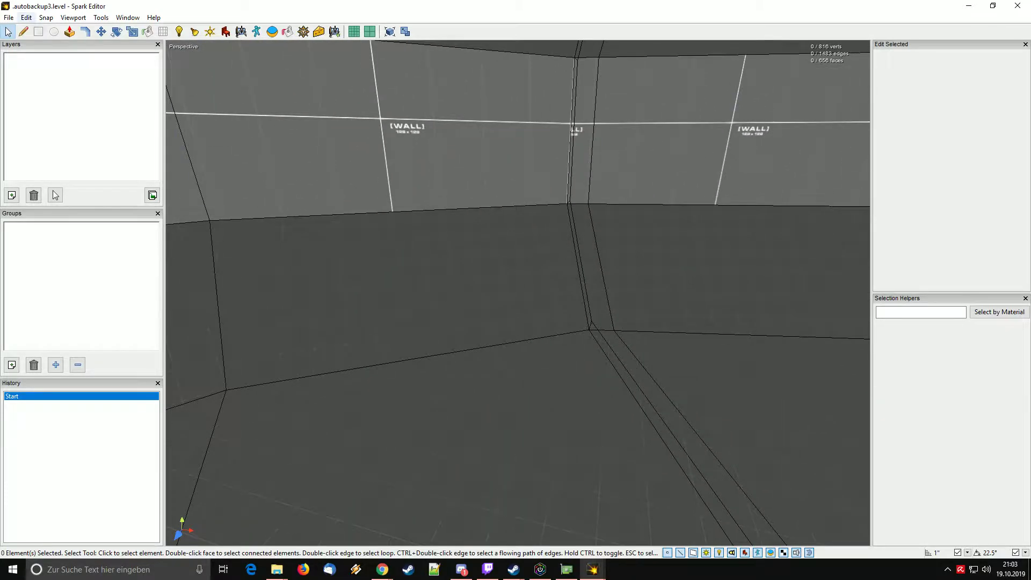
Select all connected corridor geometry, weld its vertices, and clear the selection.
{"action": "left_click", "coordinate": [8, 18]}
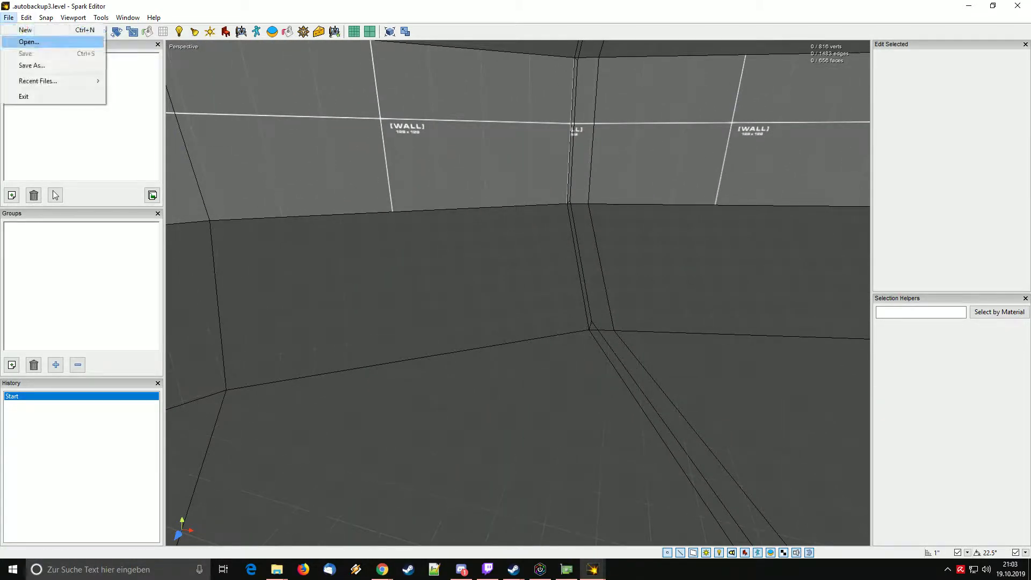
{"action": "double_click", "coordinate": [322, 172]}
{"action": "mouse_move", "coordinate": [518, 292]}
{"action": "right_mouse_down"}
{"action": "mouse_move", "coordinate": [558, 317]}
{"action": "mouse_move", "coordinate": [526, 344]}
{"action": "mouse_move", "coordinate": [488, 325]}
{"action": "mouse_move", "coordinate": [500, 311]}
{"action": "mouse_move", "coordinate": [515, 355]}
{"action": "mouse_move", "coordinate": [537, 371]}
{"action": "mouse_move", "coordinate": [558, 354]}
{"action": "mouse_move", "coordinate": [532, 322]}
{"action": "mouse_move", "coordinate": [376, 285]}
{"action": "mouse_move", "coordinate": [354, 268]}
{"action": "mouse_move", "coordinate": [355, 247]}
{"action": "mouse_move", "coordinate": [333, 322]}
{"action": "mouse_move", "coordinate": [290, 333]}
{"action": "right_mouse_up"}
{"action": "key", "text": "ctrl+w"}
{"action": "key", "text": "Escape"}
Select the stray piece of connected geometry in the corridor and erase it.
{"action": "left_click", "coordinate": [85, 31]}
{"action": "key", "text": "space"}
{"action": "key", "text": "d"}
{"action": "double_click", "coordinate": [562, 343]}
{"action": "key", "text": "space"}
{"action": "double_click", "coordinate": [354, 279]}
{"action": "key", "text": "Delete"}
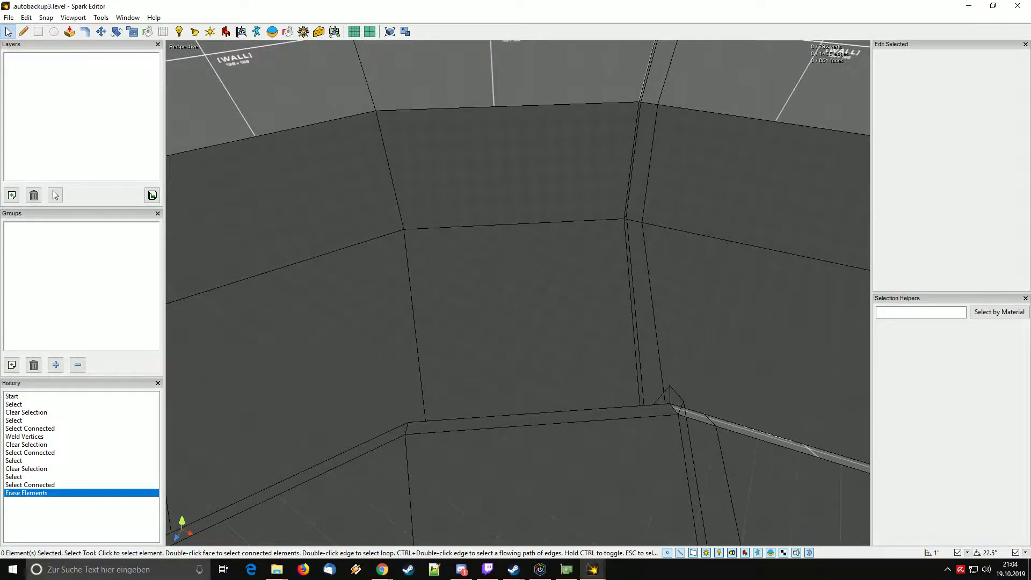
Box-select the full ring of faces of one segment in the middle of the corridor's curve.
{"action": "scroll", "coordinate": [475, 223], "scroll_direction": "down", "scroll_amount": 10}
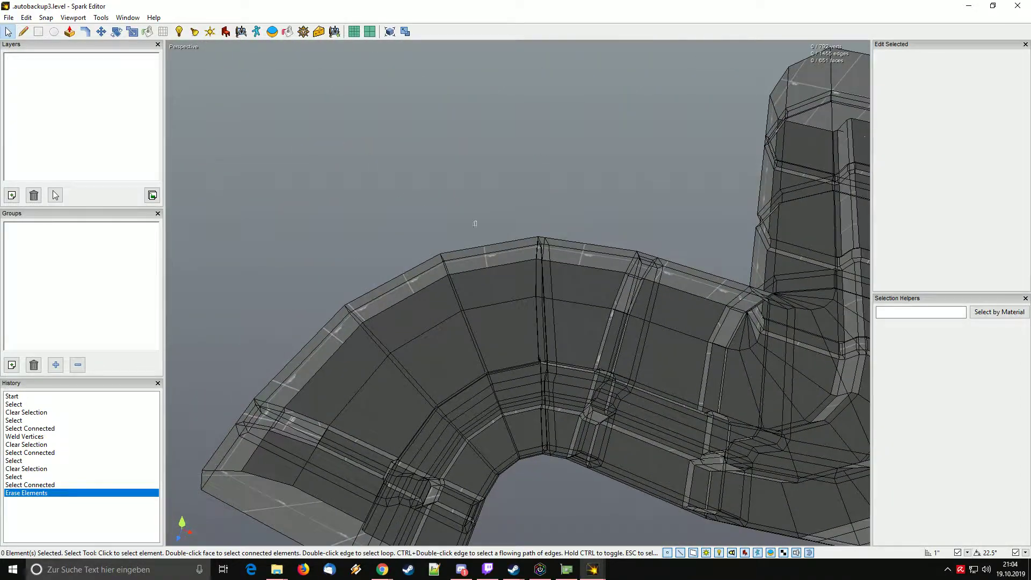
{"action": "left_click_drag", "start_coordinate": [474, 223], "coordinate": [517, 322]}
{"action": "mouse_move", "coordinate": [531, 468]}
{"action": "left_mouse_down"}
{"action": "mouse_move", "coordinate": [522, 379]}
{"action": "mouse_move", "coordinate": [542, 464]}
{"action": "left_mouse_up"}
{"action": "middle_click_drag", "start_coordinate": [542, 465], "coordinate": [527, 278]}
{"action": "key", "text": "Escape"}
{"action": "scroll", "coordinate": [520, 274], "scroll_direction": "down", "scroll_amount": 1}
{"action": "left_click_drag", "start_coordinate": [520, 294], "coordinate": [513, 57]}
{"action": "key", "text": "w"}
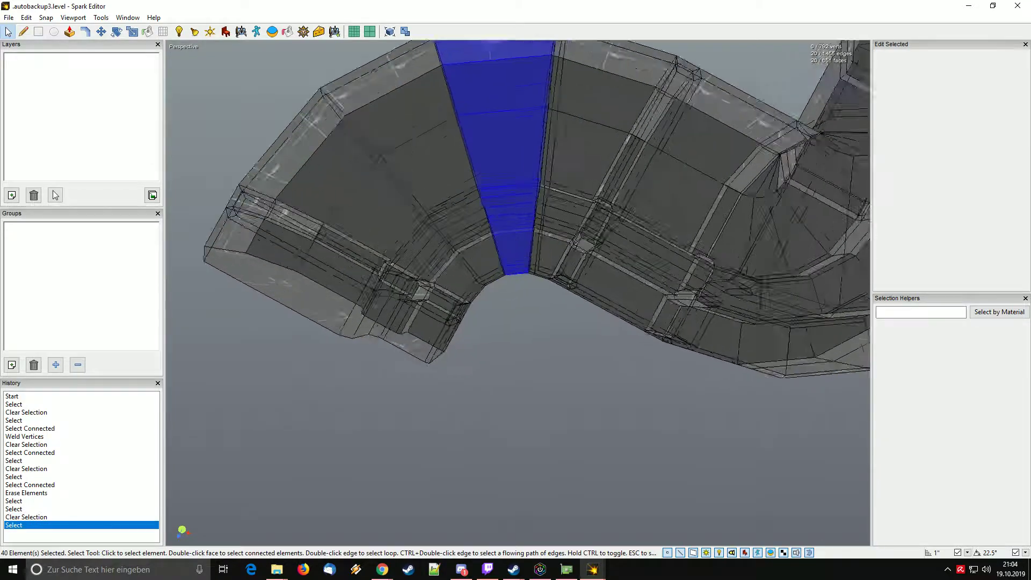
Add the edge loops bounding both sides of the curved segment to the face selection.
{"action": "middle_click_drag", "start_coordinate": [517, 292], "coordinate": [523, 155]}
{"action": "double_click", "coordinate": [517, 292], "text": "ctrl"}
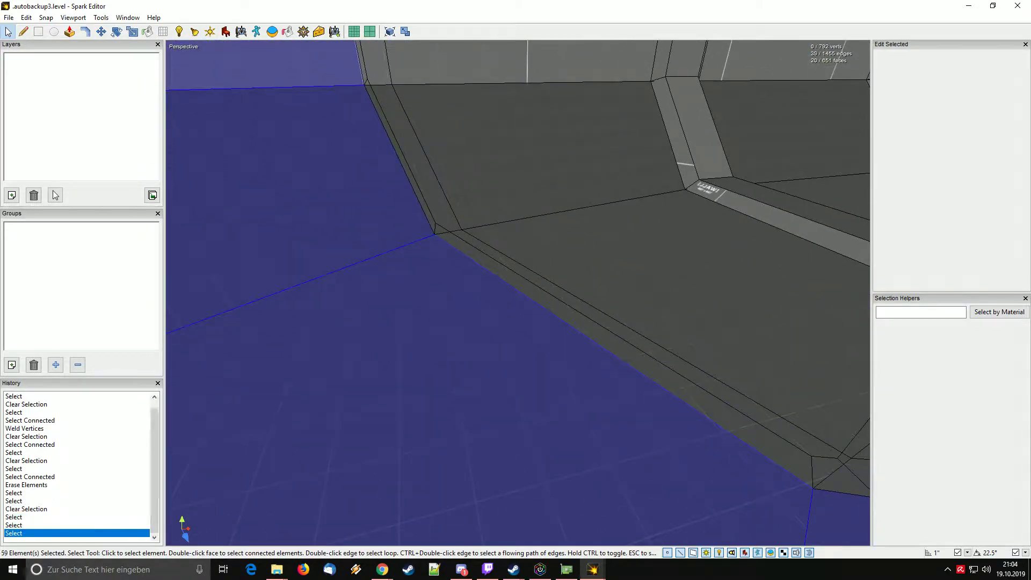
{"action": "middle_click_drag", "start_coordinate": [518, 291], "coordinate": [741, 328]}
{"action": "key", "text": "w"}
{"action": "left_click", "coordinate": [536, 326], "text": "ctrl"}
{"action": "middle_click_drag", "start_coordinate": [537, 327], "coordinate": [773, 317]}
{"action": "double_click", "coordinate": [524, 303], "text": "ctrl"}
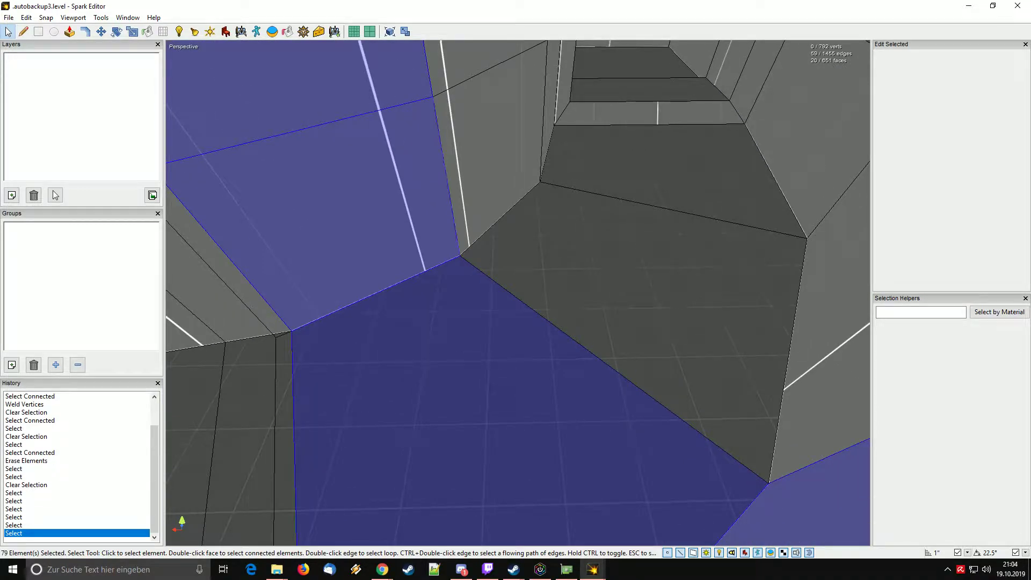
{"action": "left_click", "coordinate": [523, 303], "text": "ctrl"}
{"action": "key", "text": "w"}
{"action": "middle_click_drag", "start_coordinate": [524, 303], "coordinate": [518, 333]}
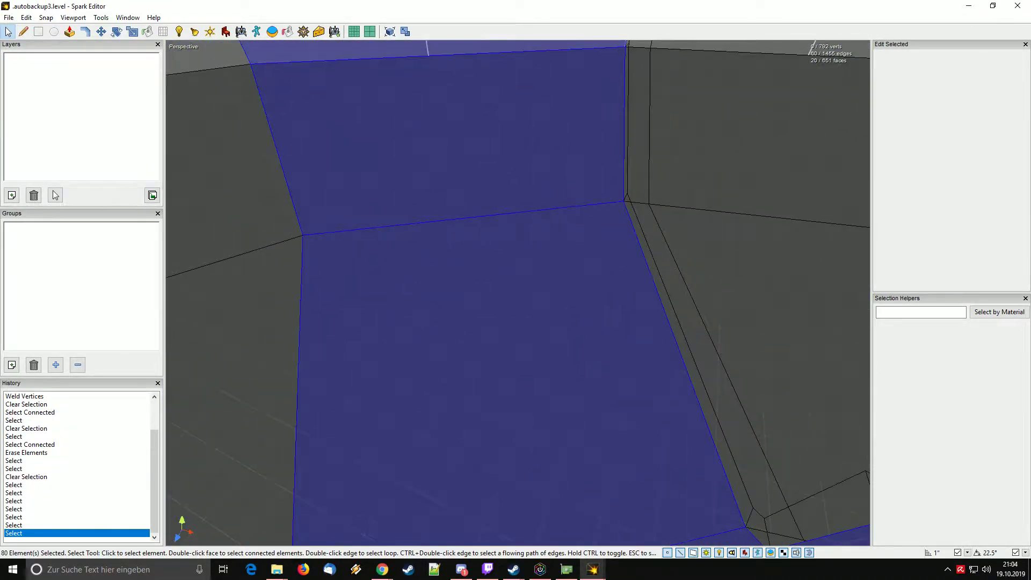
Activate the Trim tool with the Individual Faces method and set the grid snap to 8 inches.
{"action": "left_click", "coordinate": [85, 31]}
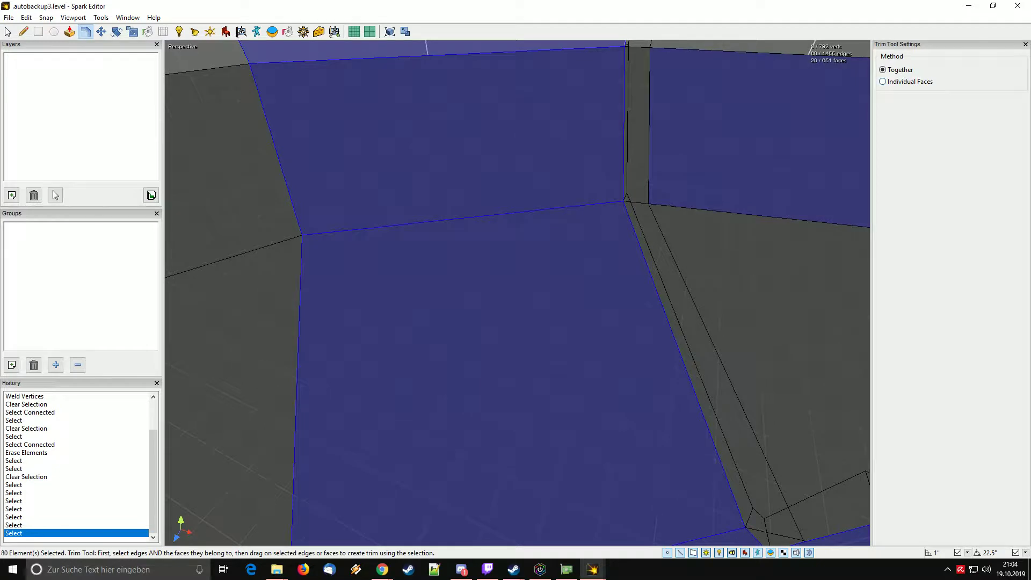
{"action": "left_click", "coordinate": [883, 81]}
{"action": "left_click", "coordinate": [369, 32]}
{"action": "left_click", "coordinate": [369, 31]}
{"action": "left_click", "coordinate": [370, 31]}
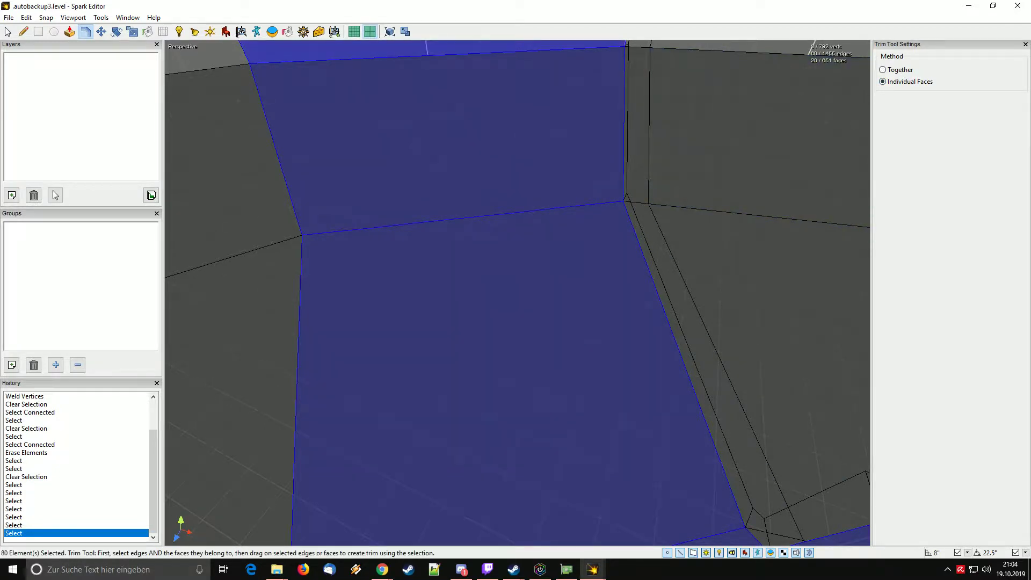
Try trimming the selected segment with the Individual Faces method and with the Together method, undoing each trim.
{"action": "left_click_drag", "start_coordinate": [442, 221], "coordinate": [447, 244]}
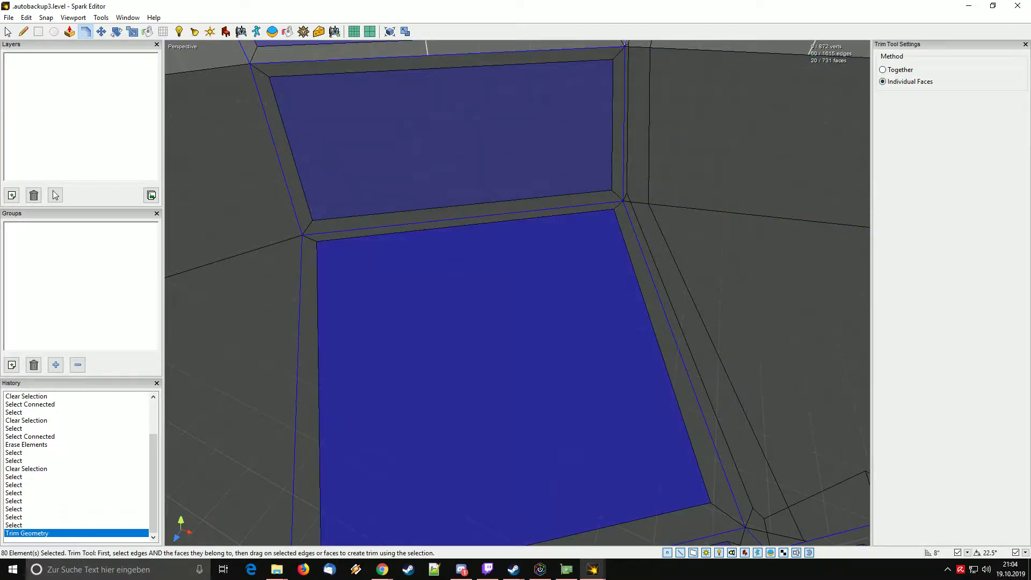
{"action": "key", "text": "ctrl+z"}
{"action": "middle_click_drag", "start_coordinate": [447, 244], "coordinate": [596, 242]}
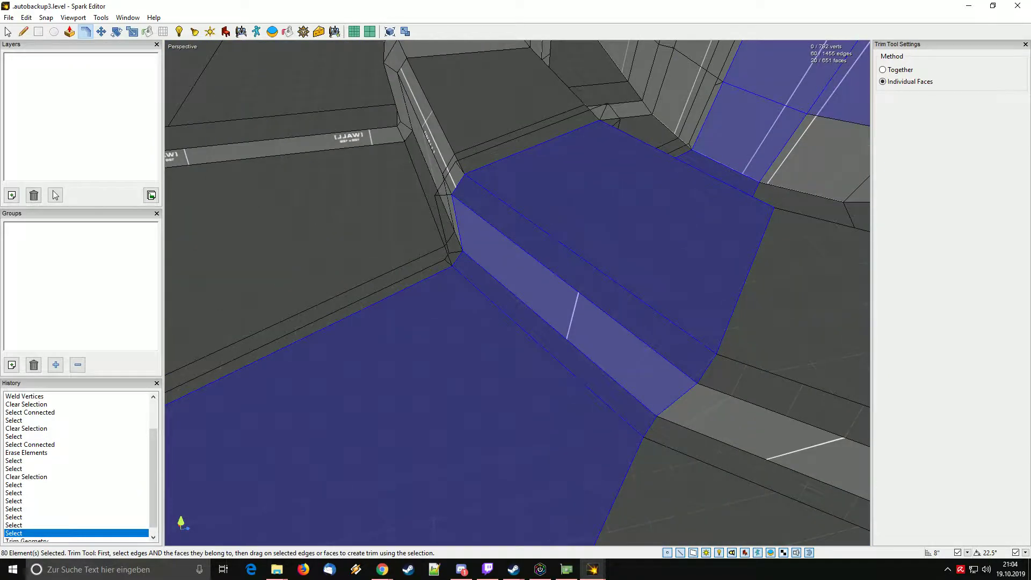
{"action": "left_click", "coordinate": [883, 70]}
{"action": "left_click_drag", "start_coordinate": [591, 440], "coordinate": [564, 413]}
{"action": "middle_click_drag", "start_coordinate": [564, 413], "coordinate": [724, 430]}
{"action": "mouse_move", "coordinate": [517, 293]}
{"action": "middle_mouse_down"}
{"action": "mouse_move", "coordinate": [483, 288]}
{"action": "mouse_move", "coordinate": [601, 295]}
{"action": "mouse_move", "coordinate": [440, 290]}
{"action": "mouse_move", "coordinate": [483, 312]}
{"action": "mouse_move", "coordinate": [504, 306]}
{"action": "middle_mouse_up"}
{"action": "key", "text": "ctrl+z"}
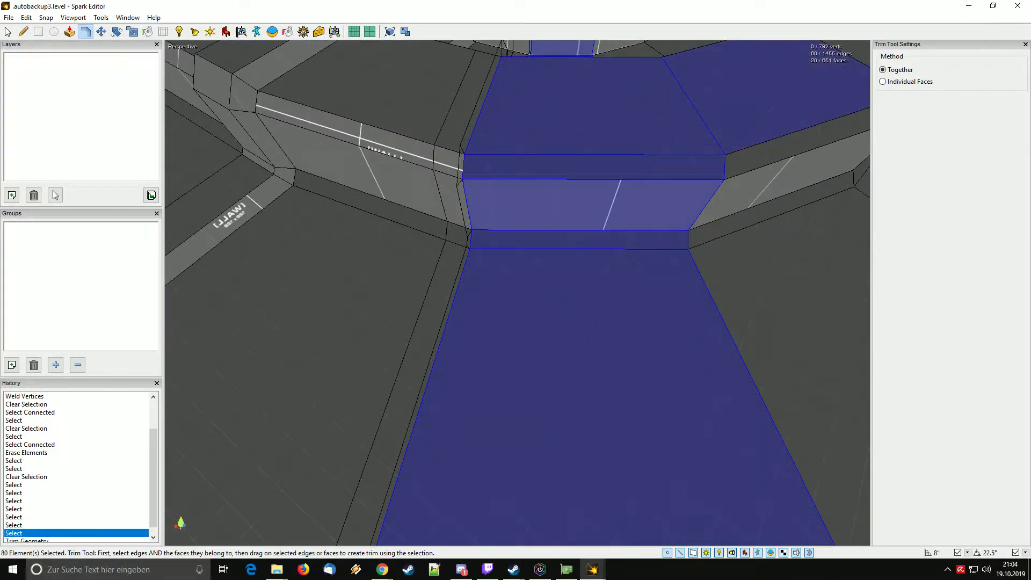
Try an Individual Faces trim on only the large face and the narrow strip beside it, then undo it.
{"action": "left_click", "coordinate": [882, 81]}
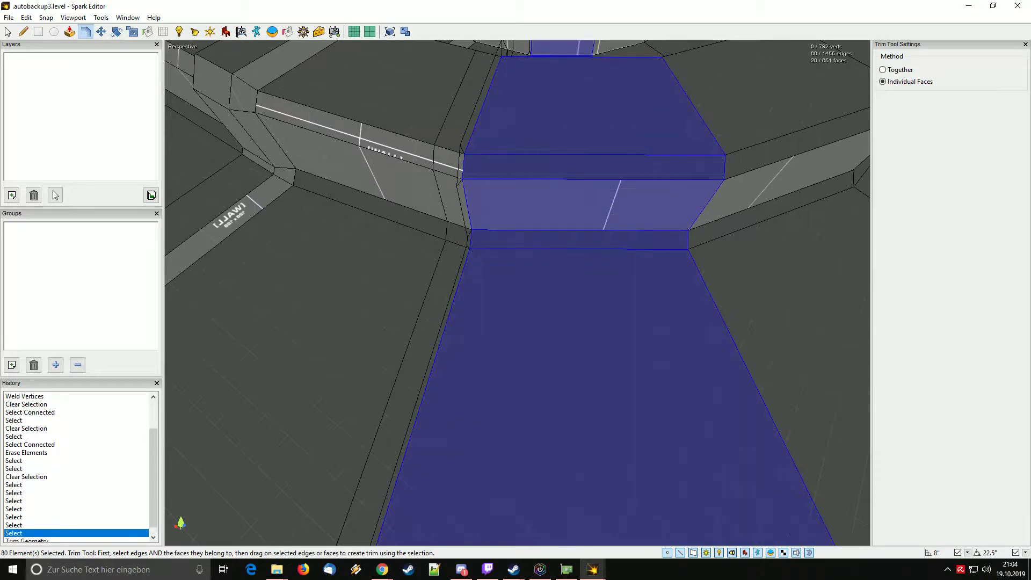
{"action": "key", "text": "Escape"}
{"action": "double_click", "coordinate": [515, 303]}
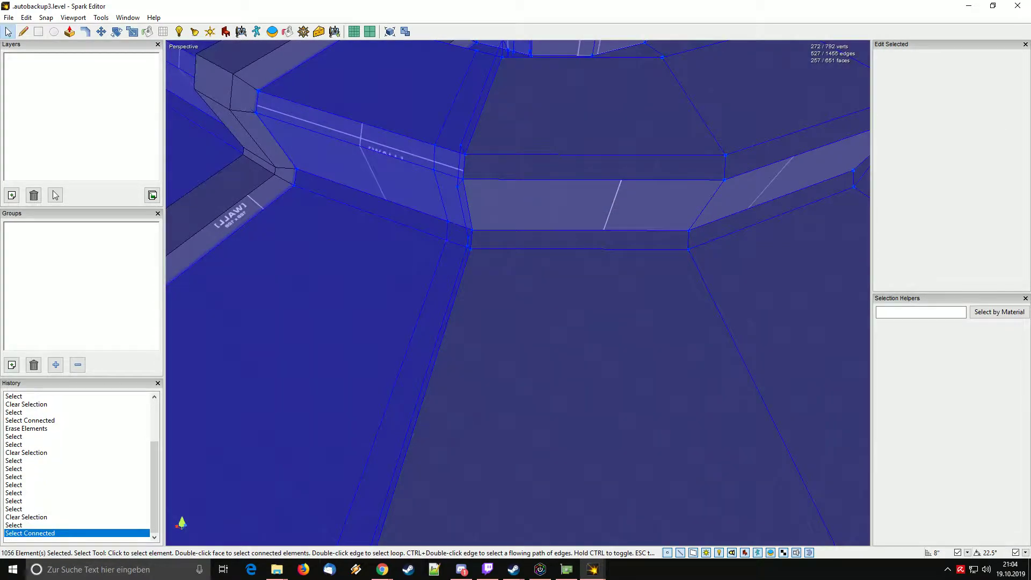
{"action": "key", "text": "Escape"}
{"action": "left_click", "coordinate": [578, 240]}
{"action": "left_click", "coordinate": [606, 397], "text": "ctrl"}
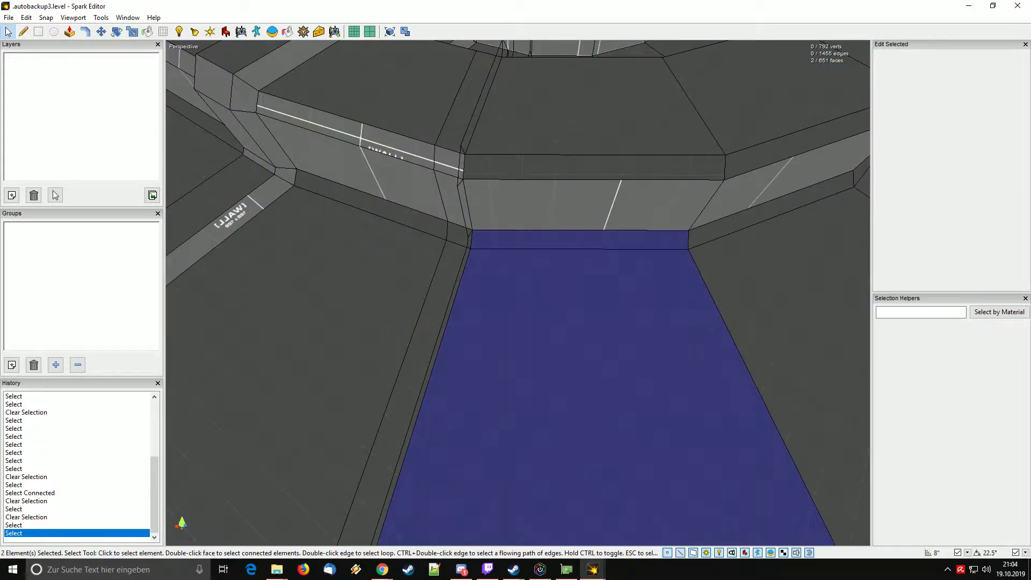
{"action": "left_click", "coordinate": [85, 32]}
{"action": "left_click_drag", "start_coordinate": [623, 333], "coordinate": [623, 357]}
{"action": "key", "text": "ctrl+z"}
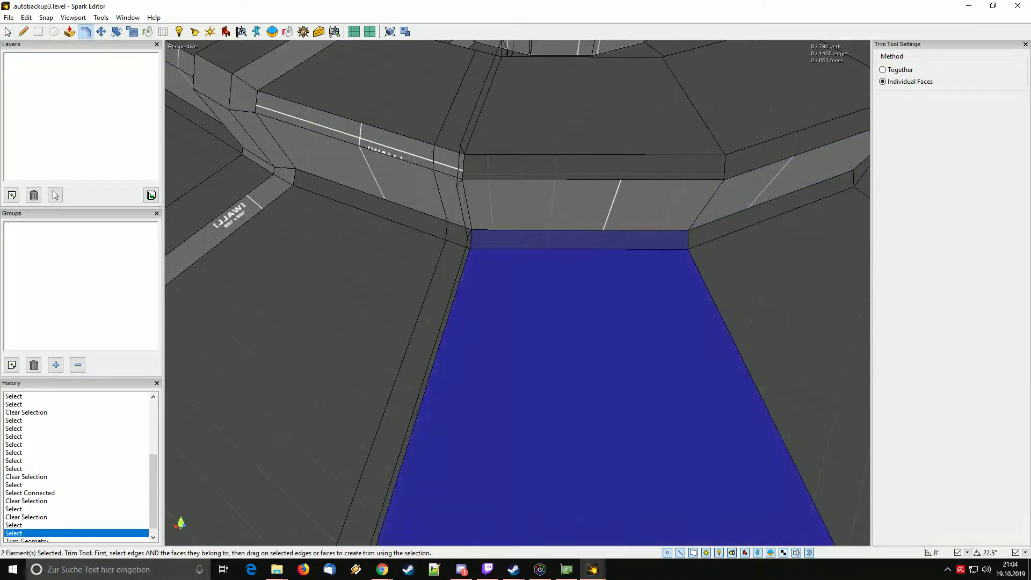
Try to trim the two faces 16 inches wide along their shared side edges, then undo it and clear the selection.
{"action": "middle_click_drag", "start_coordinate": [536, 292], "coordinate": [484, 287]}
{"action": "key", "text": "space"}
{"action": "left_click", "coordinate": [474, 263], "text": "ctrl"}
{"action": "left_click", "coordinate": [461, 299], "text": "ctrl"}
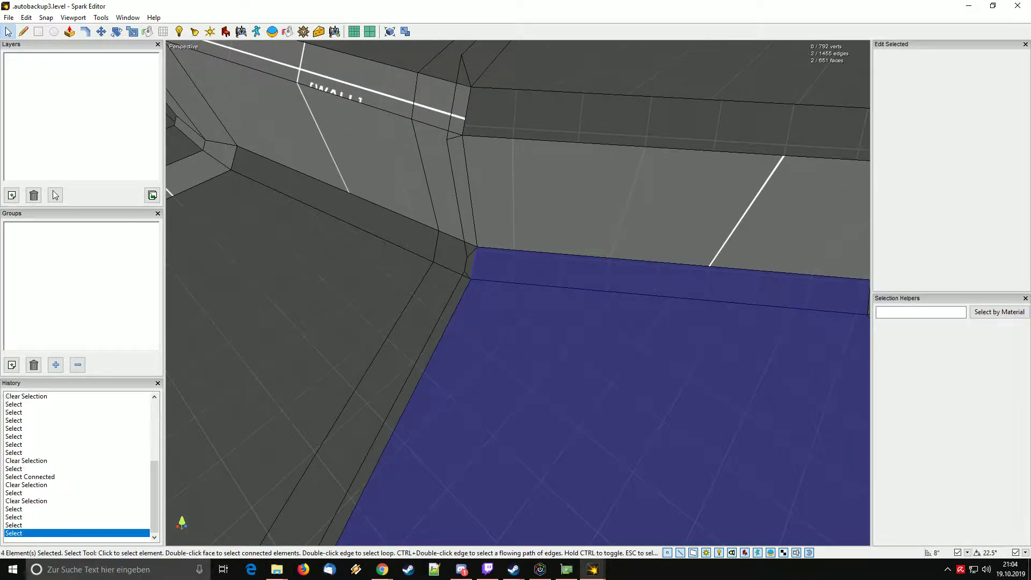
{"action": "key", "text": "t"}
{"action": "left_click_drag", "start_coordinate": [460, 299], "coordinate": [516, 304]}
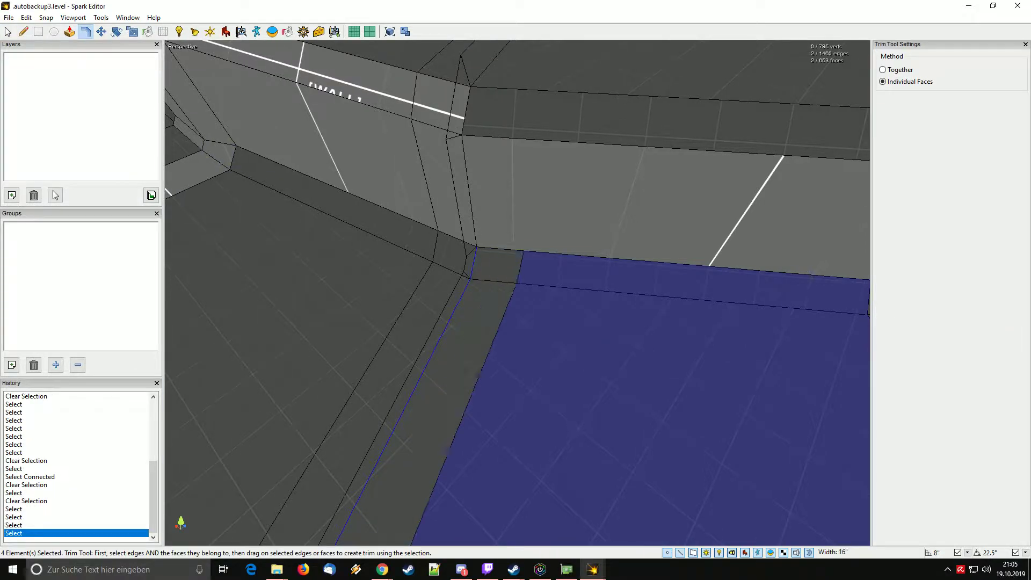
{"action": "middle_click_drag", "start_coordinate": [517, 303], "coordinate": [499, 258]}
{"action": "key", "text": "ctrl+z"}
{"action": "scroll", "coordinate": [515, 268], "scroll_direction": "down", "scroll_amount": 5}
{"action": "key", "text": "space"}
{"action": "key", "text": "Escape"}
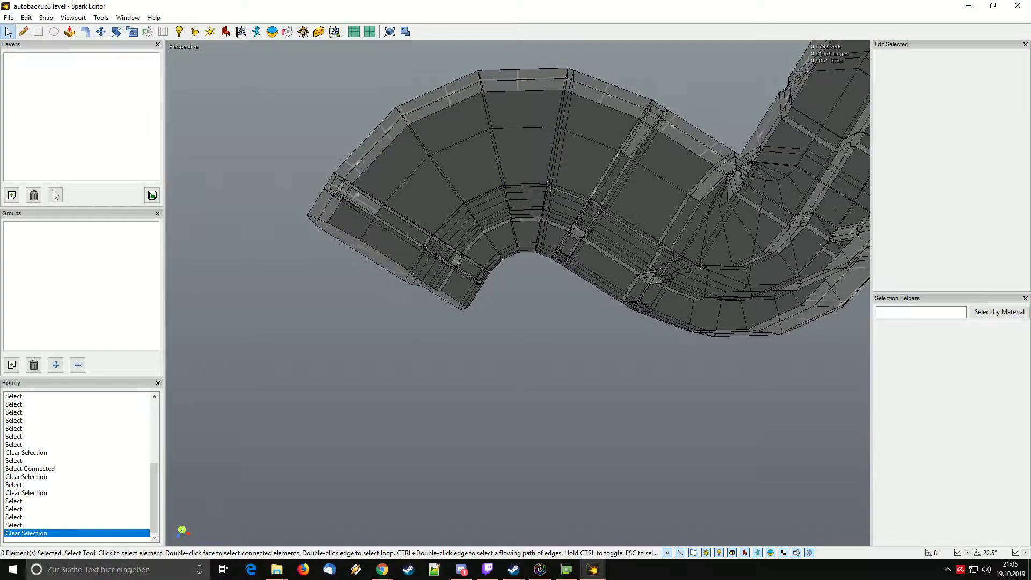
Reselect the curved segment's ring of faces together with its bounding edge loops.
{"action": "mouse_move", "coordinate": [515, 57]}
{"action": "left_mouse_down"}
{"action": "mouse_move", "coordinate": [536, 283]}
{"action": "mouse_move", "coordinate": [529, 190]}
{"action": "mouse_move", "coordinate": [541, 52]}
{"action": "mouse_move", "coordinate": [525, 51]}
{"action": "left_mouse_up"}
{"action": "middle_click_drag", "start_coordinate": [525, 51], "coordinate": [590, 225]}
{"action": "scroll", "coordinate": [518, 292], "scroll_direction": "up", "scroll_amount": 8}
{"action": "double_click", "coordinate": [570, 204], "text": "ctrl"}
{"action": "left_click", "coordinate": [429, 282], "text": "ctrl"}
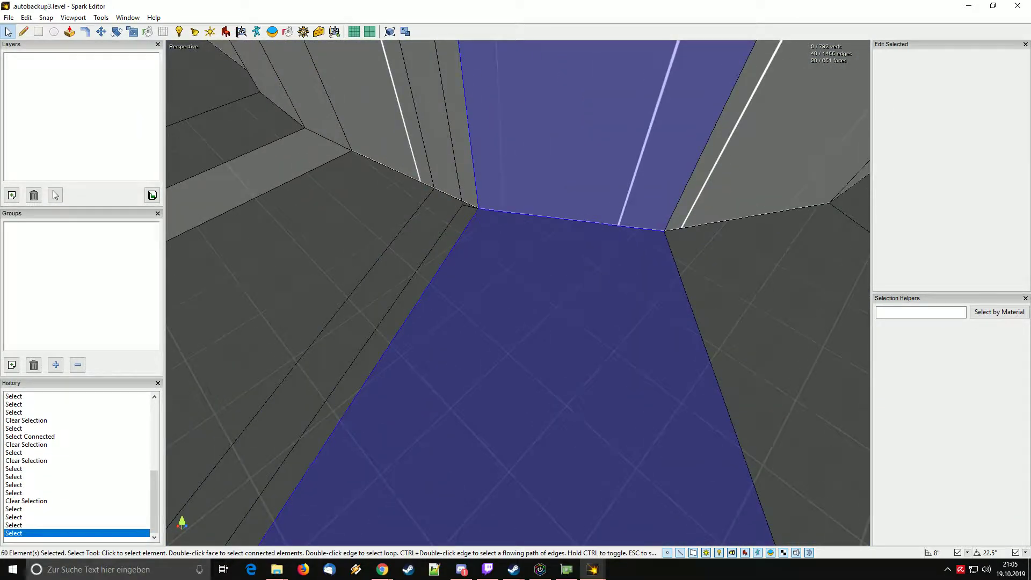
{"action": "double_click", "coordinate": [429, 282], "text": "ctrl"}
{"action": "left_click", "coordinate": [682, 282], "text": "ctrl"}
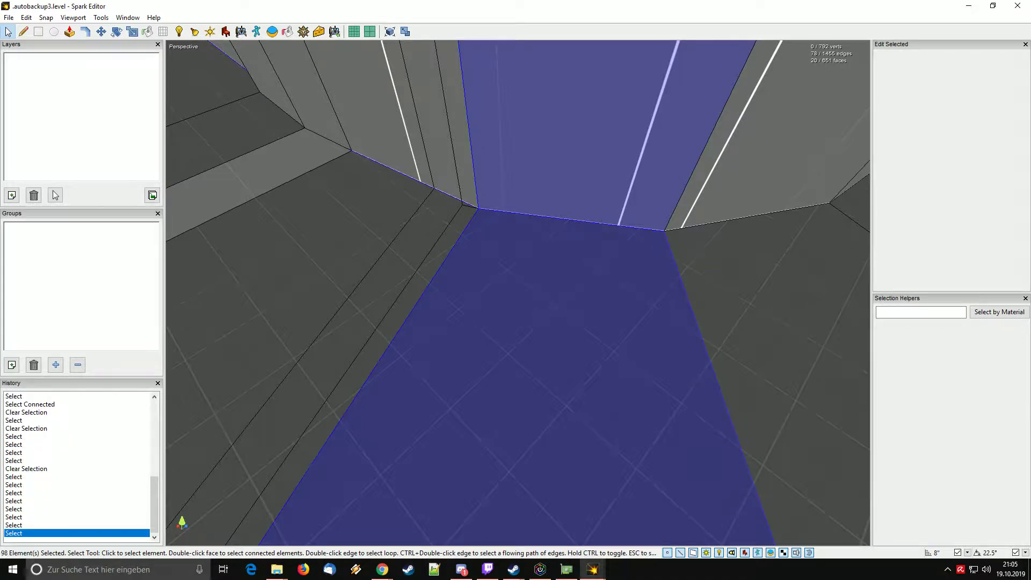
{"action": "key", "text": "ctrl+z"}
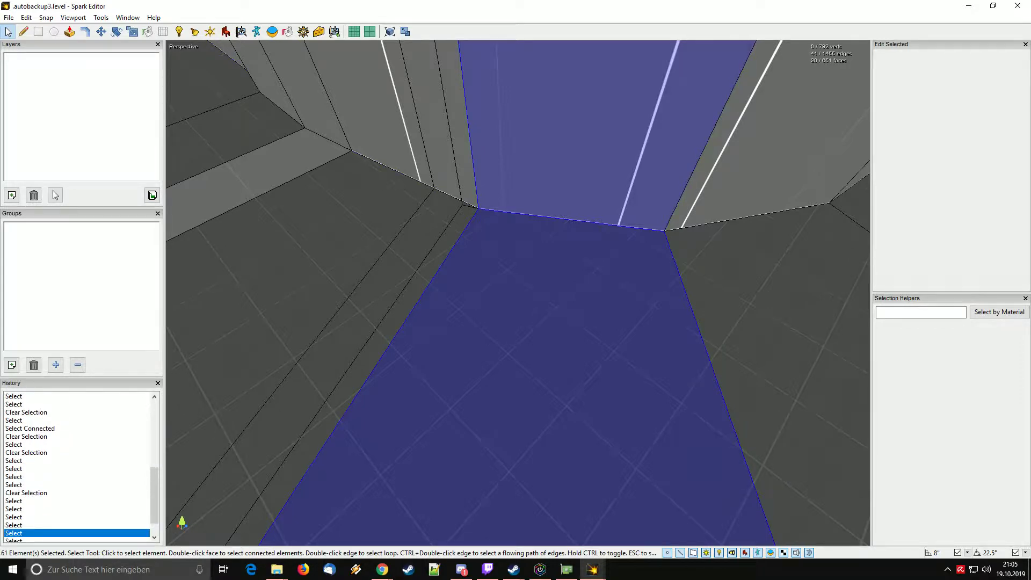
{"action": "double_click", "coordinate": [710, 135], "text": "ctrl"}
{"action": "middle_click_drag", "start_coordinate": [710, 136], "coordinate": [837, 86]}
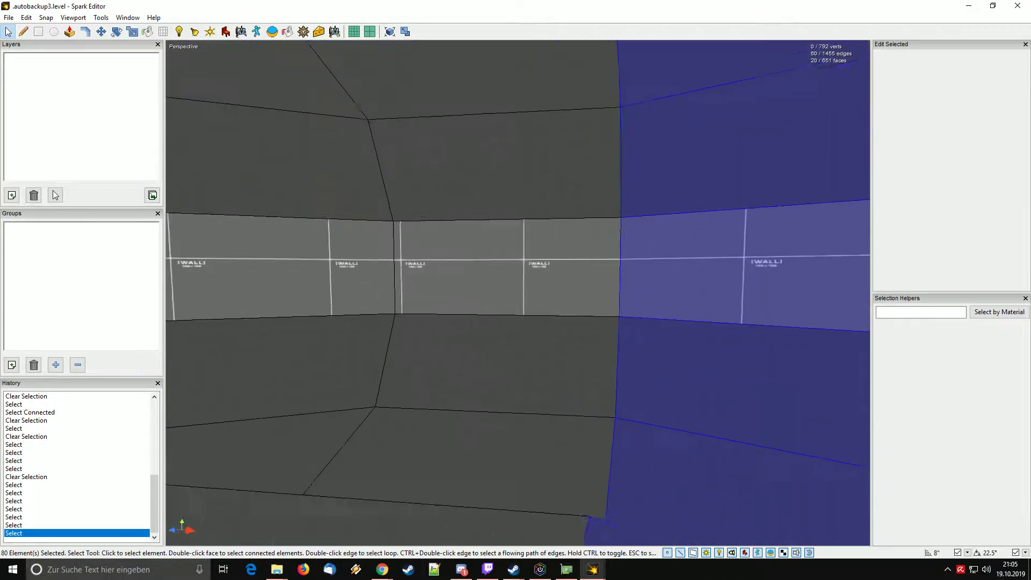
Try to trim the reselected segment with the Individual Faces method, then undo it and clear the selection.
{"action": "middle_click_drag", "start_coordinate": [590, 241], "coordinate": [752, 365]}
{"action": "left_click", "coordinate": [85, 31]}
{"action": "left_click_drag", "start_coordinate": [564, 376], "coordinate": [581, 387]}
{"action": "key", "text": "ctrl+z"}
{"action": "key", "text": "space"}
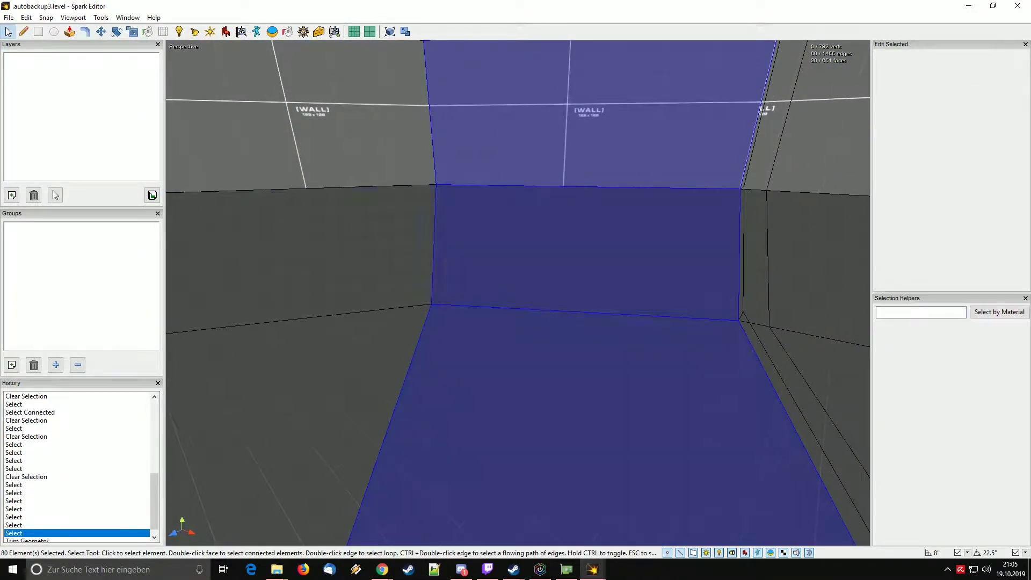
{"action": "double_click", "coordinate": [581, 387], "text": "ctrl"}
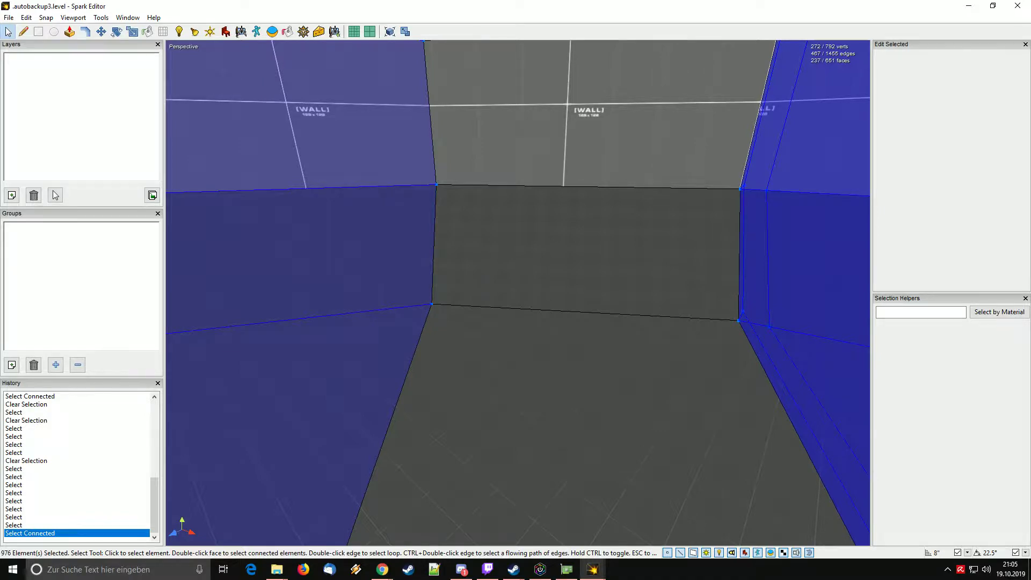
{"action": "double_click", "coordinate": [581, 388]}
{"action": "key", "text": "Escape"}
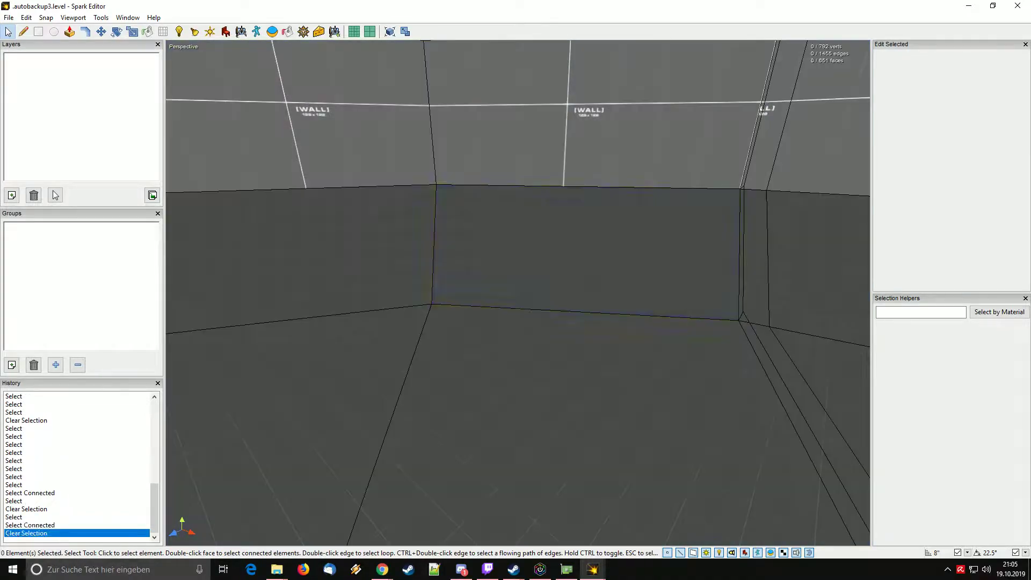
Try selecting the segment's faces one by one around the corridor, then clear the selection.
{"action": "left_click", "coordinate": [579, 257]}
{"action": "left_click", "coordinate": [580, 382], "text": "ctrl"}
{"action": "middle_click_drag", "start_coordinate": [580, 381], "coordinate": [596, 215]}
{"action": "left_click", "coordinate": [569, 371], "text": "ctrl"}
{"action": "left_click", "coordinate": [564, 258], "text": "ctrl"}
{"action": "left_click", "coordinate": [564, 145], "text": "ctrl"}
{"action": "middle_click_drag", "start_coordinate": [563, 145], "coordinate": [483, 290]}
{"action": "left_click", "coordinate": [512, 317], "text": "ctrl"}
{"action": "left_click", "coordinate": [515, 392], "text": "ctrl"}
{"action": "left_click", "coordinate": [518, 475], "text": "ctrl"}
{"action": "middle_click_drag", "start_coordinate": [518, 429], "coordinate": [515, 349]}
{"action": "key", "text": "Escape"}
Box-select only the curved segment's faces with edges filtered out, and add its two bounding edge loops.
{"action": "key", "text": "e"}
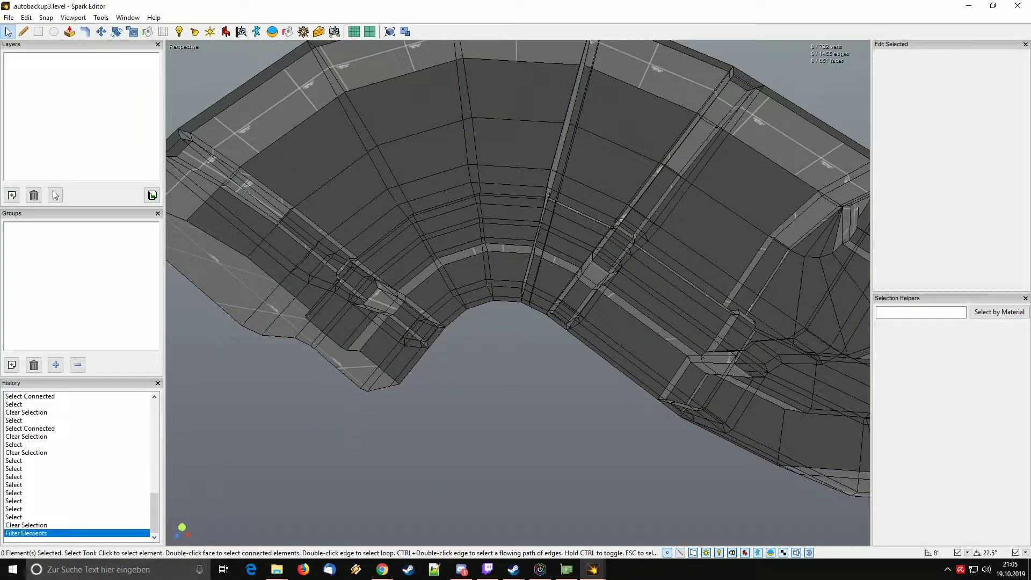
{"action": "middle_click_drag", "start_coordinate": [510, 193], "coordinate": [483, 139]}
{"action": "left_click_drag", "start_coordinate": [480, 131], "coordinate": [508, 205]}
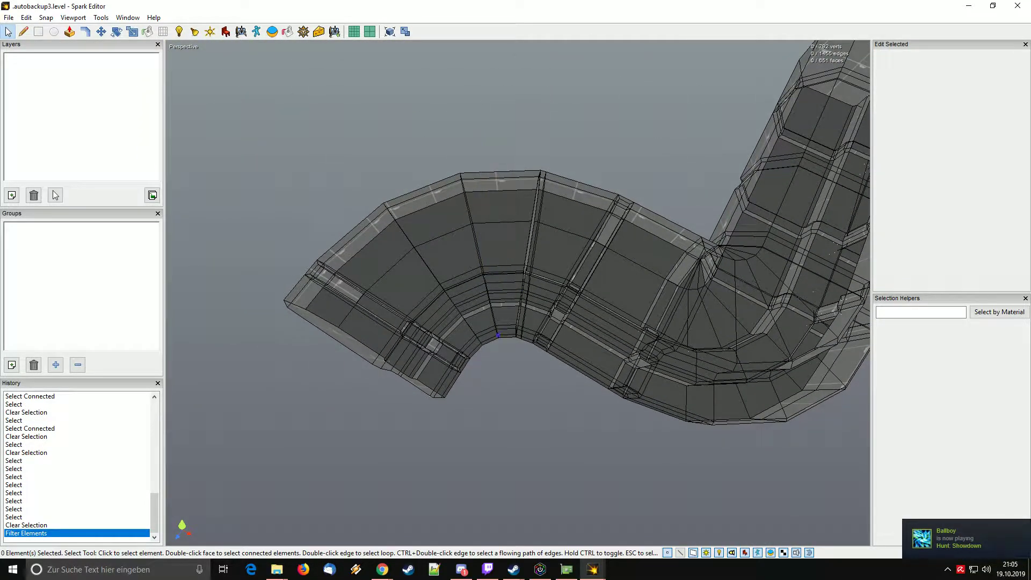
{"action": "left_click_drag", "start_coordinate": [506, 340], "coordinate": [509, 126]}
{"action": "scroll", "coordinate": [509, 126], "scroll_direction": "up", "scroll_amount": 2}
{"action": "middle_click_drag", "start_coordinate": [510, 126], "coordinate": [509, 91]}
{"action": "key", "text": "w"}
{"action": "right_click_drag", "start_coordinate": [515, 290], "coordinate": [516, 252]}
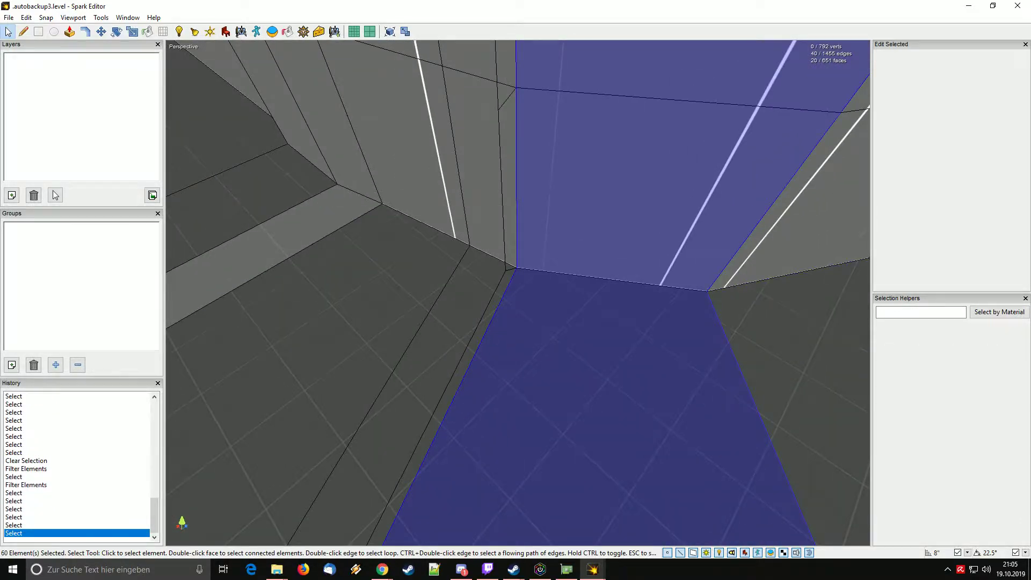
{"action": "mouse_move", "coordinate": [516, 289]}
{"action": "right_mouse_down"}
{"action": "mouse_move", "coordinate": [505, 279]}
{"action": "mouse_move", "coordinate": [515, 274]}
{"action": "right_mouse_up"}
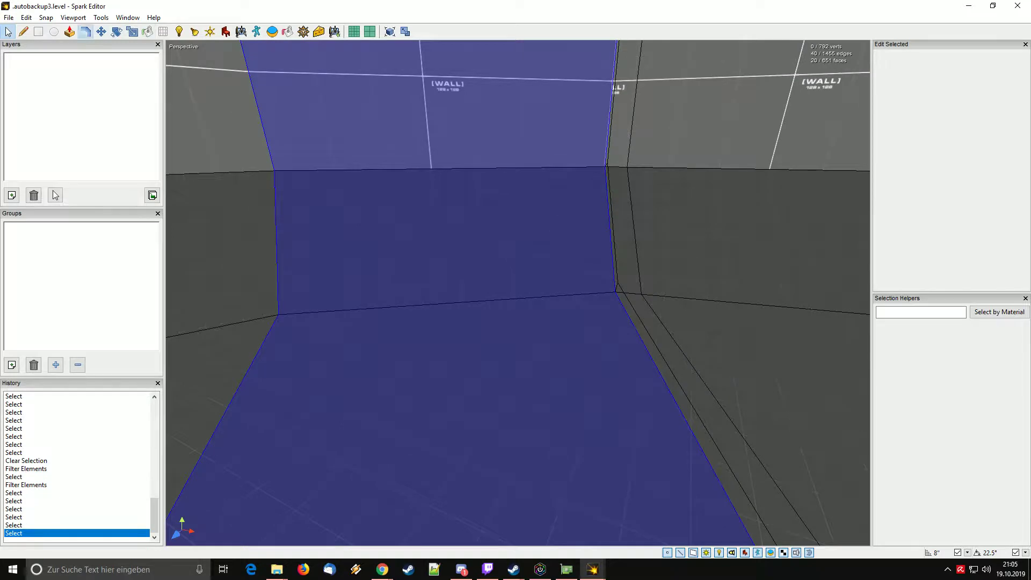
Trim the segment's faces along both bounding edge loops with the Individual Faces method and clear the selection.
{"action": "key", "text": "t"}
{"action": "left_click_drag", "start_coordinate": [515, 376], "coordinate": [547, 375]}
{"action": "mouse_move", "coordinate": [515, 290]}
{"action": "right_mouse_down"}
{"action": "mouse_move", "coordinate": [537, 279]}
{"action": "mouse_move", "coordinate": [521, 290]}
{"action": "mouse_move", "coordinate": [531, 290]}
{"action": "right_mouse_up"}
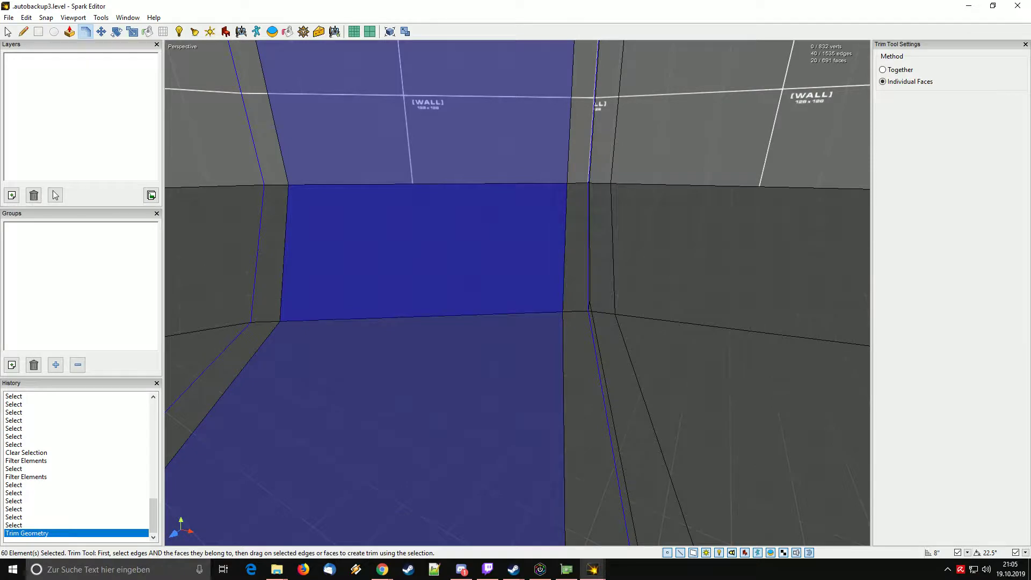
{"action": "key", "text": "Escape"}
{"action": "right_click_drag", "start_coordinate": [515, 289], "coordinate": [518, 338]}
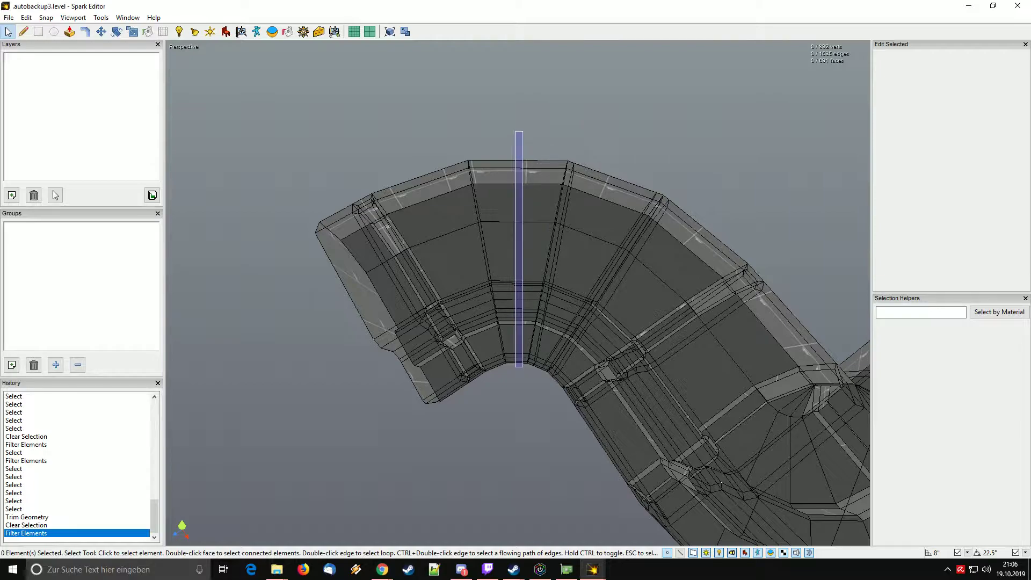
Box-select the next curved segment's faces and add its two bounding edge loops, including the missing floor edge.
{"action": "double_click", "coordinate": [519, 247]}
{"action": "mouse_move", "coordinate": [519, 247]}
{"action": "right_mouse_down"}
{"action": "mouse_move", "coordinate": [518, 279]}
{"action": "mouse_move", "coordinate": [518, 263]}
{"action": "right_mouse_up"}
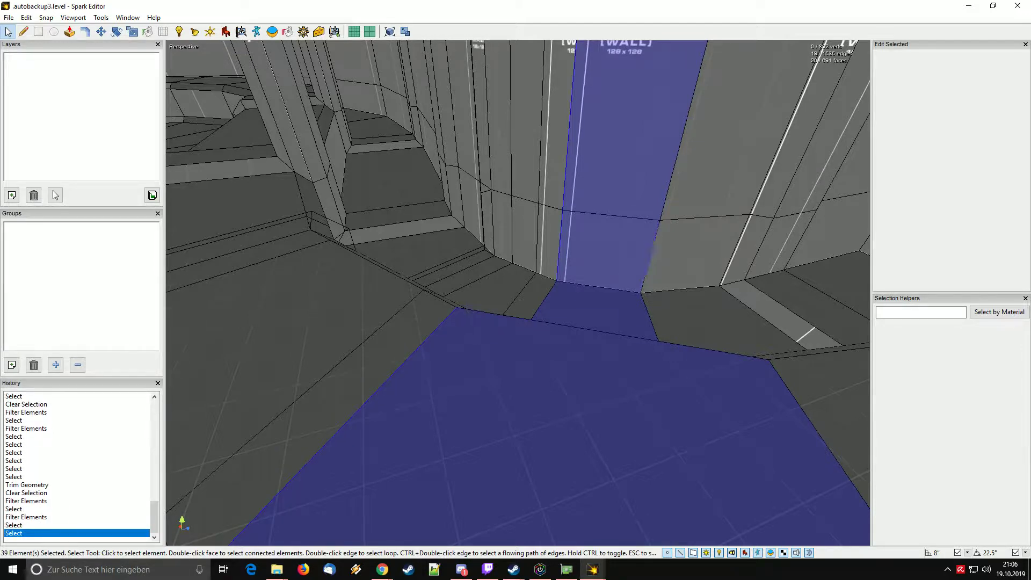
{"action": "right_click_drag", "start_coordinate": [519, 263], "coordinate": [519, 263]}
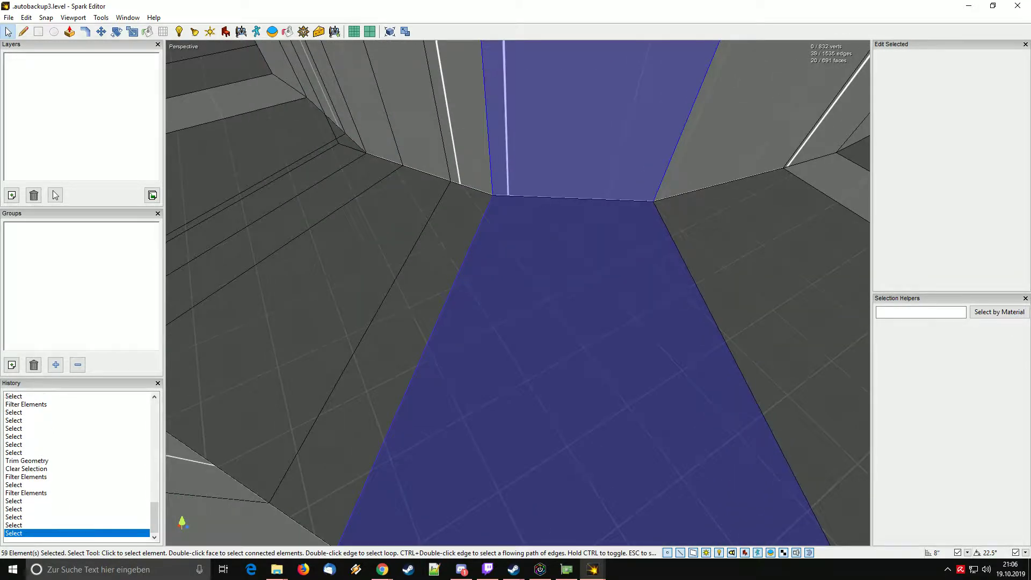
{"action": "left_click", "coordinate": [670, 233], "text": "ctrl"}
{"action": "right_click_drag", "start_coordinate": [669, 233], "coordinate": [510, 225]}
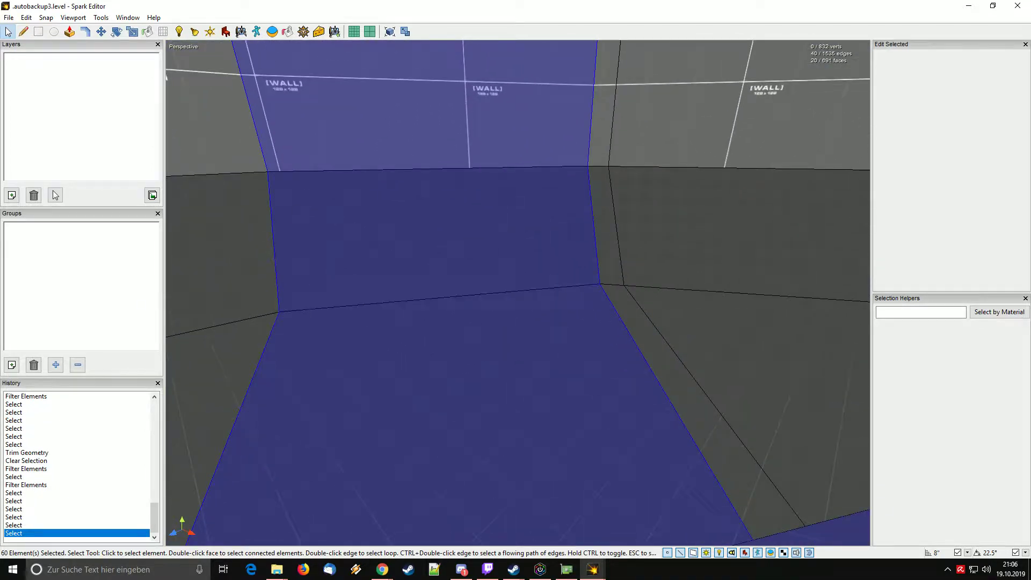
Trim the selected segment along both bounding edge loops with the Individual Faces method and clear the selection.
{"action": "left_click", "coordinate": [85, 31]}
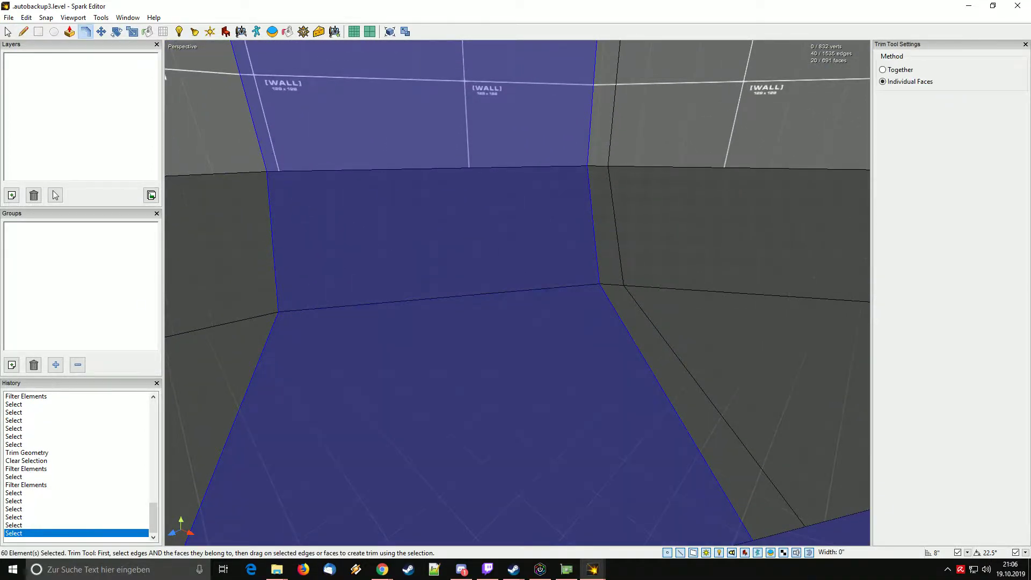
{"action": "left_click_drag", "start_coordinate": [483, 376], "coordinate": [483, 365]}
{"action": "right_click_drag", "start_coordinate": [574, 343], "coordinate": [575, 344]}
{"action": "key", "text": "Escape"}
Box-select the following segment's faces and add the one bounding edge loop that still lacks a trim strip.
{"action": "left_click_drag", "start_coordinate": [516, 178], "coordinate": [526, 355]}
{"action": "right_click_drag", "start_coordinate": [574, 343], "coordinate": [575, 344]}
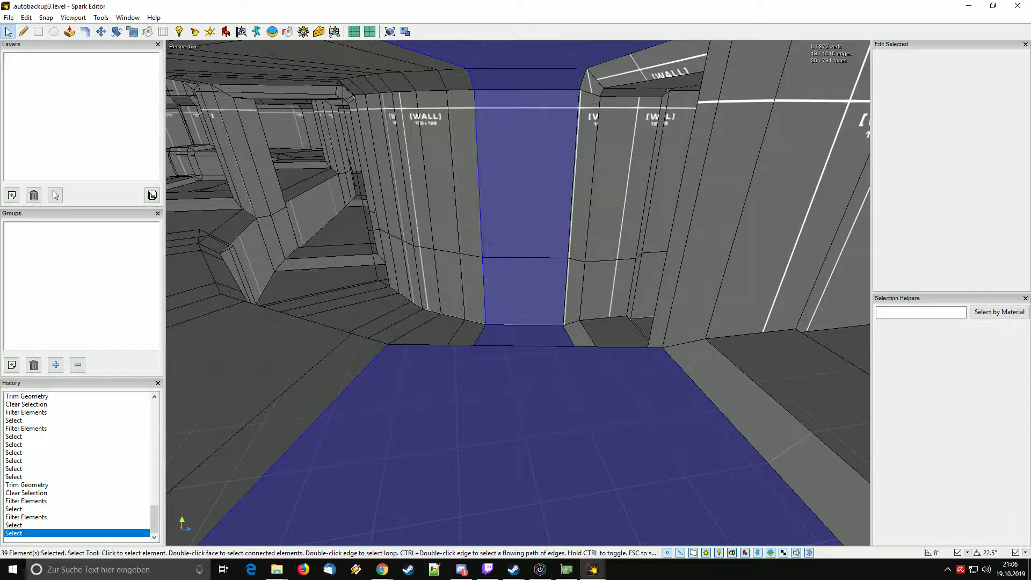
{"action": "left_click", "coordinate": [480, 335], "text": "ctrl"}
{"action": "right_click_drag", "start_coordinate": [479, 335], "coordinate": [479, 376]}
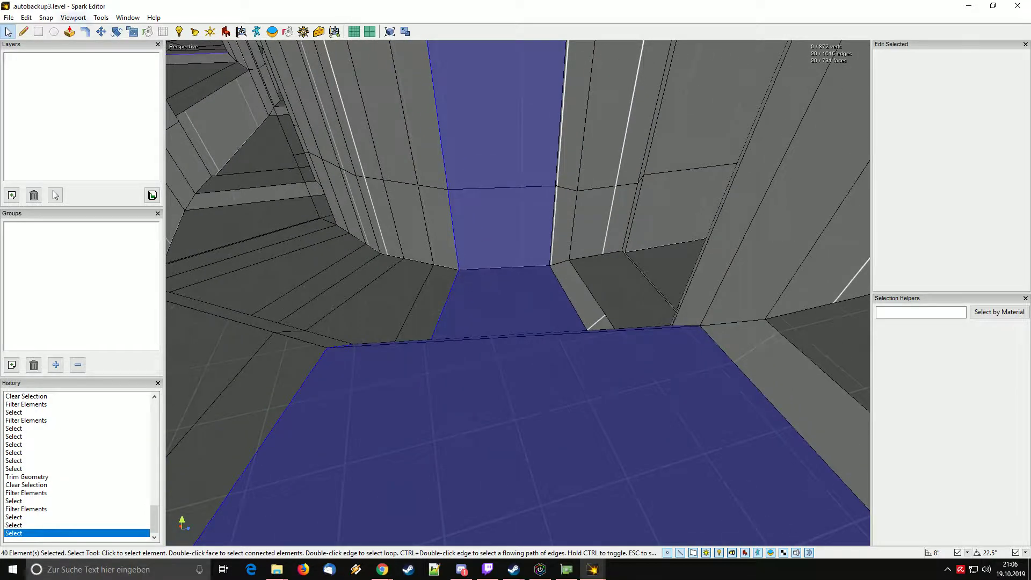
Trim this segment's faces along the single selected edge loop with the Individual Faces method and clear the selection.
{"action": "left_click", "coordinate": [85, 31]}
{"action": "mouse_move", "coordinate": [528, 271]}
{"action": "right_mouse_down"}
{"action": "mouse_move", "coordinate": [322, 270]}
{"action": "mouse_move", "coordinate": [301, 289]}
{"action": "mouse_move", "coordinate": [529, 271]}
{"action": "right_mouse_up"}
{"action": "left_click_drag", "start_coordinate": [604, 335], "coordinate": [582, 336]}
{"action": "key", "text": "Escape"}
{"action": "right_click_drag", "start_coordinate": [528, 271], "coordinate": [469, 266]}
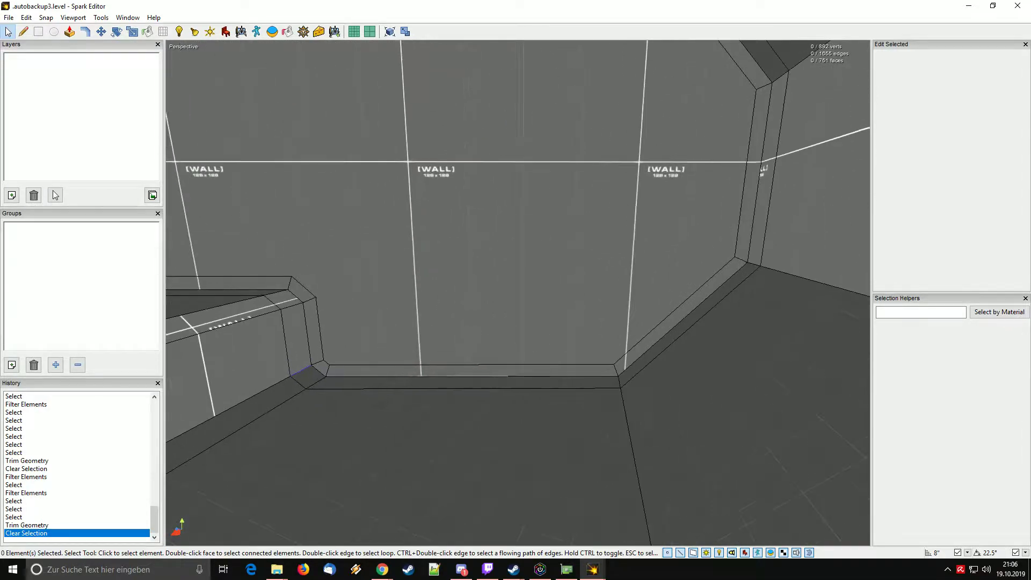
{"action": "double_click", "coordinate": [518, 252]}
{"action": "double_click", "coordinate": [517, 252]}
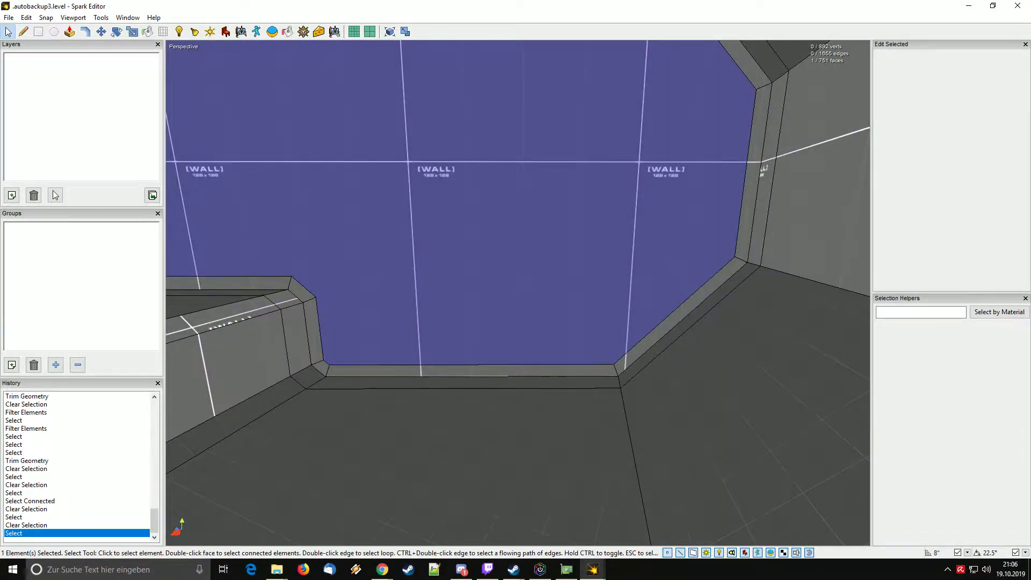
{"action": "left_click", "coordinate": [472, 371], "text": "ctrl"}
{"action": "left_click", "coordinate": [682, 317], "text": "ctrl"}
{"action": "right_click_drag", "start_coordinate": [682, 317], "coordinate": [746, 317]}
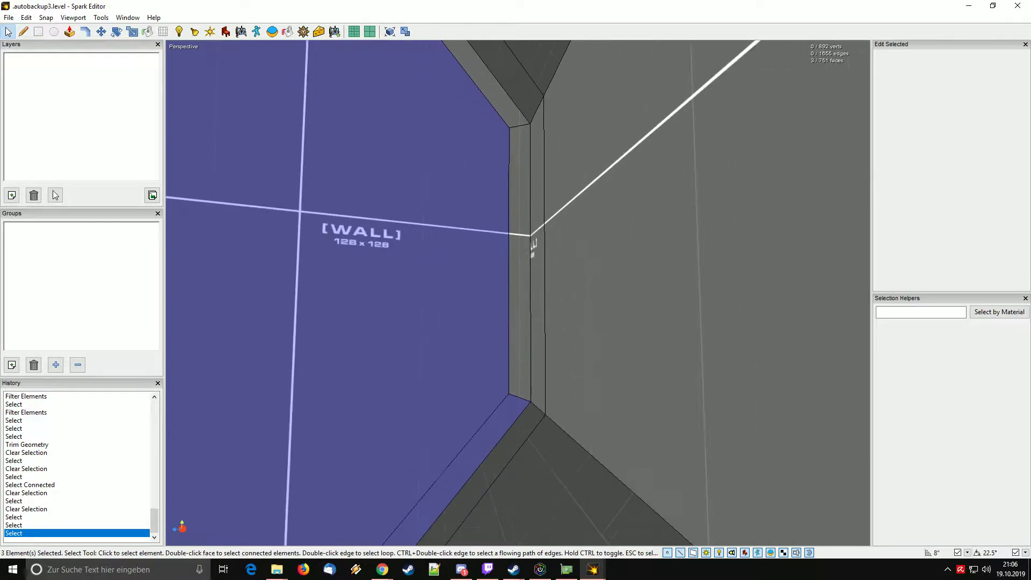
{"action": "left_click", "coordinate": [530, 248], "text": "ctrl"}
{"action": "left_click", "coordinate": [518, 293], "text": "ctrl"}
{"action": "right_click_drag", "start_coordinate": [518, 293], "coordinate": [216, 271]}
{"action": "key", "text": "Escape"}
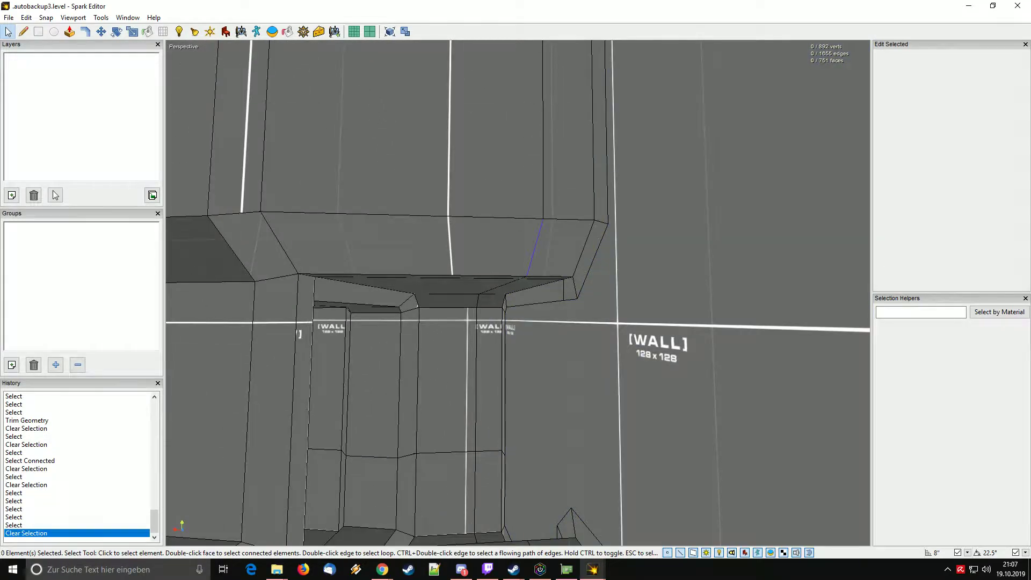
{"action": "double_click", "coordinate": [535, 247]}
{"action": "right_click_drag", "start_coordinate": [536, 247], "coordinate": [494, 379]}
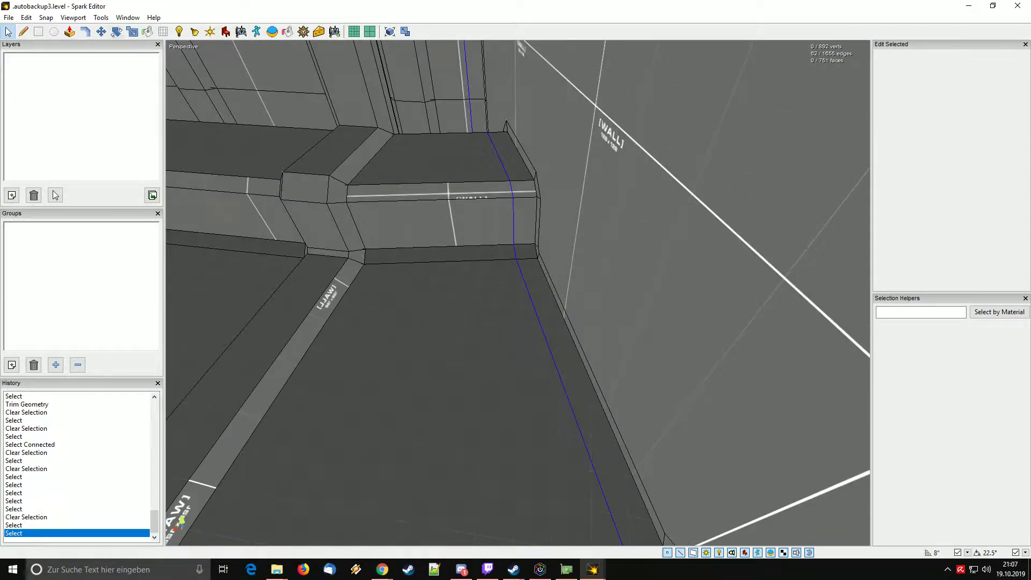
{"action": "left_click", "coordinate": [86, 32]}
{"action": "right_click_drag", "start_coordinate": [440, 255], "coordinate": [247, 312]}
{"action": "key", "text": "Escape"}
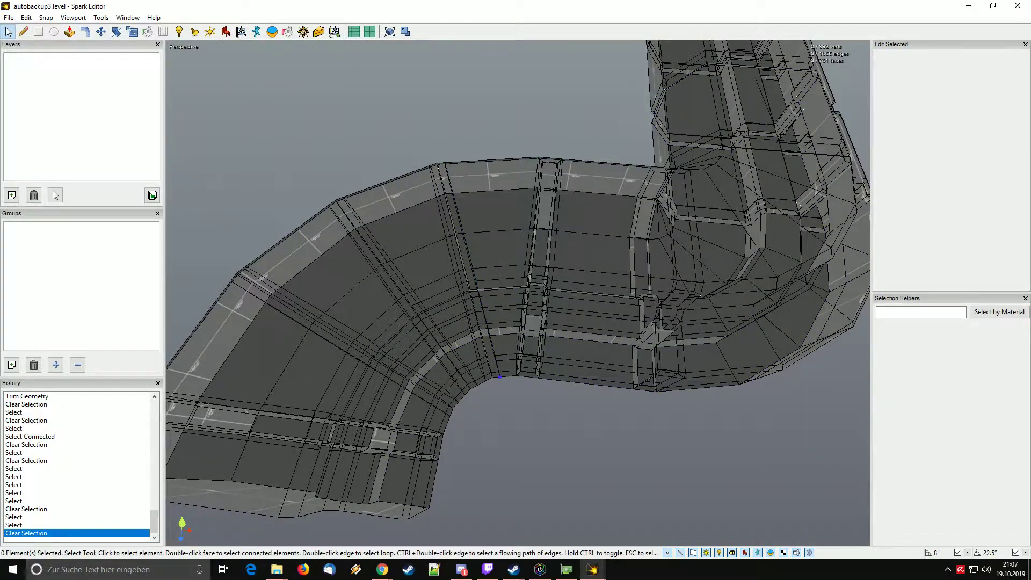
Box-select the segment beside the end wall without filtering out edges, and add its wall-side edge loop.
{"action": "right_click_drag", "start_coordinate": [500, 377], "coordinate": [501, 408]}
{"action": "scroll", "coordinate": [501, 408], "scroll_direction": "down", "scroll_amount": 2}
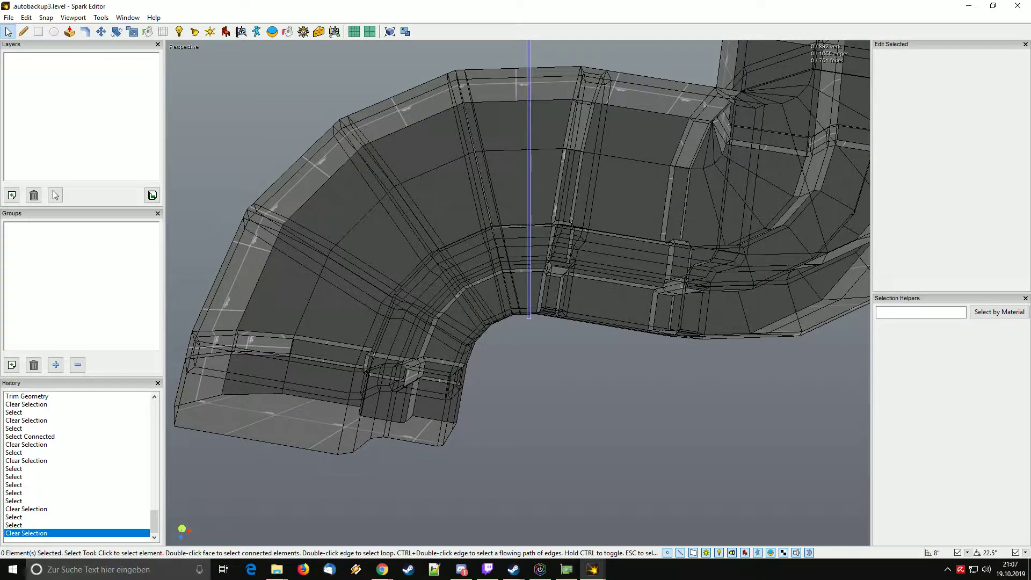
{"action": "left_click_drag", "start_coordinate": [529, 42], "coordinate": [528, 41]}
{"action": "scroll", "coordinate": [529, 161], "scroll_direction": "up", "scroll_amount": 5}
{"action": "right_click_drag", "start_coordinate": [529, 161], "coordinate": [606, 91]}
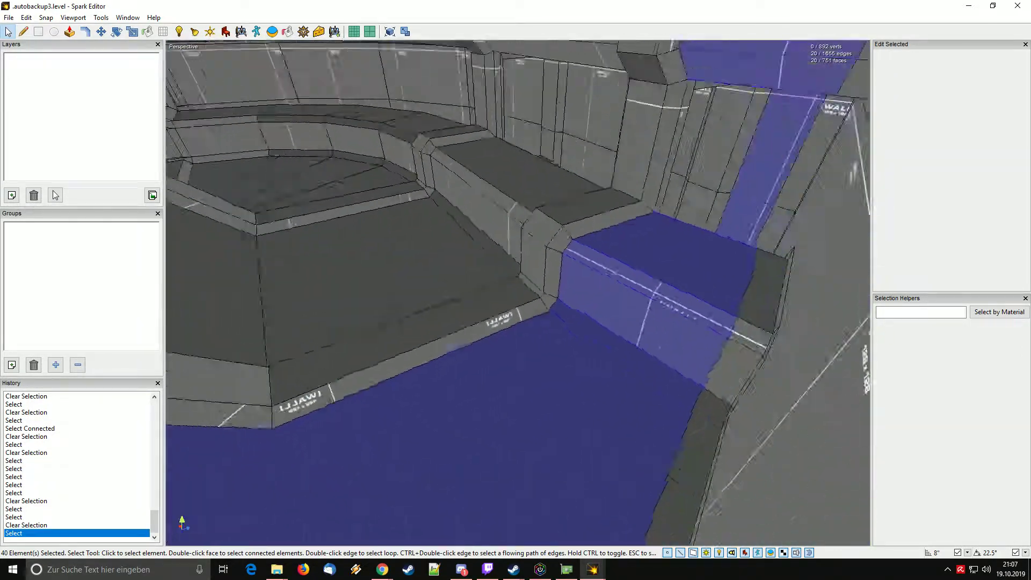
{"action": "right_click_drag", "start_coordinate": [515, 344], "coordinate": [596, 365]}
{"action": "double_click", "coordinate": [590, 403], "text": "ctrl"}
{"action": "scroll", "coordinate": [517, 293], "scroll_direction": "down", "scroll_amount": 5}
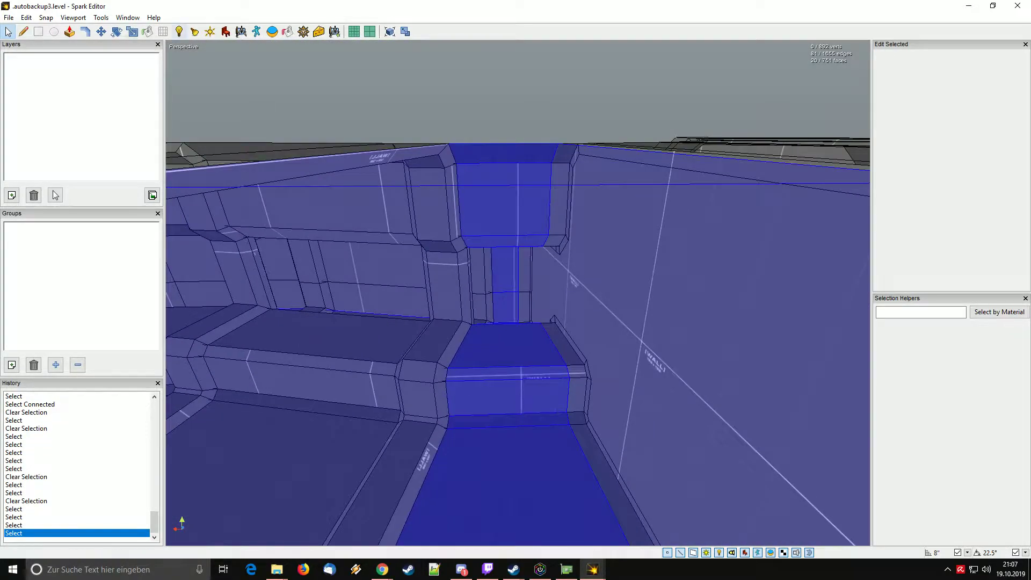
Try to trim the segment beside the end wall with the Individual Faces method, then undo it and clear the selection.
{"action": "left_click", "coordinate": [85, 31]}
{"action": "scroll", "coordinate": [517, 292], "scroll_direction": "up", "scroll_amount": 5}
{"action": "right_click_drag", "start_coordinate": [517, 292], "coordinate": [558, 376]}
{"action": "left_click_drag", "start_coordinate": [558, 322], "coordinate": [535, 333]}
{"action": "key", "text": "ctrl+z"}
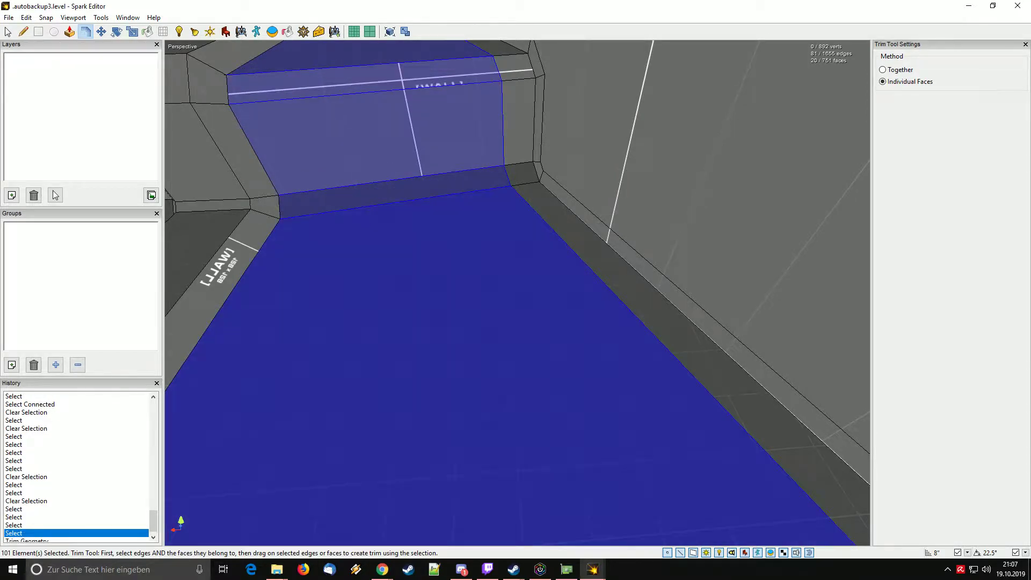
{"action": "key", "text": "Escape"}
Filter out edges, box-select only the faces of the segment beside the end wall, and make edges selectable again.
{"action": "left_click", "coordinate": [680, 553]}
{"action": "right_click_drag", "start_coordinate": [518, 292], "coordinate": [591, 344]}
{"action": "scroll", "coordinate": [517, 292], "scroll_direction": "down", "scroll_amount": 10}
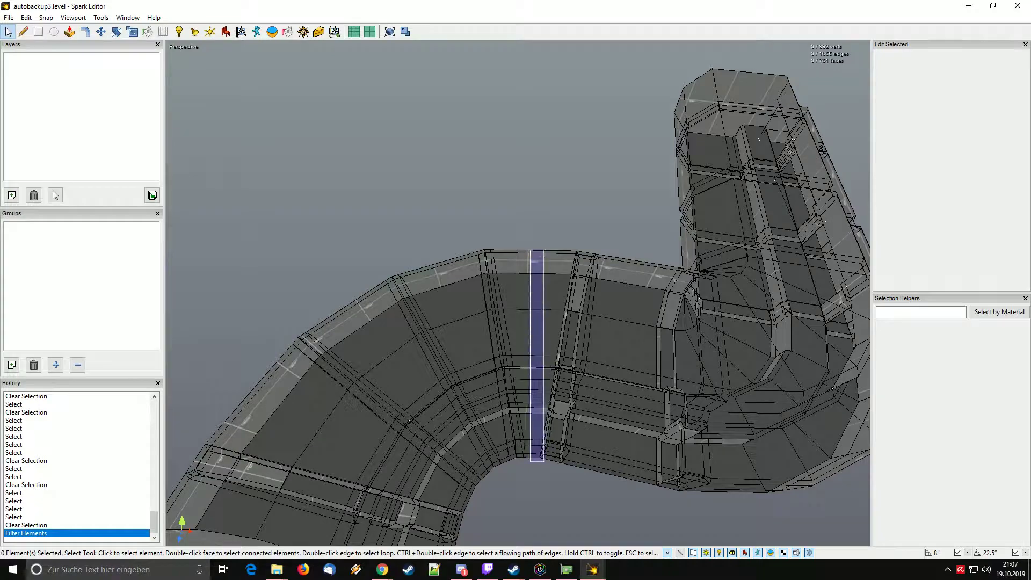
{"action": "left_click_drag", "start_coordinate": [534, 461], "coordinate": [535, 461]}
{"action": "key", "text": "w"}
{"action": "right_click_drag", "start_coordinate": [534, 462], "coordinate": [505, 398]}
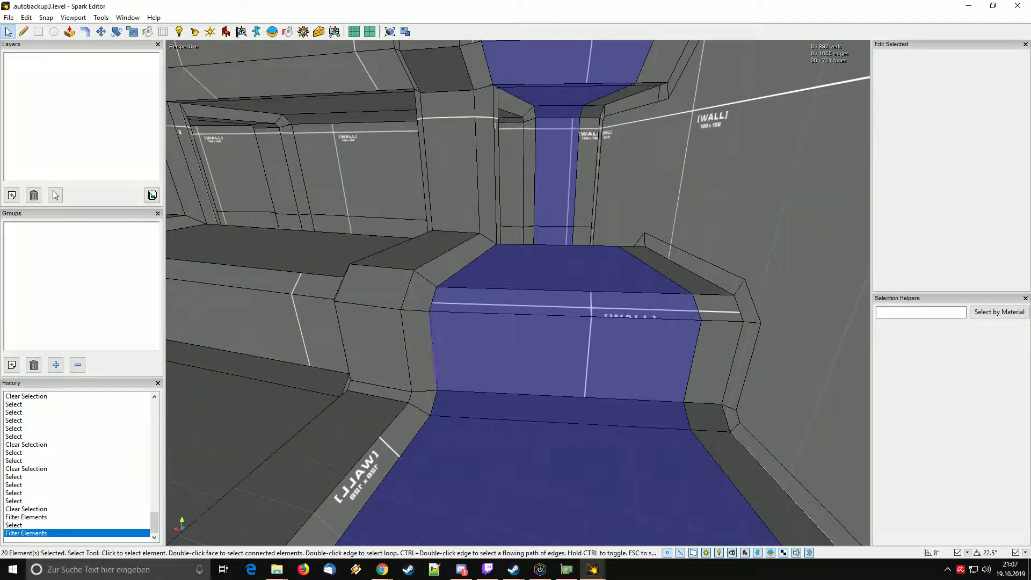
{"action": "double_click", "coordinate": [433, 350], "text": "ctrl"}
{"action": "right_click_drag", "start_coordinate": [433, 350], "coordinate": [461, 408]}
{"action": "key", "text": "w"}
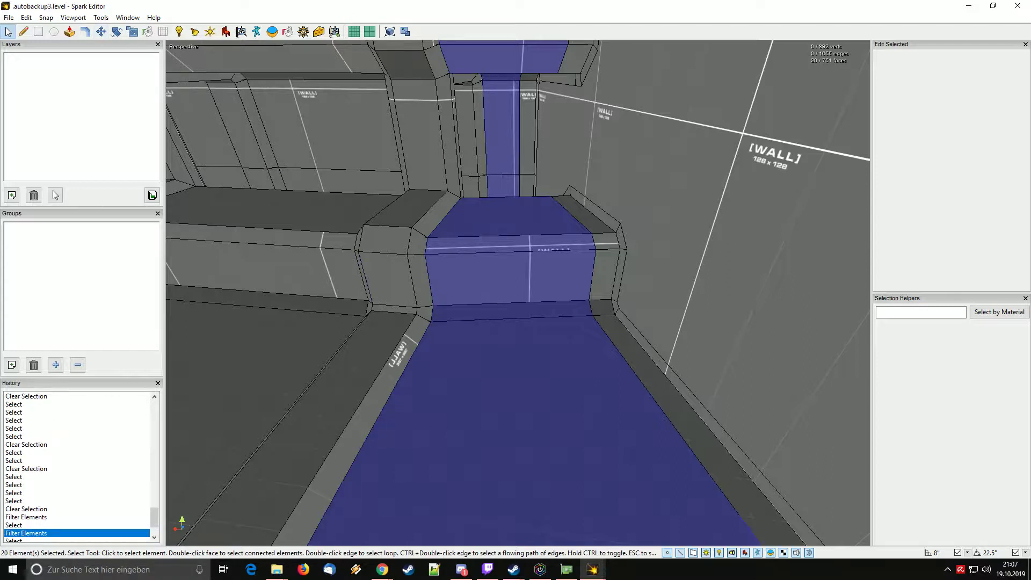
Add the wall-side edge loop and its missing floor edge to the segment's face selection.
{"action": "double_click", "coordinate": [665, 416], "text": "ctrl"}
{"action": "right_click_drag", "start_coordinate": [665, 417], "coordinate": [698, 430]}
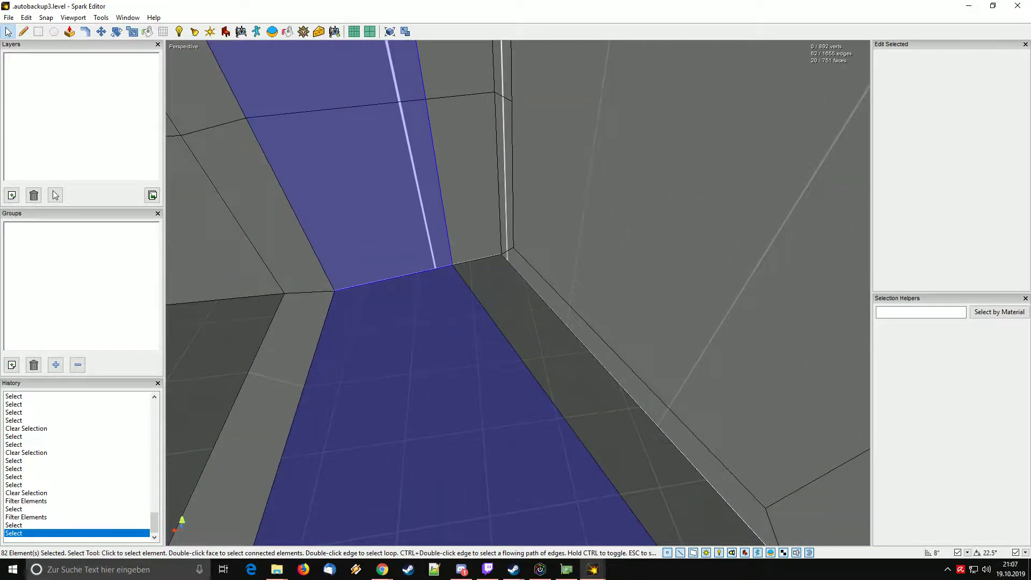
{"action": "left_click", "coordinate": [555, 409], "text": "ctrl"}
{"action": "right_click_drag", "start_coordinate": [555, 409], "coordinate": [507, 430]}
Trim the segment's faces along the wall-side edge loop with the Individual Faces method and clear the selection.
{"action": "left_click", "coordinate": [86, 32]}
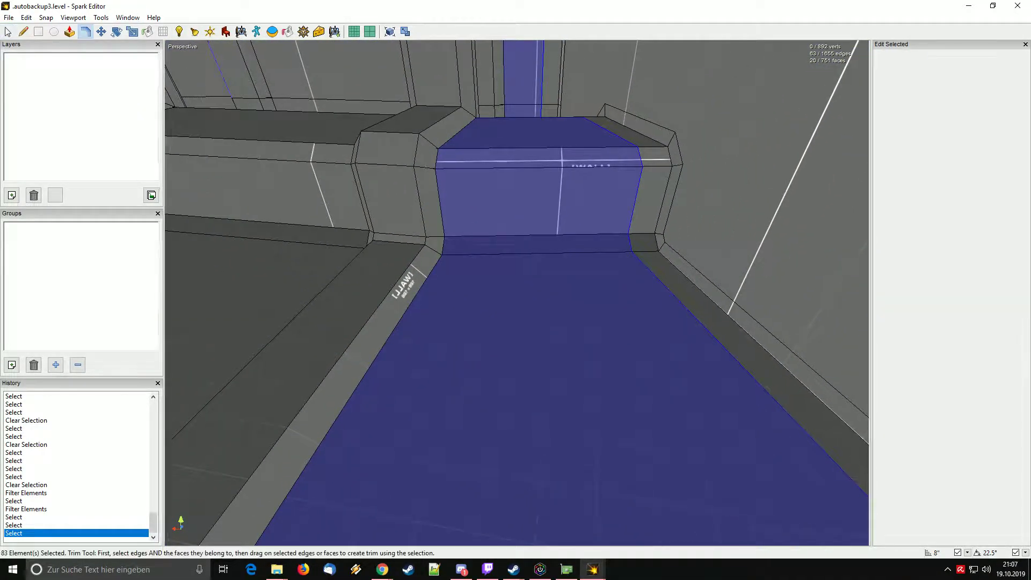
{"action": "left_click_drag", "start_coordinate": [590, 376], "coordinate": [569, 376]}
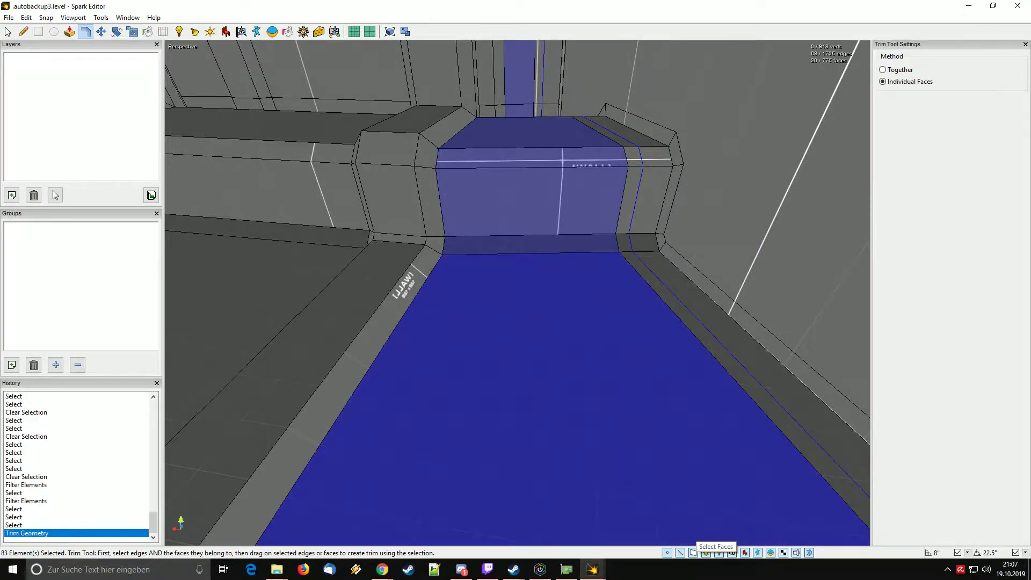
{"action": "left_click", "coordinate": [692, 553]}
{"action": "right_click_drag", "start_coordinate": [644, 429], "coordinate": [714, 400]}
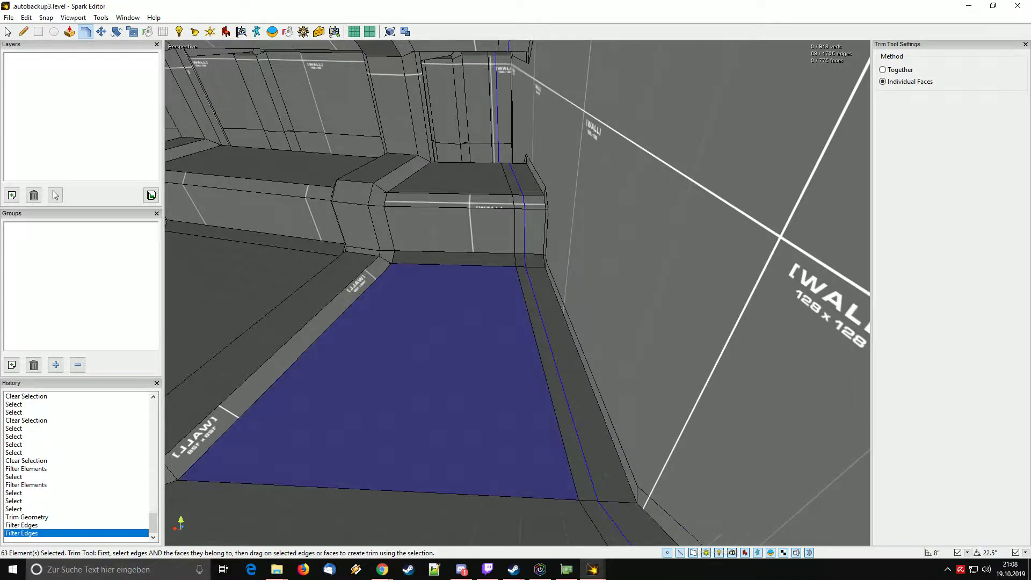
{"action": "key", "text": "Escape"}
{"action": "right_click_drag", "start_coordinate": [714, 400], "coordinate": [580, 397]}
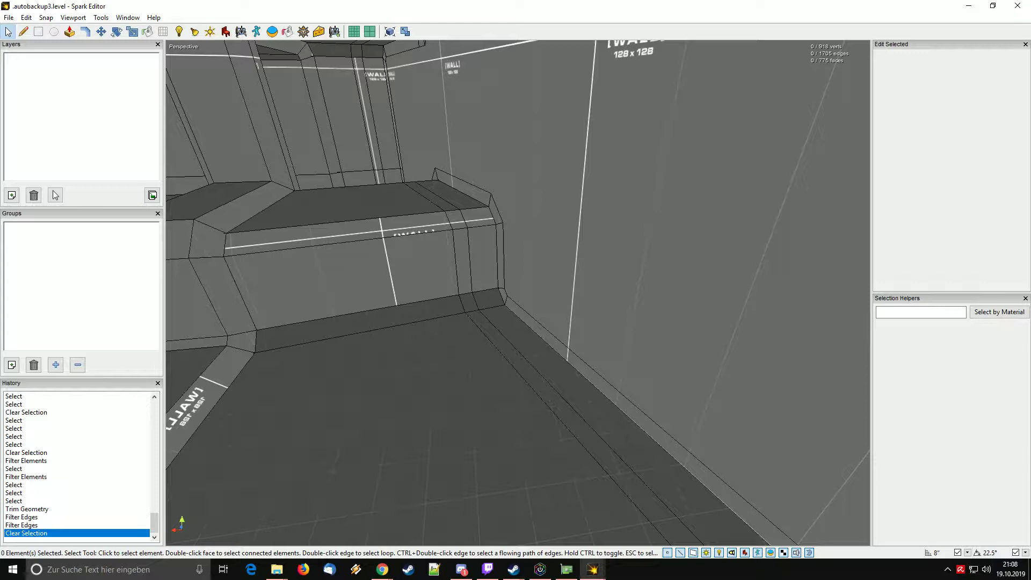
{"action": "right_click_drag", "start_coordinate": [517, 293], "coordinate": [725, 303]}
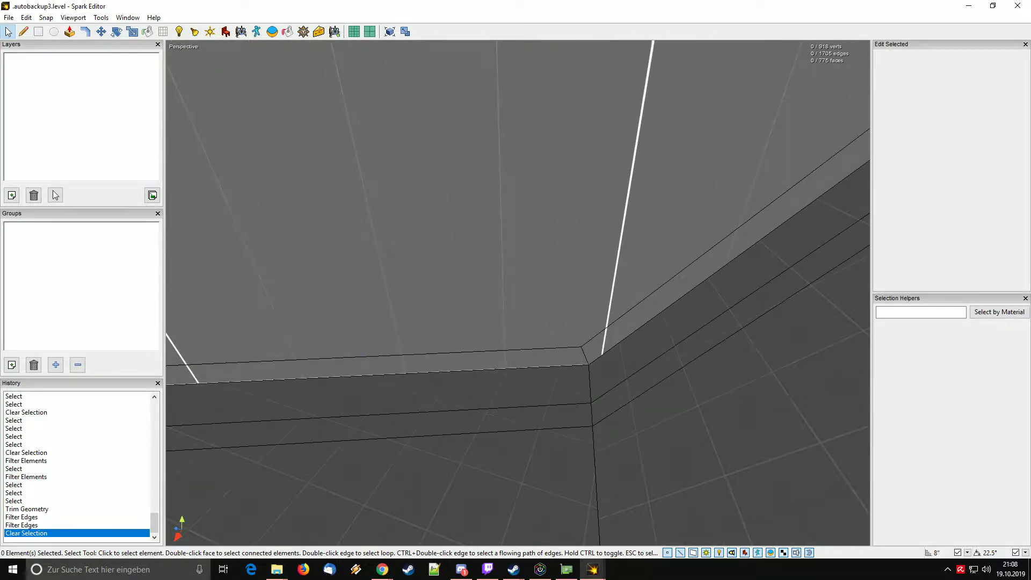
{"action": "left_click", "coordinate": [376, 188]}
{"action": "key", "text": "Escape"}
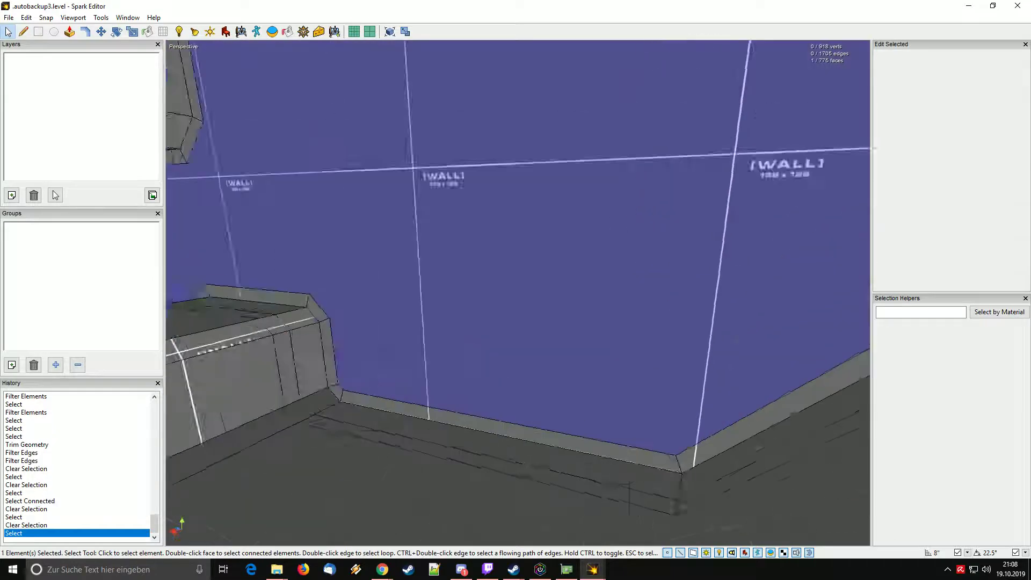
{"action": "key", "text": "w"}
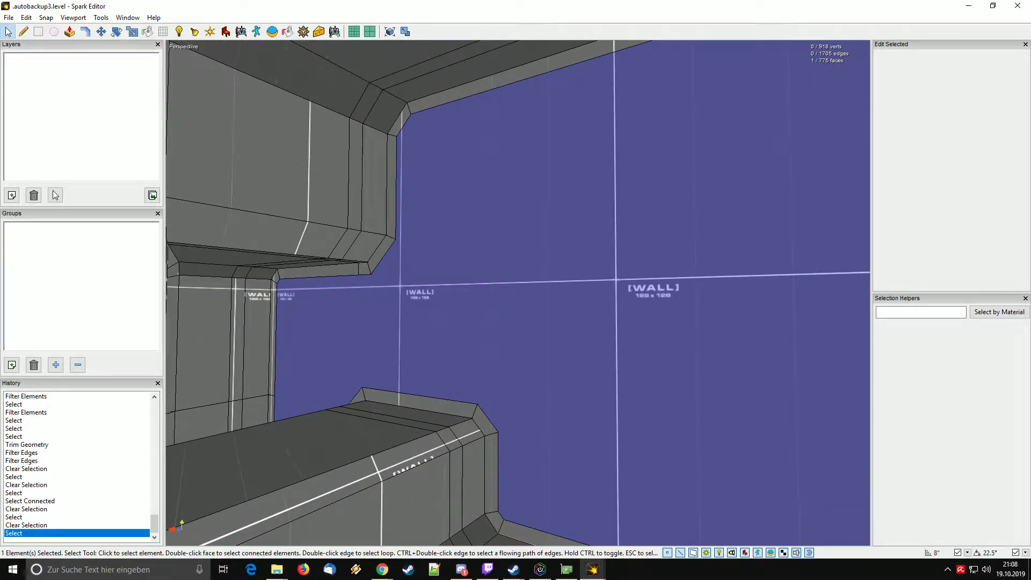
{"action": "right_click_drag", "start_coordinate": [518, 292], "coordinate": [518, 215]}
{"action": "double_click", "coordinate": [517, 267]}
{"action": "key", "text": "Escape"}
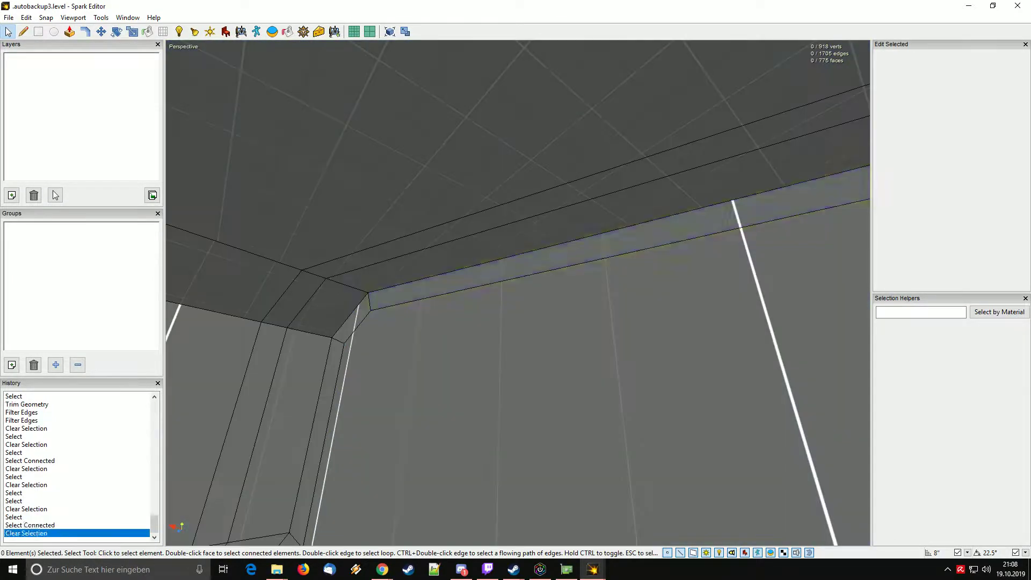
Select the narrow faces bordering the end wall along the ceiling, around its corner and down to the overhang's lower bevel.
{"action": "left_click", "coordinate": [518, 265]}
{"action": "right_click_drag", "start_coordinate": [517, 266], "coordinate": [483, 284]}
{"action": "key", "text": "w"}
{"action": "left_click", "coordinate": [457, 262], "text": "ctrl"}
{"action": "left_click", "coordinate": [429, 333], "text": "ctrl"}
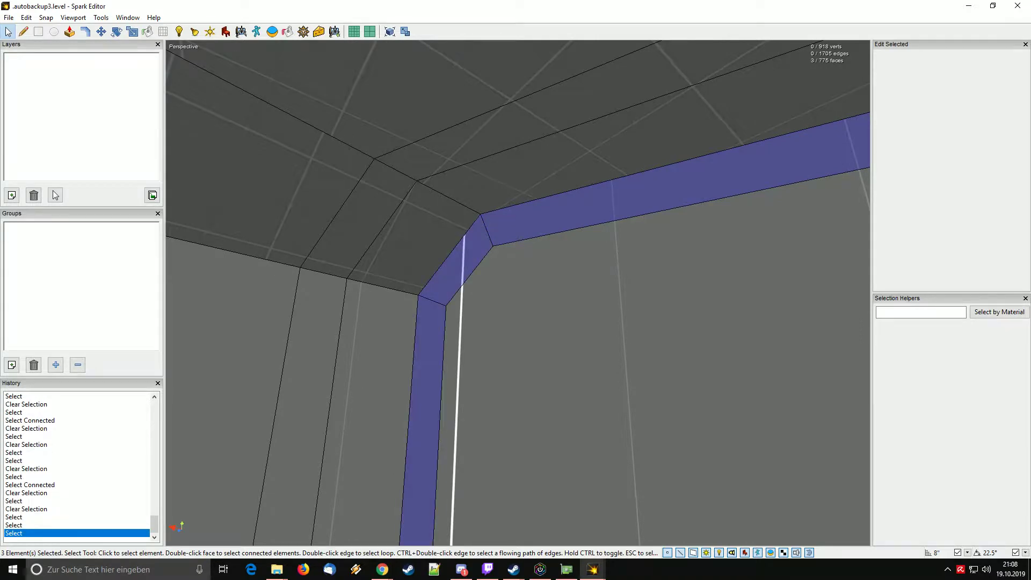
{"action": "left_click", "coordinate": [472, 333], "text": "ctrl"}
{"action": "right_click_drag", "start_coordinate": [472, 333], "coordinate": [478, 462]}
{"action": "left_click", "coordinate": [515, 269], "text": "ctrl"}
{"action": "left_click", "coordinate": [489, 255], "text": "ctrl"}
{"action": "right_click_drag", "start_coordinate": [490, 255], "coordinate": [461, 145]}
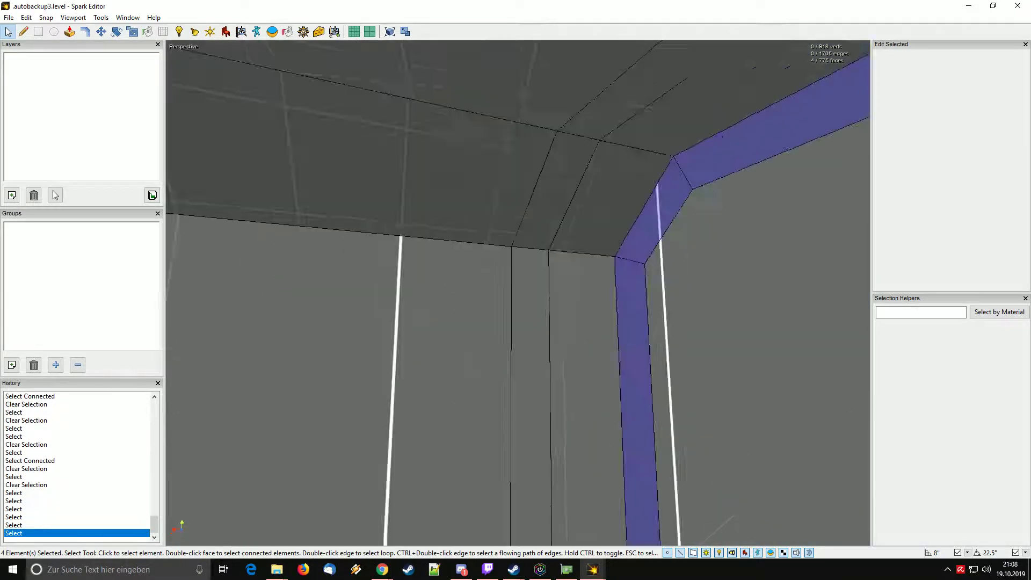
{"action": "right_click_drag", "start_coordinate": [518, 293], "coordinate": [515, 370]}
{"action": "key", "text": "w"}
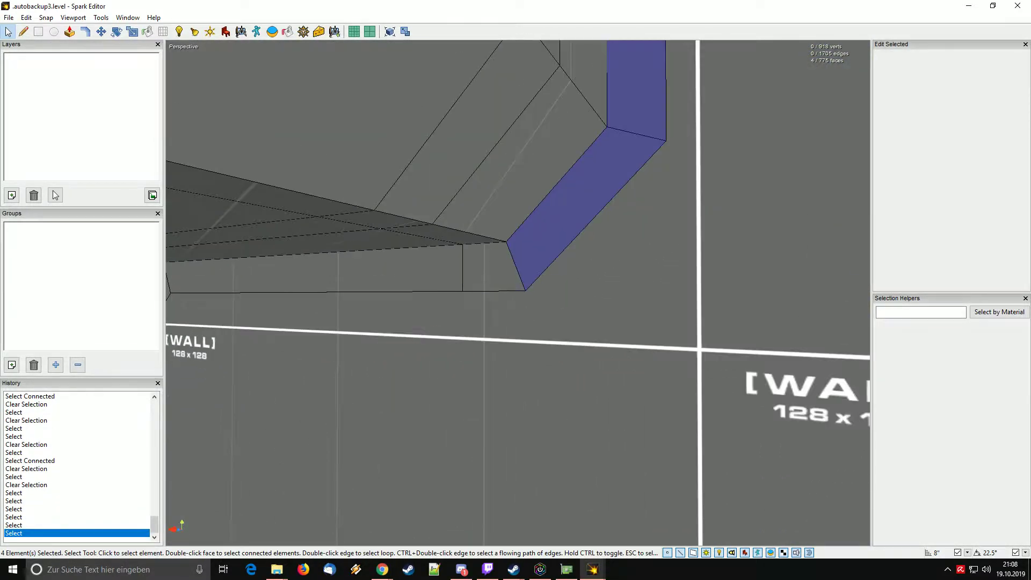
Add the border faces along the overhang's underside and in its inner corner to the selection.
{"action": "left_click", "coordinate": [491, 268], "text": "ctrl"}
{"action": "left_click", "coordinate": [440, 271], "text": "ctrl"}
{"action": "right_click_drag", "start_coordinate": [441, 271], "coordinate": [376, 257]}
{"action": "key", "text": "w"}
{"action": "left_click", "coordinate": [480, 223], "text": "ctrl"}
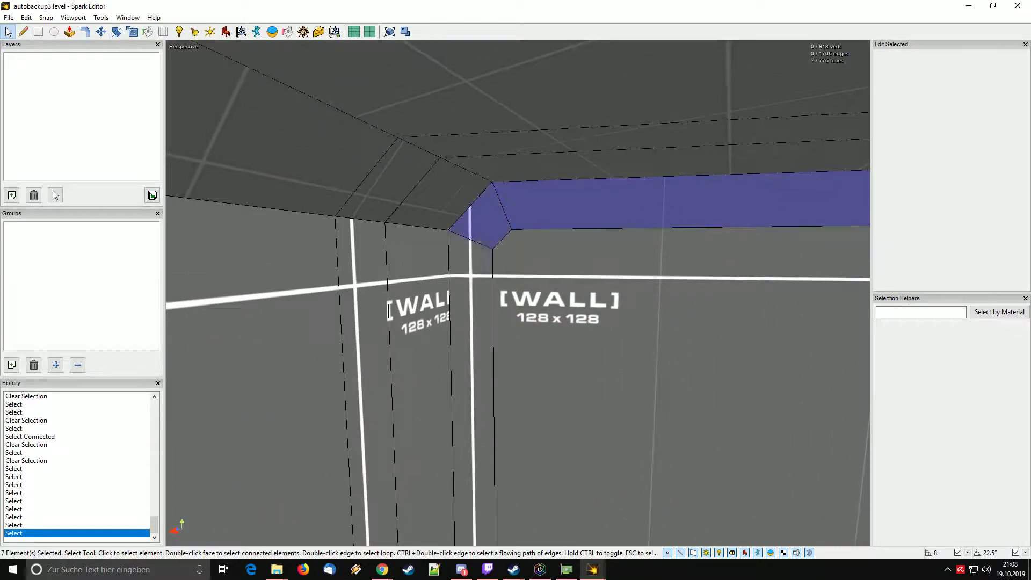
Add the end wall's upright border faces in the recess and the strip along its floor to the selection.
{"action": "left_click", "coordinate": [479, 261], "text": "ctrl"}
{"action": "right_click_drag", "start_coordinate": [479, 260], "coordinate": [483, 446]}
{"action": "key", "text": "w"}
{"action": "left_click", "coordinate": [476, 230], "text": "ctrl"}
{"action": "left_click", "coordinate": [529, 322], "text": "ctrl"}
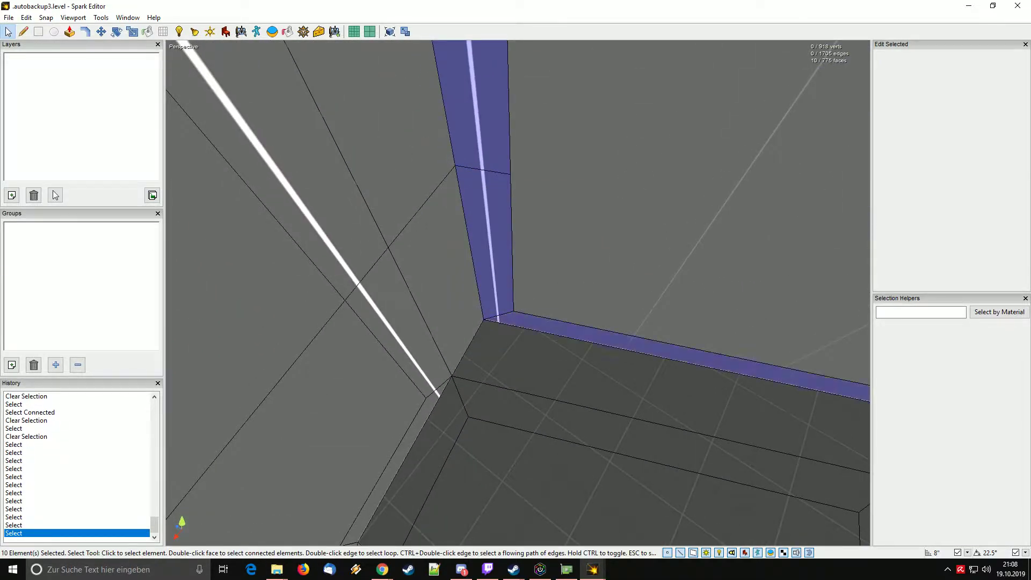
{"action": "key", "text": "s"}
{"action": "right_click_drag", "start_coordinate": [529, 322], "coordinate": [612, 311]}
Add the end wall's border faces at the ledge's recess corner, along the ledge and on its bevel to the selection.
{"action": "key", "text": "w"}
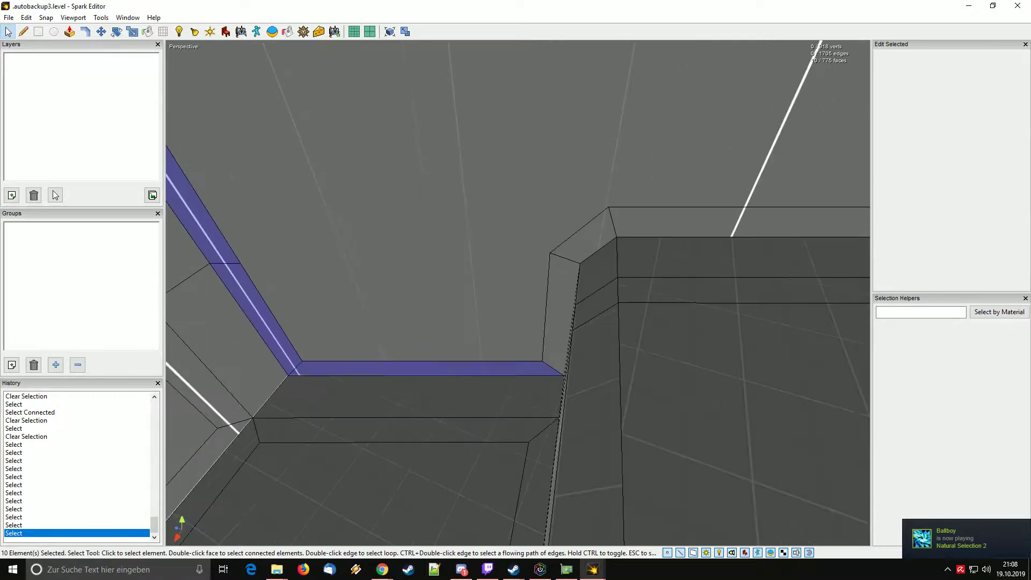
{"action": "left_click", "coordinate": [559, 314], "text": "ctrl"}
{"action": "left_click", "coordinate": [590, 239], "text": "ctrl"}
{"action": "left_click", "coordinate": [740, 222], "text": "ctrl"}
{"action": "right_click_drag", "start_coordinate": [741, 221], "coordinate": [645, 268]}
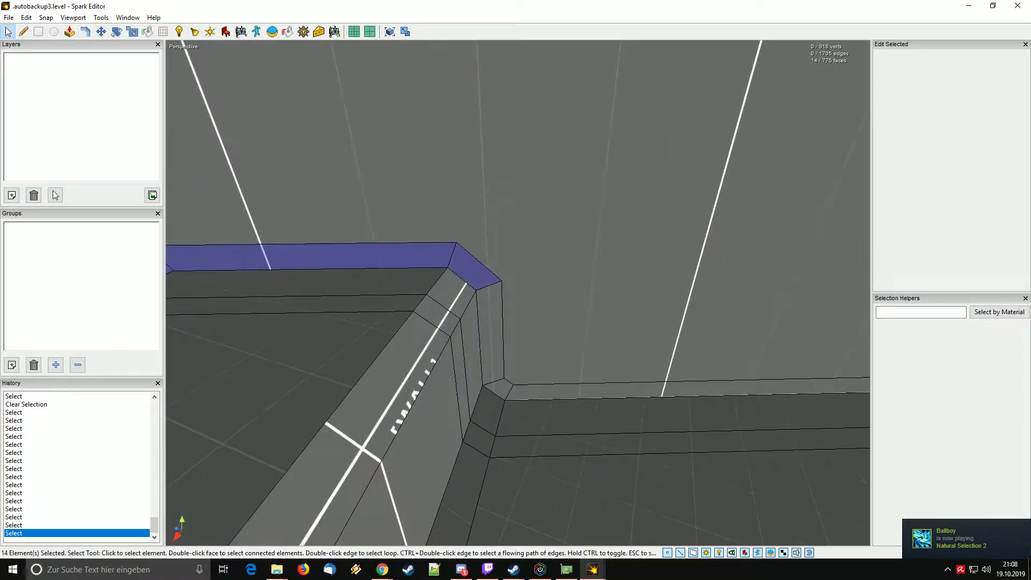
Add the remaining border faces down the ledge's front, in its lower corner and along the main floor to the selection.
{"action": "left_click", "coordinate": [542, 392], "text": "ctrl"}
{"action": "right_click_drag", "start_coordinate": [542, 391], "coordinate": [722, 389]}
{"action": "left_click", "coordinate": [413, 444], "text": "ctrl"}
{"action": "left_click", "coordinate": [448, 403], "text": "ctrl"}
{"action": "right_click_drag", "start_coordinate": [448, 402], "coordinate": [483, 280]}
{"action": "right_click_drag", "start_coordinate": [556, 397], "coordinate": [416, 465]}
{"action": "left_click", "coordinate": [515, 344], "text": "ctrl"}
Detach the selected border faces from the end wall by cutting and pasting them in place, and clear the selection.
{"action": "key", "text": "m"}
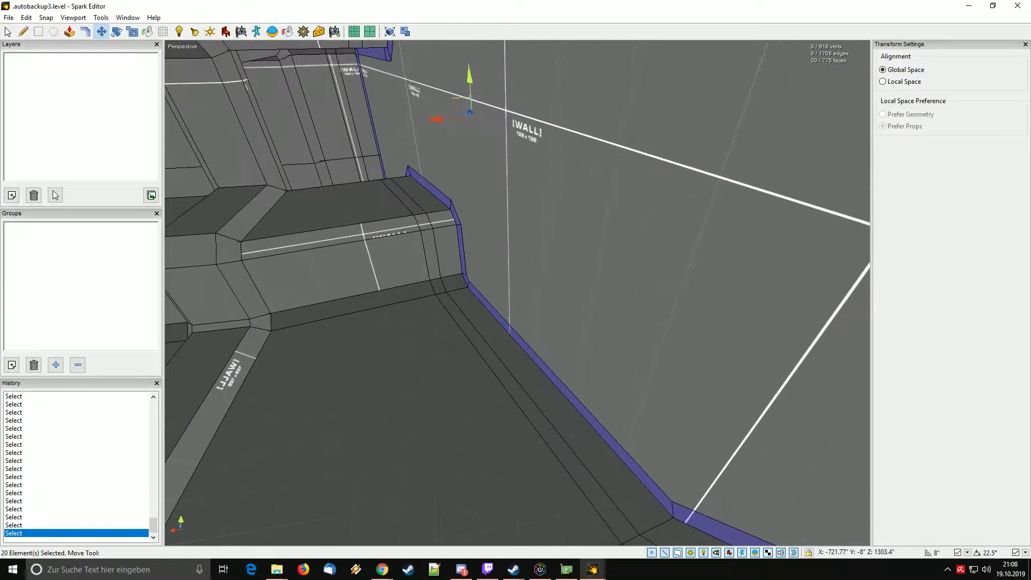
{"action": "key", "text": "ctrl+x"}
{"action": "key", "text": "ctrl+v"}
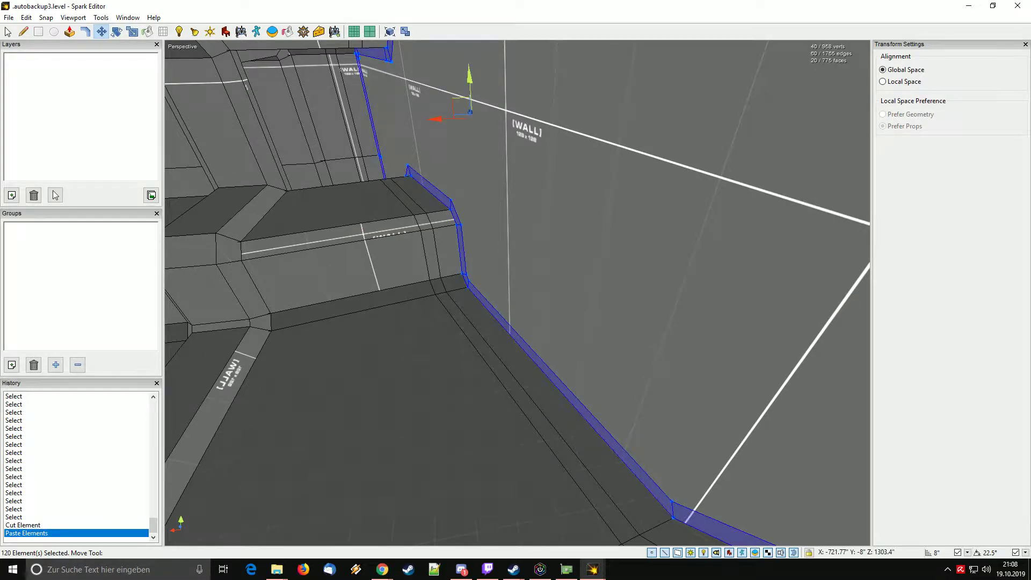
{"action": "right_click_drag", "start_coordinate": [516, 300], "coordinate": [450, 306]}
{"action": "key", "text": "Escape"}
Select the detached border strip as one connected piece and move its lower corner onto the nearby floor seam vertex.
{"action": "double_click", "coordinate": [538, 312]}
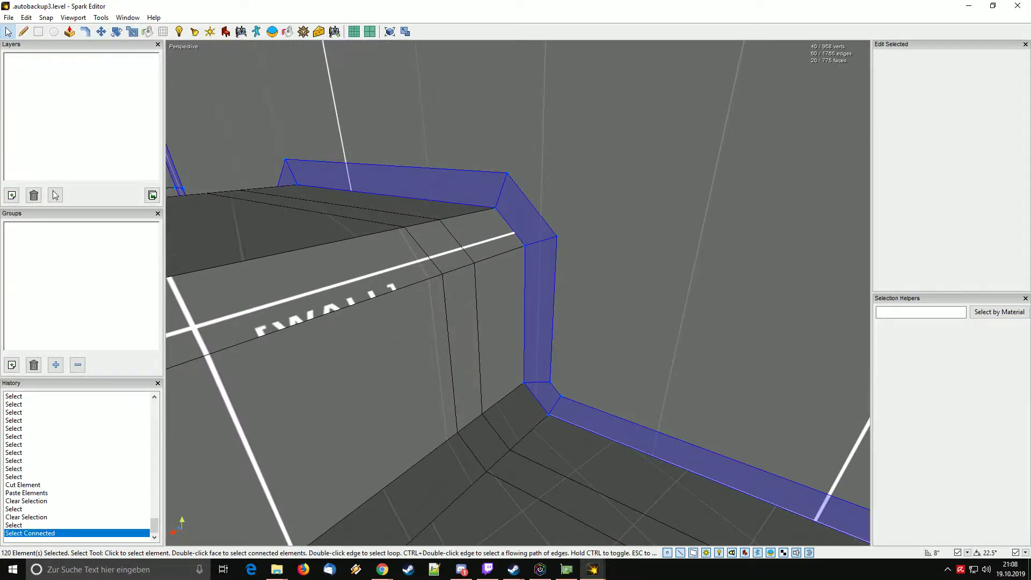
{"action": "right_click_drag", "start_coordinate": [539, 311], "coordinate": [472, 333]}
{"action": "key", "text": "m"}
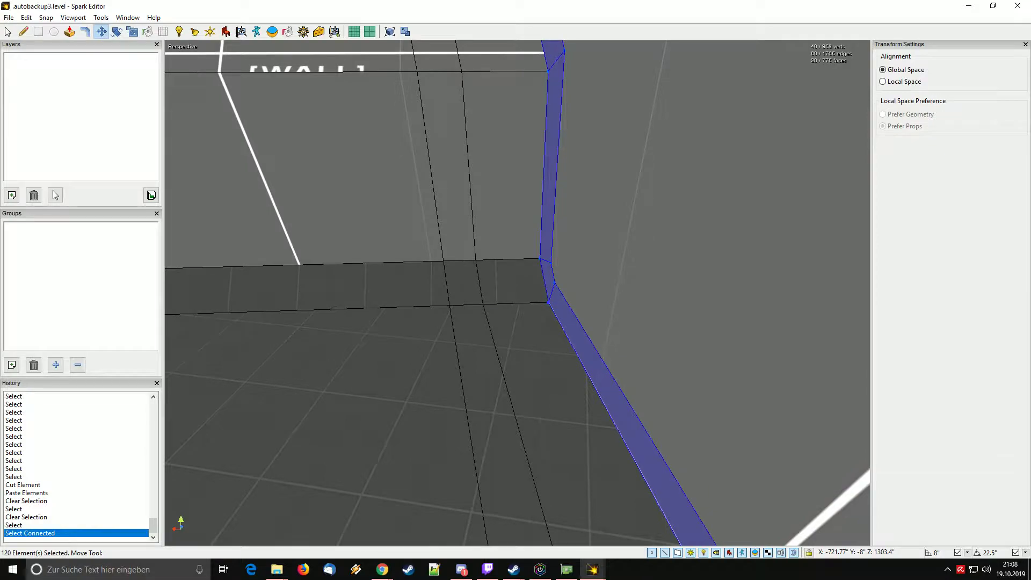
{"action": "left_click_drag", "start_coordinate": [548, 302], "coordinate": [482, 304]}
{"action": "right_click_drag", "start_coordinate": [482, 304], "coordinate": [494, 365]}
Select the border strip's corridor-side edge loop and move it onto the adjacent seam of the segment.
{"action": "key", "text": "Escape"}
{"action": "key", "text": "space"}
{"action": "double_click", "coordinate": [558, 343]}
{"action": "key", "text": "m"}
{"action": "key", "text": "space"}
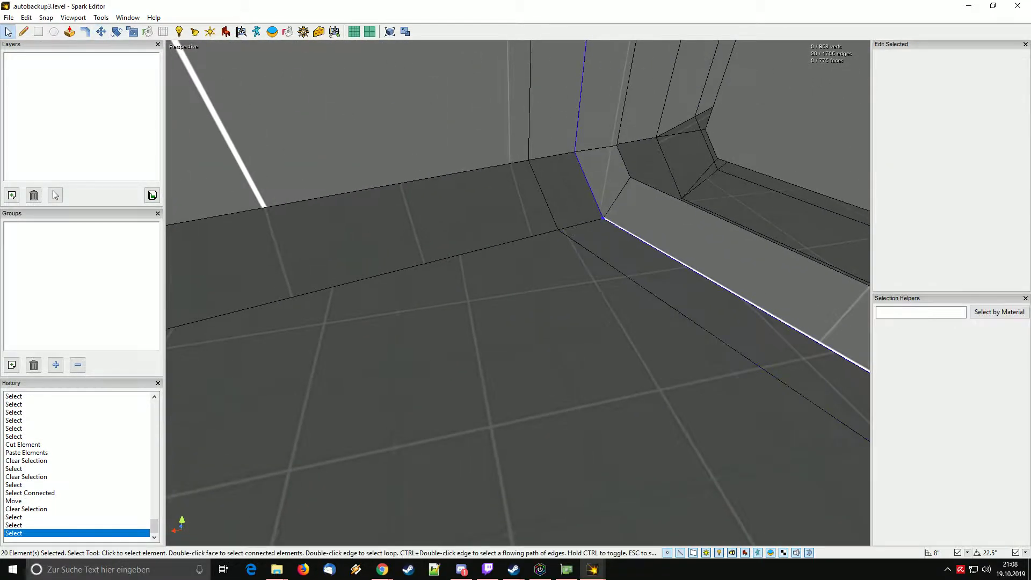
{"action": "key", "text": "m"}
{"action": "left_click_drag", "start_coordinate": [604, 218], "coordinate": [558, 230]}
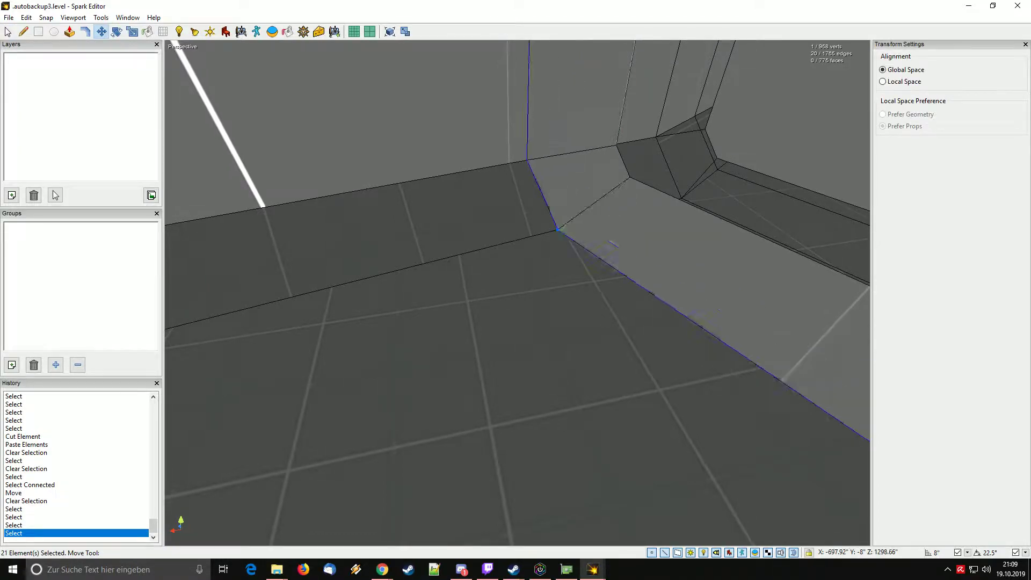
Select the connected border geometry, clear the selection and clean the level's edges and vertices.
{"action": "right_click_drag", "start_coordinate": [558, 230], "coordinate": [529, 244]}
{"action": "key", "text": "space"}
{"action": "double_click", "coordinate": [558, 225]}
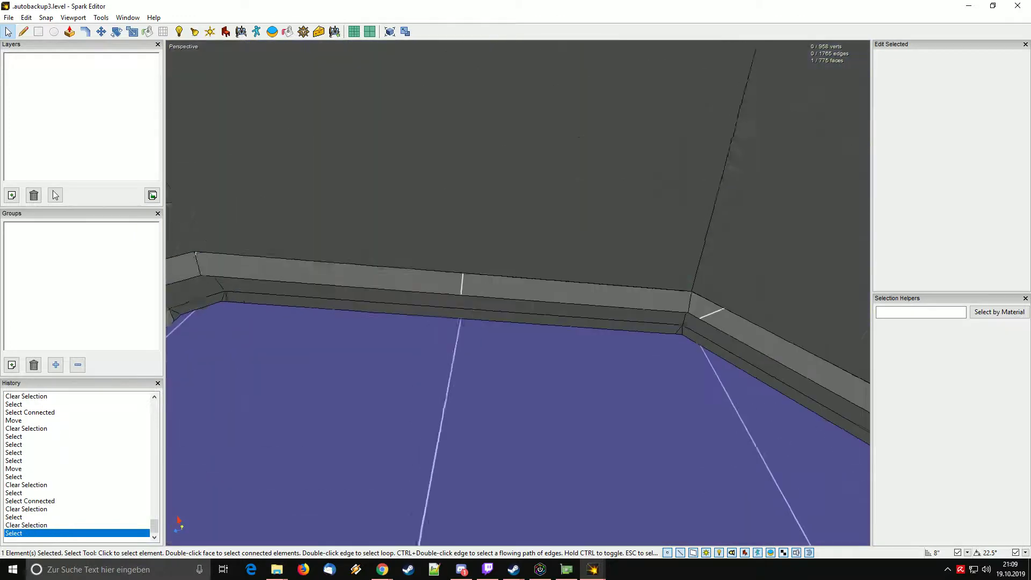
{"action": "key", "text": "alt+e"}
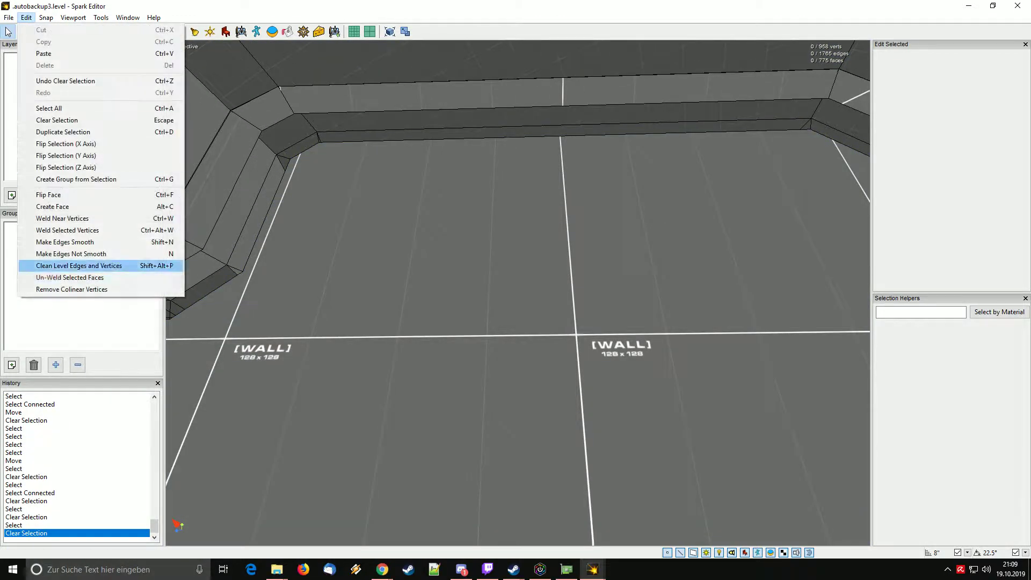
{"action": "key", "text": "Return"}
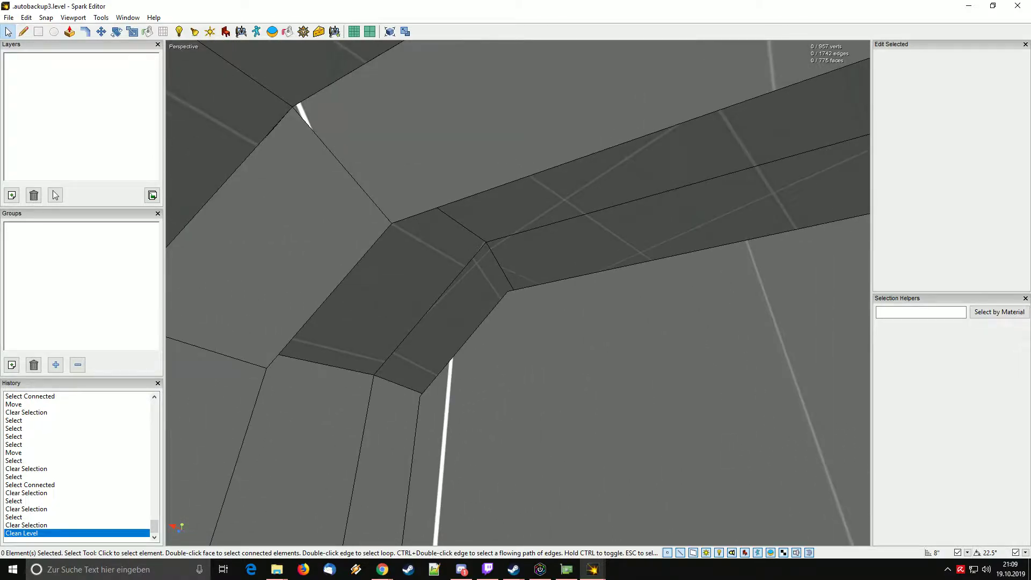
Detach the end wall face and its connected edges by cutting and pasting them in place.
{"action": "double_click", "coordinate": [590, 376]}
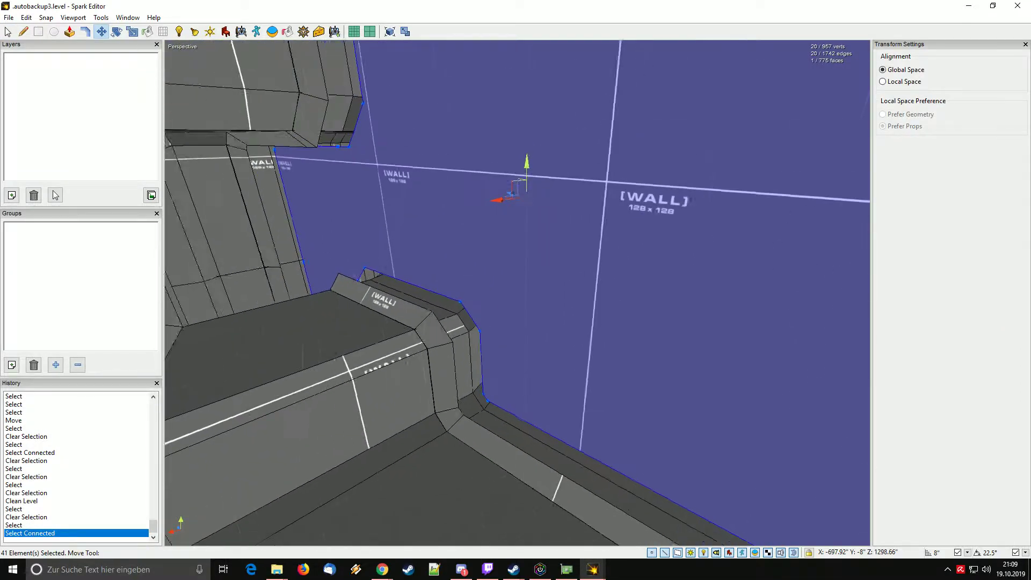
{"action": "key", "text": "ctrl+x"}
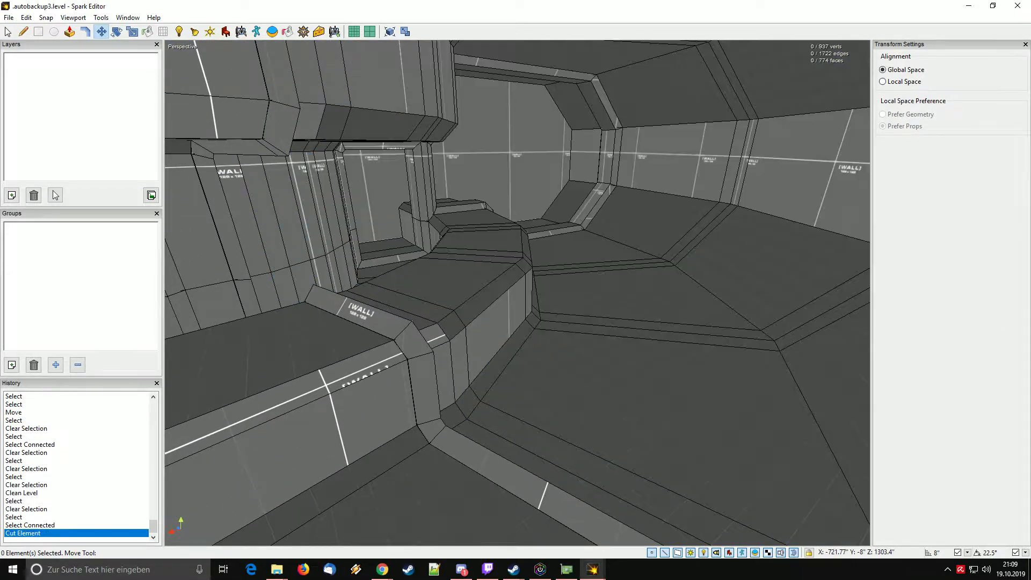
{"action": "key", "text": "ctrl+v"}
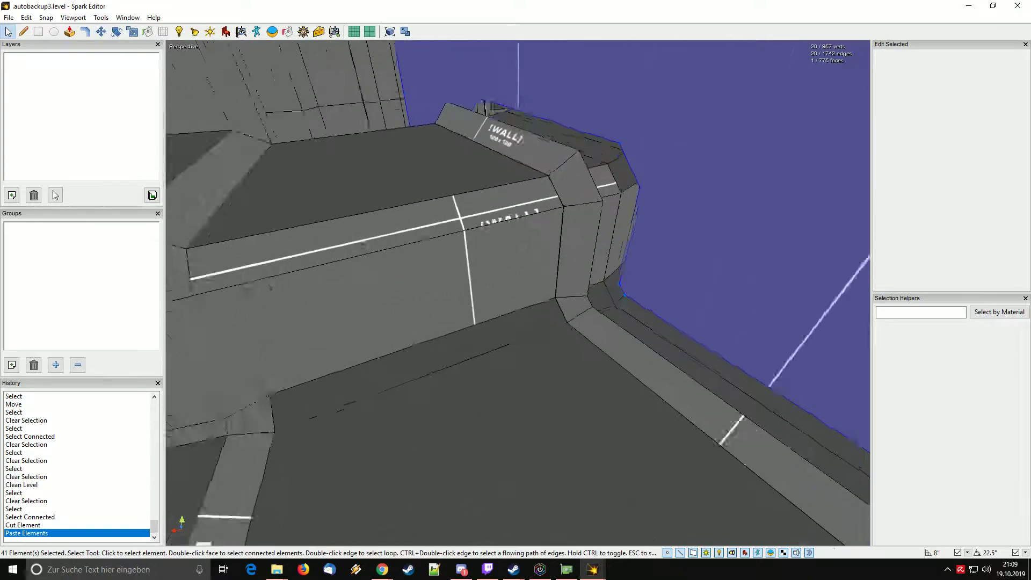
Try moving the end wall onto the border strip's outer edge, undo it, and cut and paste the wall in place again.
{"action": "key", "text": "w"}
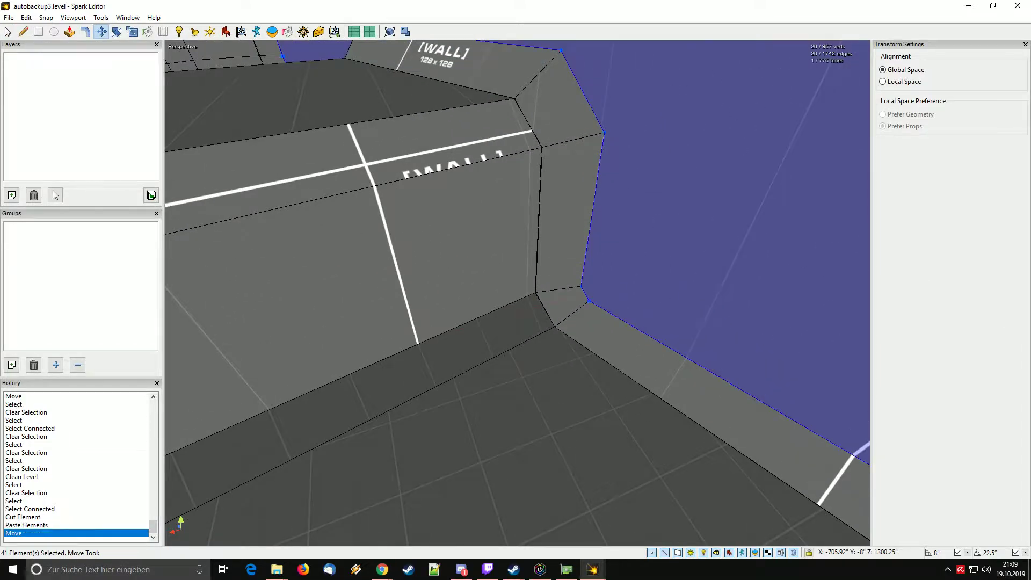
{"action": "right_click_drag", "start_coordinate": [517, 292], "coordinate": [365, 290]}
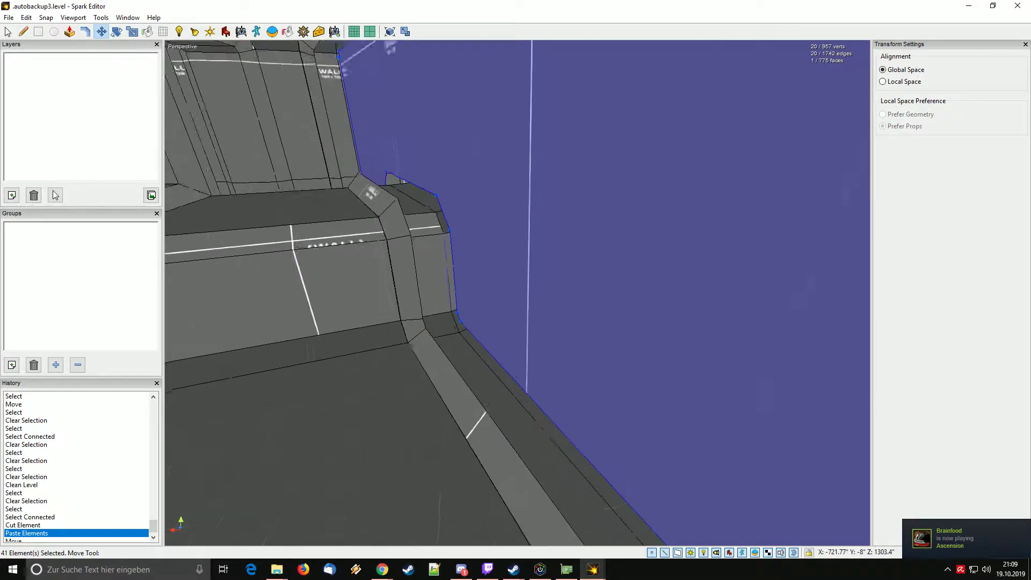
{"action": "key", "text": "ctrl+x"}
{"action": "key", "text": "ctrl+v"}
{"action": "key", "text": "Escape"}
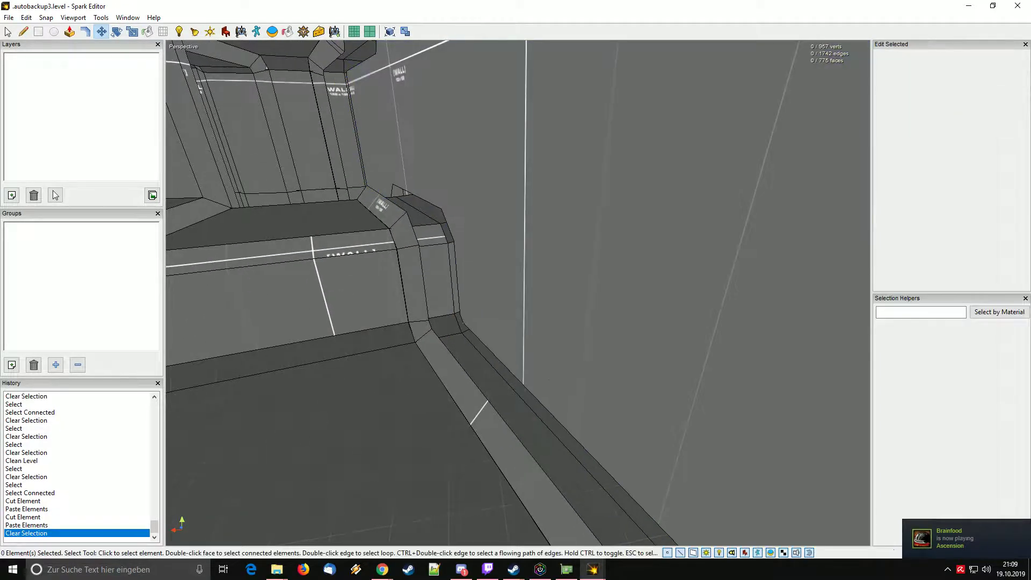
Paste a copy of the end wall, shift it along the X axis and delete the other large wall face.
{"action": "mouse_move", "coordinate": [517, 293]}
{"action": "right_mouse_down"}
{"action": "mouse_move", "coordinate": [494, 268]}
{"action": "mouse_move", "coordinate": [510, 301]}
{"action": "mouse_move", "coordinate": [483, 311]}
{"action": "mouse_move", "coordinate": [499, 306]}
{"action": "mouse_move", "coordinate": [504, 317]}
{"action": "mouse_move", "coordinate": [499, 301]}
{"action": "mouse_move", "coordinate": [526, 296]}
{"action": "mouse_move", "coordinate": [505, 300]}
{"action": "mouse_move", "coordinate": [516, 295]}
{"action": "mouse_move", "coordinate": [488, 289]}
{"action": "mouse_move", "coordinate": [494, 300]}
{"action": "mouse_move", "coordinate": [502, 292]}
{"action": "mouse_move", "coordinate": [483, 301]}
{"action": "mouse_move", "coordinate": [499, 293]}
{"action": "right_mouse_up"}
{"action": "key", "text": "w"}
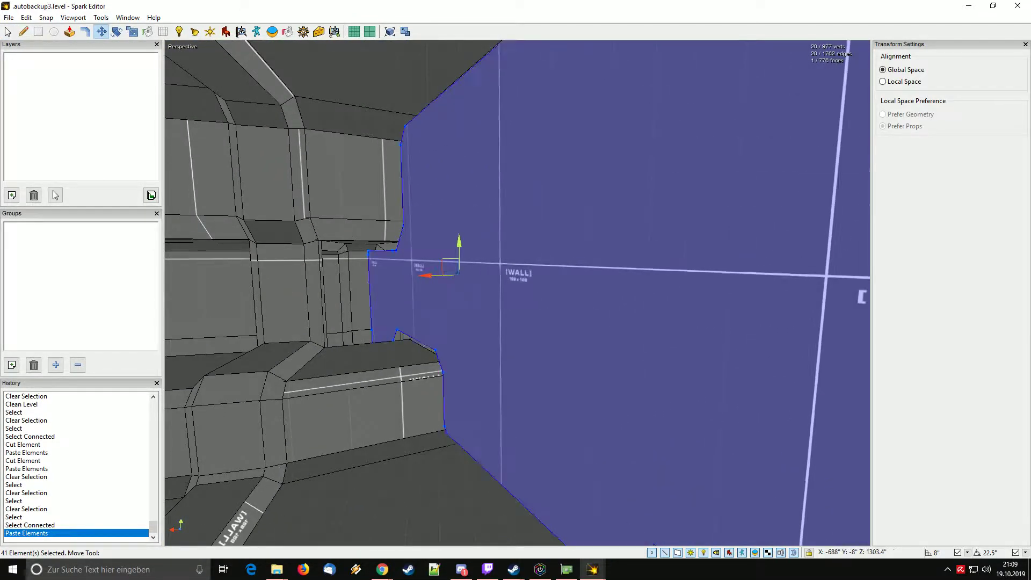
{"action": "left_click_drag", "start_coordinate": [427, 275], "coordinate": [325, 277]}
{"action": "right_click_drag", "start_coordinate": [325, 277], "coordinate": [381, 274]}
{"action": "left_click", "coordinate": [483, 290]}
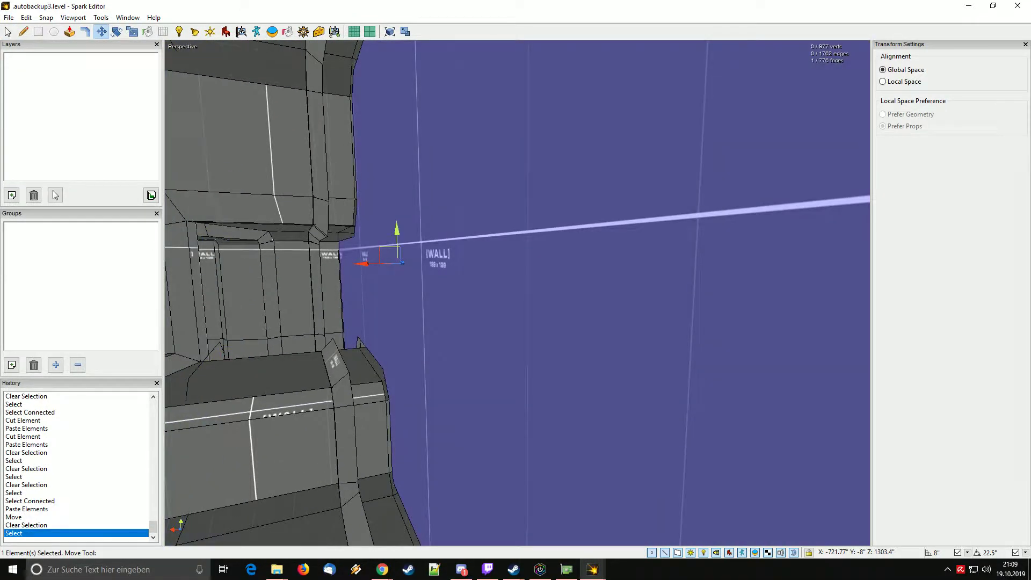
{"action": "key", "text": "Delete"}
Select the remaining end wall with its connected edges and snap its lower corner onto the border strip's outer edge.
{"action": "mouse_move", "coordinate": [483, 290]}
{"action": "right_mouse_down"}
{"action": "mouse_move", "coordinate": [505, 295]}
{"action": "mouse_move", "coordinate": [491, 301]}
{"action": "mouse_move", "coordinate": [518, 290]}
{"action": "mouse_move", "coordinate": [465, 300]}
{"action": "right_mouse_up"}
{"action": "double_click", "coordinate": [518, 290]}
{"action": "key", "text": "w"}
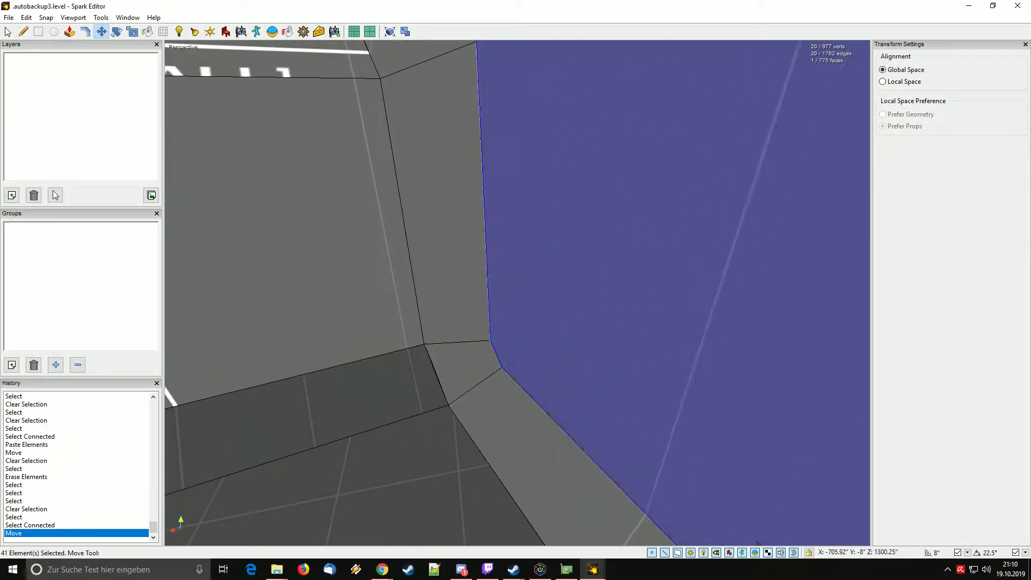
{"action": "left_click_drag", "start_coordinate": [503, 369], "coordinate": [502, 366]}
{"action": "right_click_drag", "start_coordinate": [502, 367], "coordinate": [508, 357]}
{"action": "key", "text": "Escape"}
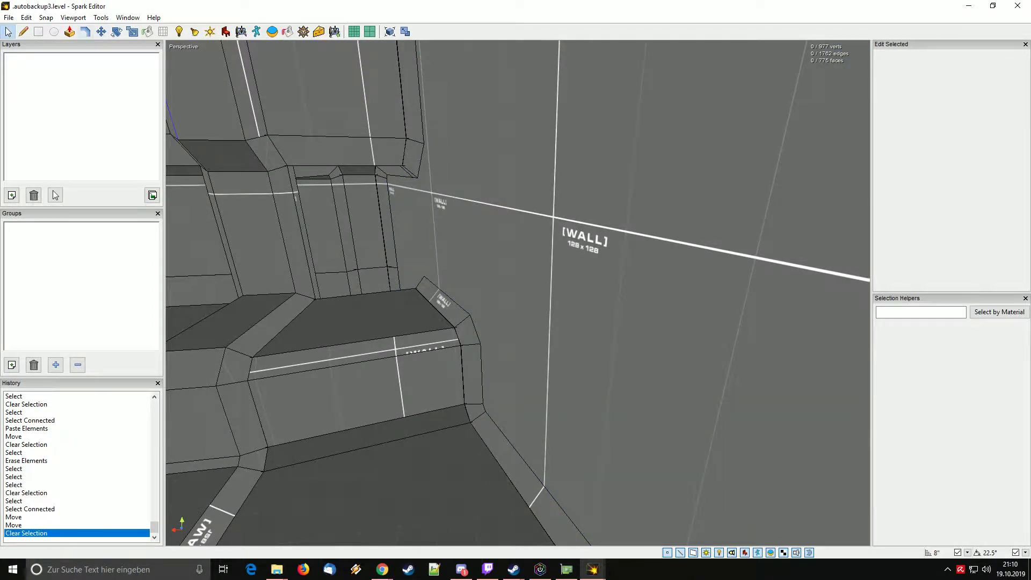
Extrude the end wall face outward and move the new face's lower corner onto the existing outline's corner vertex.
{"action": "key", "text": "e"}
{"action": "left_click", "coordinate": [622, 258]}
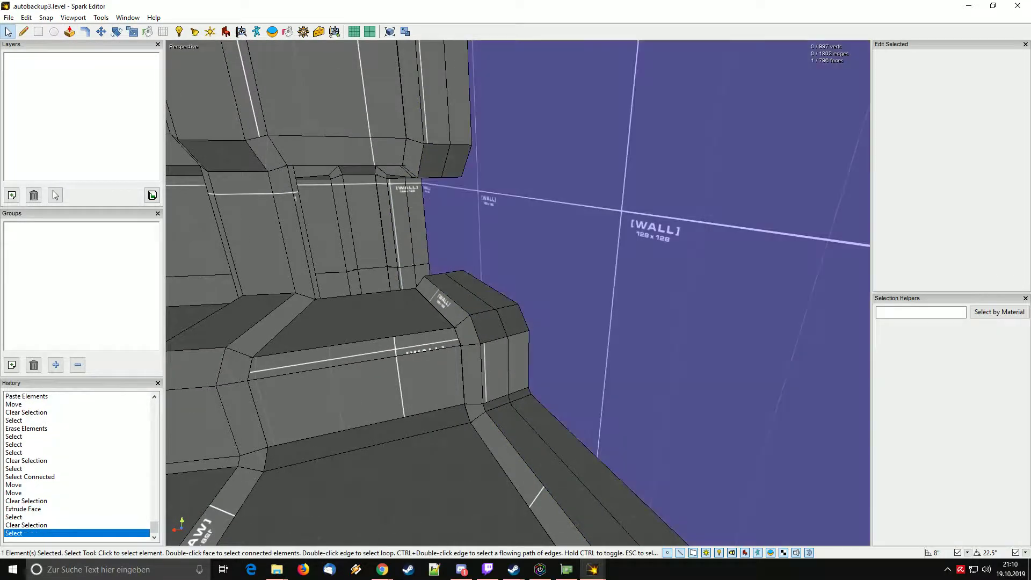
{"action": "right_click_drag", "start_coordinate": [622, 258], "coordinate": [628, 263]}
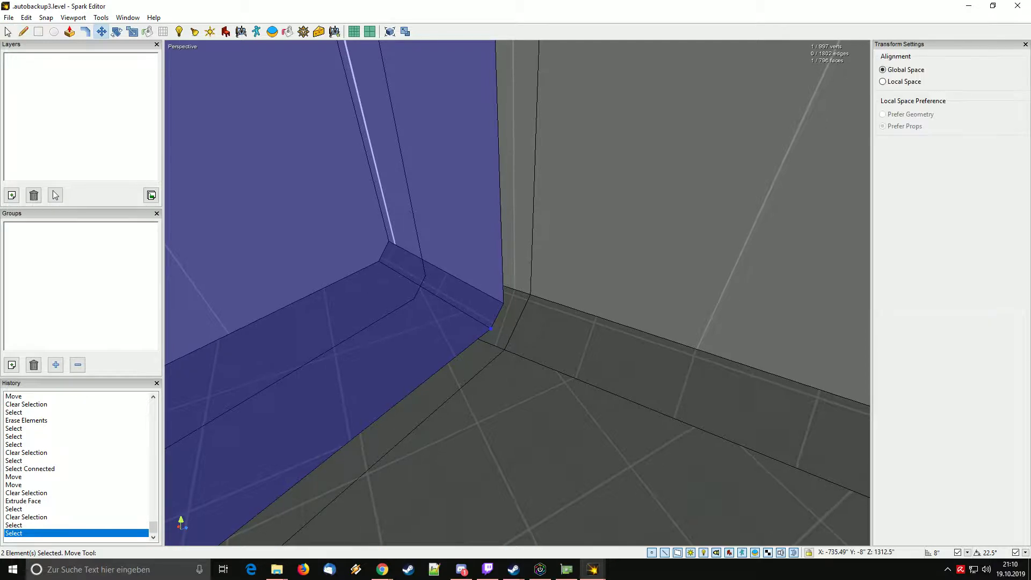
{"action": "left_click_drag", "start_coordinate": [490, 328], "coordinate": [414, 299]}
{"action": "mouse_move", "coordinate": [414, 299]}
{"action": "right_mouse_down"}
{"action": "mouse_move", "coordinate": [376, 306]}
{"action": "mouse_move", "coordinate": [424, 295]}
{"action": "mouse_move", "coordinate": [332, 303]}
{"action": "mouse_move", "coordinate": [473, 296]}
{"action": "mouse_move", "coordinate": [451, 323]}
{"action": "mouse_move", "coordinate": [376, 322]}
{"action": "mouse_move", "coordinate": [462, 321]}
{"action": "mouse_move", "coordinate": [354, 325]}
{"action": "mouse_move", "coordinate": [400, 311]}
{"action": "right_mouse_up"}
{"action": "key", "text": "Escape"}
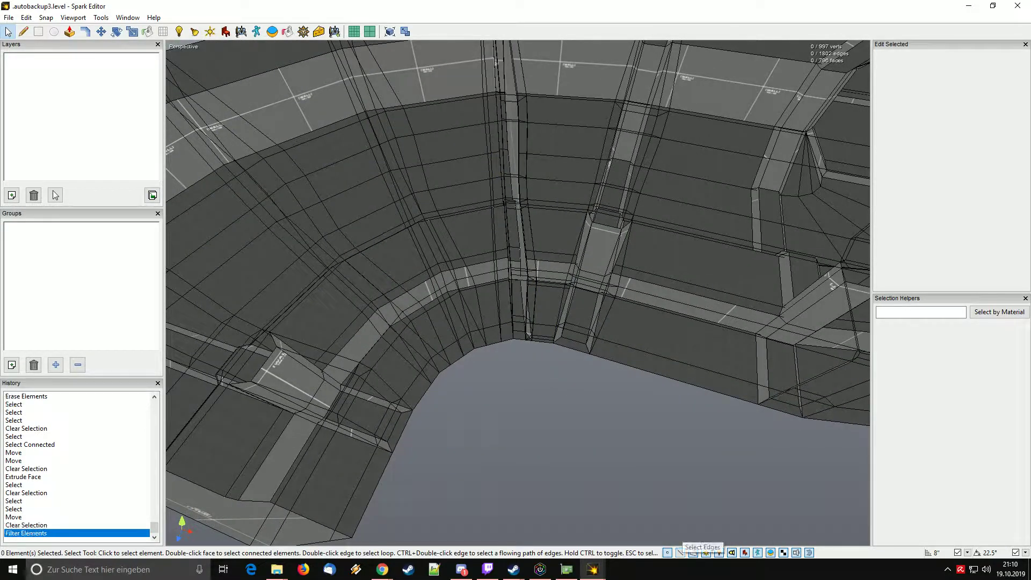
Trim the curved segment's faces along the edge loop beside the end wall with the Individual Faces method and clear the selection.
{"action": "mouse_move", "coordinate": [516, 322]}
{"action": "right_mouse_down"}
{"action": "mouse_move", "coordinate": [505, 317]}
{"action": "mouse_move", "coordinate": [532, 319]}
{"action": "mouse_move", "coordinate": [515, 312]}
{"action": "mouse_move", "coordinate": [518, 322]}
{"action": "mouse_move", "coordinate": [518, 280]}
{"action": "mouse_move", "coordinate": [510, 322]}
{"action": "right_mouse_up"}
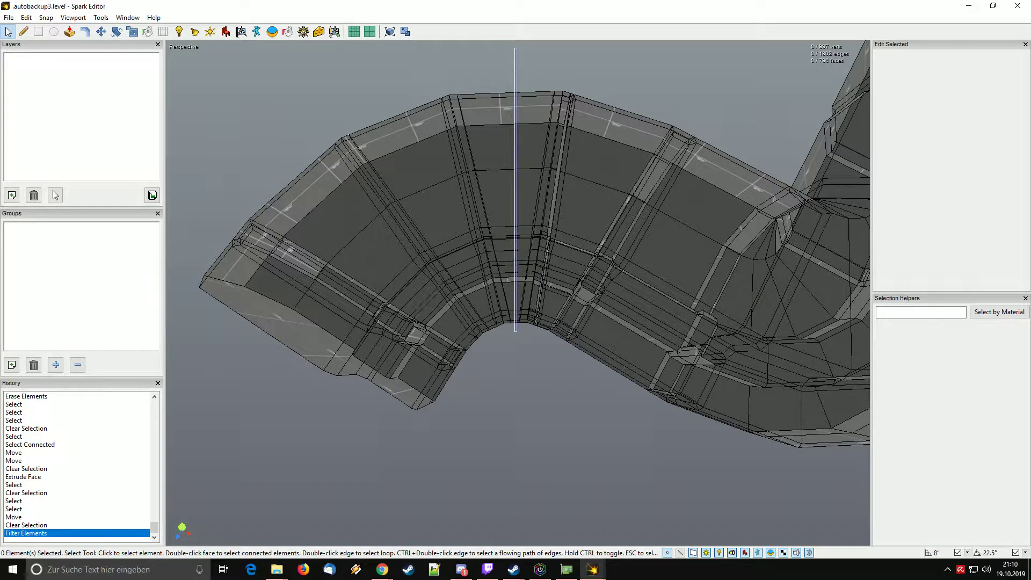
{"action": "mouse_move", "coordinate": [511, 322]}
{"action": "right_mouse_down"}
{"action": "mouse_move", "coordinate": [512, 268]}
{"action": "mouse_move", "coordinate": [514, 306]}
{"action": "right_mouse_up"}
{"action": "left_click_drag", "start_coordinate": [514, 306], "coordinate": [502, 306]}
{"action": "right_click_drag", "start_coordinate": [502, 306], "coordinate": [488, 314]}
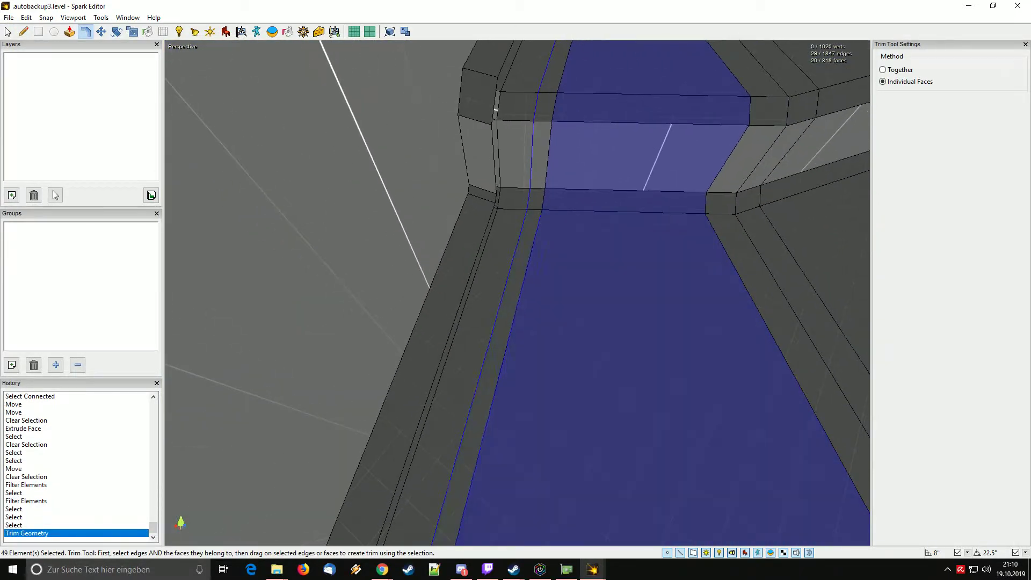
{"action": "key", "text": "Escape"}
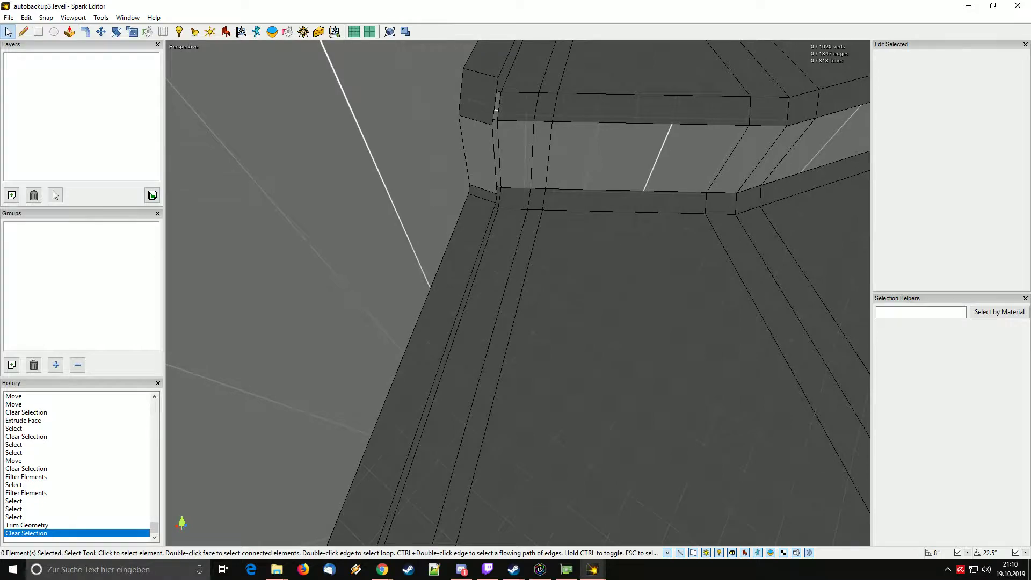
Delete the large end wall face and a second wall face beside it.
{"action": "right_click_drag", "start_coordinate": [488, 314], "coordinate": [424, 293]}
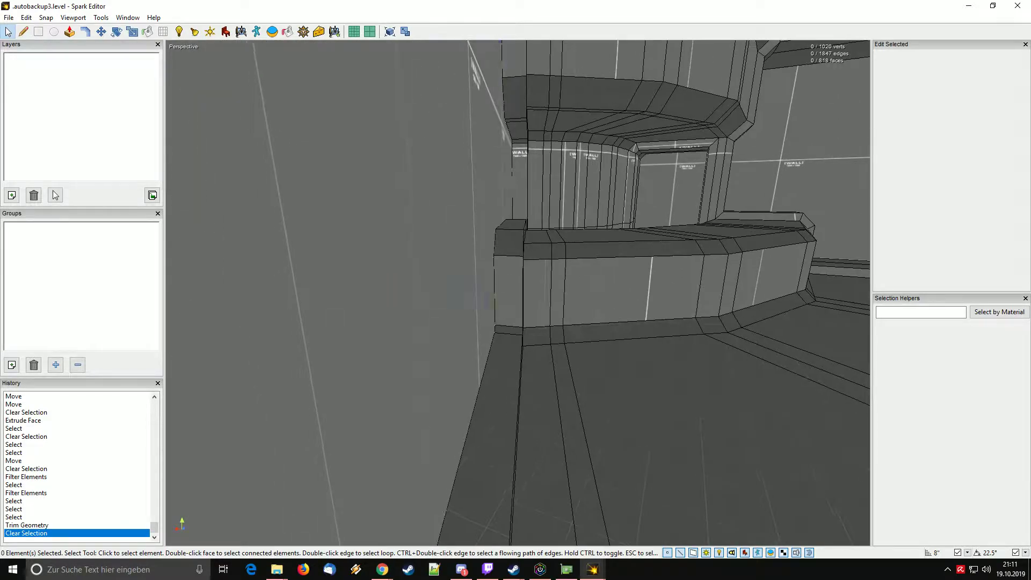
{"action": "double_click", "coordinate": [424, 293]}
{"action": "key", "text": "Delete"}
{"action": "mouse_move", "coordinate": [515, 293]}
{"action": "right_mouse_down"}
{"action": "mouse_move", "coordinate": [542, 292]}
{"action": "mouse_move", "coordinate": [483, 293]}
{"action": "mouse_move", "coordinate": [481, 322]}
{"action": "mouse_move", "coordinate": [486, 314]}
{"action": "mouse_move", "coordinate": [408, 317]}
{"action": "mouse_move", "coordinate": [429, 311]}
{"action": "right_mouse_up"}
{"action": "double_click", "coordinate": [542, 293]}
{"action": "key", "text": "Delete"}
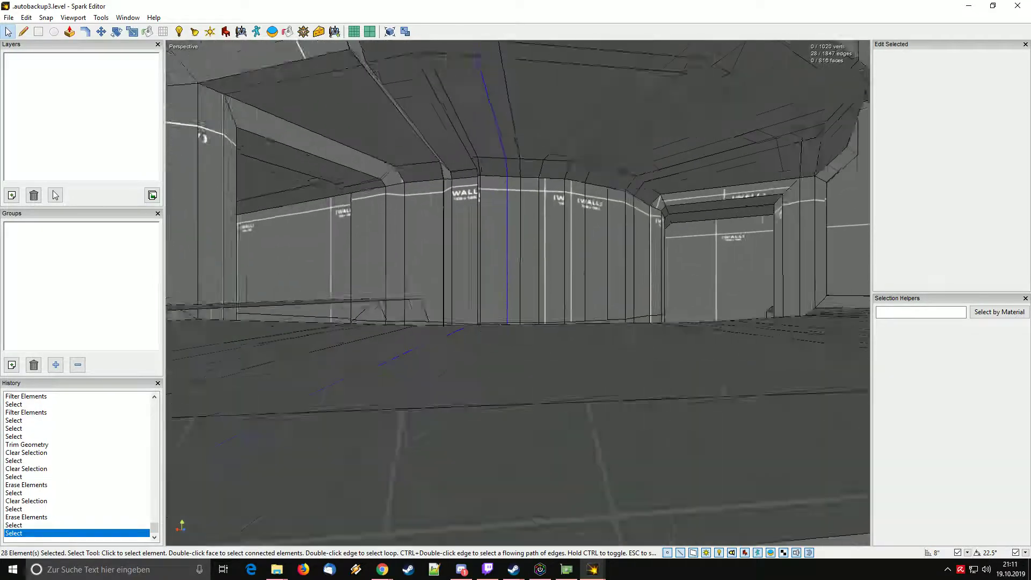
{"action": "right_click_drag", "start_coordinate": [516, 293], "coordinate": [419, 301]}
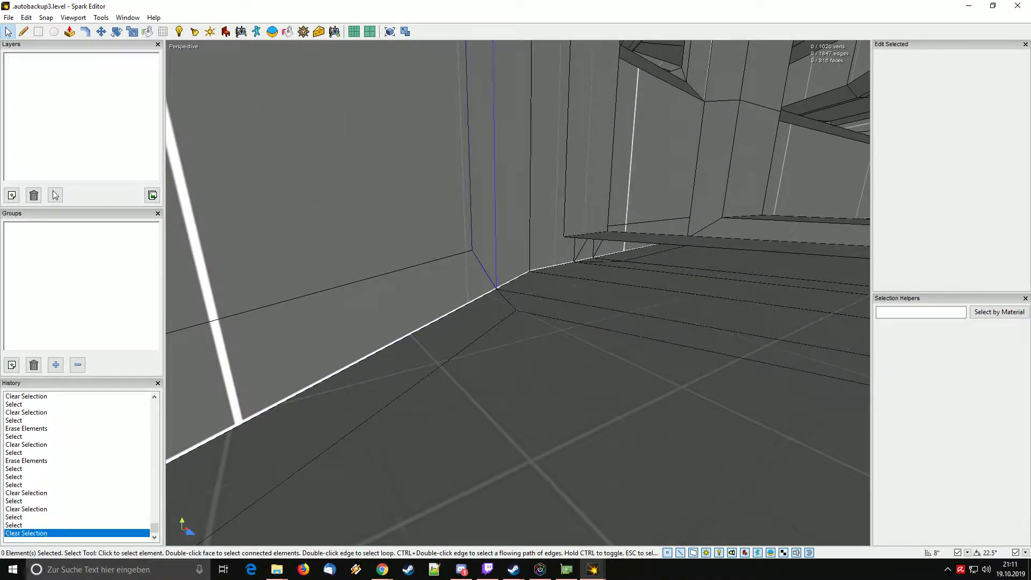
{"action": "right_click_drag", "start_coordinate": [419, 302], "coordinate": [284, 344]}
{"action": "right_click_drag", "start_coordinate": [518, 293], "coordinate": [365, 231]}
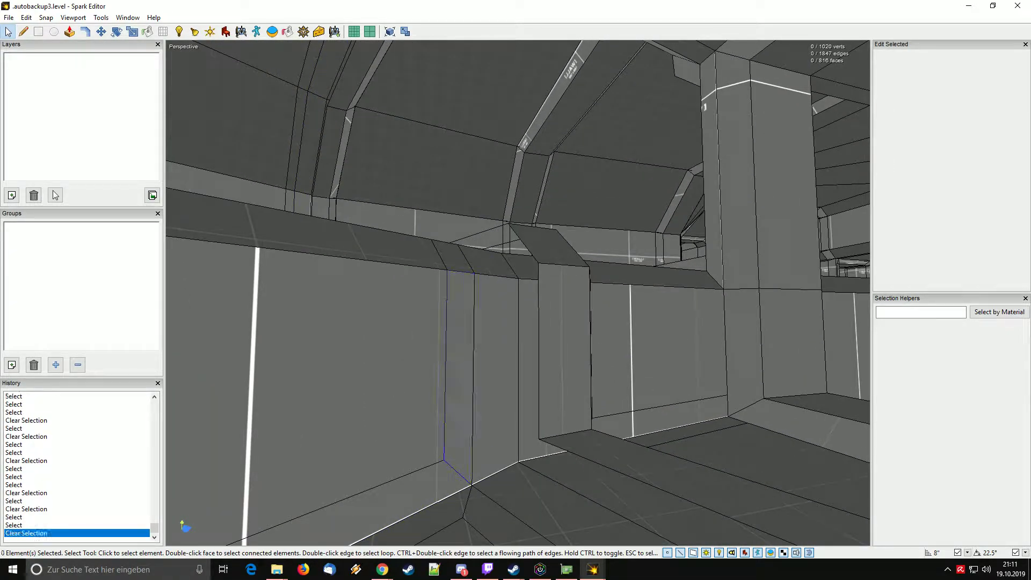
{"action": "right_click_drag", "start_coordinate": [365, 231], "coordinate": [418, 236]}
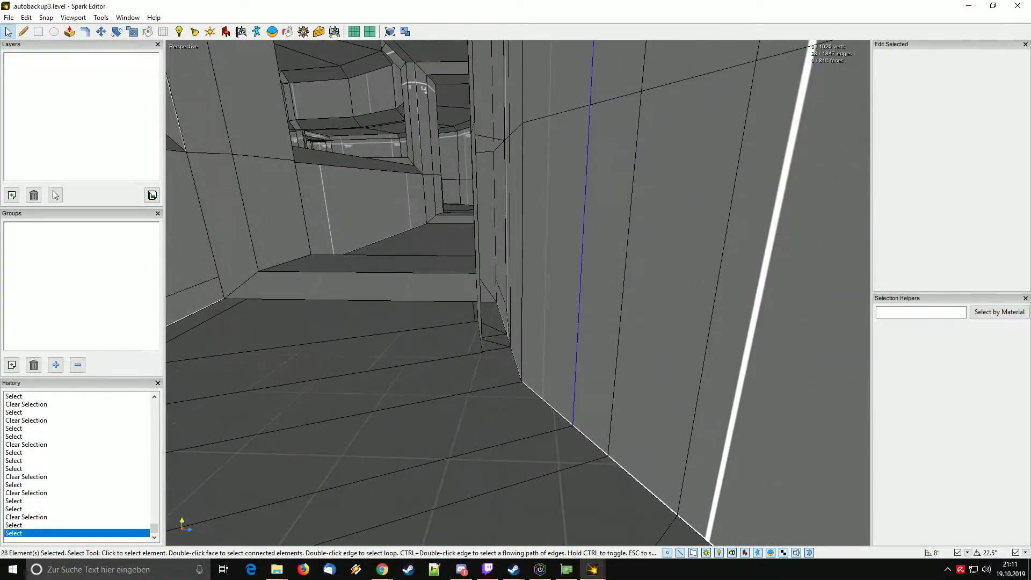
{"action": "right_click_drag", "start_coordinate": [518, 292], "coordinate": [371, 339]}
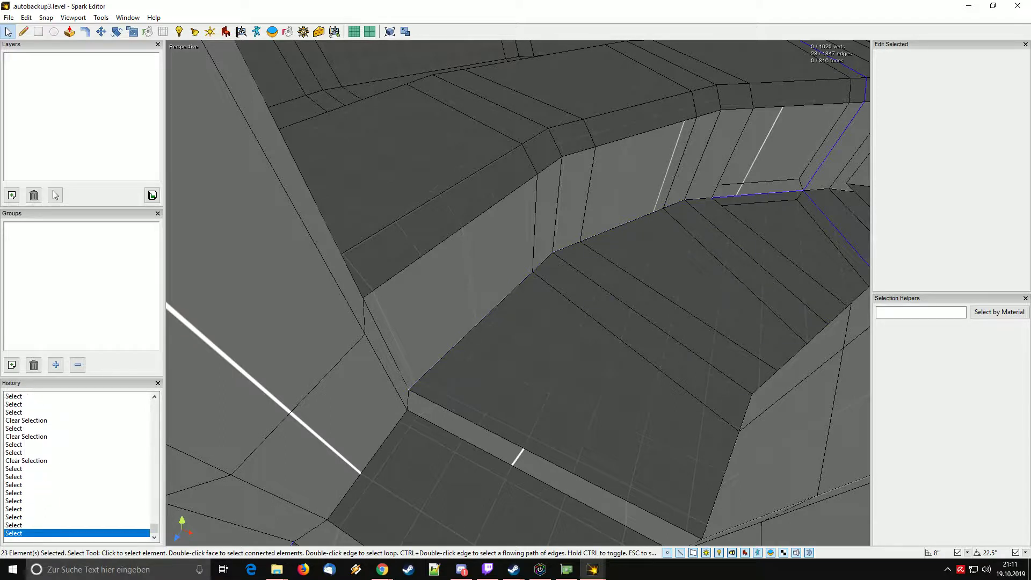
Try to recreate the end wall face from its boundary edges and snap the neighbouring stray edges onto the adjoining corner vertices.
{"action": "right_click_drag", "start_coordinate": [517, 292], "coordinate": [784, 354]}
{"action": "key", "text": "Escape"}
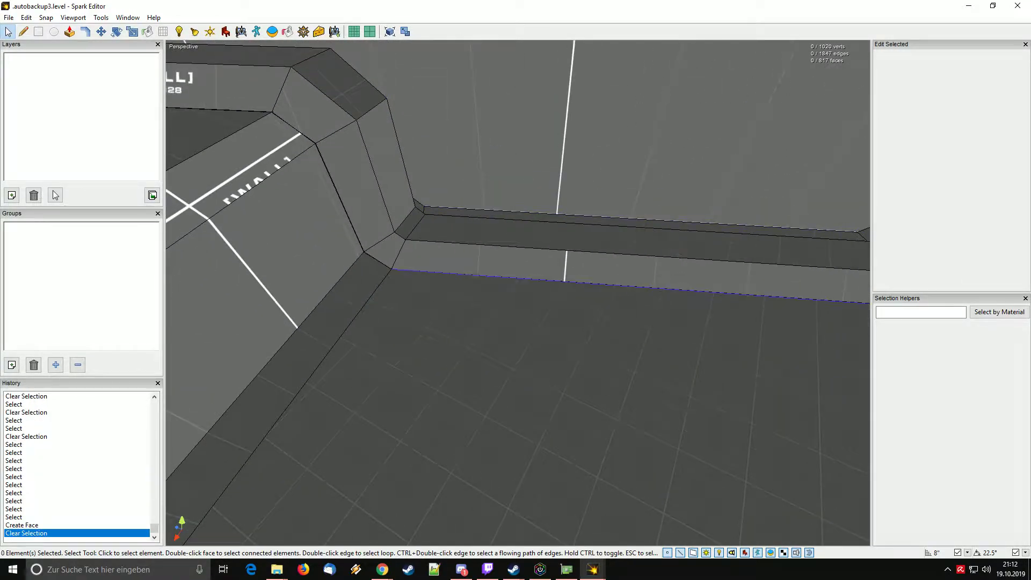
{"action": "right_click_drag", "start_coordinate": [591, 289], "coordinate": [287, 278]}
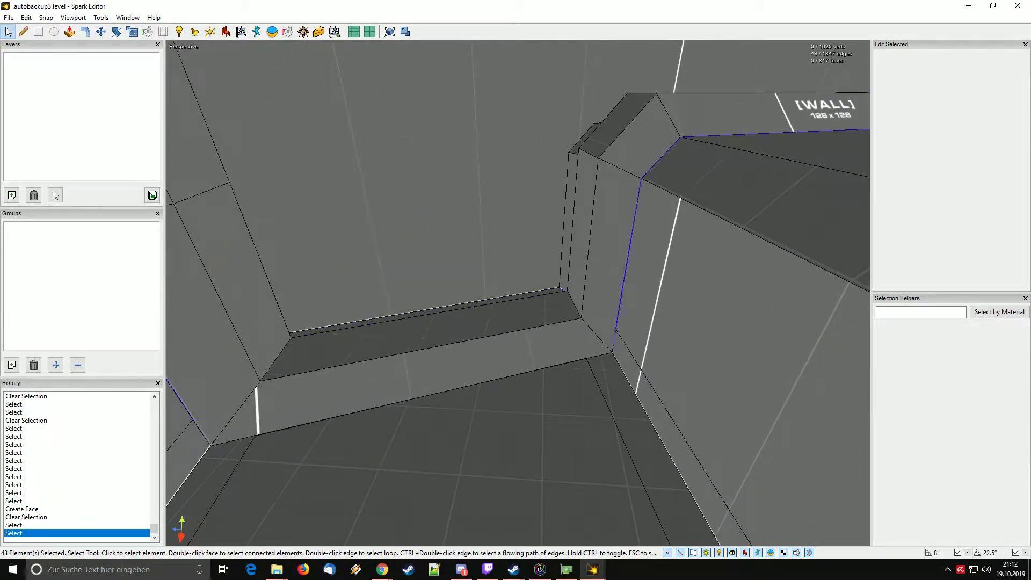
{"action": "mouse_move", "coordinate": [518, 292]}
{"action": "right_mouse_down"}
{"action": "mouse_move", "coordinate": [714, 306]}
{"action": "mouse_move", "coordinate": [671, 312]}
{"action": "mouse_move", "coordinate": [612, 284]}
{"action": "mouse_move", "coordinate": [515, 293]}
{"action": "mouse_move", "coordinate": [601, 295]}
{"action": "mouse_move", "coordinate": [520, 294]}
{"action": "right_mouse_up"}
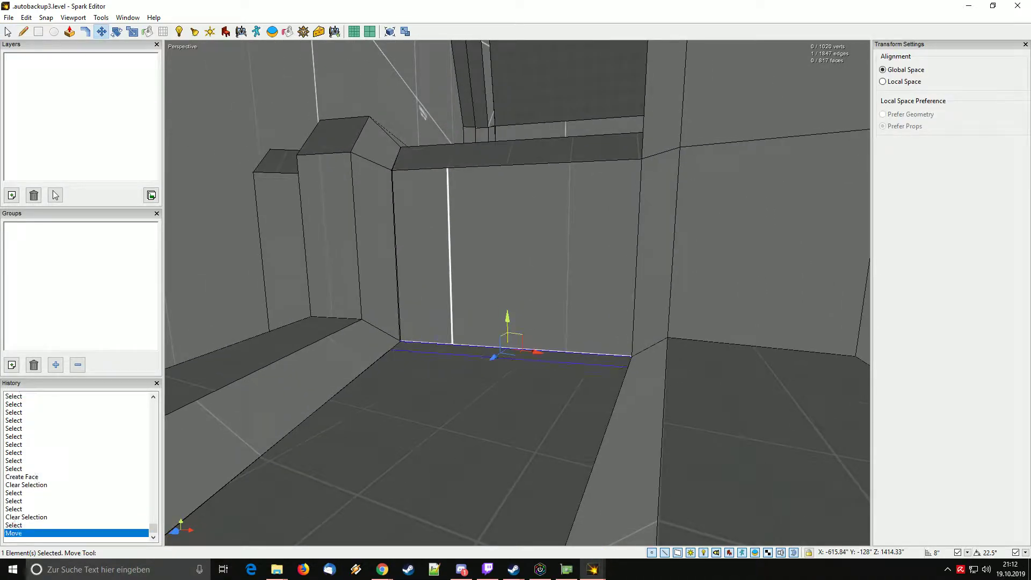
{"action": "left_click", "coordinate": [510, 359]}
{"action": "right_click_drag", "start_coordinate": [510, 358], "coordinate": [370, 358]}
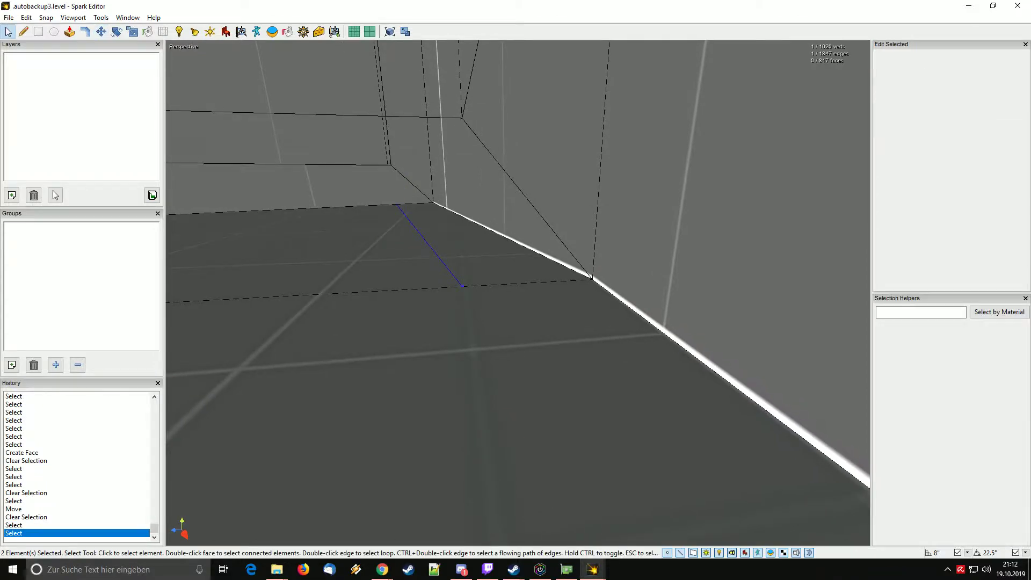
{"action": "mouse_move", "coordinate": [517, 292]}
{"action": "right_mouse_down"}
{"action": "mouse_move", "coordinate": [483, 279]}
{"action": "mouse_move", "coordinate": [537, 296]}
{"action": "right_mouse_up"}
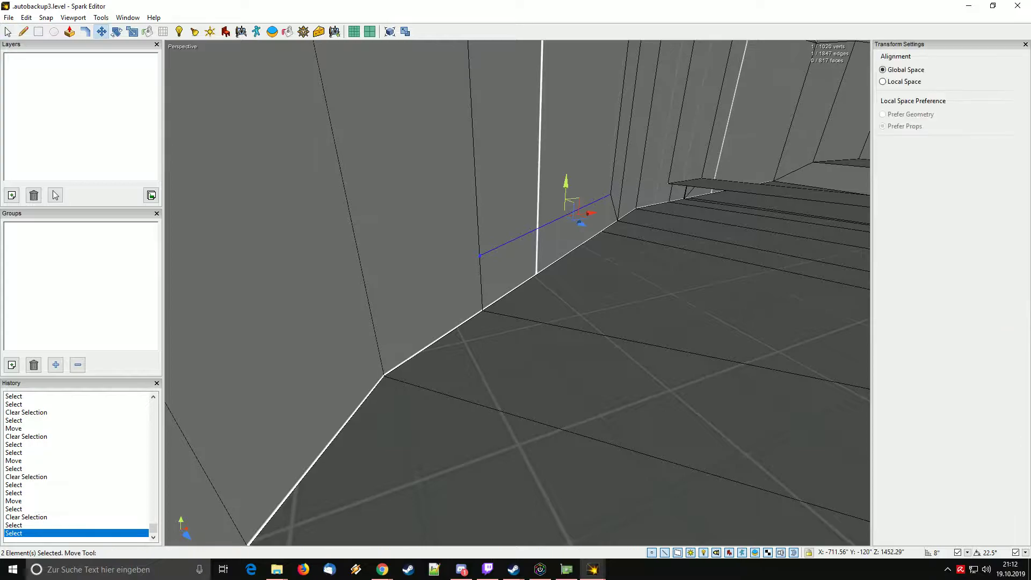
{"action": "right_click_drag", "start_coordinate": [536, 295], "coordinate": [515, 268]}
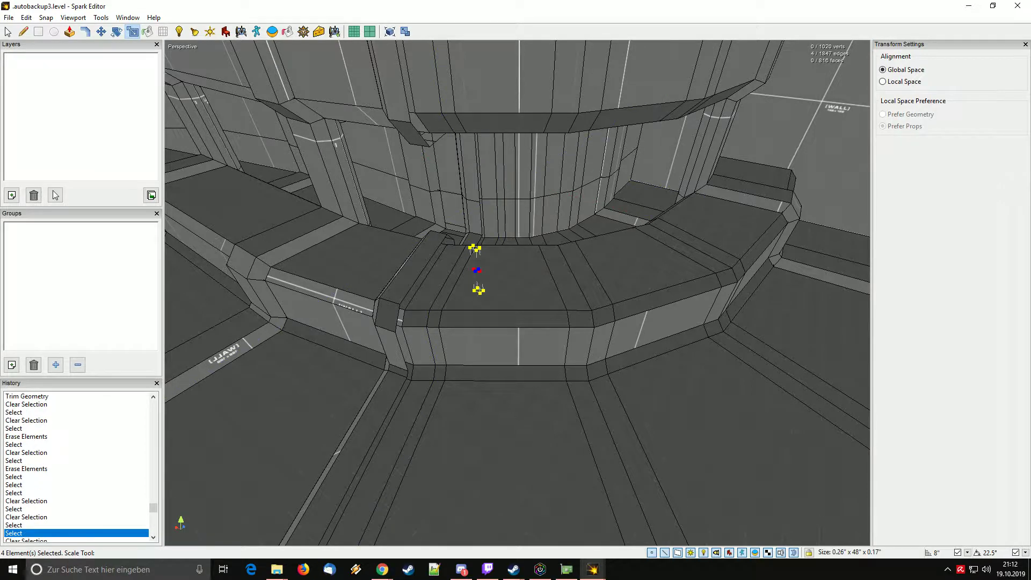
Undo the recent face, erase and trim operations back to before the curved segment's trim, and clear the selection.
{"action": "key", "text": "ctrl+z"}
{"action": "key", "text": "ctrl+z"}
{"action": "key", "text": "ctrl+z"}
{"action": "key", "text": "ctrl+z"}
{"action": "key", "text": "ctrl+z"}
{"action": "key", "text": "ctrl+z"}
{"action": "key", "text": "ctrl+z"}
{"action": "key", "text": "ctrl+z"}
{"action": "key", "text": "ctrl+z"}
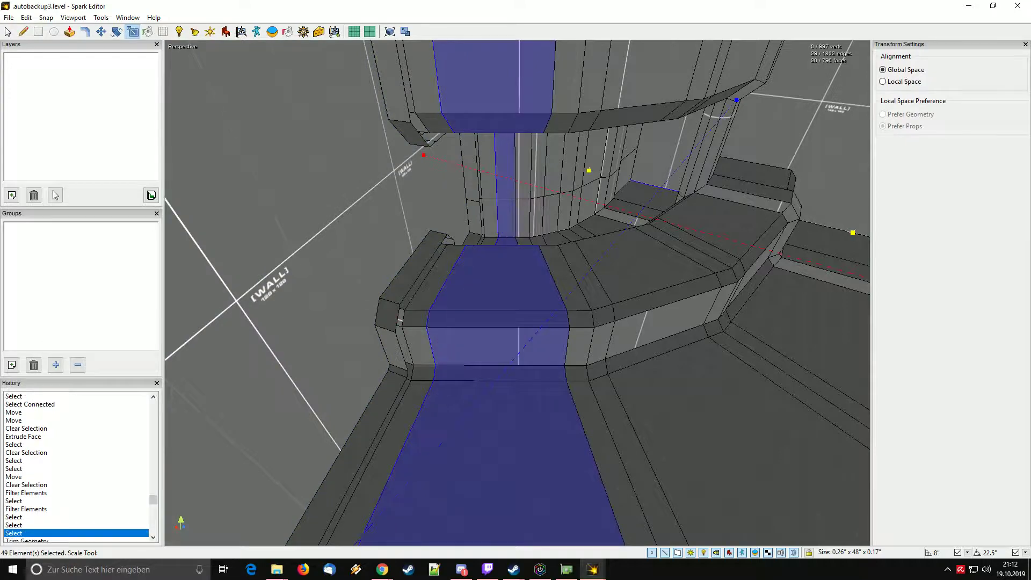
{"action": "right_click_drag", "start_coordinate": [515, 272], "coordinate": [660, 268]}
{"action": "key", "text": "Escape"}
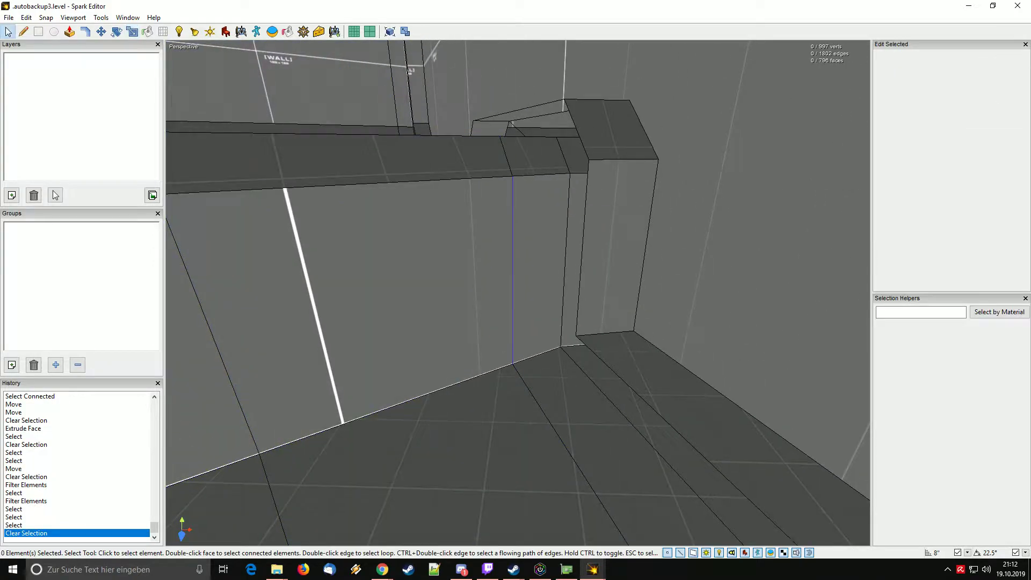
Select the edge loop around the corridor's open end, create an end wall face from it and flip that face.
{"action": "left_click", "coordinate": [483, 279]}
{"action": "left_click", "coordinate": [538, 279]}
{"action": "left_click", "coordinate": [572, 398], "text": "ctrl"}
{"action": "right_click_drag", "start_coordinate": [571, 397], "coordinate": [639, 443]}
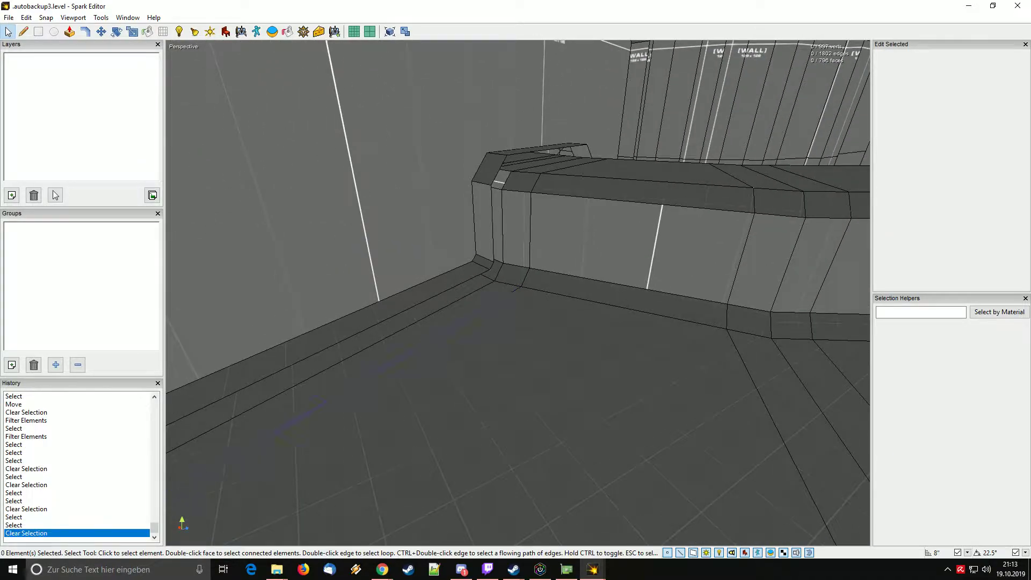
{"action": "double_click", "coordinate": [430, 340]}
{"action": "right_click_drag", "start_coordinate": [429, 340], "coordinate": [387, 282]}
{"action": "left_click", "coordinate": [462, 282], "text": "ctrl"}
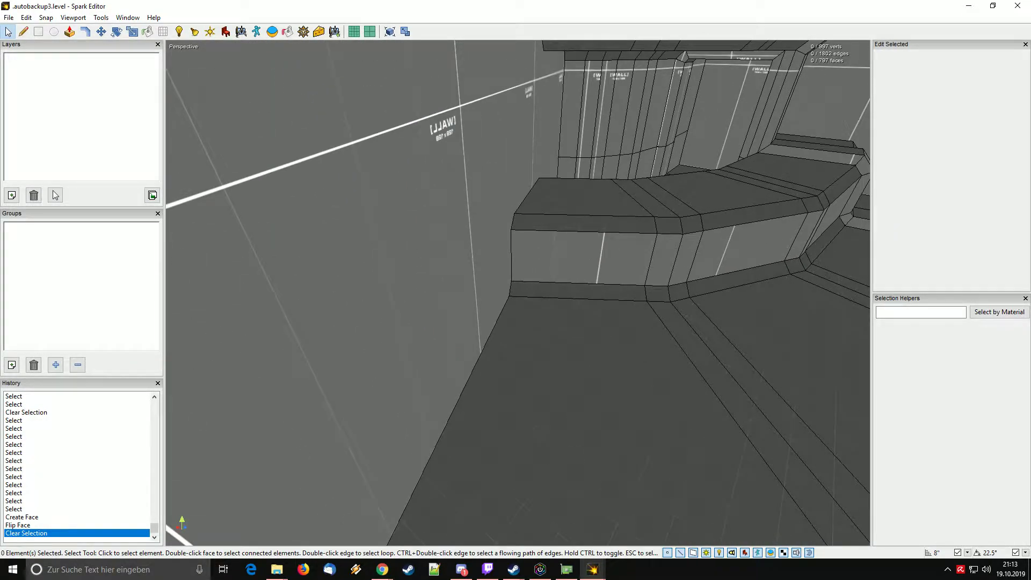
Select the end wall's boundary edges together with all floor, step and wall faces of the outermost segment bordering it.
{"action": "right_click_drag", "start_coordinate": [386, 281], "coordinate": [382, 280]}
{"action": "left_click", "coordinate": [527, 156], "text": "ctrl"}
{"action": "right_click_drag", "start_coordinate": [527, 156], "coordinate": [502, 204]}
{"action": "left_click", "coordinate": [484, 300], "text": "ctrl"}
{"action": "left_click", "coordinate": [499, 257], "text": "ctrl"}
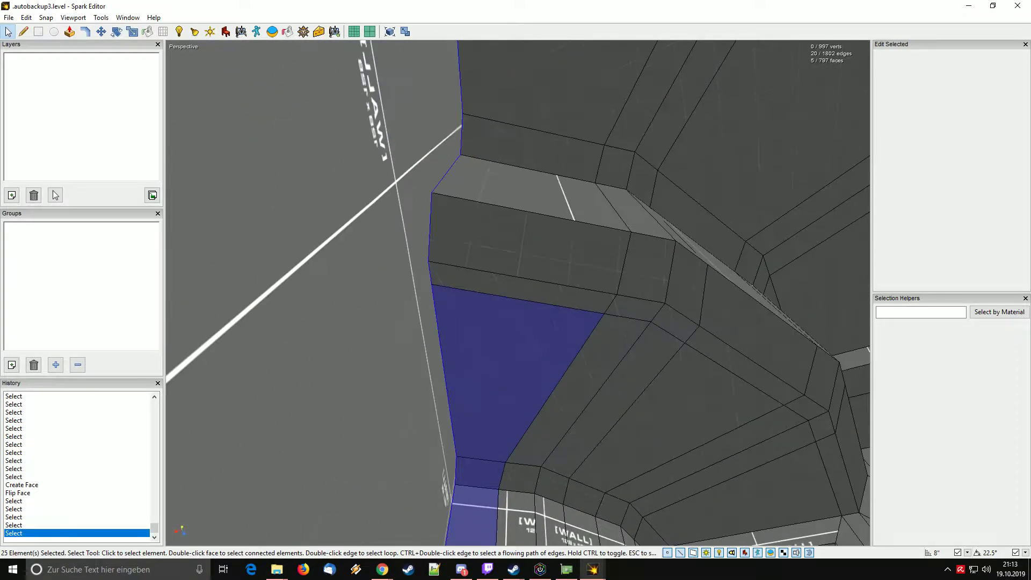
{"action": "left_click", "coordinate": [537, 91], "text": "ctrl"}
{"action": "right_click_drag", "start_coordinate": [536, 92], "coordinate": [483, 214]}
{"action": "left_click", "coordinate": [483, 215], "text": "ctrl"}
{"action": "left_click", "coordinate": [467, 387], "text": "ctrl"}
{"action": "right_click_drag", "start_coordinate": [483, 301], "coordinate": [488, 333]}
{"action": "left_click", "coordinate": [488, 312], "text": "ctrl"}
{"action": "left_click", "coordinate": [504, 430], "text": "ctrl"}
{"action": "right_click_drag", "start_coordinate": [504, 430], "coordinate": [602, 430]}
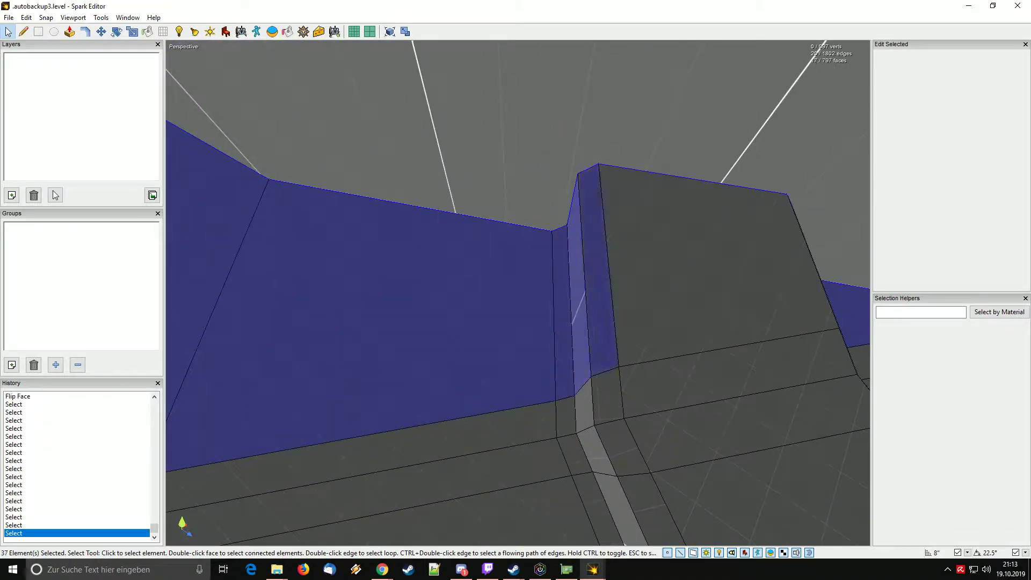
{"action": "left_click", "coordinate": [655, 268], "text": "ctrl"}
{"action": "right_click_drag", "start_coordinate": [654, 268], "coordinate": [671, 301]}
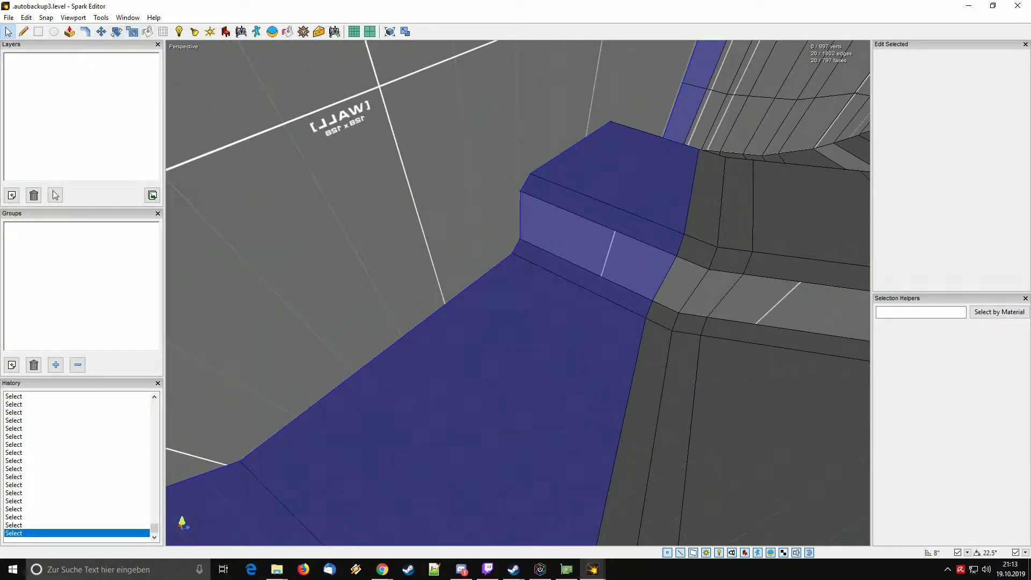
Trim the selected faces along the end wall edges, and trim the end wall face 8" inward, using the Individual Faces method.
{"action": "left_click", "coordinate": [86, 32]}
{"action": "left_click_drag", "start_coordinate": [445, 355], "coordinate": [461, 365]}
{"action": "right_click_drag", "start_coordinate": [461, 365], "coordinate": [440, 311]}
{"action": "key", "text": "space"}
{"action": "key", "text": "Escape"}
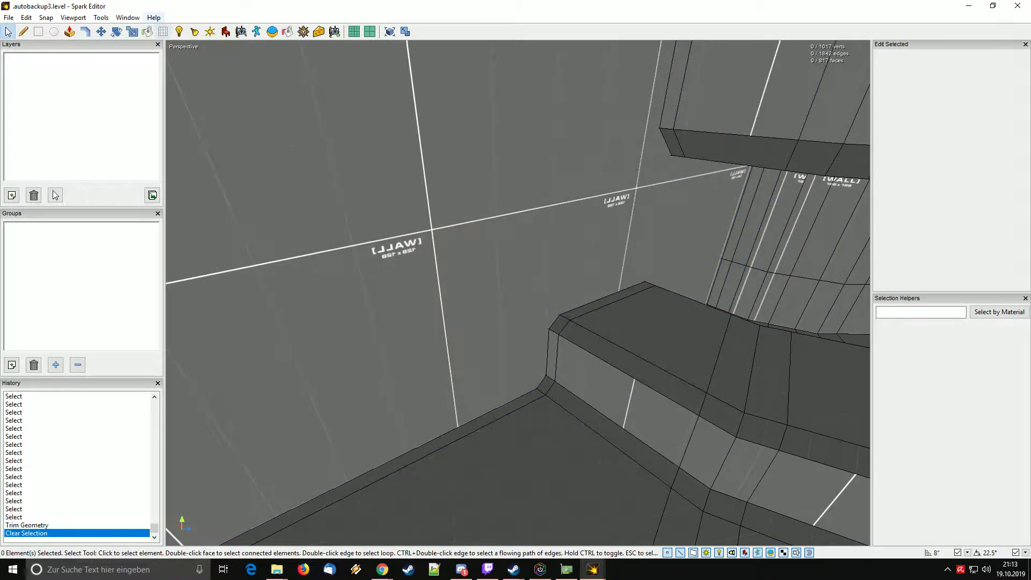
{"action": "key", "text": "space"}
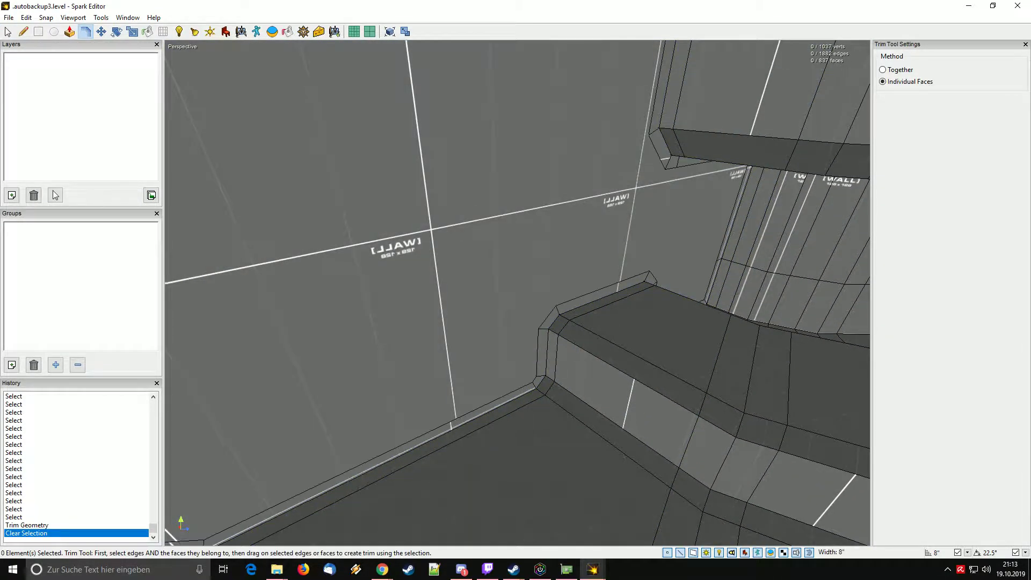
Delete the large inner end wall face and the leftover face beside it.
{"action": "double_click", "coordinate": [457, 300]}
{"action": "right_click_drag", "start_coordinate": [456, 301], "coordinate": [365, 306]}
{"action": "mouse_move", "coordinate": [537, 316]}
{"action": "right_mouse_down"}
{"action": "mouse_move", "coordinate": [569, 317]}
{"action": "mouse_move", "coordinate": [526, 316]}
{"action": "mouse_move", "coordinate": [645, 317]}
{"action": "mouse_move", "coordinate": [580, 306]}
{"action": "mouse_move", "coordinate": [536, 317]}
{"action": "mouse_move", "coordinate": [569, 317]}
{"action": "mouse_move", "coordinate": [537, 312]}
{"action": "mouse_move", "coordinate": [569, 316]}
{"action": "mouse_move", "coordinate": [531, 324]}
{"action": "mouse_move", "coordinate": [504, 316]}
{"action": "mouse_move", "coordinate": [473, 324]}
{"action": "mouse_move", "coordinate": [472, 355]}
{"action": "mouse_move", "coordinate": [483, 328]}
{"action": "right_mouse_up"}
{"action": "left_click", "coordinate": [559, 316], "text": "ctrl"}
{"action": "left_click", "coordinate": [526, 317], "text": "ctrl"}
{"action": "key", "text": "Delete"}
{"action": "key", "text": "ctrl+z"}
{"action": "left_click", "coordinate": [537, 317], "text": "ctrl"}
{"action": "key", "text": "Delete"}
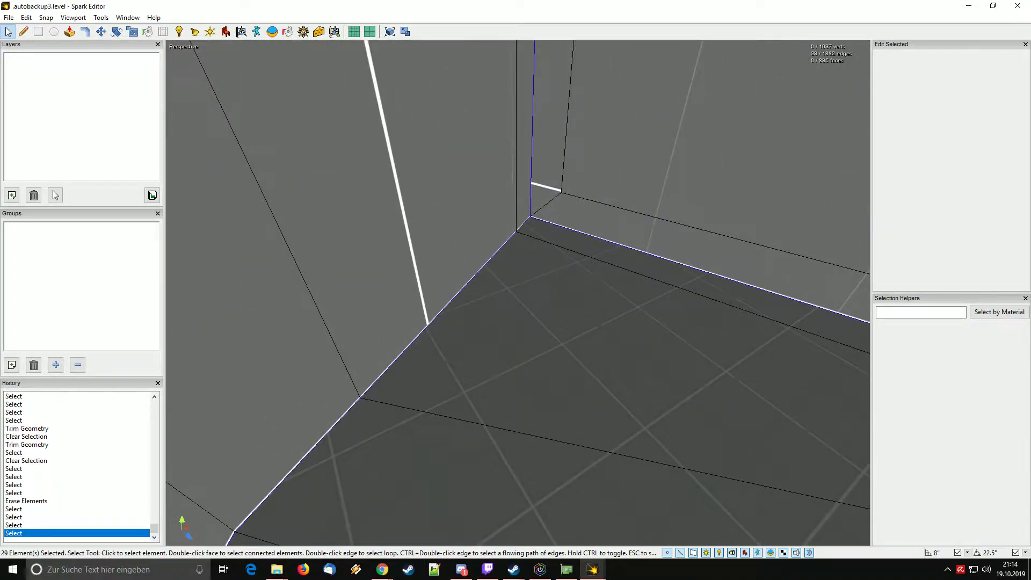
Select the outline edges between the end border strip and the corridor's floor, step and wall faces.
{"action": "left_click", "coordinate": [467, 283], "text": "ctrl"}
{"action": "right_click_drag", "start_coordinate": [467, 283], "coordinate": [440, 309]}
{"action": "left_click", "coordinate": [467, 269], "text": "ctrl"}
{"action": "left_click", "coordinate": [467, 268], "text": "ctrl"}
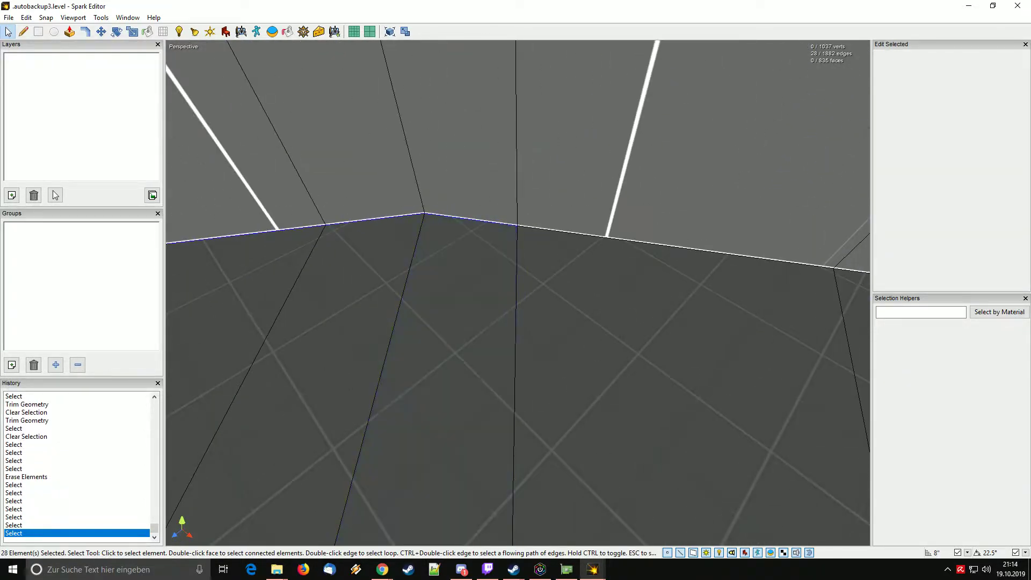
{"action": "right_click_drag", "start_coordinate": [467, 269], "coordinate": [461, 241]}
{"action": "left_click", "coordinate": [644, 188], "text": "ctrl"}
{"action": "left_click", "coordinate": [644, 188], "text": "ctrl"}
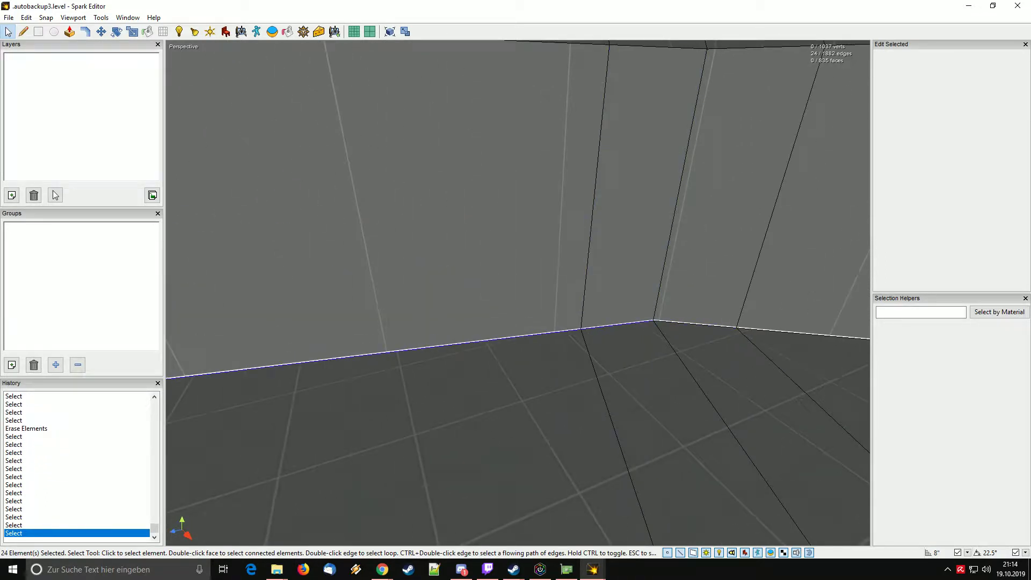
{"action": "left_click", "coordinate": [505, 337], "text": "ctrl"}
{"action": "right_click_drag", "start_coordinate": [504, 338], "coordinate": [413, 333]}
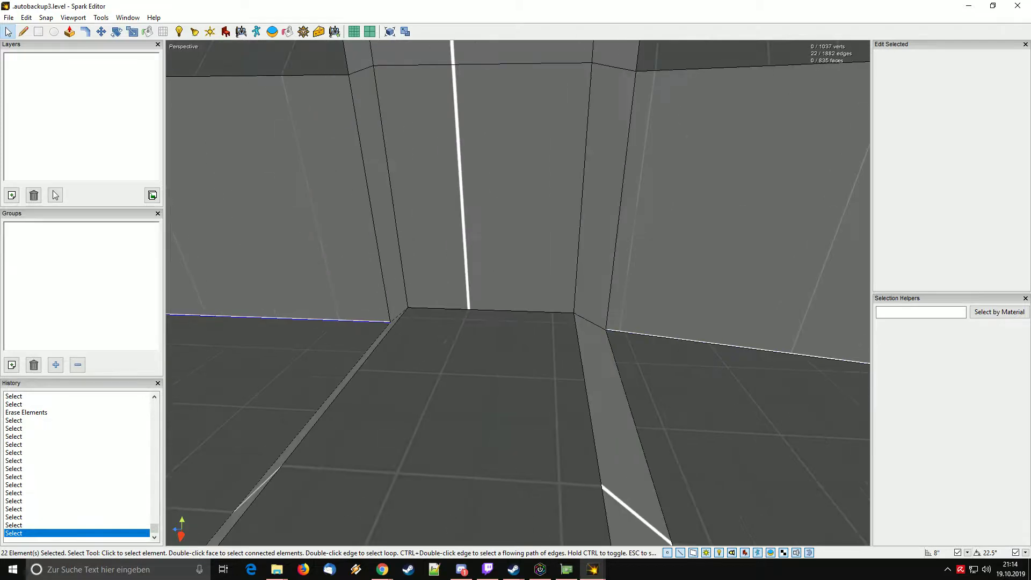
{"action": "left_click", "coordinate": [279, 199], "text": "ctrl"}
{"action": "left_click", "coordinate": [280, 198], "text": "ctrl"}
{"action": "right_click_drag", "start_coordinate": [279, 199], "coordinate": [183, 199]}
{"action": "right_click_drag", "start_coordinate": [518, 293], "coordinate": [462, 333]}
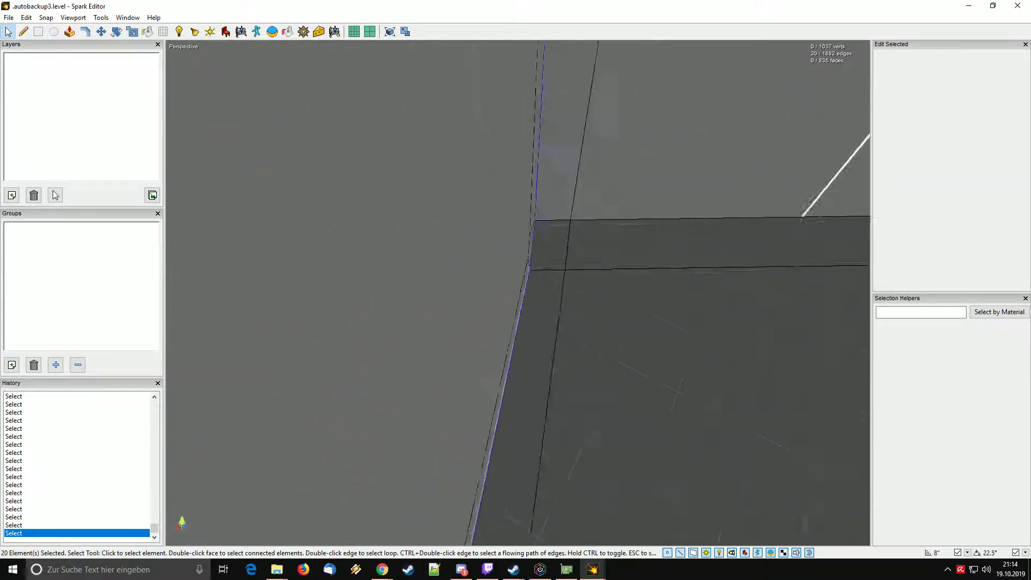
Try to move the selected outline edges sideways from the lower corner vertex.
{"action": "key", "text": "m"}
{"action": "right_click_drag", "start_coordinate": [517, 292], "coordinate": [527, 298]}
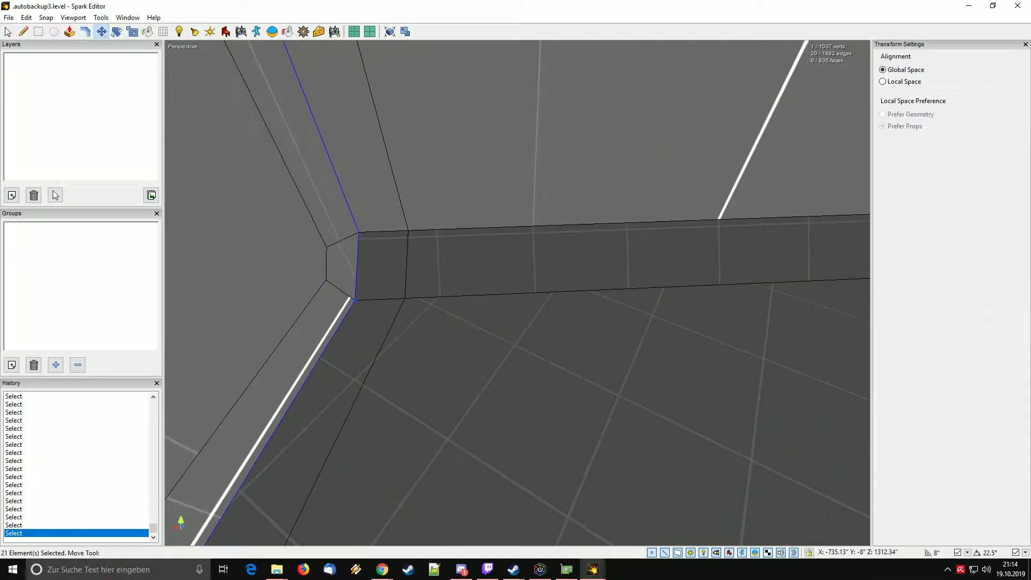
{"action": "left_click_drag", "start_coordinate": [355, 300], "coordinate": [398, 300]}
{"action": "right_click_drag", "start_coordinate": [398, 300], "coordinate": [408, 257]}
{"action": "key", "text": "ctrl+z"}
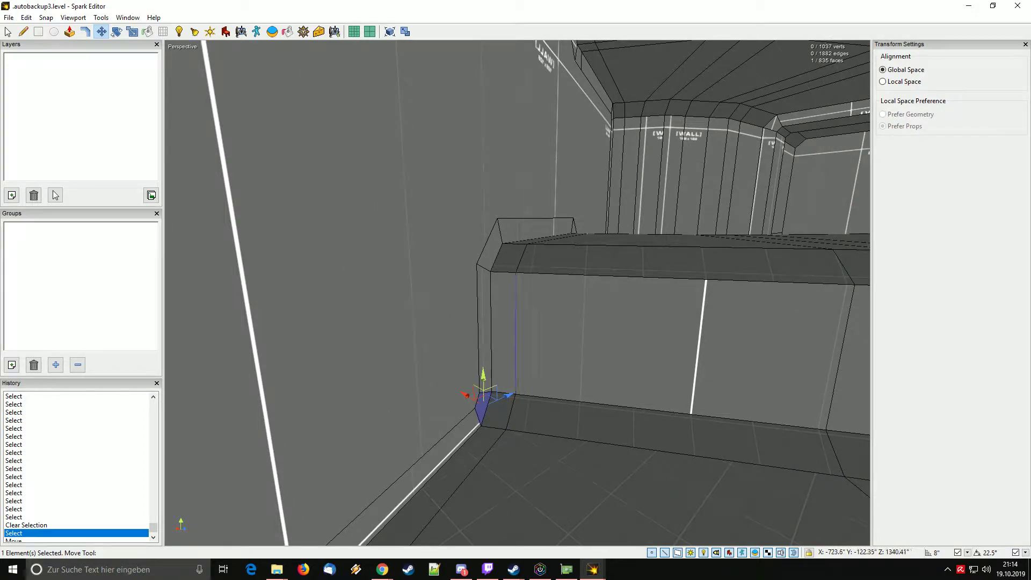
Move the selected outline edges so their lower corner snaps onto the adjacent floor trim corner.
{"action": "right_click_drag", "start_coordinate": [515, 333], "coordinate": [518, 365]}
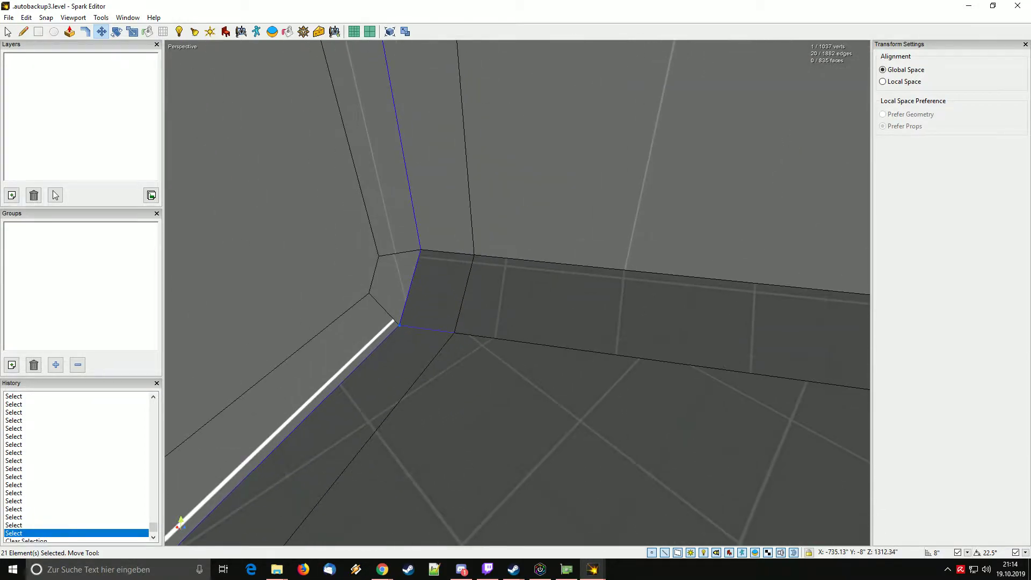
{"action": "left_click_drag", "start_coordinate": [400, 325], "coordinate": [454, 333]}
{"action": "right_click_drag", "start_coordinate": [466, 324], "coordinate": [489, 322]}
{"action": "key", "text": "space"}
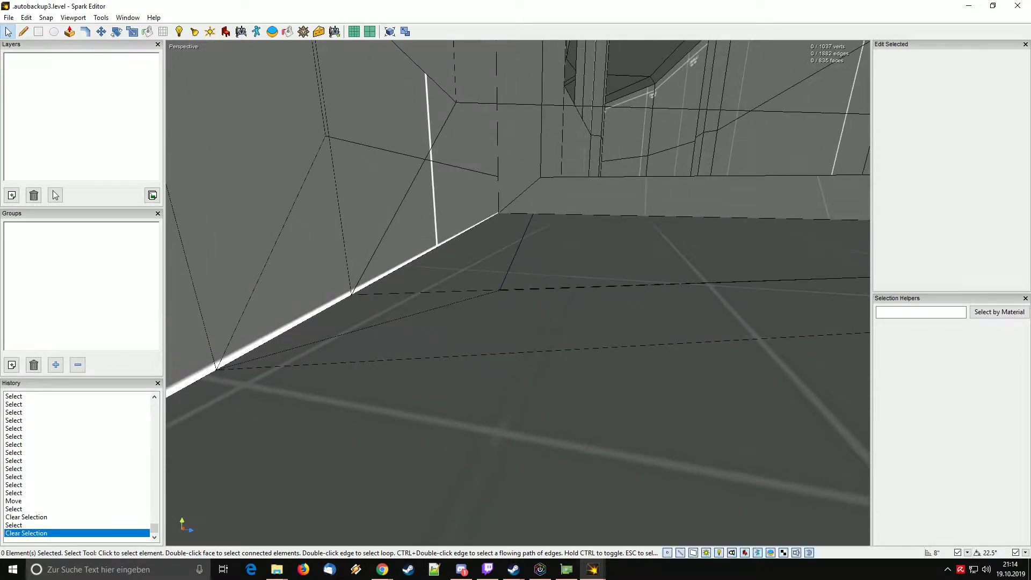
Snap the stray floor edge and the stray wall edge onto the corner vertex at the wall's base.
{"action": "key", "text": "space"}
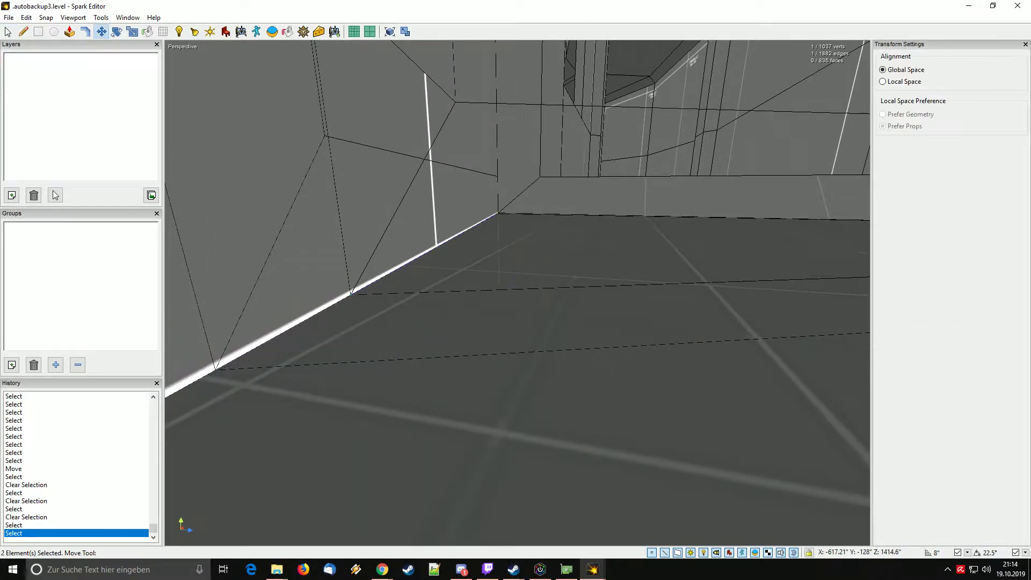
{"action": "key", "text": "space"}
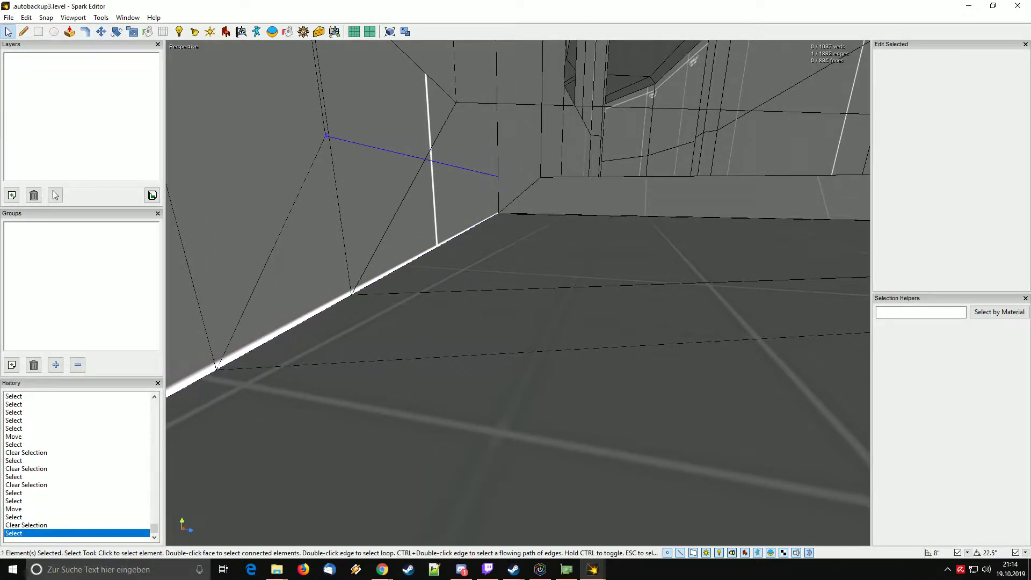
{"action": "left_click", "coordinate": [326, 135], "text": "ctrl"}
{"action": "key", "text": "space"}
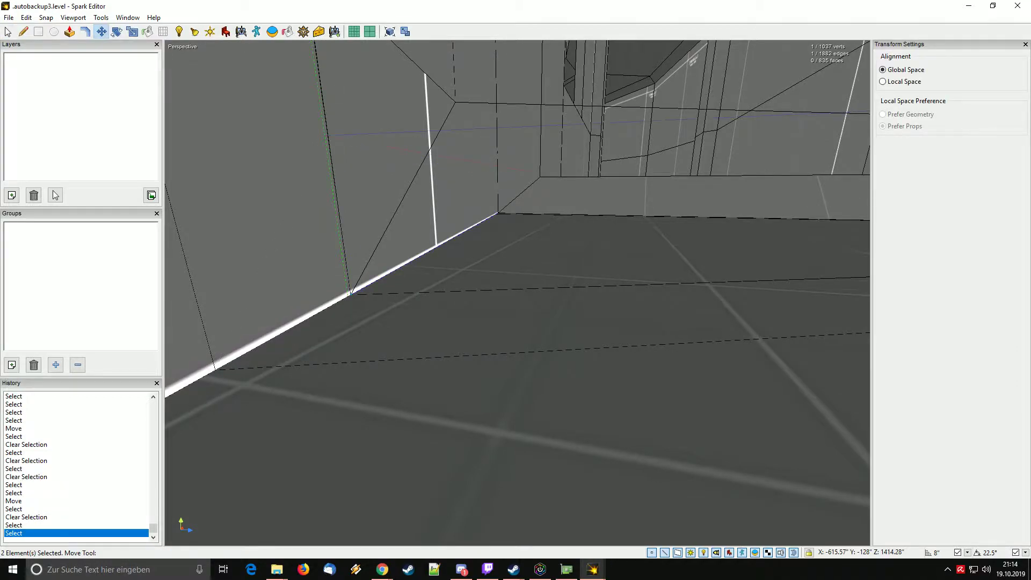
{"action": "left_click_drag", "start_coordinate": [349, 293], "coordinate": [350, 295]}
{"action": "right_click_drag", "start_coordinate": [350, 294], "coordinate": [220, 316]}
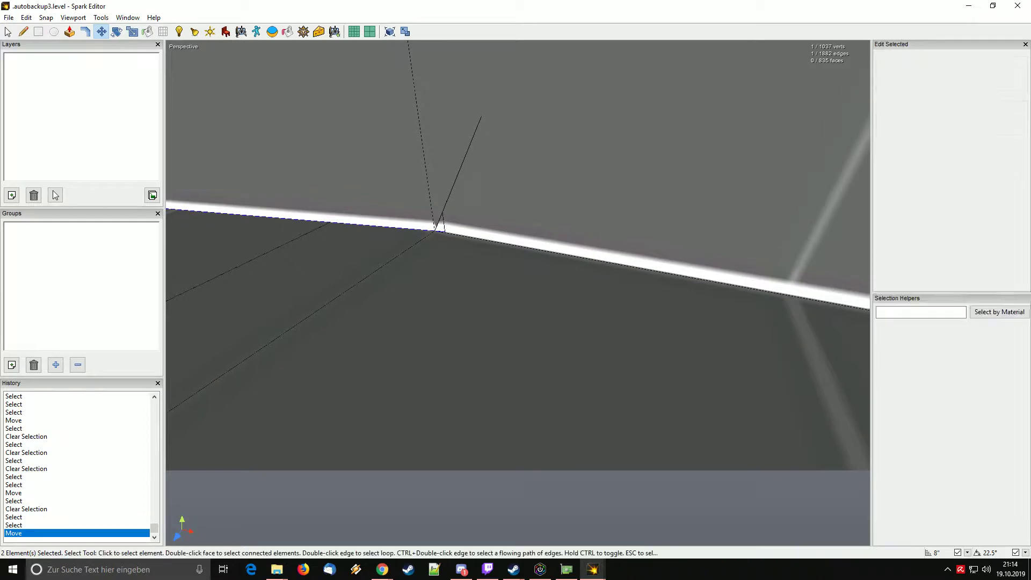
Snap the short vertical edge at the outer floor corner onto the neighbouring corner vertex.
{"action": "right_click_drag", "start_coordinate": [456, 257], "coordinate": [451, 212]}
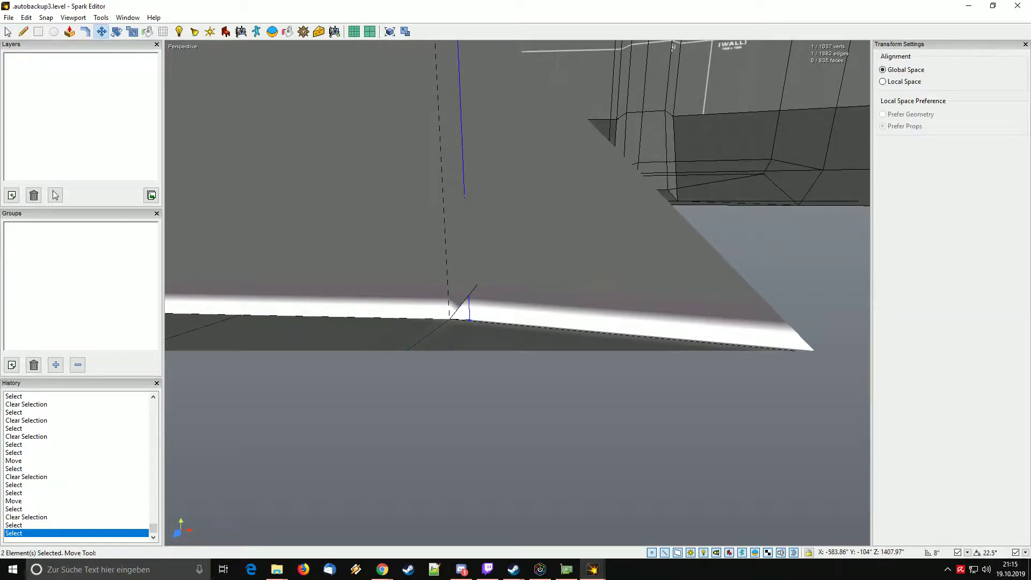
{"action": "left_click_drag", "start_coordinate": [449, 319], "coordinate": [451, 317]}
{"action": "right_click_drag", "start_coordinate": [451, 317], "coordinate": [322, 306]}
Select all connected geometry, weld its vertices and clear the selection.
{"action": "key", "text": "space"}
{"action": "double_click", "coordinate": [483, 308]}
{"action": "left_click", "coordinate": [461, 322]}
{"action": "double_click", "coordinate": [462, 322]}
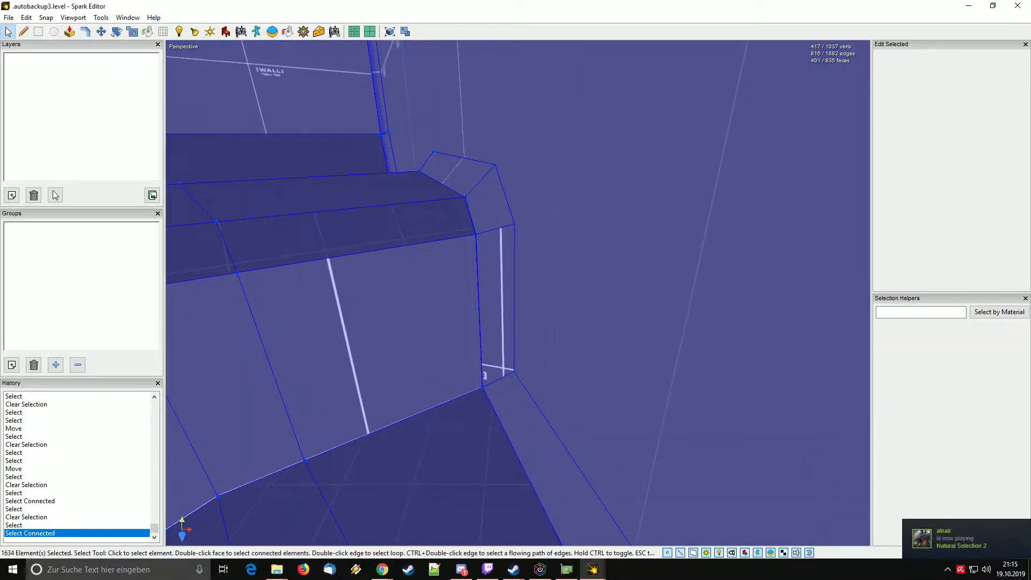
{"action": "key", "text": "Escape"}
{"action": "right_click_drag", "start_coordinate": [515, 292], "coordinate": [472, 300]}
Extrude the large end wall face outward and move the new face.
{"action": "key", "text": "e"}
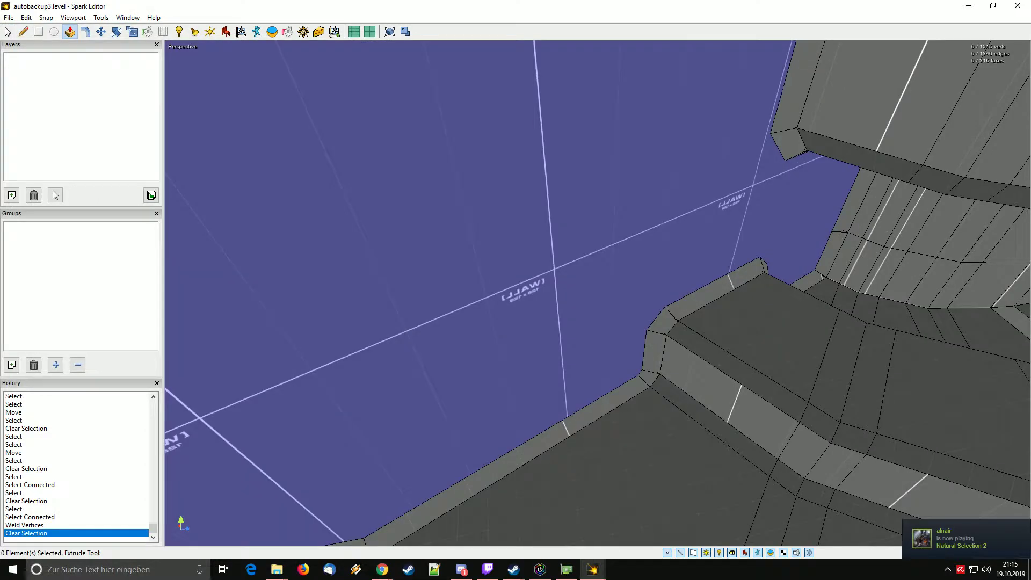
{"action": "left_click_drag", "start_coordinate": [483, 301], "coordinate": [475, 281]}
{"action": "key", "text": "space"}
{"action": "left_click", "coordinate": [475, 282]}
{"action": "mouse_move", "coordinate": [476, 282]}
{"action": "right_mouse_down"}
{"action": "mouse_move", "coordinate": [515, 311]}
{"action": "mouse_move", "coordinate": [483, 322]}
{"action": "mouse_move", "coordinate": [537, 290]}
{"action": "mouse_move", "coordinate": [483, 290]}
{"action": "right_mouse_up"}
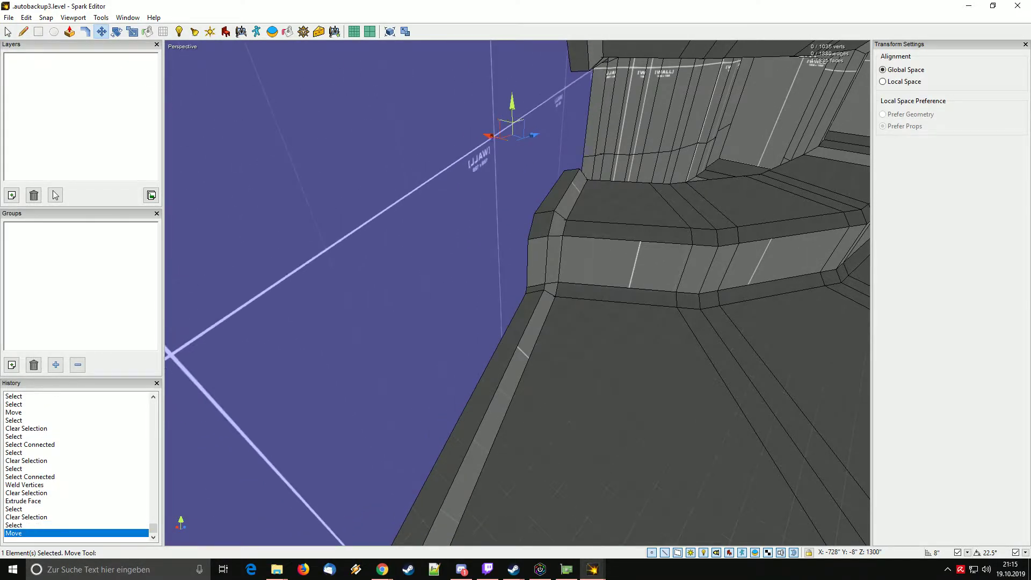
Snap the extruded face's lower corner onto the neighbouring segment's matching corner vertex and clear the selection.
{"action": "right_click_drag", "start_coordinate": [516, 293], "coordinate": [472, 290]}
{"action": "key", "text": "space"}
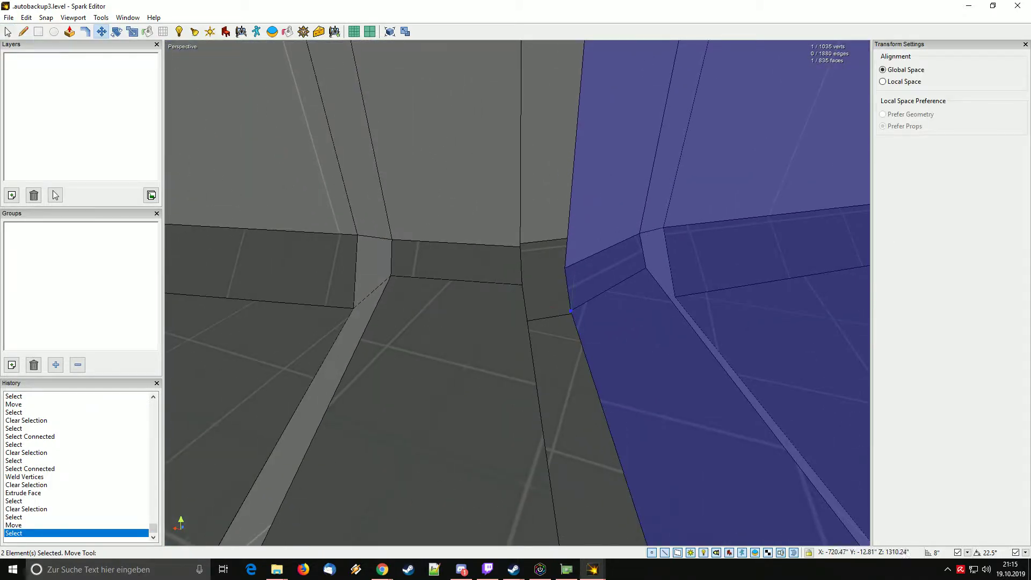
{"action": "left_click_drag", "start_coordinate": [570, 311], "coordinate": [522, 285]}
{"action": "mouse_move", "coordinate": [521, 284]}
{"action": "right_mouse_down"}
{"action": "mouse_move", "coordinate": [580, 289]}
{"action": "mouse_move", "coordinate": [563, 290]}
{"action": "mouse_move", "coordinate": [596, 343]}
{"action": "mouse_move", "coordinate": [553, 290]}
{"action": "mouse_move", "coordinate": [569, 311]}
{"action": "mouse_move", "coordinate": [563, 236]}
{"action": "mouse_move", "coordinate": [563, 279]}
{"action": "right_mouse_up"}
{"action": "key", "text": "Escape"}
Delete the extruded end wall face between the two corridor parts.
{"action": "key", "text": "space"}
{"action": "left_click", "coordinate": [522, 285]}
{"action": "left_click", "coordinate": [522, 284]}
{"action": "key", "text": "Delete"}
Check the join by alternately selecting the floor faces on either side of the seam.
{"action": "left_click", "coordinate": [569, 333]}
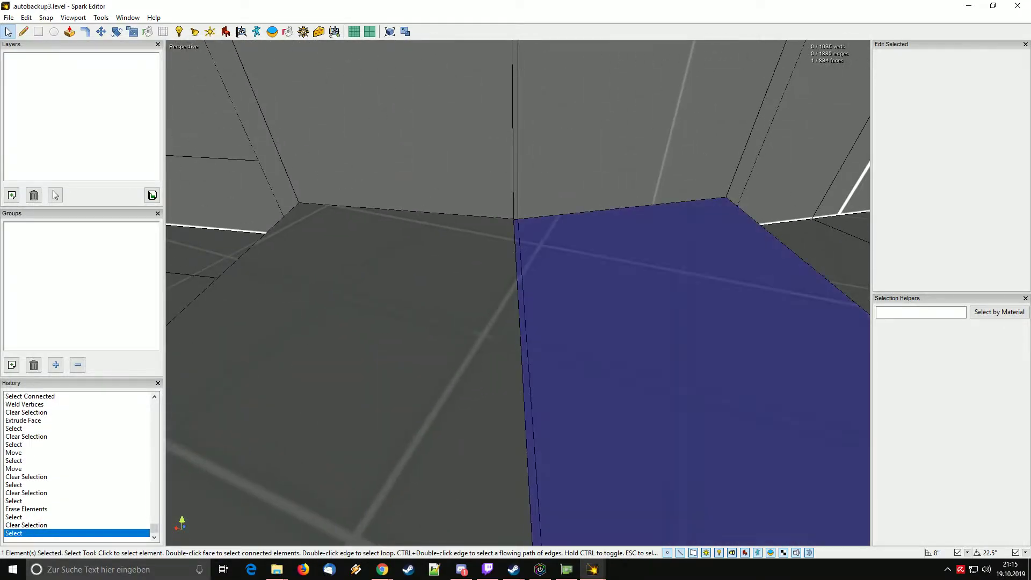
{"action": "left_click", "coordinate": [473, 333]}
{"action": "left_click", "coordinate": [569, 332]}
{"action": "left_click", "coordinate": [472, 333]}
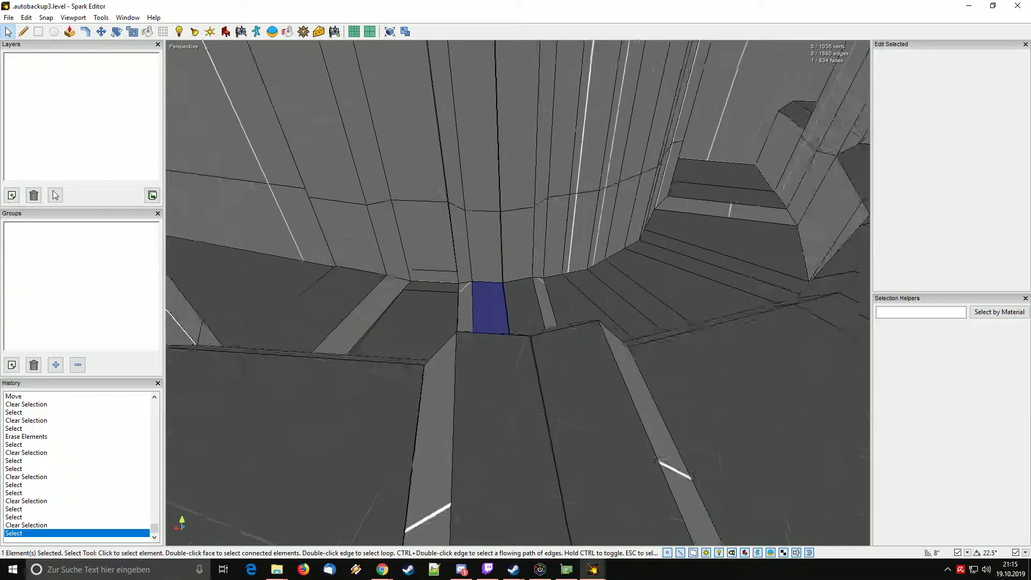
Undo the deletion of the end wall face and measure the short edge at the seam.
{"action": "right_click_drag", "start_coordinate": [486, 311], "coordinate": [497, 311]}
{"action": "right_click_drag", "start_coordinate": [518, 293], "coordinate": [517, 292]}
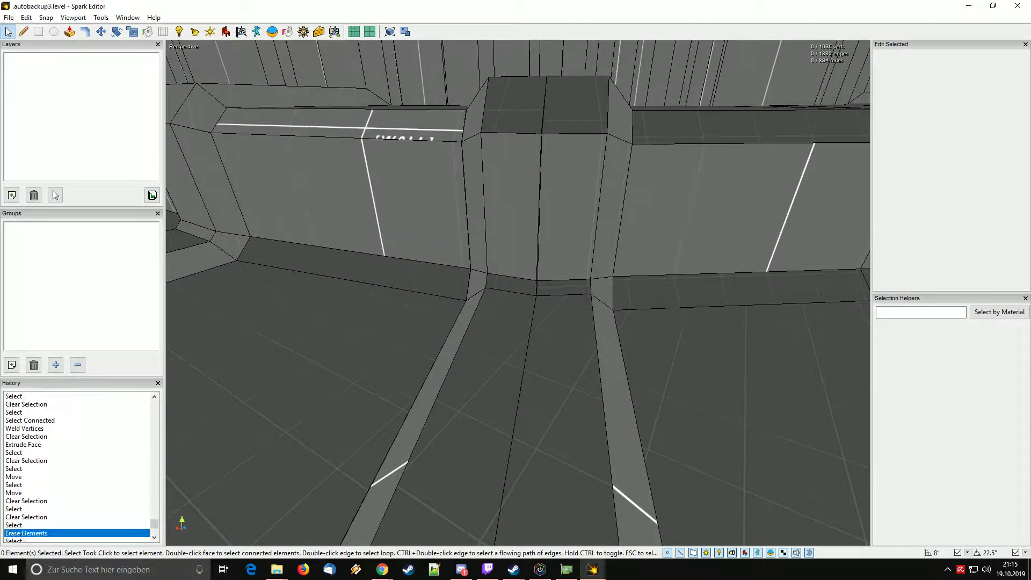
{"action": "key", "text": "ctrl+z"}
{"action": "right_click_drag", "start_coordinate": [518, 292], "coordinate": [517, 292]}
{"action": "left_click", "coordinate": [580, 303]}
{"action": "key", "text": "e"}
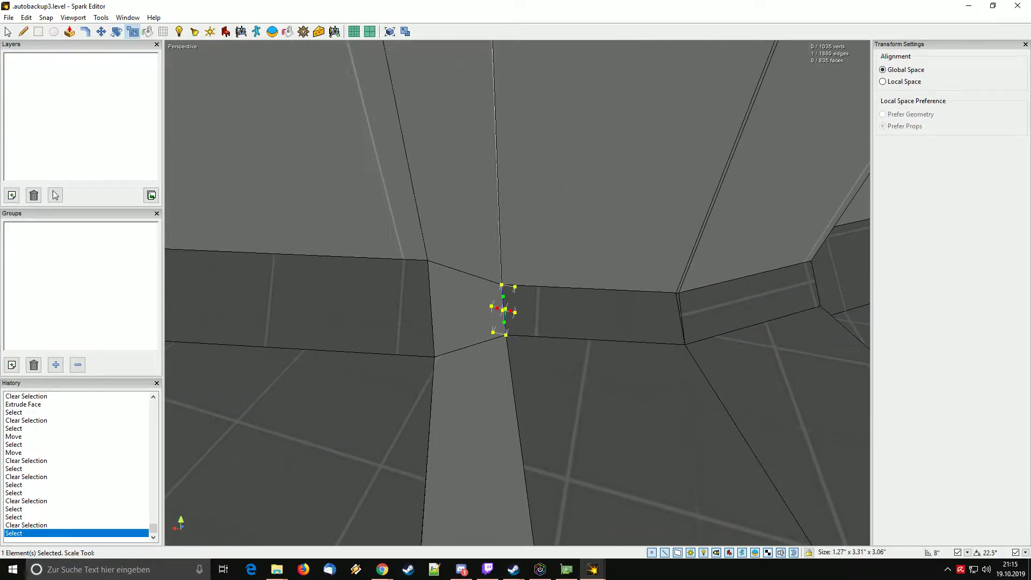
{"action": "right_click_drag", "start_coordinate": [518, 293], "coordinate": [517, 293]}
{"action": "key", "text": "q"}
Delete the face between the two corridor parts and weld the vertices along the seam.
{"action": "left_click", "coordinate": [322, 289]}
{"action": "key", "text": "Delete"}
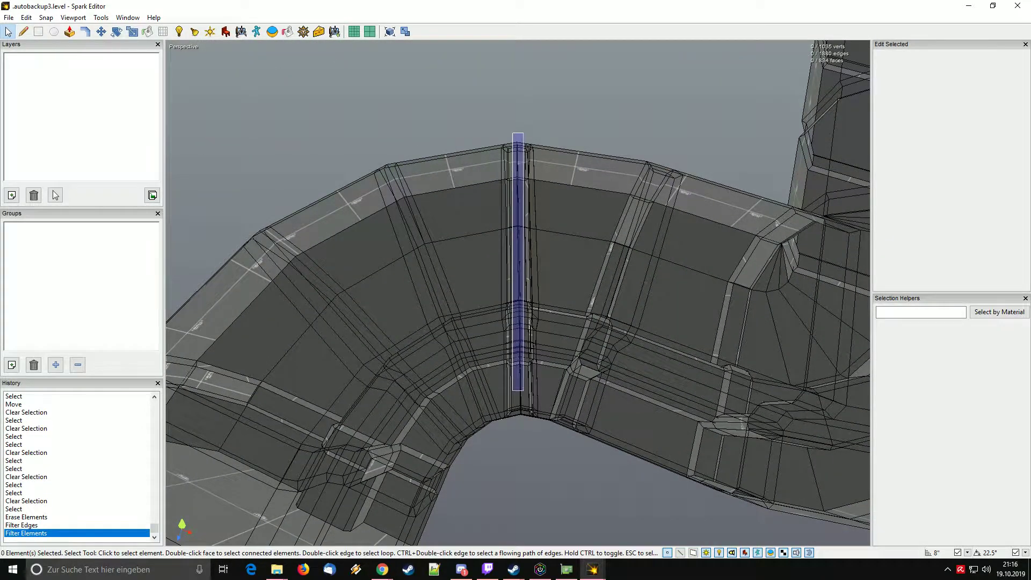
{"action": "right_click_drag", "start_coordinate": [517, 293], "coordinate": [518, 293]}
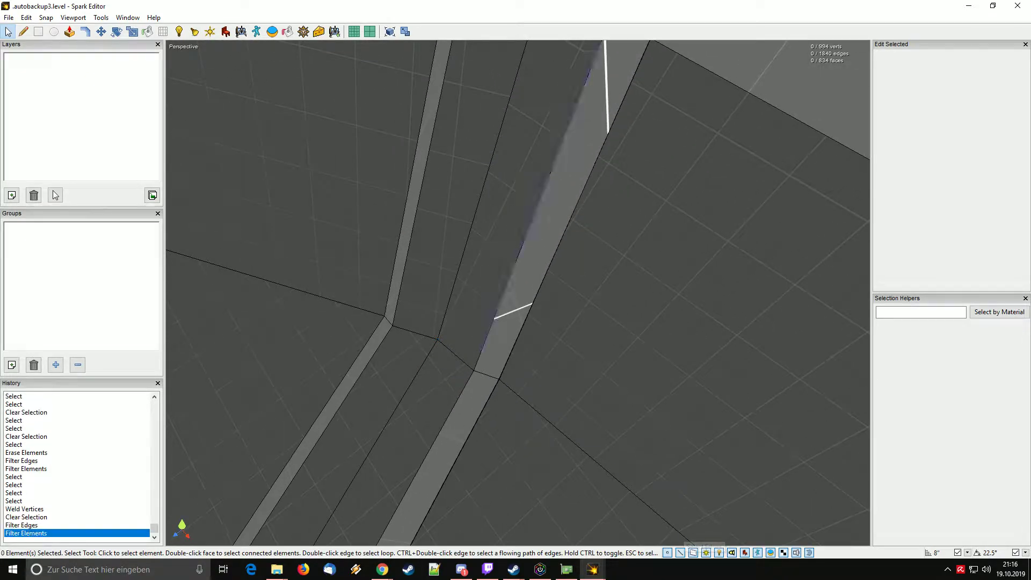
Check the weld by selecting all geometry connected to the strip at the seam, and clear the selection.
{"action": "double_click", "coordinate": [517, 293]}
{"action": "right_click_drag", "start_coordinate": [517, 293], "coordinate": [517, 293]}
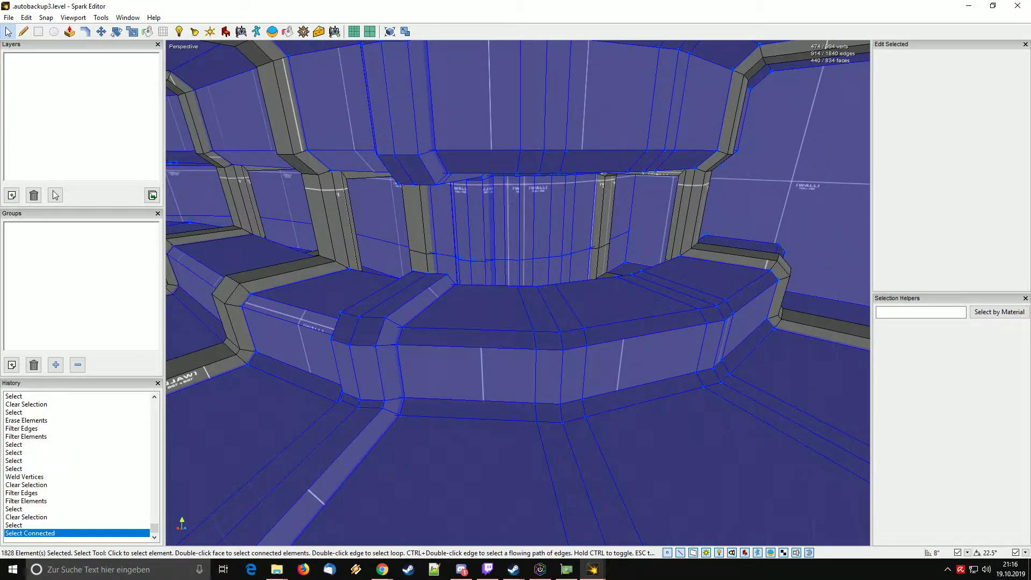
{"action": "key", "text": "Escape"}
Select the faces of the trim frame at the seam one by one along the floor, raised step and adjoining wall.
{"action": "right_click_drag", "start_coordinate": [518, 293], "coordinate": [517, 292]}
{"action": "left_click", "coordinate": [386, 462], "text": "ctrl"}
{"action": "left_click", "coordinate": [463, 366], "text": "ctrl"}
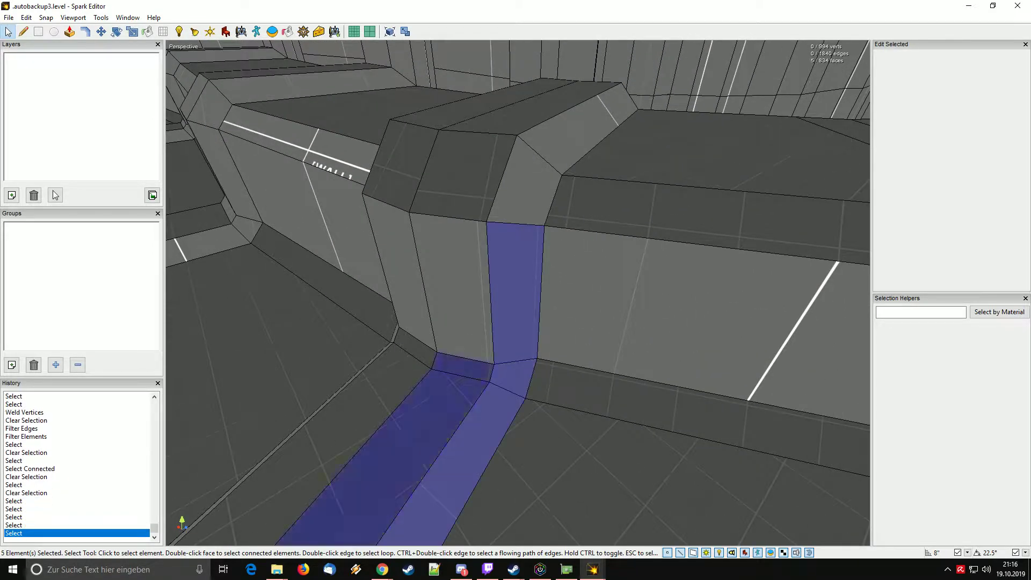
{"action": "right_click_drag", "start_coordinate": [518, 292], "coordinate": [517, 293]}
{"action": "left_click", "coordinate": [537, 384], "text": "ctrl"}
{"action": "left_click", "coordinate": [555, 350], "text": "ctrl"}
{"action": "left_click", "coordinate": [570, 316], "text": "ctrl"}
{"action": "left_click", "coordinate": [510, 296], "text": "ctrl"}
{"action": "left_click", "coordinate": [448, 338], "text": "ctrl"}
{"action": "left_click", "coordinate": [505, 228], "text": "ctrl"}
{"action": "left_click", "coordinate": [452, 308], "text": "ctrl"}
{"action": "left_click", "coordinate": [615, 295], "text": "ctrl"}
{"action": "left_click", "coordinate": [610, 348], "text": "ctrl"}
{"action": "left_click", "coordinate": [633, 322], "text": "ctrl"}
{"action": "left_click", "coordinate": [434, 300], "text": "ctrl"}
{"action": "left_click", "coordinate": [518, 300], "text": "ctrl"}
{"action": "left_click", "coordinate": [606, 301], "text": "ctrl"}
{"action": "left_click", "coordinate": [510, 217], "text": "ctrl"}
{"action": "left_click", "coordinate": [577, 175], "text": "ctrl"}
{"action": "left_click", "coordinate": [504, 223], "text": "ctrl"}
{"action": "left_click", "coordinate": [454, 228], "text": "ctrl"}
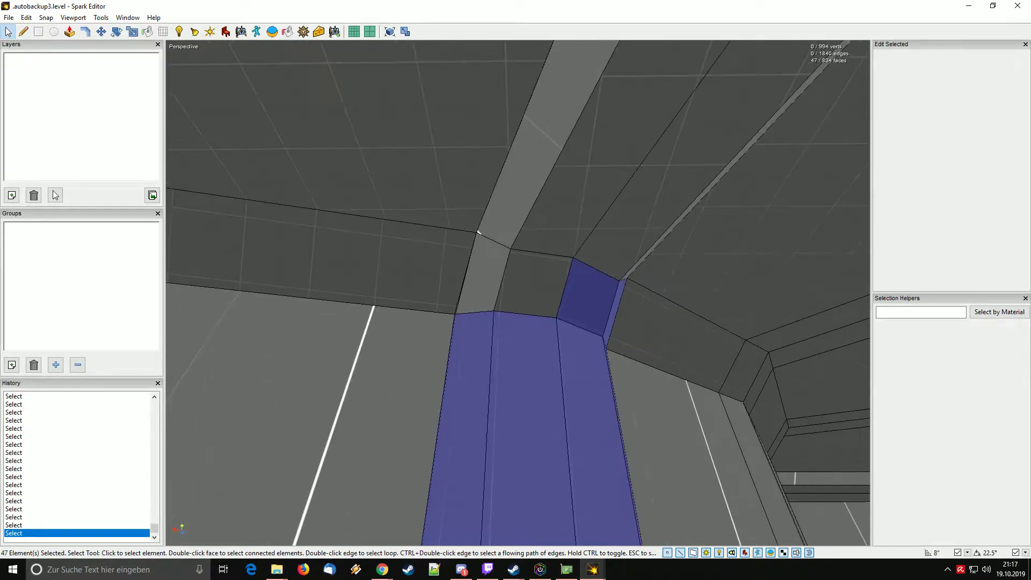
Add the trim frame's faces along the ceiling, opposite wall and adjoining floor to the selection.
{"action": "right_click_drag", "start_coordinate": [478, 232], "coordinate": [478, 232]}
{"action": "left_click", "coordinate": [478, 301], "text": "ctrl"}
{"action": "left_click", "coordinate": [478, 232], "text": "ctrl"}
{"action": "left_click", "coordinate": [477, 232], "text": "ctrl"}
{"action": "left_click", "coordinate": [478, 231], "text": "ctrl"}
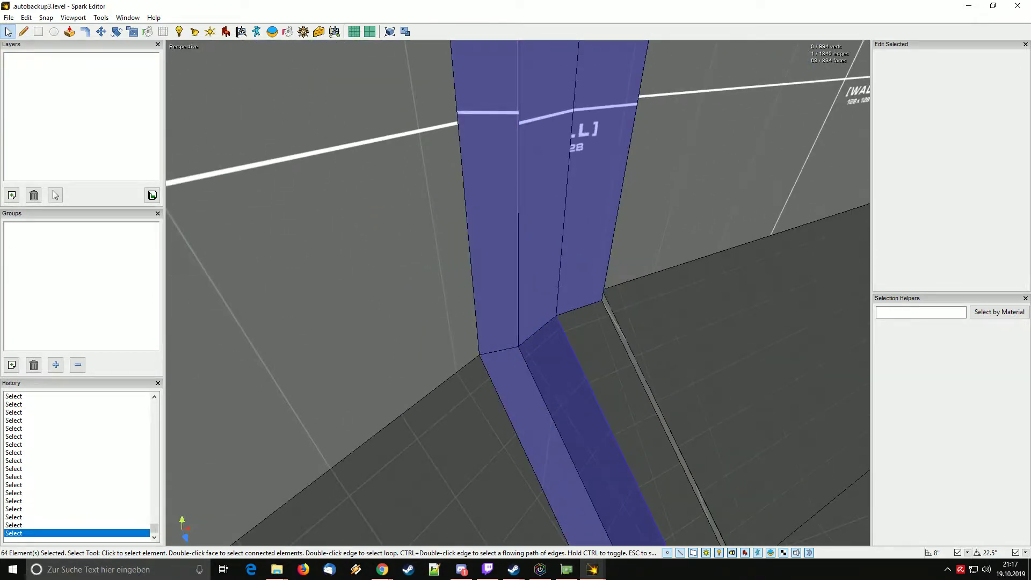
{"action": "left_click", "coordinate": [586, 377], "text": "ctrl"}
{"action": "right_click_drag", "start_coordinate": [587, 377], "coordinate": [587, 377]}
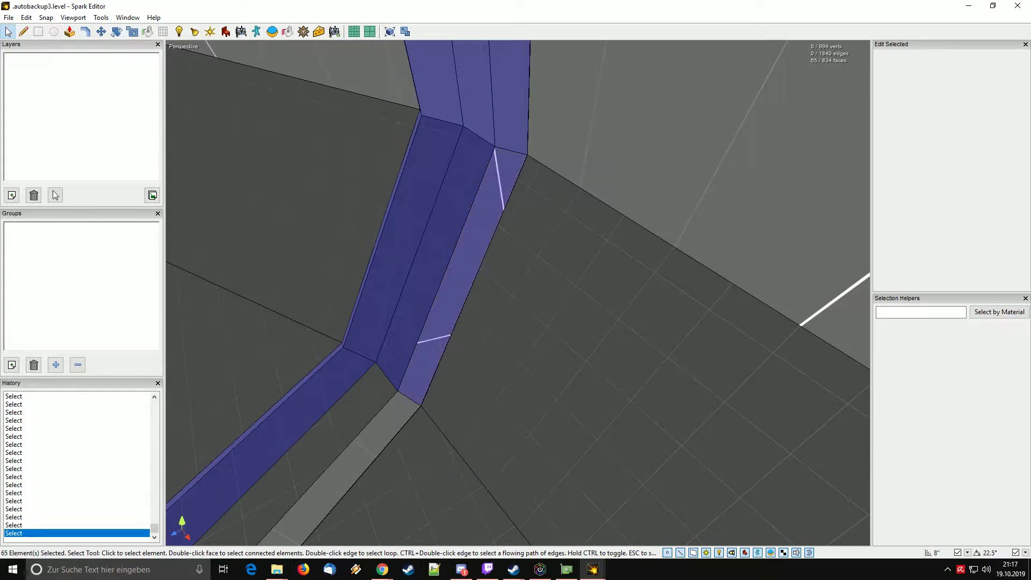
{"action": "left_click", "coordinate": [350, 465], "text": "ctrl"}
{"action": "right_click_drag", "start_coordinate": [350, 466], "coordinate": [350, 466]}
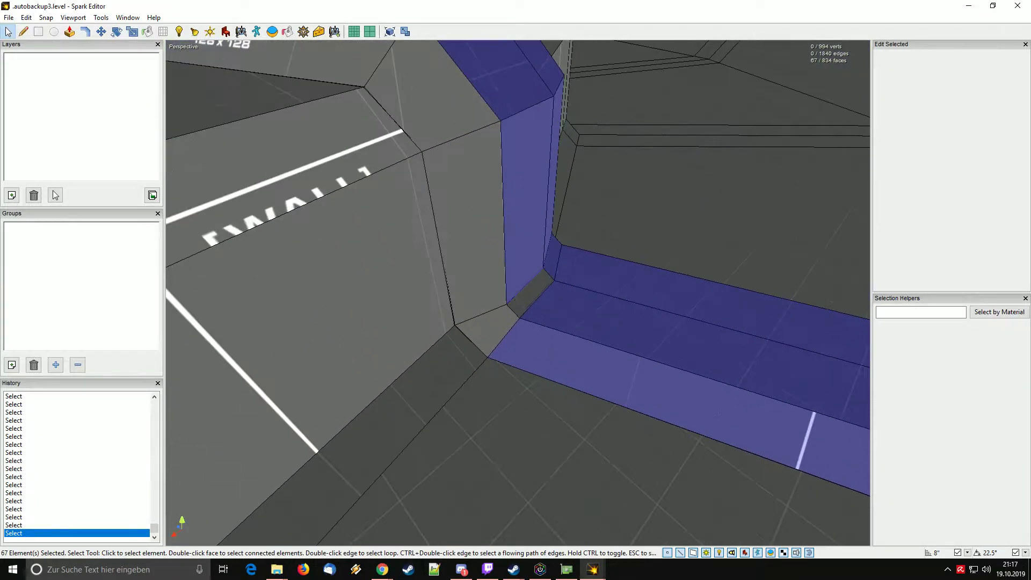
Complete the trim frame selection with its remaining faces at the corner and over the raised ledge.
{"action": "right_click_drag", "start_coordinate": [517, 293], "coordinate": [518, 293]}
{"action": "left_click", "coordinate": [551, 333], "text": "ctrl"}
{"action": "left_click", "coordinate": [588, 206], "text": "ctrl"}
{"action": "right_click_drag", "start_coordinate": [587, 206], "coordinate": [577, 200]}
{"action": "left_click", "coordinate": [577, 201], "text": "ctrl"}
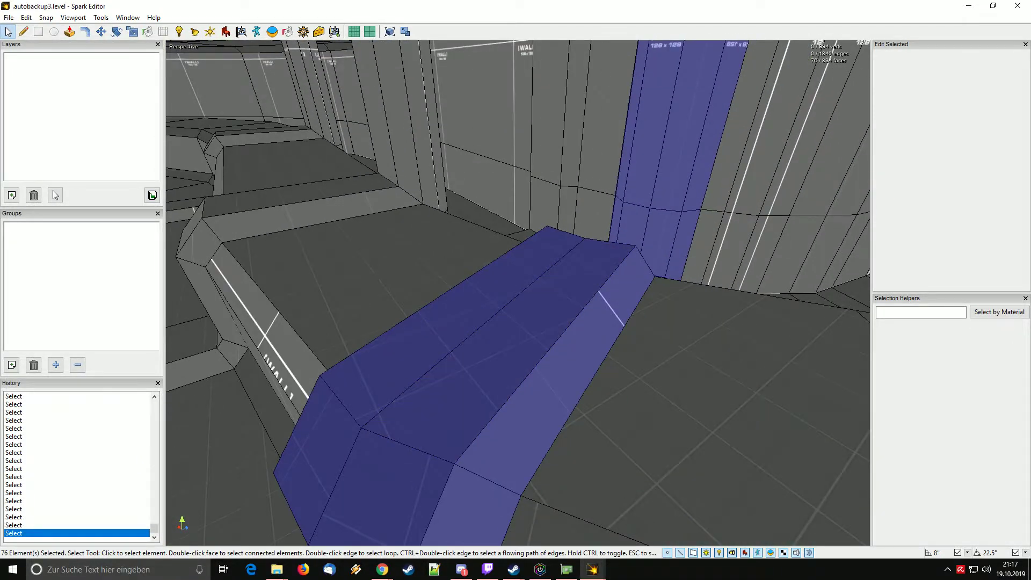
{"action": "right_click_drag", "start_coordinate": [454, 326], "coordinate": [454, 327]}
{"action": "left_click", "coordinate": [454, 326], "text": "ctrl"}
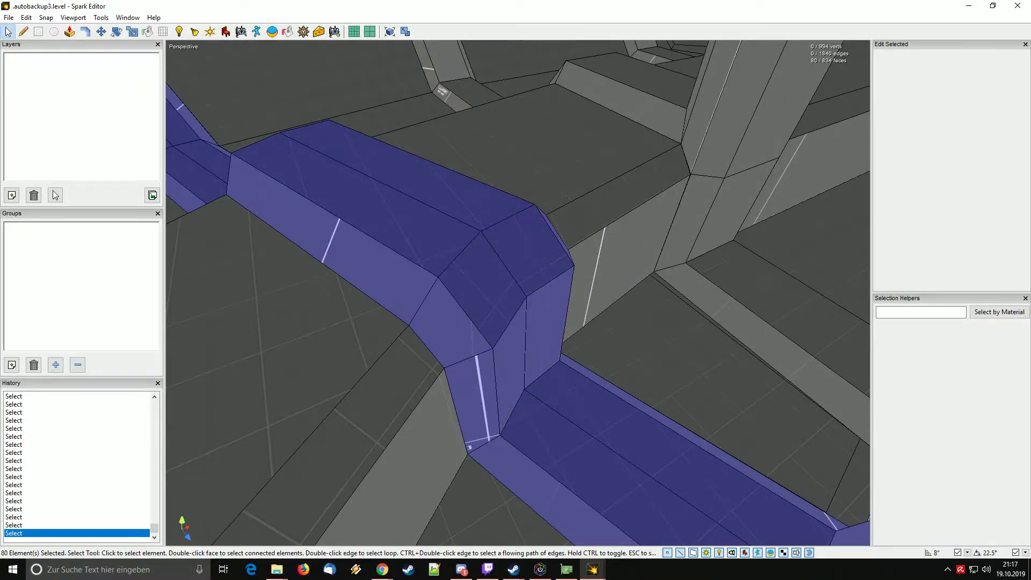
Paste a copy of the selected trim frame in place and rotate it about the vertical axis.
{"action": "right_click_drag", "start_coordinate": [518, 293], "coordinate": [518, 293]}
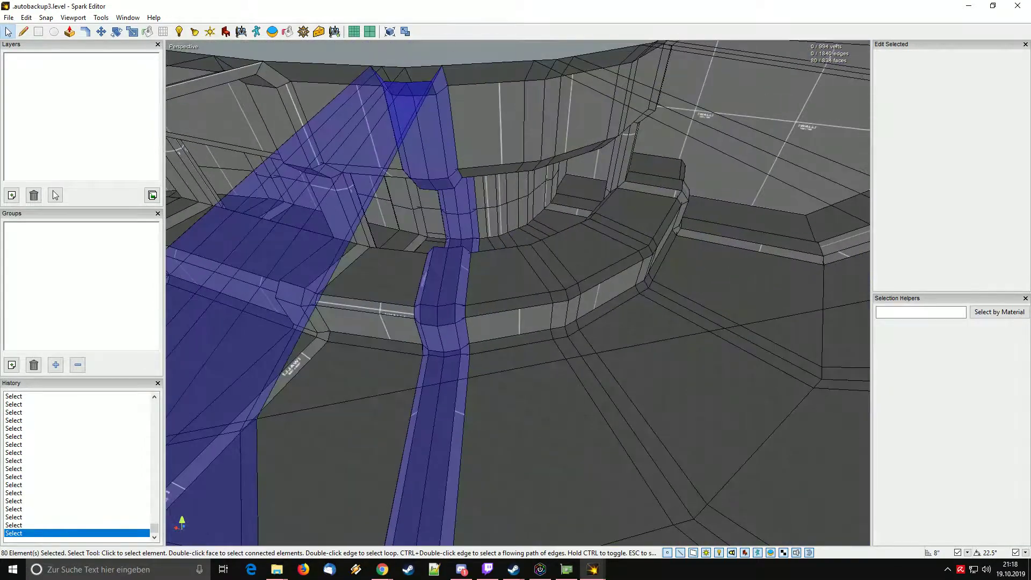
{"action": "key", "text": "w"}
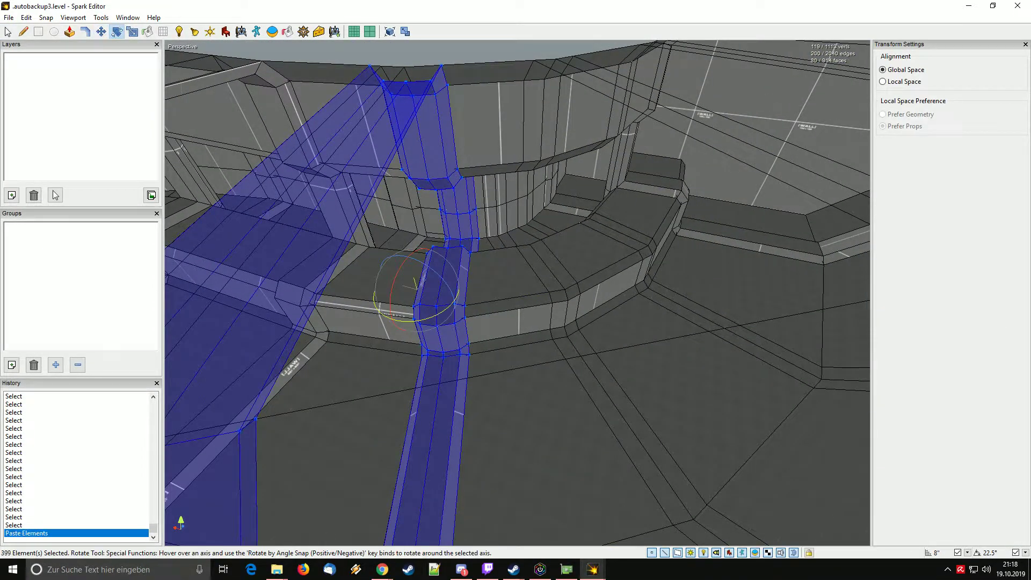
{"action": "left_click_drag", "start_coordinate": [439, 315], "coordinate": [454, 305]}
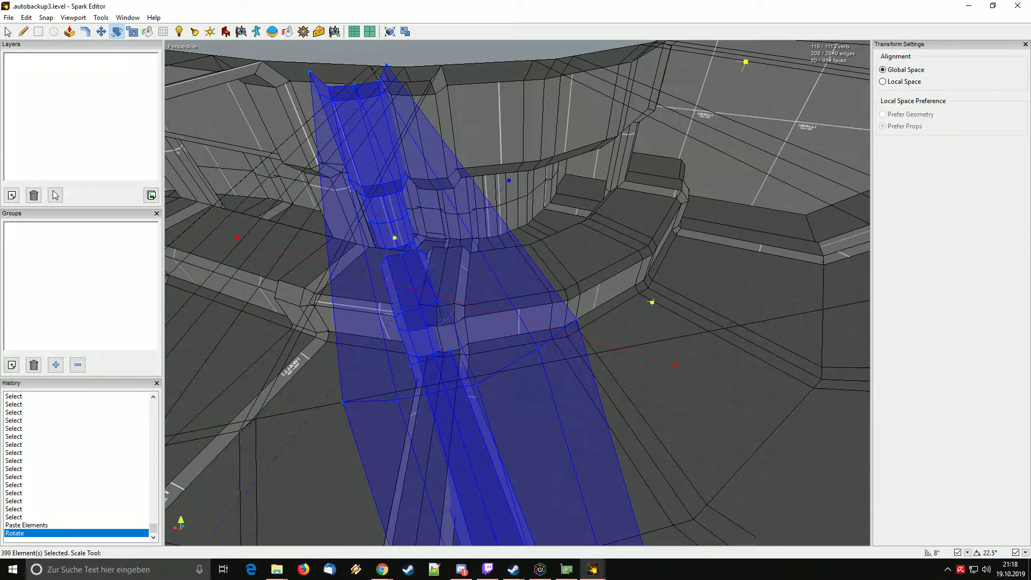
{"action": "right_click_drag", "start_coordinate": [518, 293], "coordinate": [518, 293]}
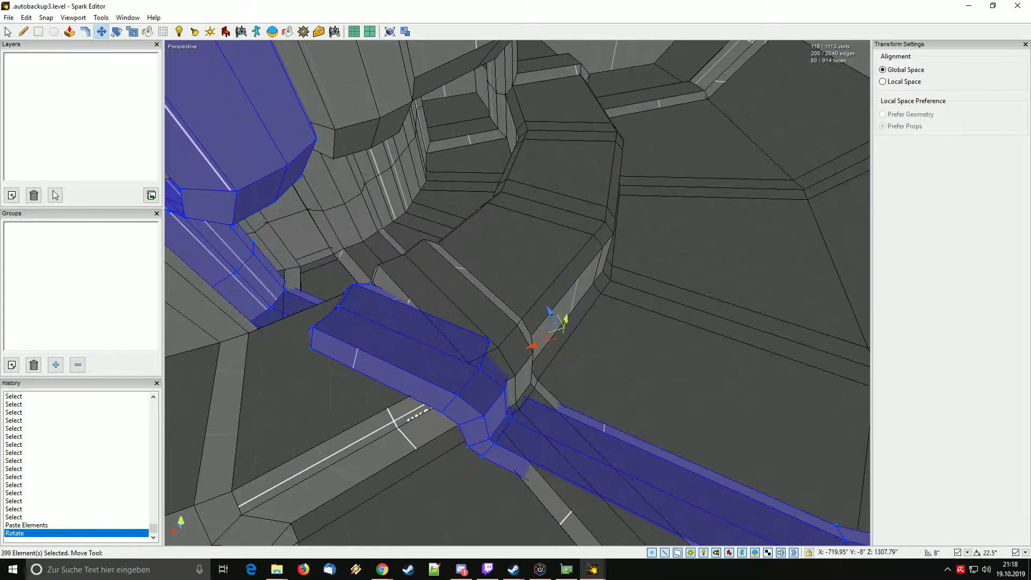
Move the rotated frame copy along the corridor toward a neighbouring segment boundary and clear the selection.
{"action": "left_click_drag", "start_coordinate": [551, 333], "coordinate": [734, 129]}
{"action": "right_click_drag", "start_coordinate": [734, 129], "coordinate": [734, 129]}
{"action": "left_click_drag", "start_coordinate": [602, 247], "coordinate": [481, 319]}
{"action": "right_click_drag", "start_coordinate": [480, 318], "coordinate": [480, 318]}
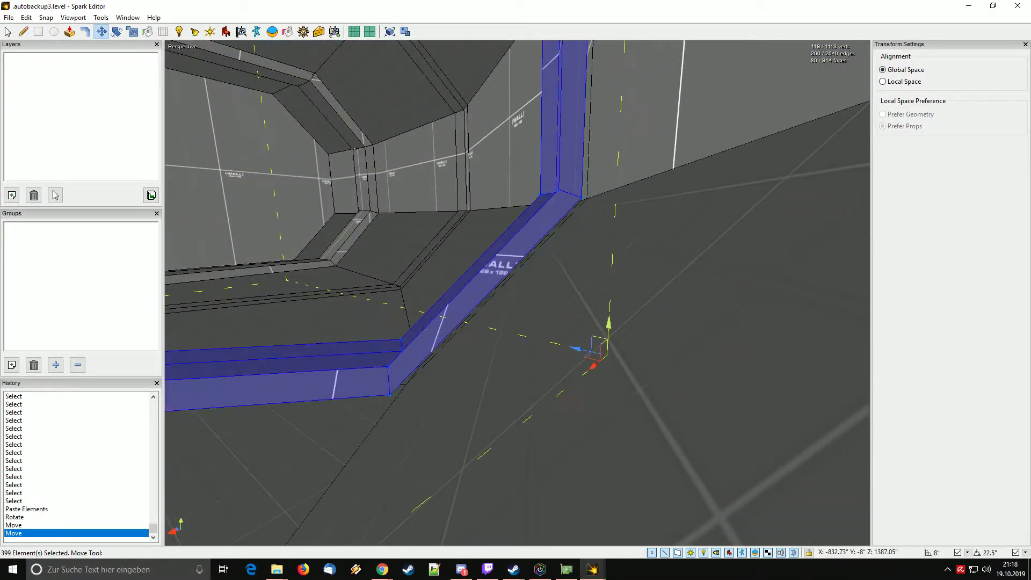
{"action": "left_click_drag", "start_coordinate": [592, 366], "coordinate": [593, 366]}
{"action": "right_click_drag", "start_coordinate": [593, 366], "coordinate": [593, 366]}
{"action": "key", "text": "Escape"}
{"action": "key", "text": "Escape"}
Select the whole connected frame copy and move it out of the corridor into empty space.
{"action": "double_click", "coordinate": [486, 311]}
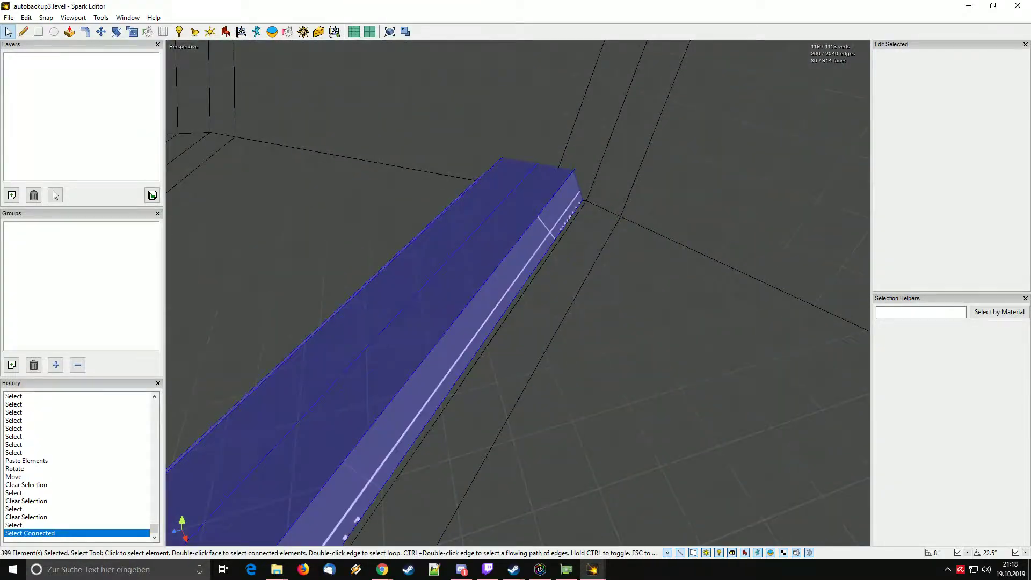
{"action": "right_click_drag", "start_coordinate": [486, 312], "coordinate": [485, 311]}
{"action": "key", "text": "m"}
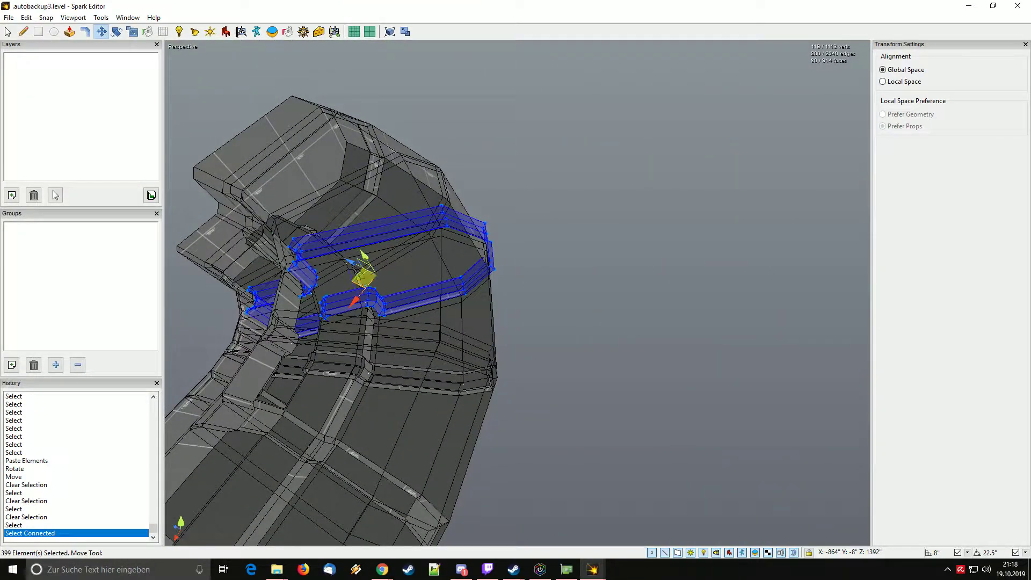
{"action": "left_click_drag", "start_coordinate": [740, 236], "coordinate": [740, 236]}
{"action": "right_click_drag", "start_coordinate": [739, 236], "coordinate": [740, 236]}
{"action": "key", "text": "Escape"}
Select the ring of corridor faces beside the welded strip and add the edge loop bordering it.
{"action": "right_click_drag", "start_coordinate": [517, 293], "coordinate": [517, 293]}
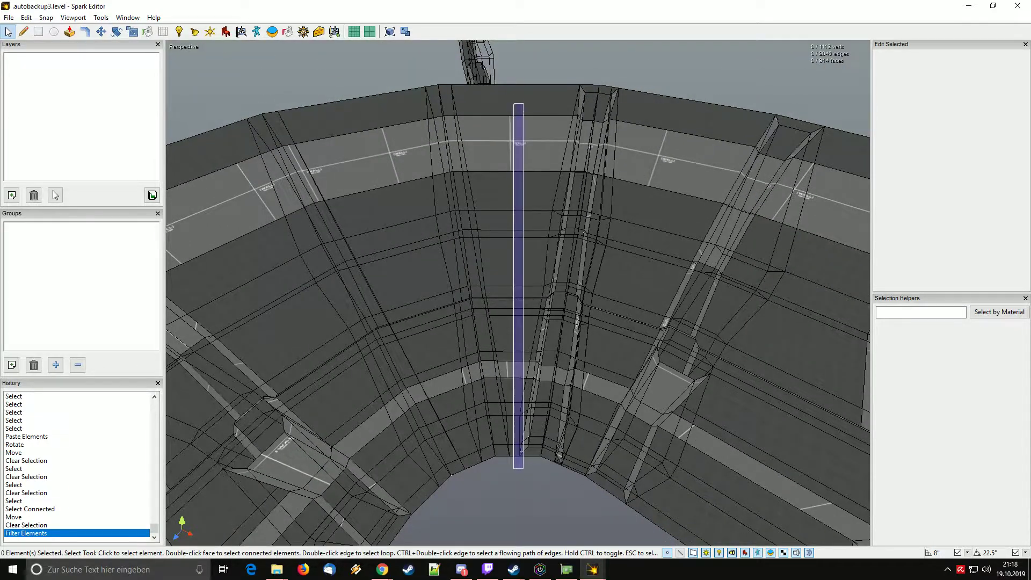
{"action": "left_click_drag", "start_coordinate": [516, 70], "coordinate": [517, 70]}
{"action": "right_click_drag", "start_coordinate": [517, 293], "coordinate": [518, 293]}
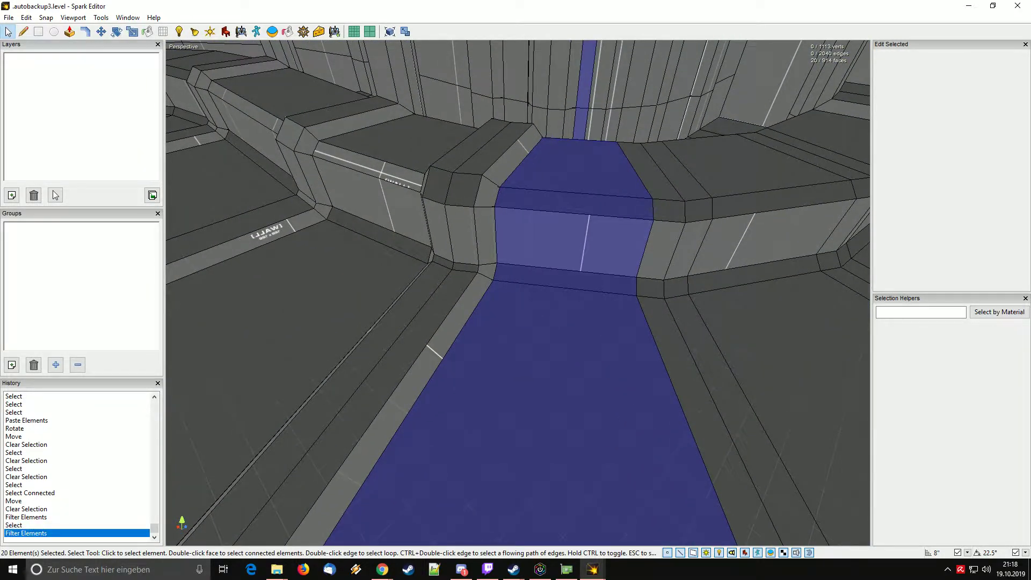
{"action": "double_click", "coordinate": [445, 356], "text": "ctrl"}
{"action": "right_click_drag", "start_coordinate": [518, 293], "coordinate": [518, 293]}
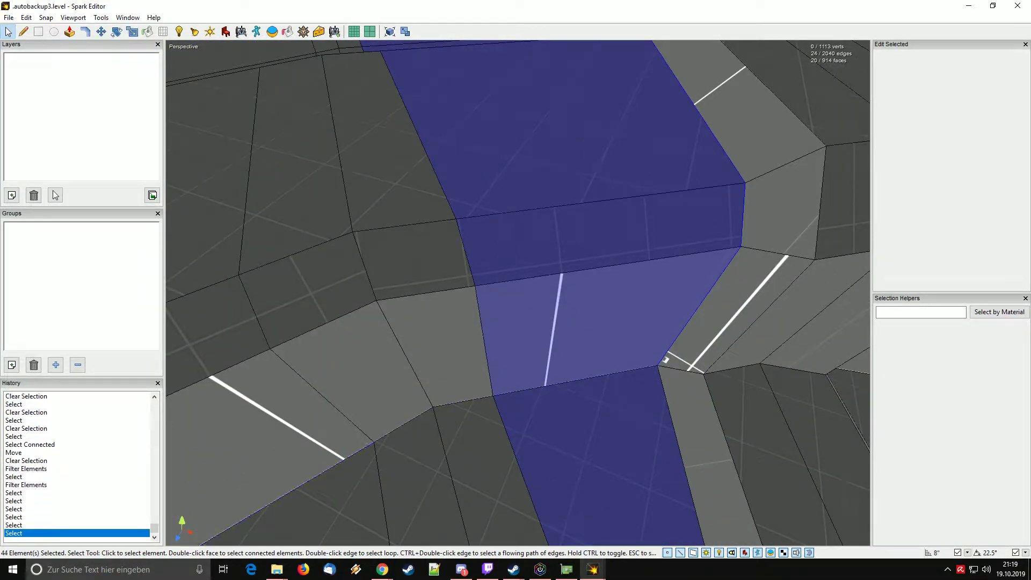
Try an 8-inch trim on the selected face ring using the individual faces method, and undo it with the edge selection.
{"action": "right_click_drag", "start_coordinate": [517, 293], "coordinate": [518, 293]}
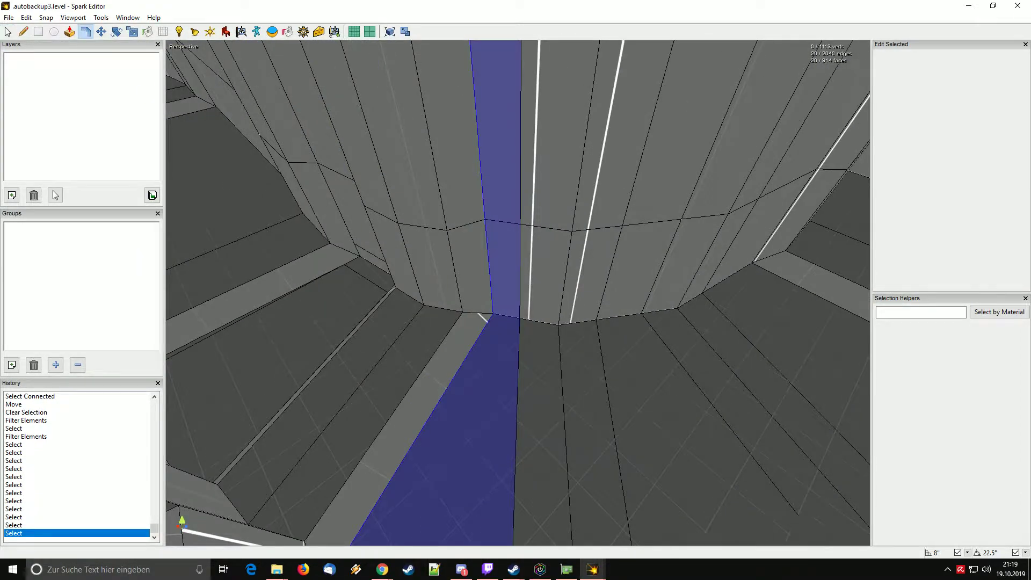
{"action": "key", "text": "t"}
{"action": "left_click_drag", "start_coordinate": [456, 430], "coordinate": [467, 429]}
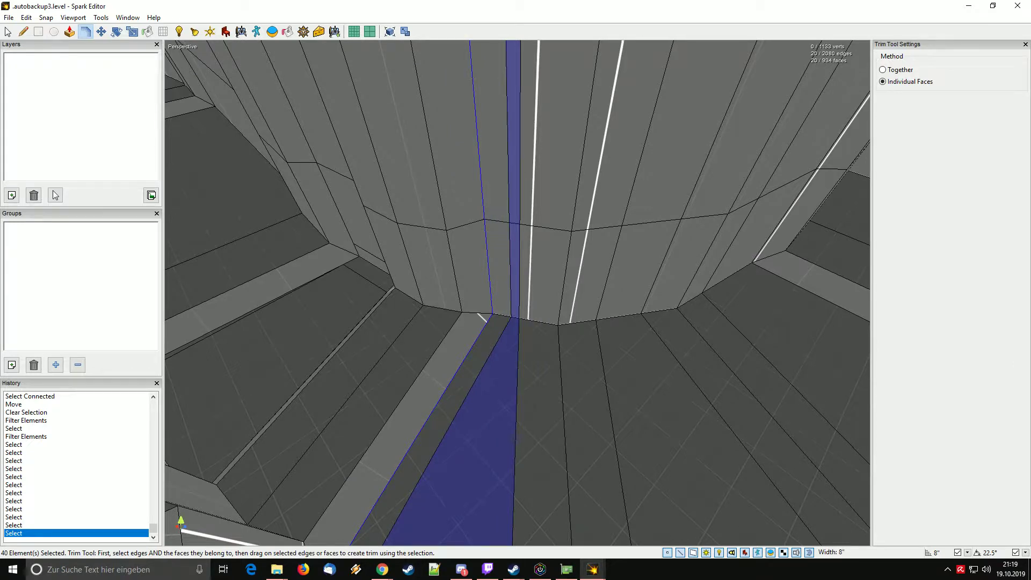
{"action": "key", "text": "ctrl+z"}
{"action": "key", "text": "f"}
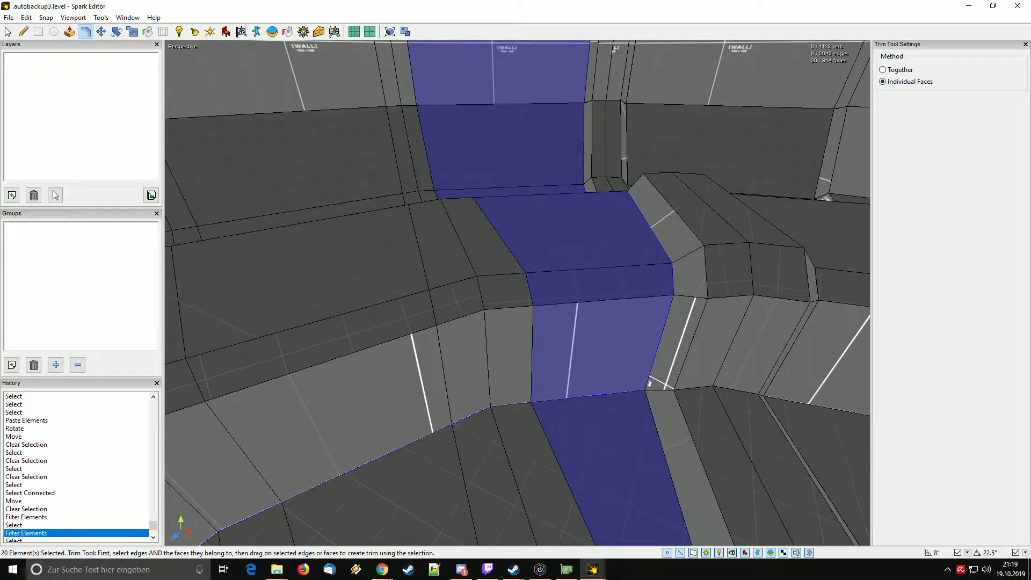
Try adding the border edges of the face ring to the selection, and clear everything selected.
{"action": "middle_click_drag", "start_coordinate": [510, 292], "coordinate": [486, 298]}
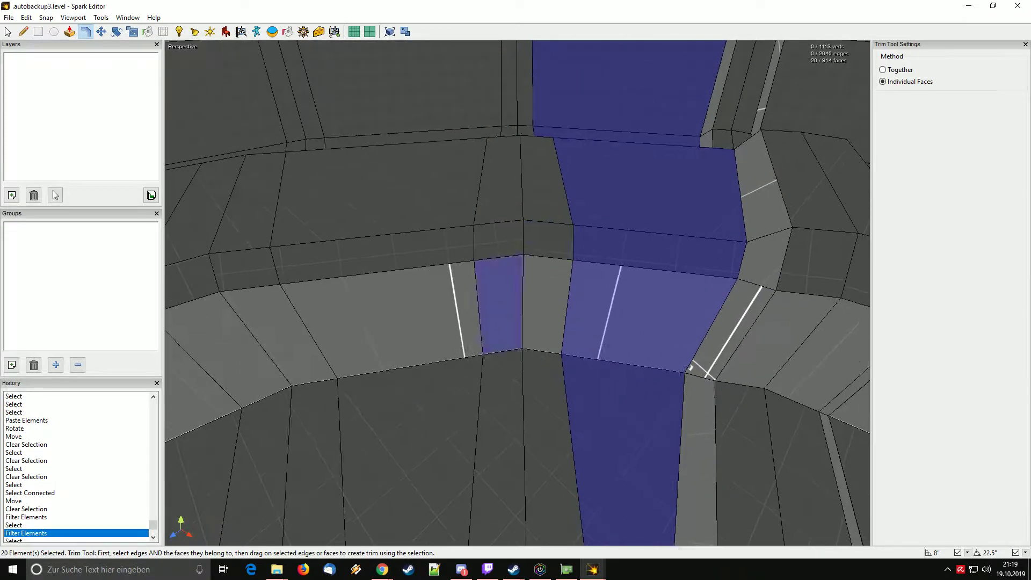
{"action": "key", "text": "space"}
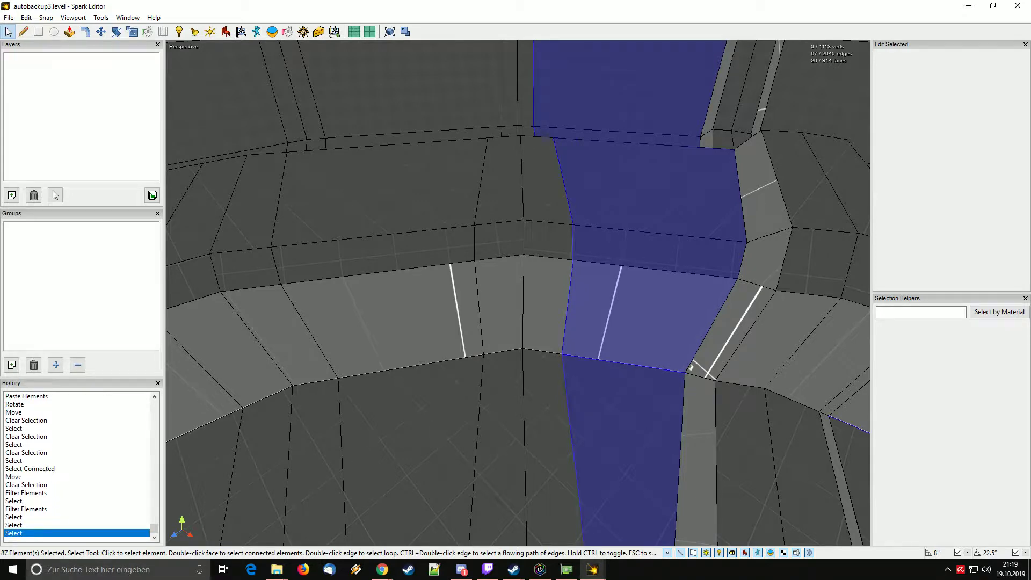
{"action": "middle_click_drag", "start_coordinate": [691, 367], "coordinate": [655, 376]}
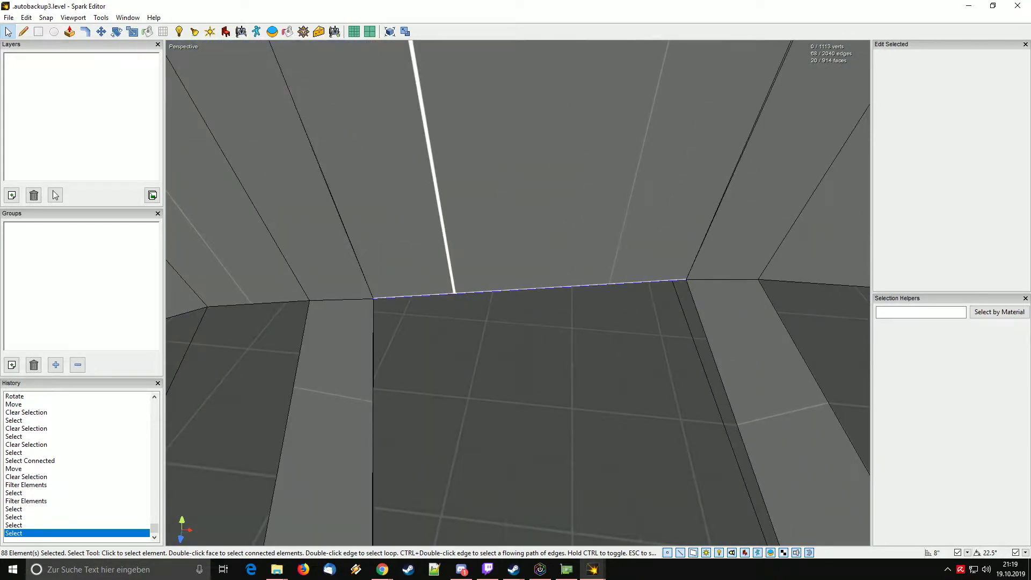
{"action": "middle_click_drag", "start_coordinate": [451, 301], "coordinate": [564, 284]}
{"action": "left_click", "coordinate": [438, 301], "text": "ctrl"}
{"action": "right_click_drag", "start_coordinate": [516, 293], "coordinate": [542, 303]}
{"action": "key", "text": "Escape"}
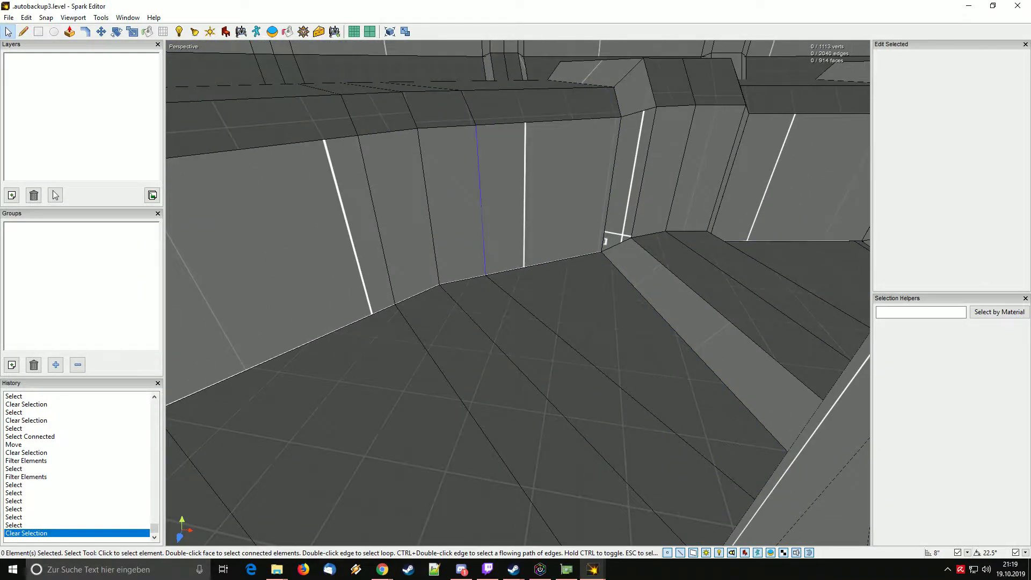
Try loop-selecting the segment boundary through its vertical edges on the raised step, clearing the selection between attempts.
{"action": "double_click", "coordinate": [480, 204]}
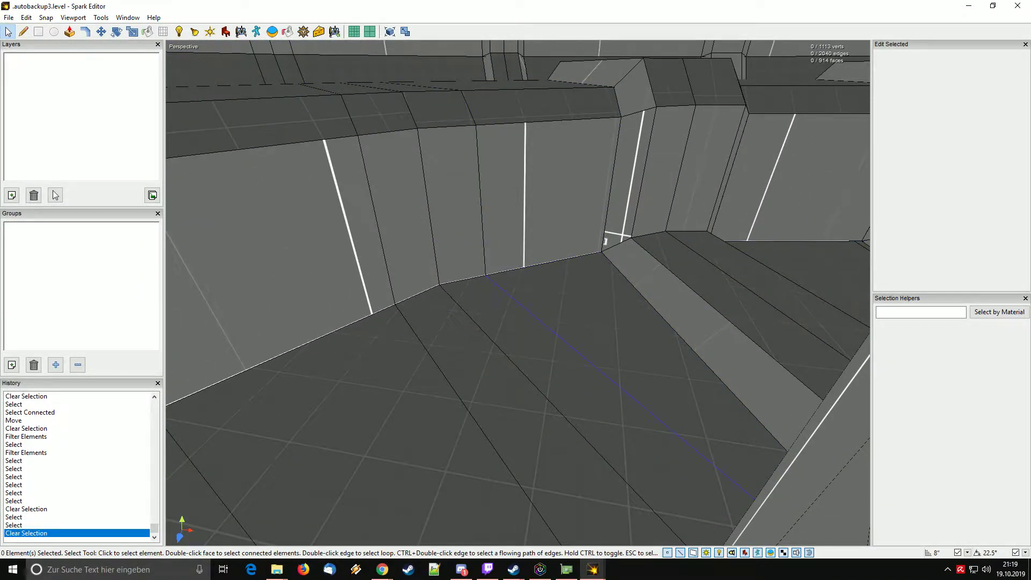
{"action": "right_click_drag", "start_coordinate": [604, 241], "coordinate": [561, 214]}
{"action": "key", "text": "ctrl+z"}
{"action": "key", "text": "ctrl+z"}
{"action": "key", "text": "ctrl+y"}
{"action": "key", "text": "Escape"}
{"action": "double_click", "coordinate": [492, 215]}
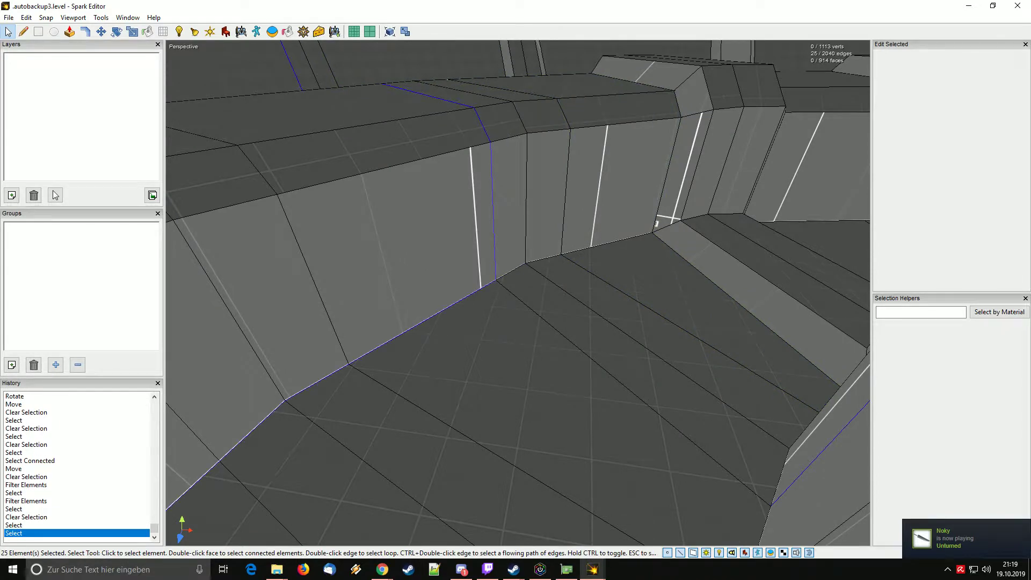
{"action": "right_click_drag", "start_coordinate": [606, 245], "coordinate": [593, 236]}
{"action": "key", "text": "Escape"}
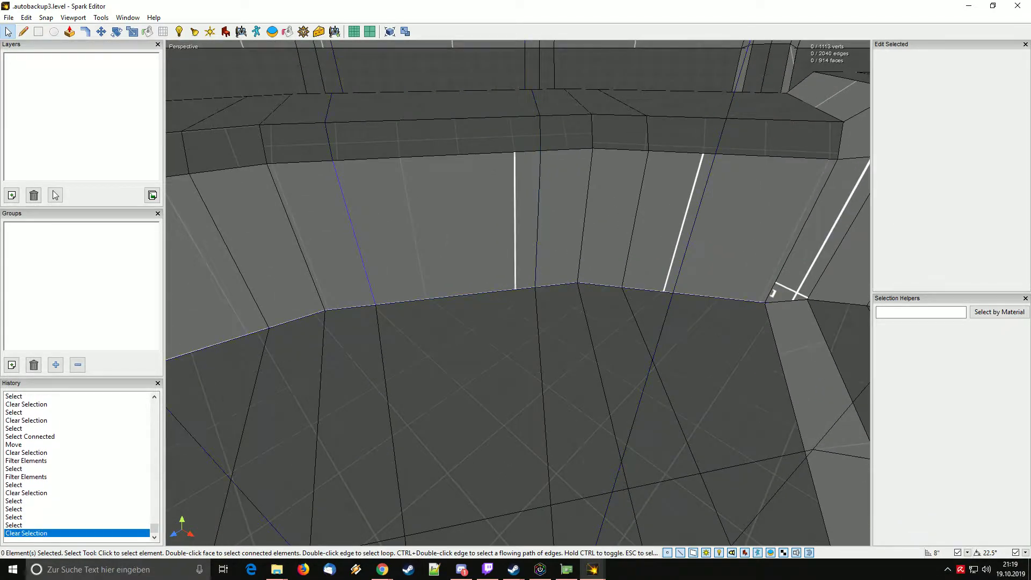
Try selecting the segment boundary's floor and inner wall edges individually, and clear the selection.
{"action": "double_click", "coordinate": [772, 294]}
{"action": "right_click_drag", "start_coordinate": [771, 292], "coordinate": [663, 239]}
{"action": "left_click", "coordinate": [674, 398]}
{"action": "left_click", "coordinate": [674, 399]}
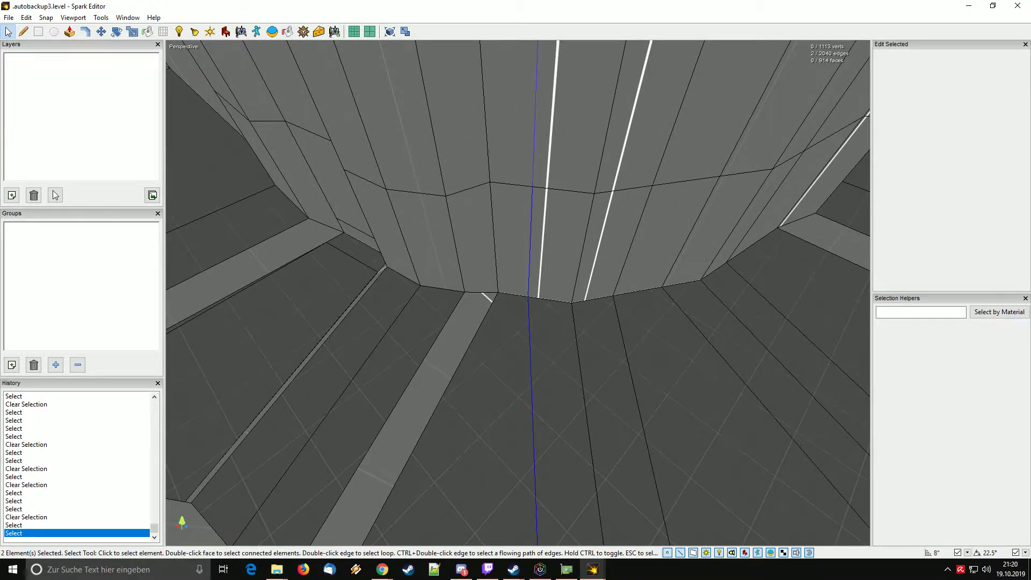
{"action": "left_click", "coordinate": [535, 114], "text": "ctrl"}
{"action": "right_click_drag", "start_coordinate": [535, 114], "coordinate": [529, 65]}
{"action": "mouse_move", "coordinate": [518, 295]}
{"action": "right_mouse_down"}
{"action": "mouse_move", "coordinate": [497, 333]}
{"action": "mouse_move", "coordinate": [513, 310]}
{"action": "right_mouse_up"}
{"action": "key", "text": "Escape"}
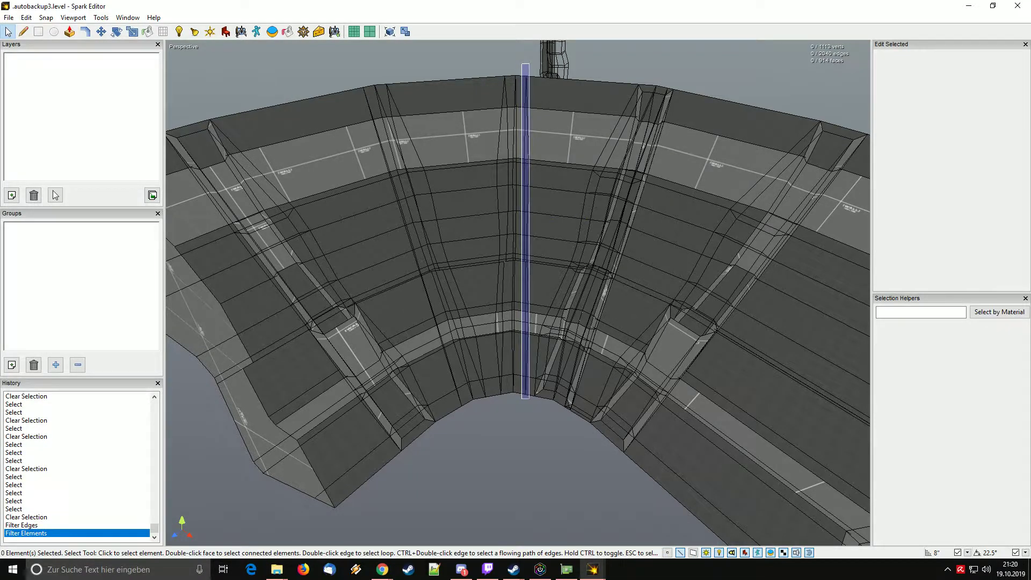
Select only the vertical ring of edges at the middle segment boundary using the edge filter, dropping surplus edges and then lifting the filter.
{"action": "double_click", "coordinate": [525, 322]}
{"action": "right_click_drag", "start_coordinate": [525, 322], "coordinate": [525, 324]}
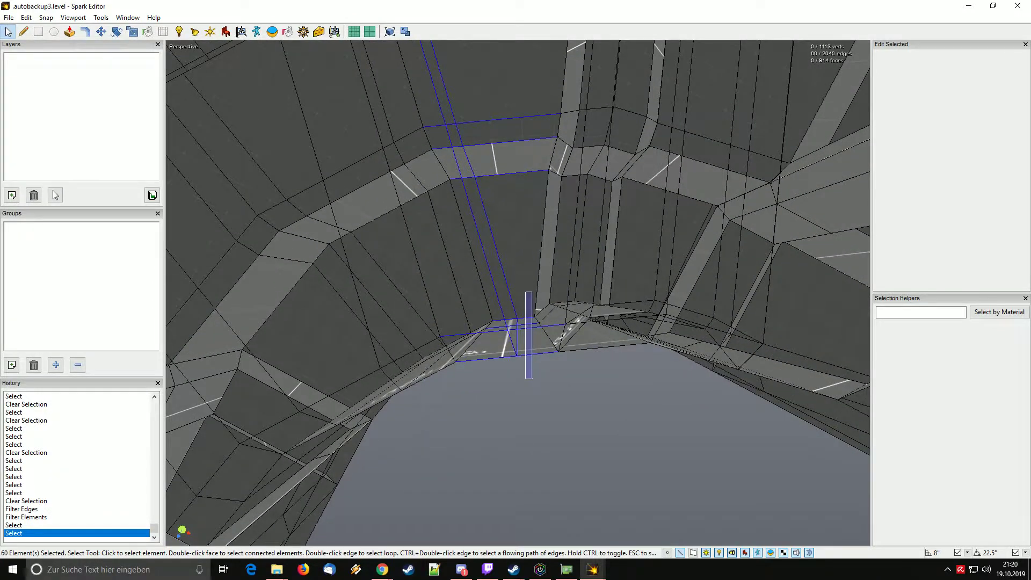
{"action": "right_click_drag", "start_coordinate": [525, 324], "coordinate": [525, 323]}
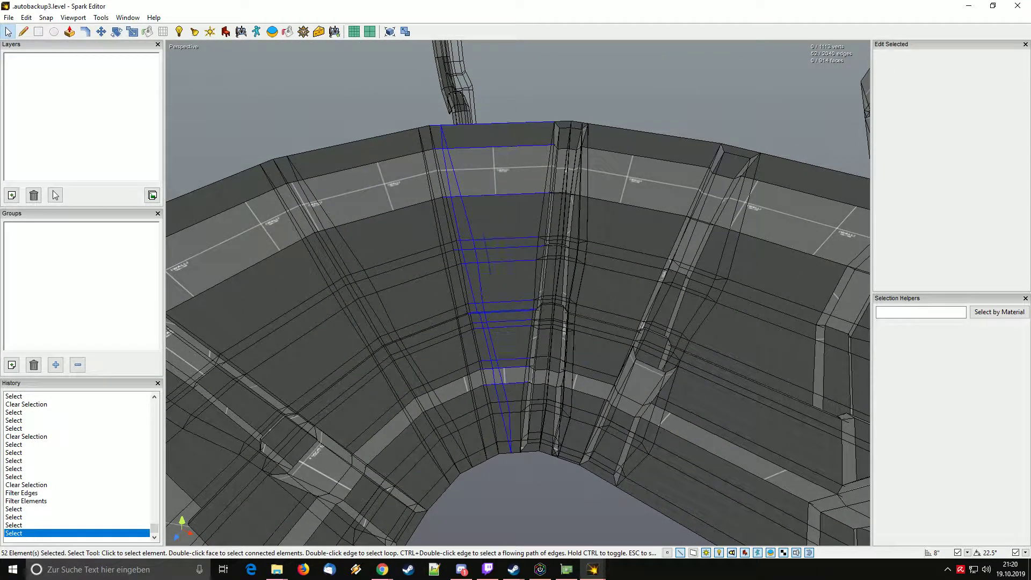
{"action": "right_click_drag", "start_coordinate": [525, 323], "coordinate": [525, 324]}
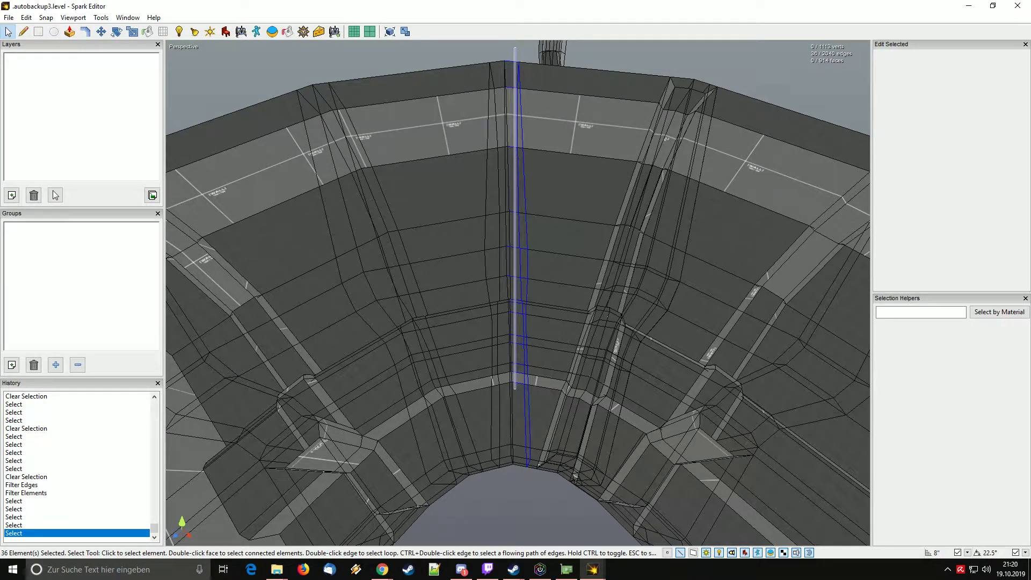
{"action": "right_click_drag", "start_coordinate": [525, 323], "coordinate": [525, 323]}
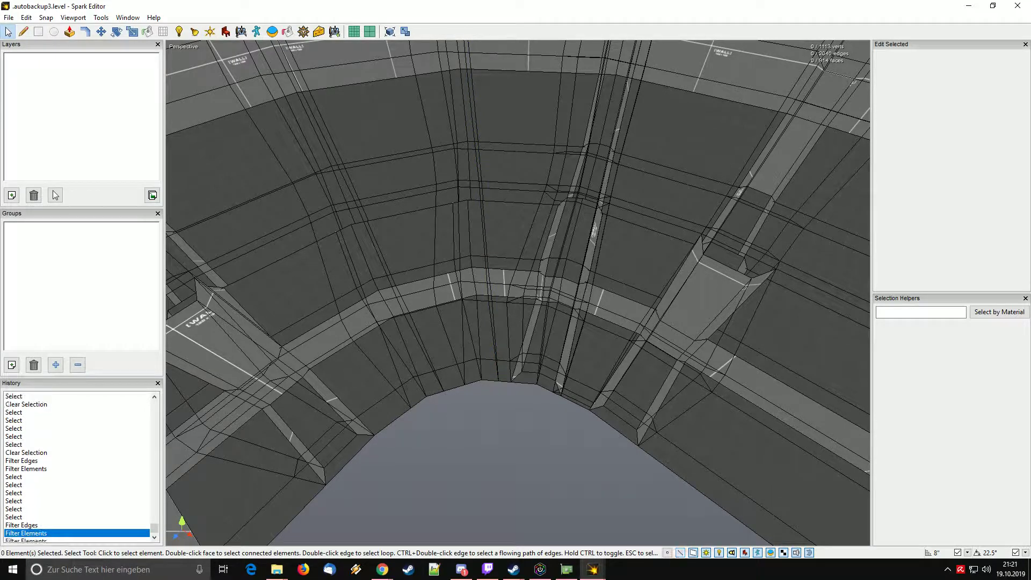
{"action": "key", "text": "ctrl+z"}
{"action": "right_click_drag", "start_coordinate": [525, 323], "coordinate": [525, 323]}
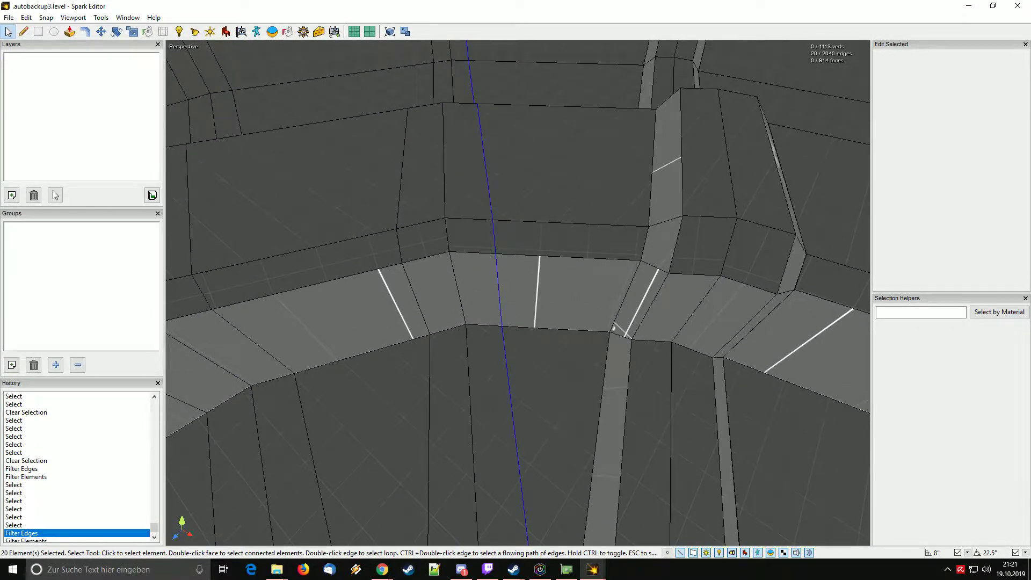
Add the segment's faces bordering the selected edge ring across the raised step to the selection.
{"action": "left_click", "coordinate": [573, 376], "text": "ctrl"}
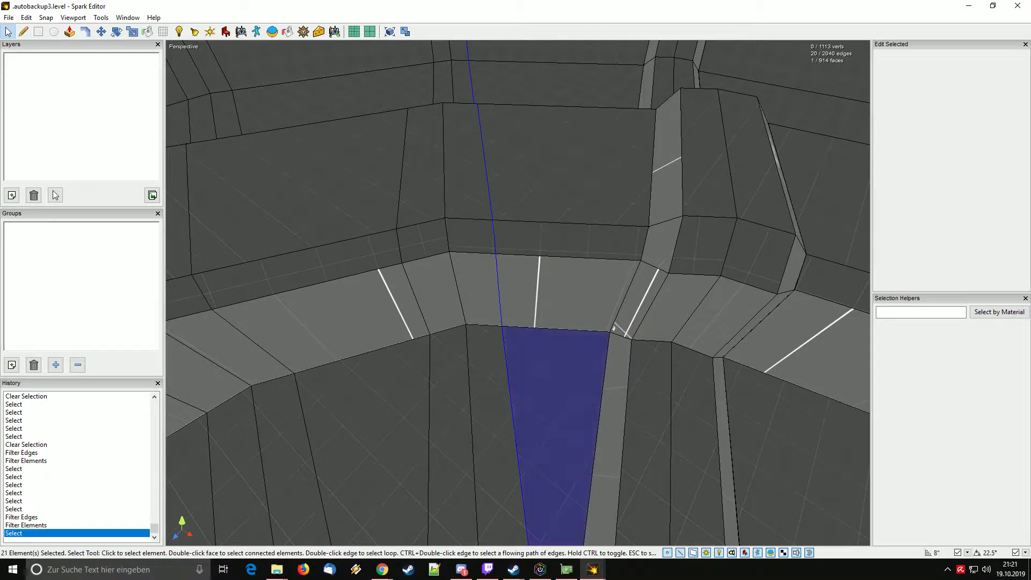
{"action": "left_click", "coordinate": [569, 300], "text": "ctrl"}
{"action": "left_click", "coordinate": [567, 241], "text": "ctrl"}
{"action": "left_click", "coordinate": [564, 188], "text": "ctrl"}
{"action": "right_click_drag", "start_coordinate": [565, 187], "coordinate": [565, 188]}
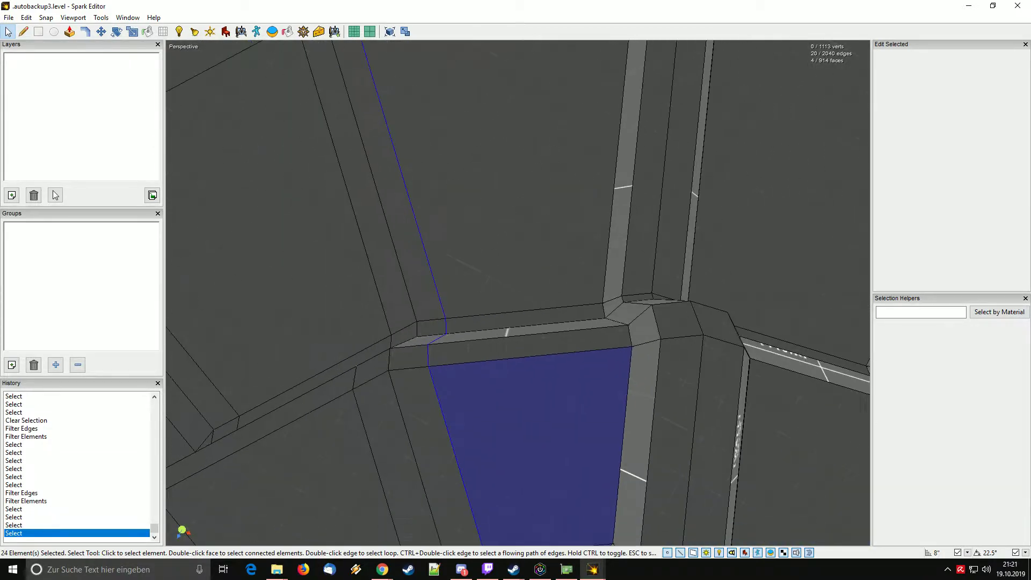
{"action": "left_click", "coordinate": [530, 344], "text": "ctrl"}
{"action": "right_click_drag", "start_coordinate": [530, 344], "coordinate": [531, 344]}
{"action": "left_click", "coordinate": [328, 328], "text": "ctrl"}
{"action": "left_click", "coordinate": [370, 370], "text": "ctrl"}
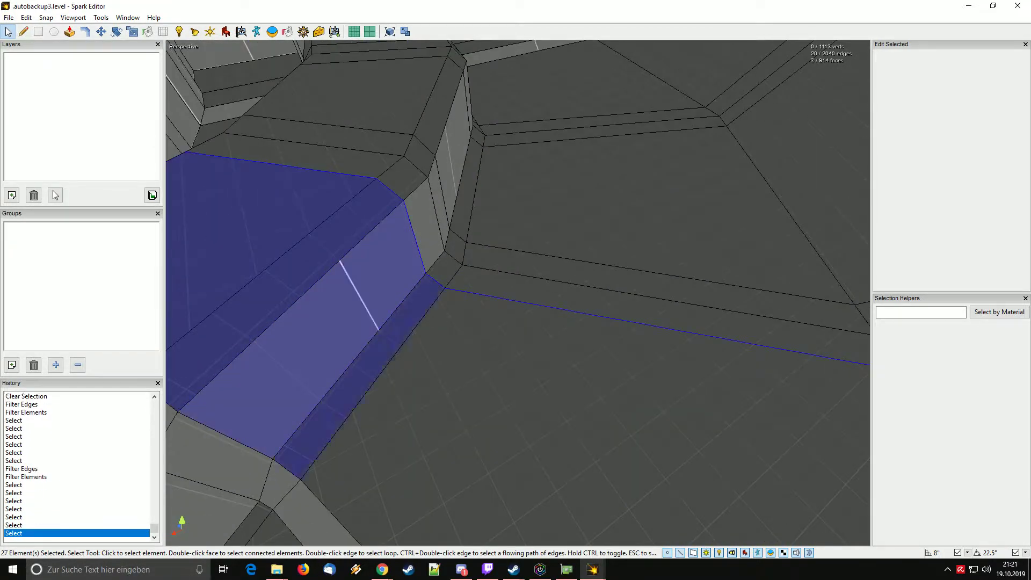
Add the adjoining faces on the floor, lower slope, outer wall and upper slope to the ring selection.
{"action": "left_click", "coordinate": [435, 403], "text": "ctrl"}
{"action": "right_click_drag", "start_coordinate": [434, 403], "coordinate": [435, 403]}
{"action": "left_click", "coordinate": [510, 317], "text": "ctrl"}
{"action": "right_click_drag", "start_coordinate": [510, 316], "coordinate": [515, 290]}
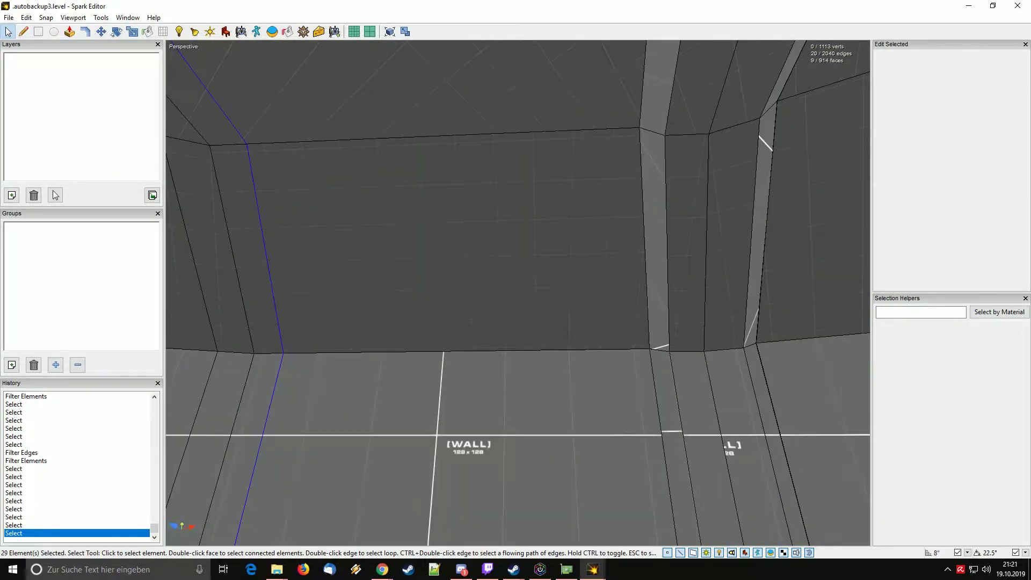
{"action": "left_click", "coordinate": [460, 495], "text": "ctrl"}
{"action": "left_click", "coordinate": [460, 230], "text": "ctrl"}
{"action": "left_click", "coordinate": [460, 69], "text": "ctrl"}
Complete the face ring beside the boundary by adding the faces of the upper overhang and inner wall.
{"action": "right_click_drag", "start_coordinate": [460, 69], "coordinate": [460, 69]}
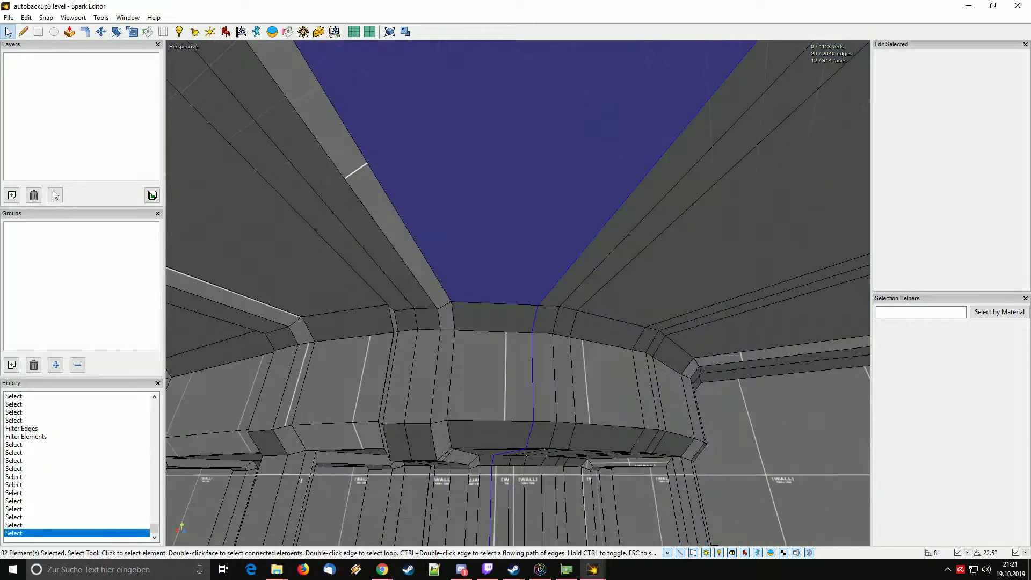
{"action": "left_click", "coordinate": [491, 376], "text": "ctrl"}
{"action": "right_click_drag", "start_coordinate": [492, 376], "coordinate": [491, 376]}
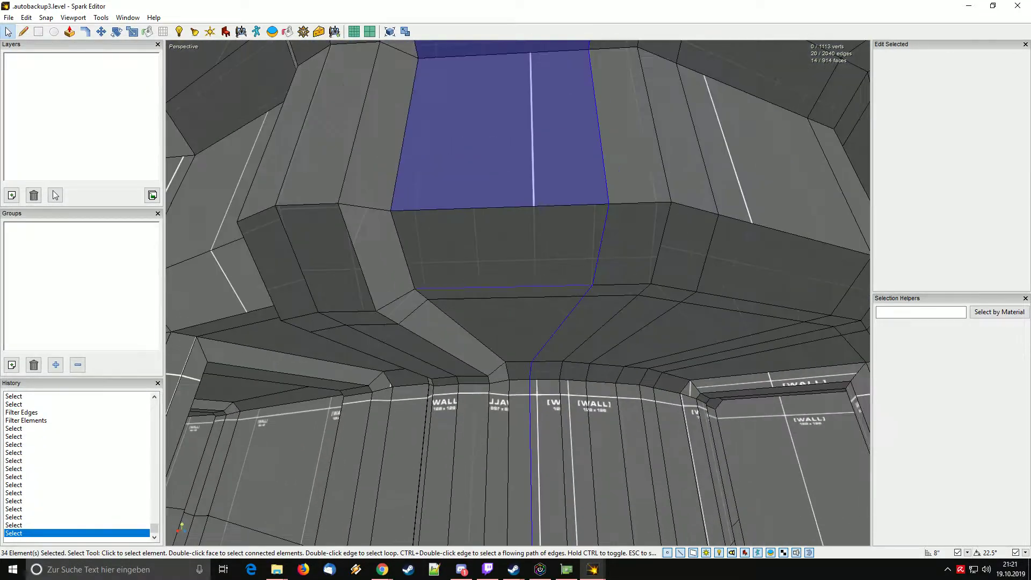
{"action": "left_click", "coordinate": [502, 247], "text": "ctrl"}
{"action": "right_click_drag", "start_coordinate": [502, 247], "coordinate": [502, 247]}
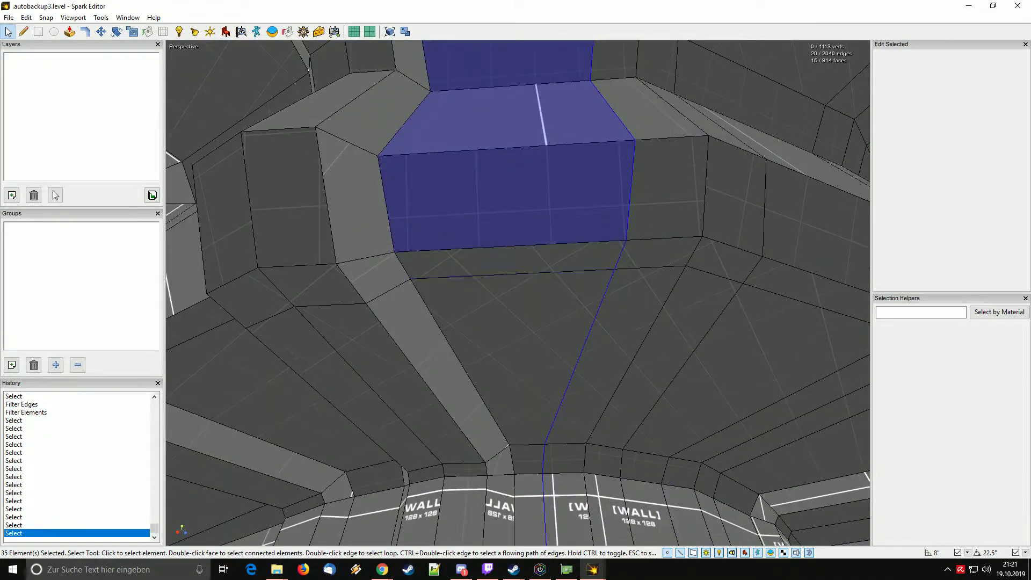
{"action": "left_click", "coordinate": [507, 262], "text": "ctrl"}
{"action": "left_click", "coordinate": [507, 322], "text": "ctrl"}
{"action": "right_click_drag", "start_coordinate": [507, 322], "coordinate": [507, 322]}
{"action": "left_click", "coordinate": [502, 236], "text": "ctrl"}
{"action": "left_click", "coordinate": [499, 403], "text": "ctrl"}
{"action": "right_click_drag", "start_coordinate": [500, 403], "coordinate": [499, 402]}
Trim the selected ring along its boundary edges with the Individual Faces method, and clear the selection.
{"action": "left_click", "coordinate": [85, 32]}
{"action": "left_click_drag", "start_coordinate": [502, 185], "coordinate": [518, 187]}
{"action": "right_click_drag", "start_coordinate": [518, 187], "coordinate": [518, 187]}
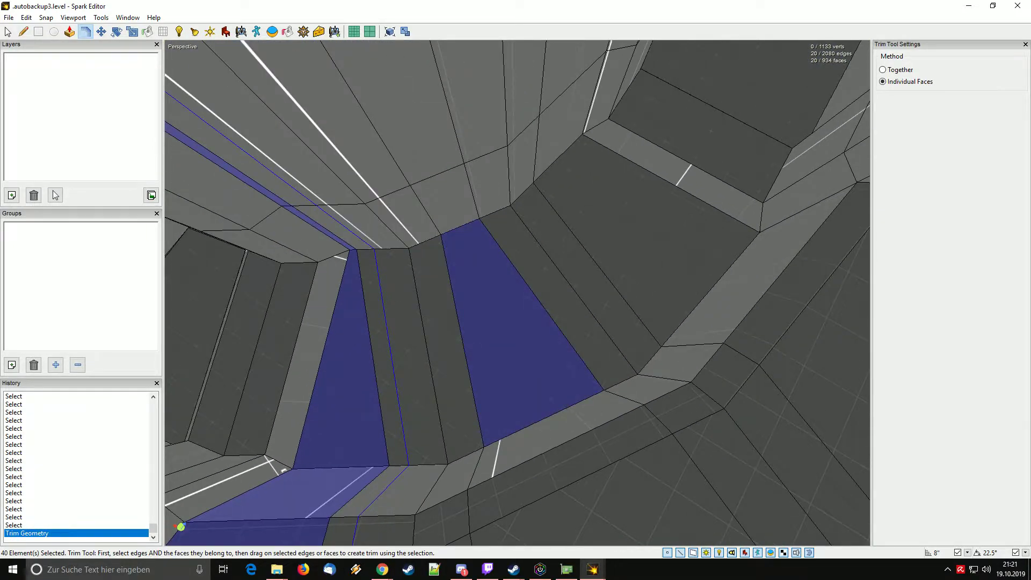
{"action": "key", "text": "Escape"}
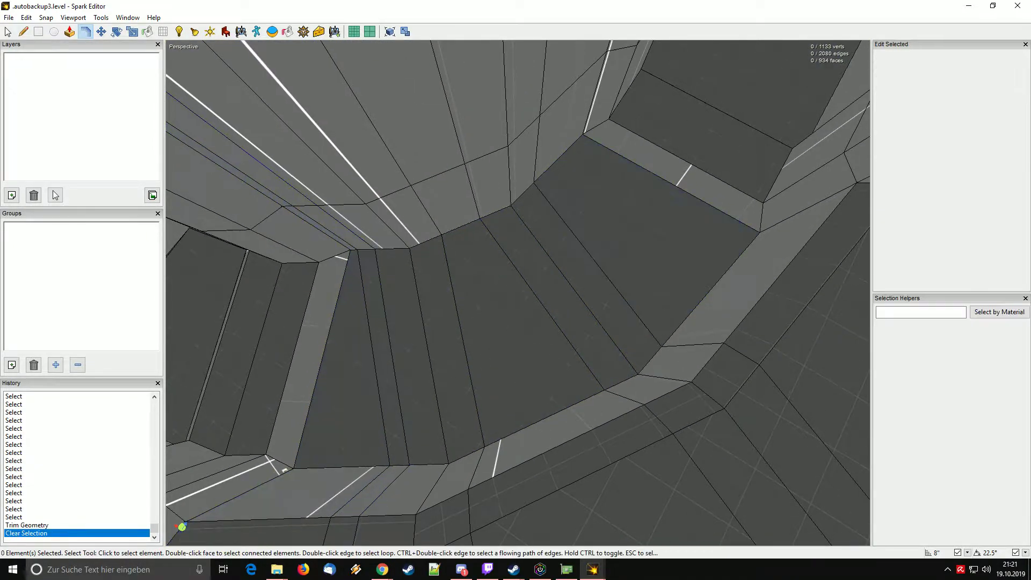
Select the edges around the neighbouring segment boundary and create a face across the ring.
{"action": "right_click_drag", "start_coordinate": [518, 187], "coordinate": [518, 187]}
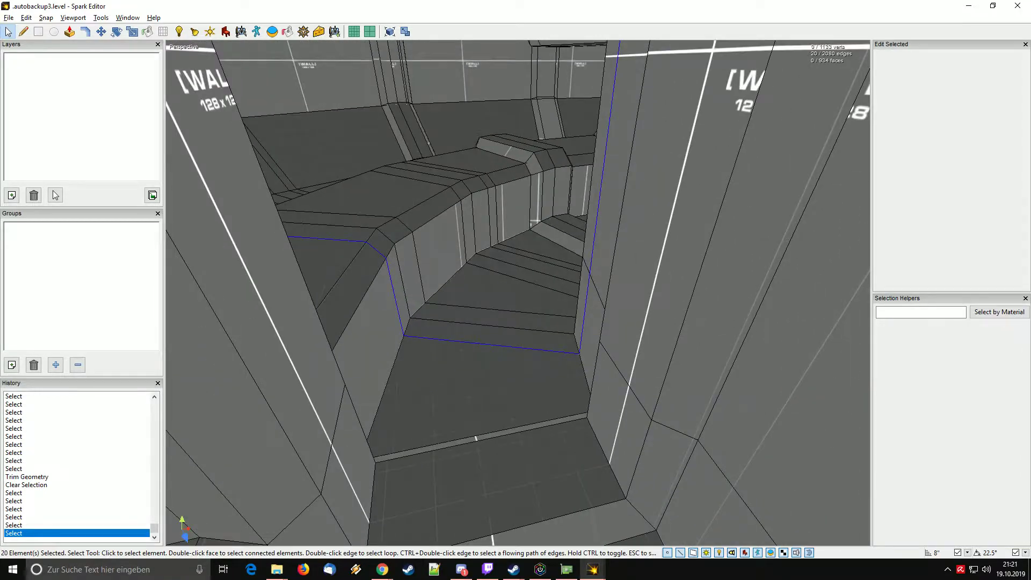
{"action": "key", "text": "f"}
{"action": "key", "text": "f"}
{"action": "key", "text": "ctrl+z"}
Add the first ten segment faces bordering the selected boundary ring to the selection.
{"action": "right_click_drag", "start_coordinate": [518, 293], "coordinate": [518, 293]}
{"action": "left_click", "coordinate": [519, 413], "text": "ctrl"}
{"action": "left_click", "coordinate": [529, 285], "text": "ctrl"}
{"action": "left_click", "coordinate": [518, 293], "text": "ctrl"}
{"action": "left_click", "coordinate": [518, 293], "text": "ctrl"}
{"action": "left_click", "coordinate": [518, 293], "text": "ctrl"}
{"action": "left_click", "coordinate": [518, 293], "text": "ctrl"}
{"action": "left_click", "coordinate": [518, 237], "text": "ctrl"}
{"action": "right_click_drag", "start_coordinate": [518, 236], "coordinate": [518, 236]}
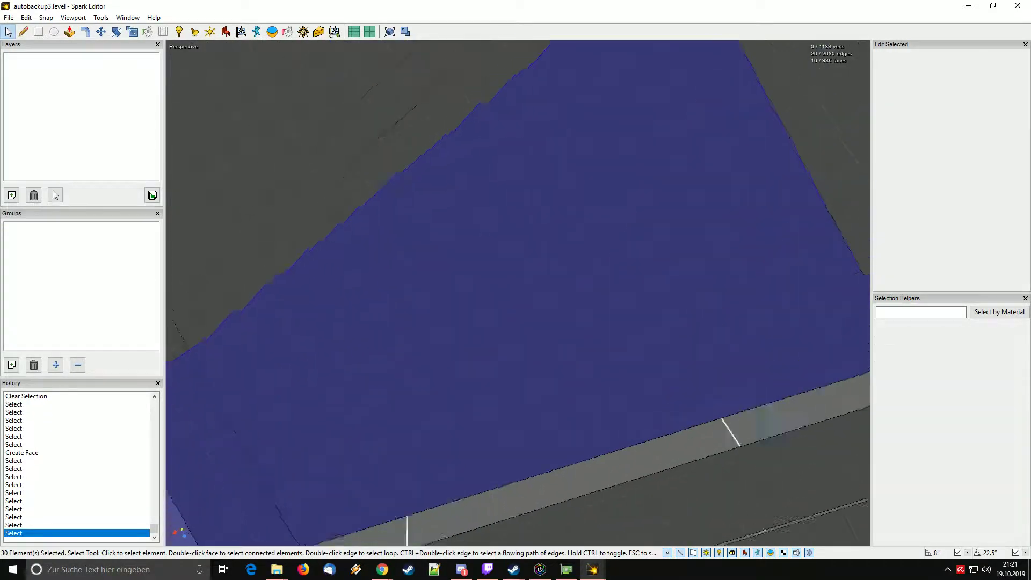
Add the remaining faces beside the boundary to complete the ring, including the outer wall and the slope below it.
{"action": "right_click_drag", "start_coordinate": [518, 293], "coordinate": [518, 293]}
{"action": "left_click", "coordinate": [518, 294], "text": "ctrl"}
{"action": "left_click", "coordinate": [518, 293], "text": "ctrl"}
{"action": "left_click", "coordinate": [518, 365], "text": "ctrl"}
{"action": "right_click_drag", "start_coordinate": [518, 365], "coordinate": [518, 365]}
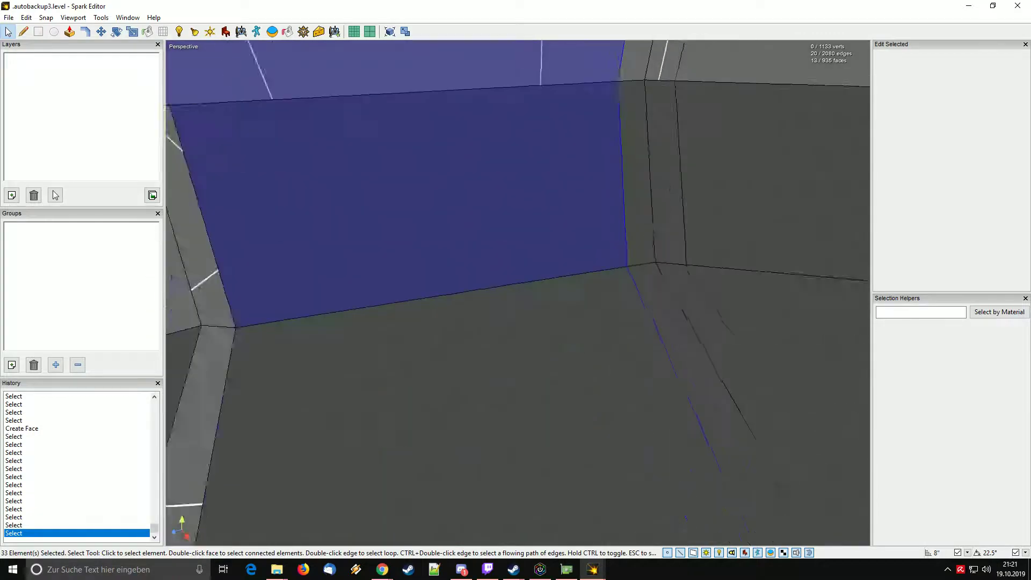
{"action": "left_click", "coordinate": [518, 293], "text": "ctrl"}
{"action": "right_click_drag", "start_coordinate": [518, 293], "coordinate": [518, 293]}
{"action": "left_click", "coordinate": [518, 293], "text": "ctrl"}
{"action": "left_click", "coordinate": [518, 293], "text": "ctrl"}
{"action": "left_click", "coordinate": [518, 293], "text": "ctrl"}
Trim the second face ring along its boundary edges using the Individual Faces method, and clear the selection.
{"action": "key", "text": "t"}
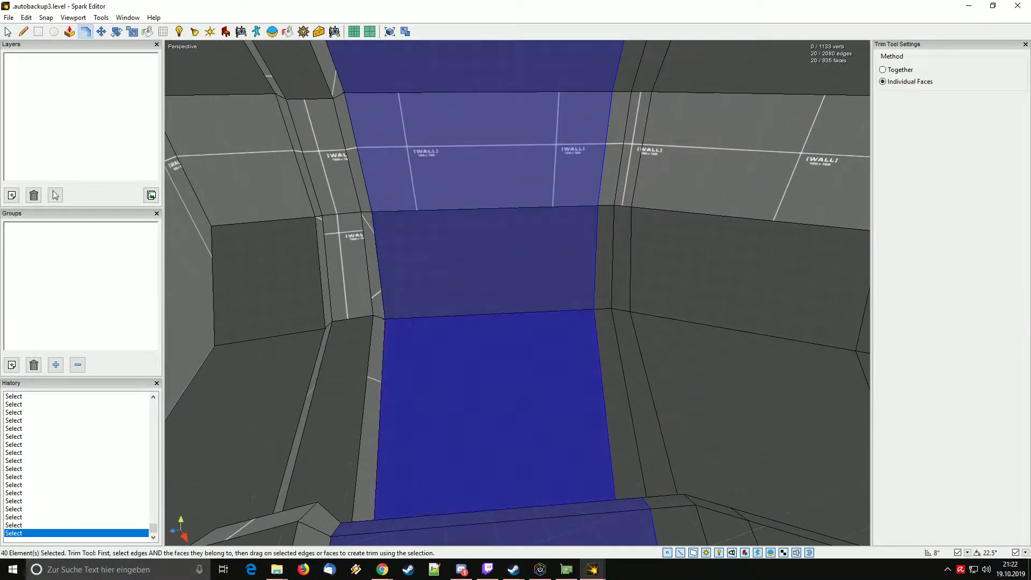
{"action": "right_click_drag", "start_coordinate": [518, 344], "coordinate": [518, 344]}
{"action": "left_click_drag", "start_coordinate": [518, 343], "coordinate": [507, 343]}
{"action": "key", "text": "Escape"}
Delete the stray face spanning the corridor's cross-section at the segment boundary.
{"action": "right_click_drag", "start_coordinate": [507, 344], "coordinate": [507, 344]}
{"action": "key", "text": "space"}
{"action": "double_click", "coordinate": [508, 343]}
{"action": "key", "text": "Delete"}
Select the whole connected trim frame and move it flush against the trimmed segment edge.
{"action": "double_click", "coordinate": [507, 343]}
{"action": "key", "text": "m"}
{"action": "left_click_drag", "start_coordinate": [540, 167], "coordinate": [626, 97]}
{"action": "right_click_drag", "start_coordinate": [626, 97], "coordinate": [626, 97]}
{"action": "right_click_drag", "start_coordinate": [515, 290], "coordinate": [408, 290]}
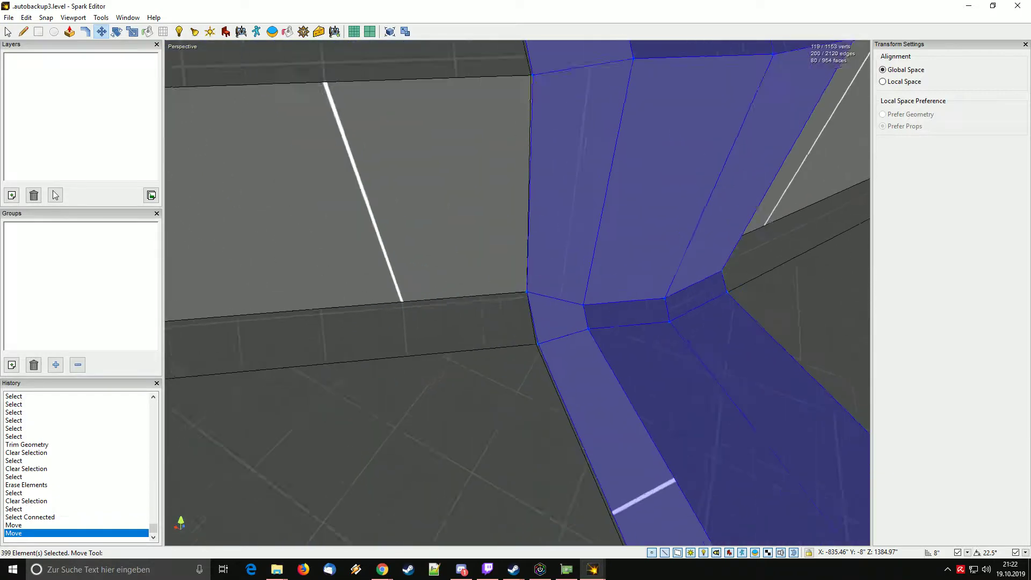
{"action": "right_click_drag", "start_coordinate": [515, 290], "coordinate": [612, 348]}
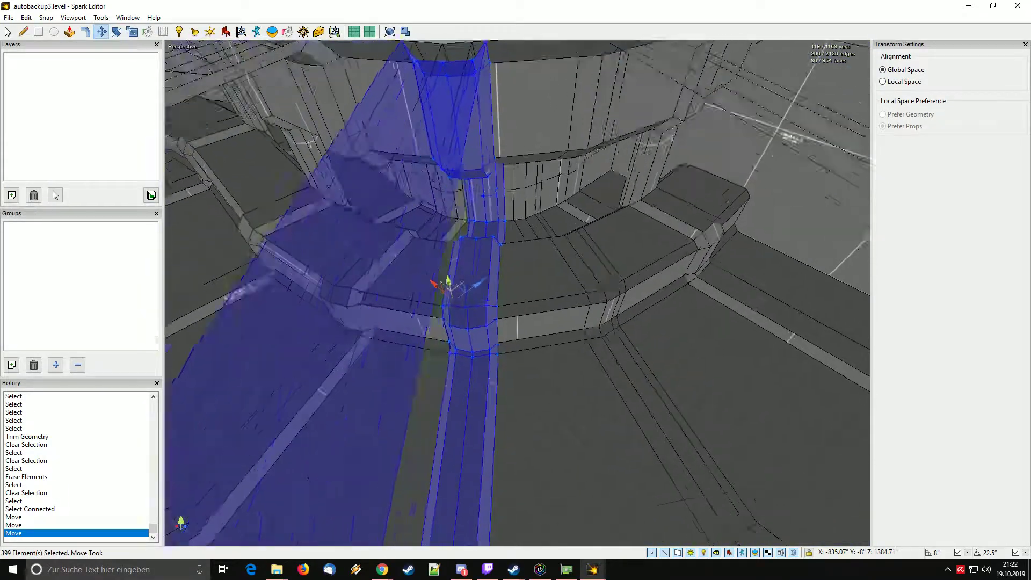
Paste a copy of the trim frame, rotate it 22.5° and move it to the neighbouring segment boundary, clearing the selection.
{"action": "left_click_drag", "start_coordinate": [438, 339], "coordinate": [459, 331]}
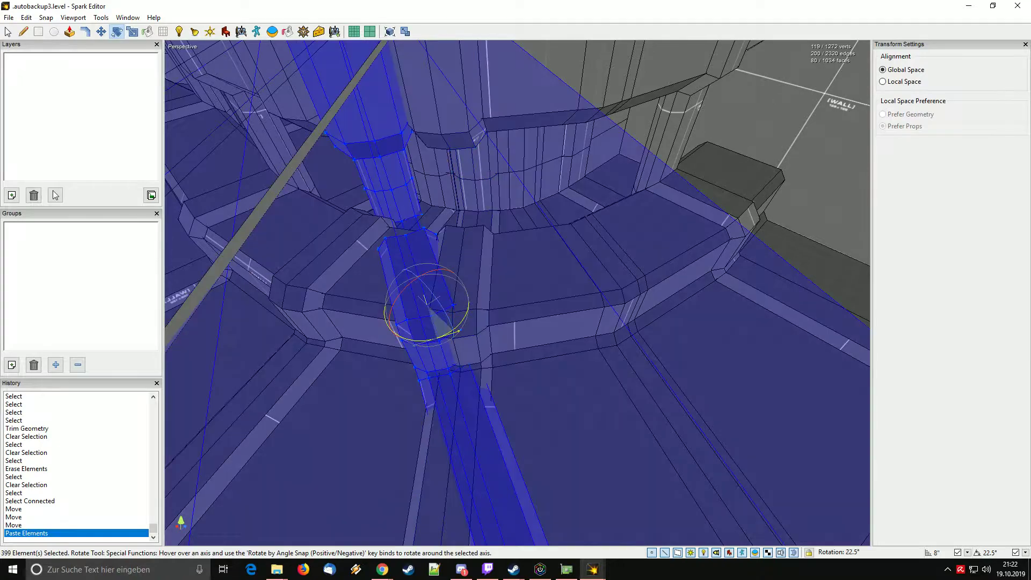
{"action": "right_click_drag", "start_coordinate": [612, 348], "coordinate": [612, 349]}
{"action": "key", "text": "Escape"}
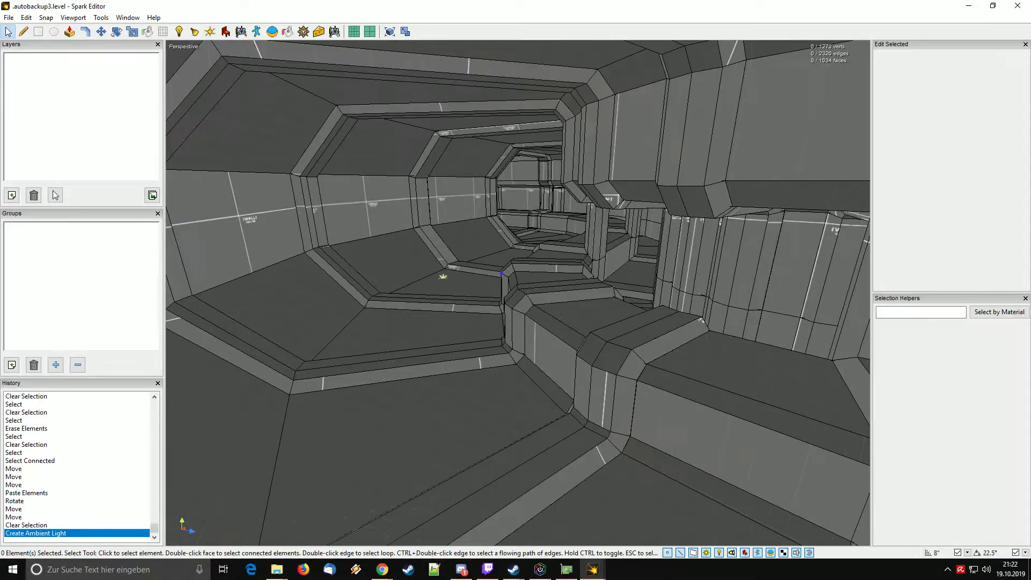
Position an ambient light in the curved corridor at -639.54; 0; 1264 with Max Distance 1528 and Intensity 50.
{"action": "double_click", "coordinate": [443, 277]}
{"action": "key", "text": "m"}
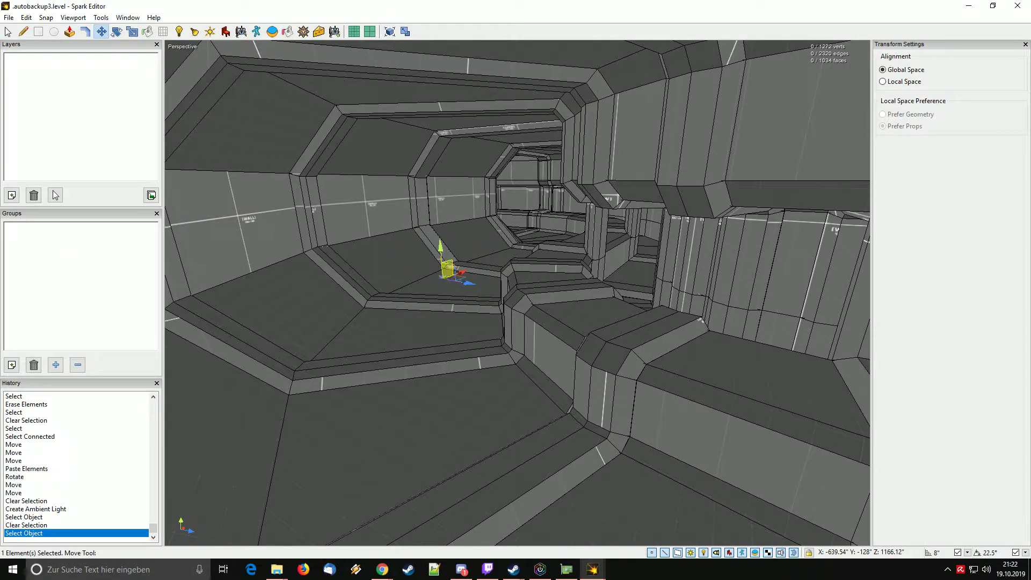
{"action": "key", "text": "f"}
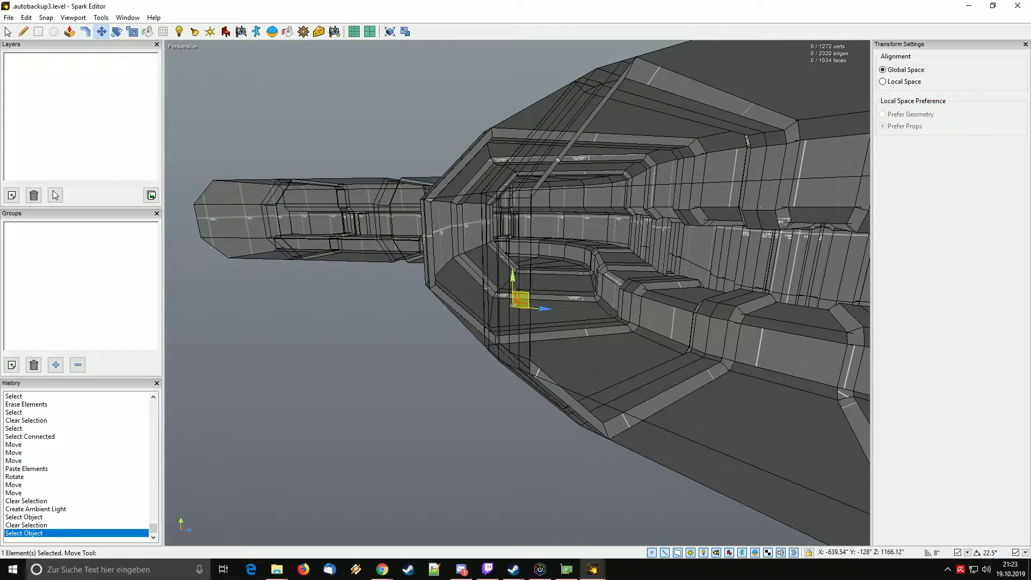
{"action": "scroll", "coordinate": [517, 293], "scroll_direction": "down", "scroll_amount": 10}
{"action": "key", "text": "s"}
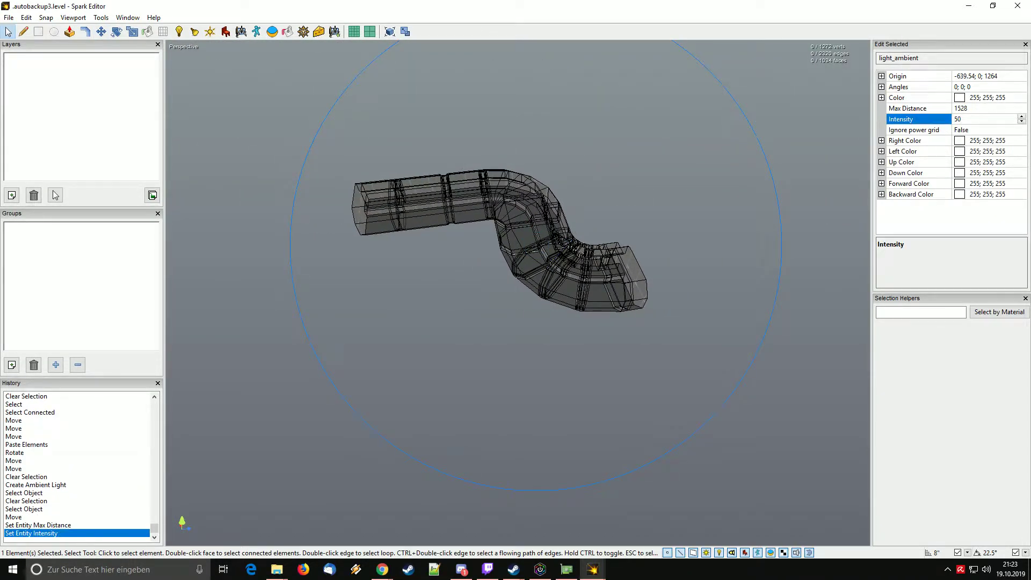
Switch the perspective viewport to the display mode that shows lighting and shading, and deselect the ambient light.
{"action": "left_click", "coordinate": [184, 47]}
{"action": "left_click", "coordinate": [215, 113]}
{"action": "scroll", "coordinate": [516, 293], "scroll_direction": "up", "scroll_amount": 8}
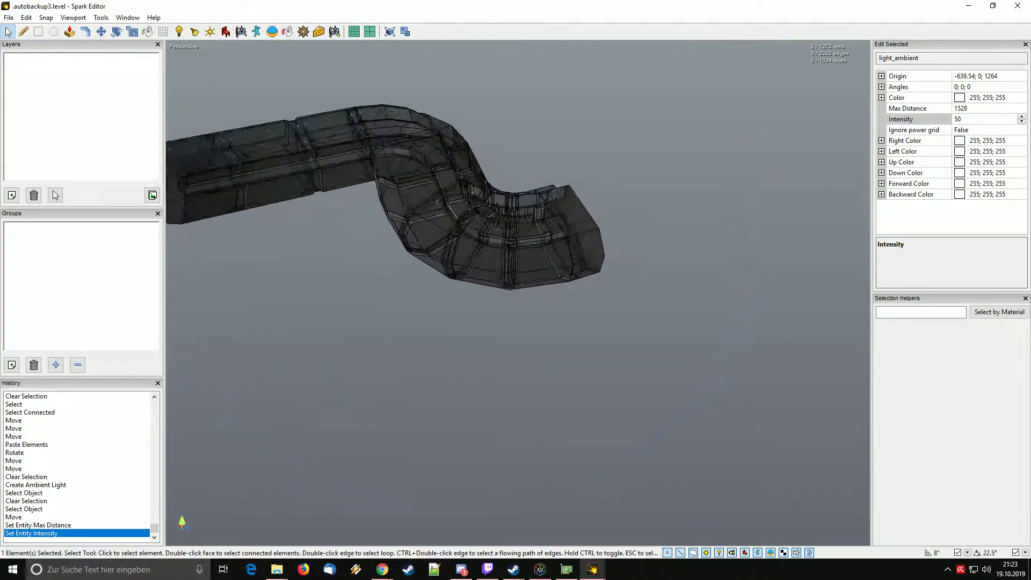
{"action": "mouse_move", "coordinate": [518, 293]}
{"action": "right_mouse_down"}
{"action": "mouse_move", "coordinate": [542, 280]}
{"action": "mouse_move", "coordinate": [655, 292]}
{"action": "mouse_move", "coordinate": [515, 293]}
{"action": "mouse_move", "coordinate": [542, 292]}
{"action": "mouse_move", "coordinate": [531, 292]}
{"action": "right_mouse_up"}
{"action": "key", "text": "Escape"}
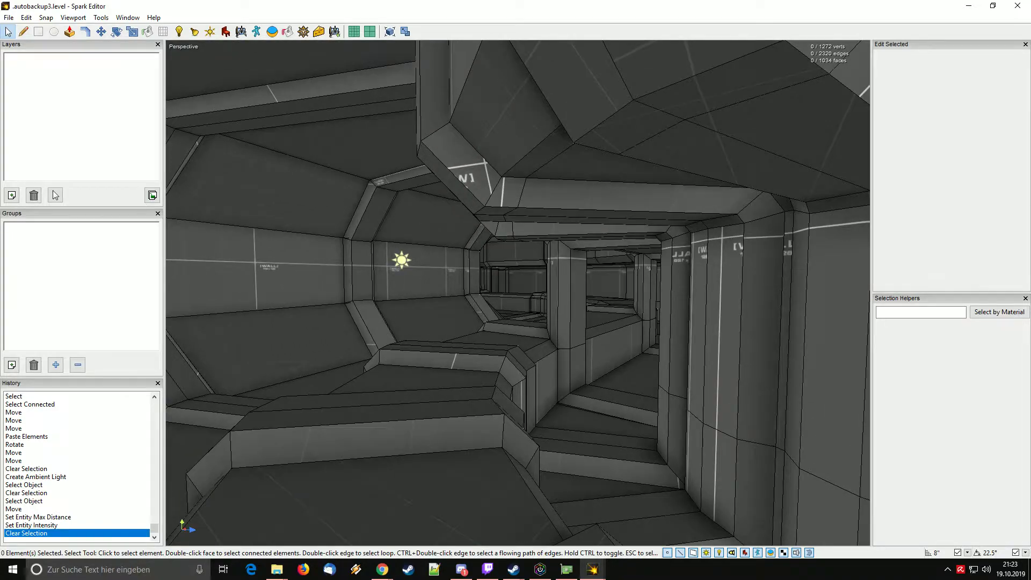
Examine the lit corridor's inner passage and its pillars, selecting the pillar faces.
{"action": "mouse_move", "coordinate": [531, 293]}
{"action": "right_mouse_down"}
{"action": "mouse_move", "coordinate": [564, 296]}
{"action": "mouse_move", "coordinate": [531, 295]}
{"action": "right_mouse_up"}
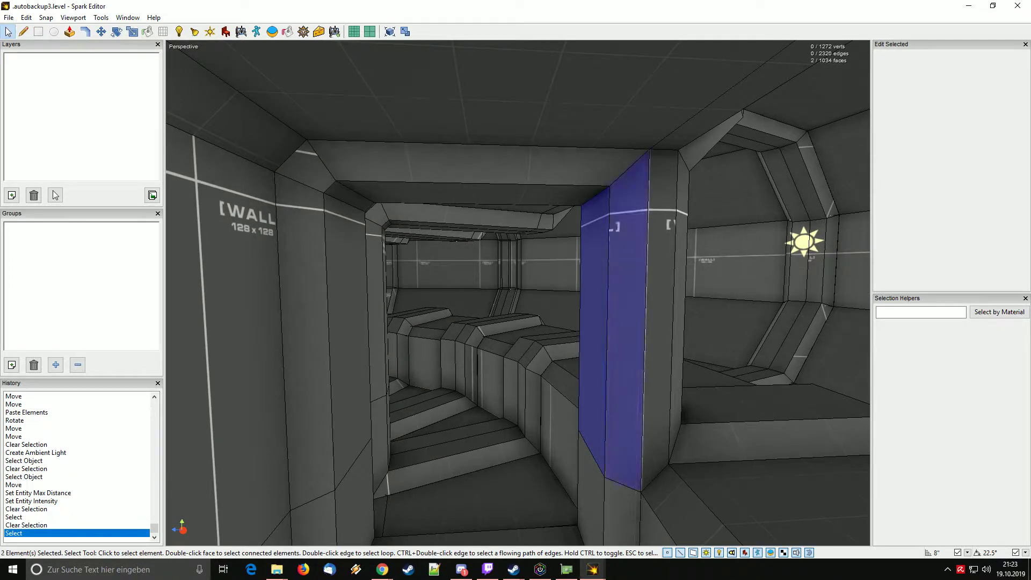
{"action": "right_click_drag", "start_coordinate": [563, 296], "coordinate": [414, 269]}
{"action": "left_click", "coordinate": [396, 274], "text": "ctrl"}
{"action": "left_click", "coordinate": [467, 274], "text": "ctrl"}
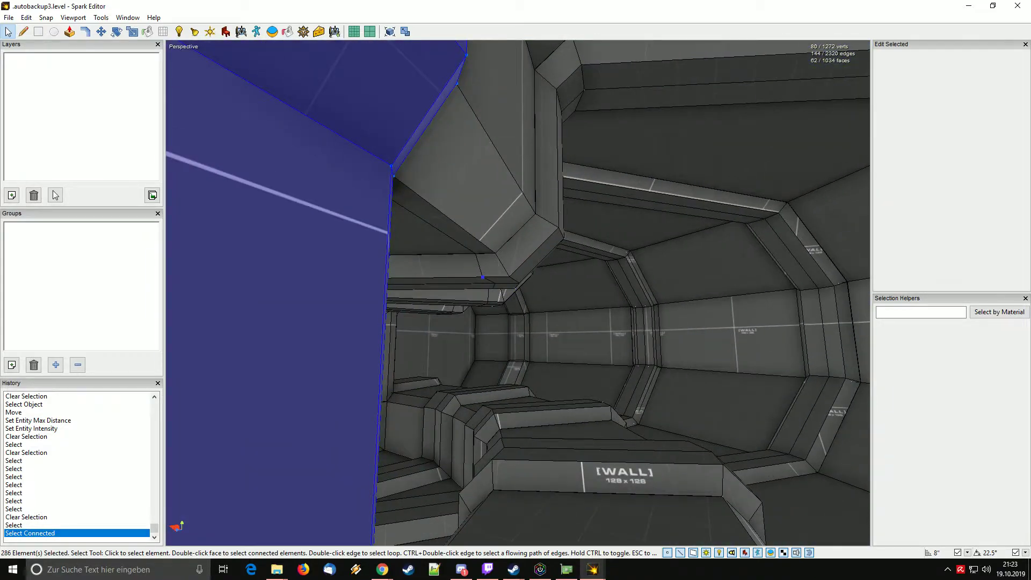
Inspect the corner vertices of the ceiling beams and the finished trims throughout the lit corridor, clearing the selection.
{"action": "left_click", "coordinate": [483, 277]}
{"action": "right_click_drag", "start_coordinate": [482, 277], "coordinate": [494, 284]}
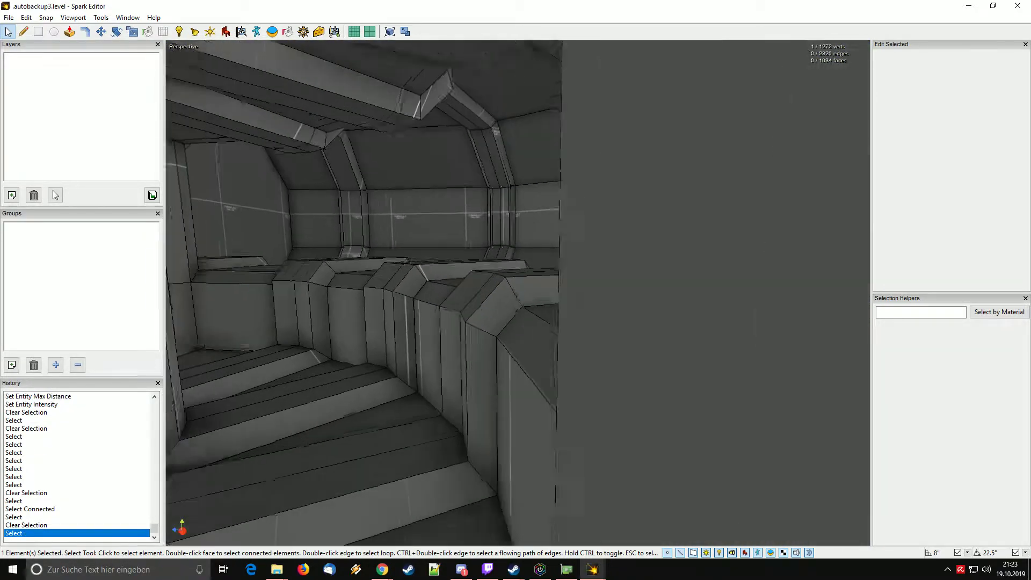
{"action": "left_click", "coordinate": [476, 319]}
{"action": "right_click_drag", "start_coordinate": [476, 319], "coordinate": [472, 317]}
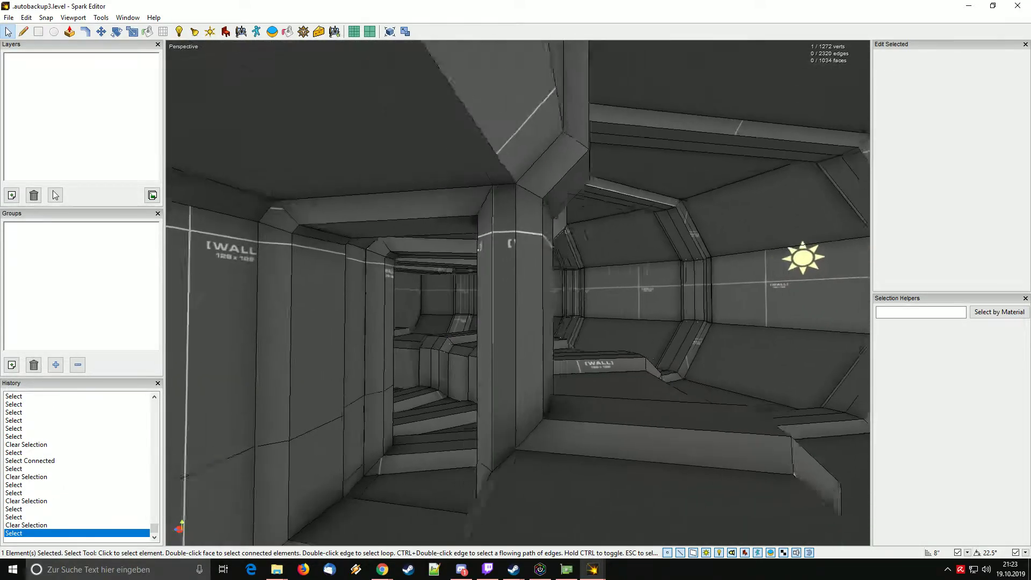
{"action": "right_click_drag", "start_coordinate": [472, 316], "coordinate": [461, 315]}
{"action": "left_click", "coordinate": [533, 94]}
{"action": "right_click_drag", "start_coordinate": [533, 93], "coordinate": [536, 90]}
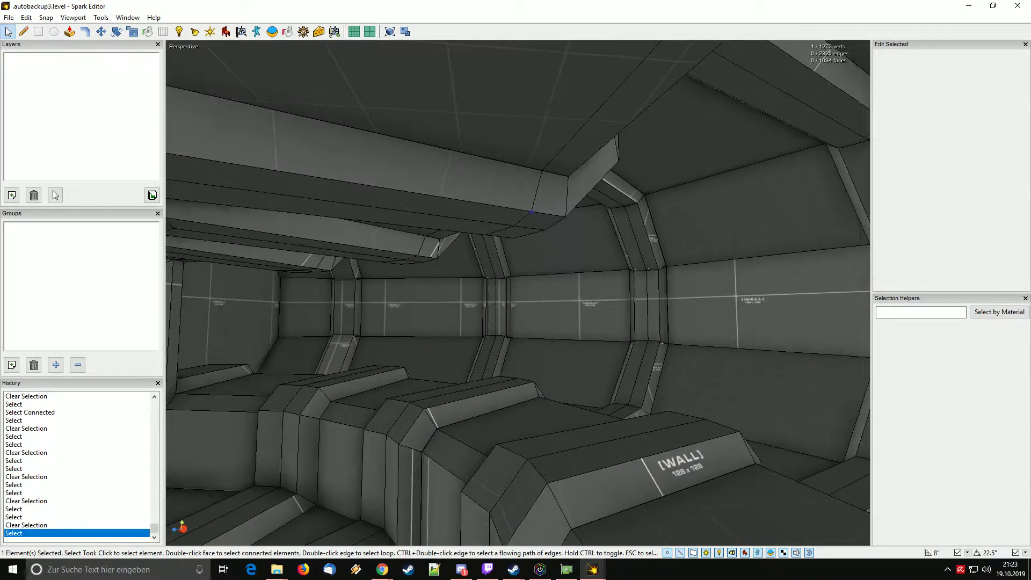
{"action": "key", "text": "w"}
{"action": "right_click_drag", "start_coordinate": [518, 293], "coordinate": [354, 287]}
{"action": "key", "text": "Escape"}
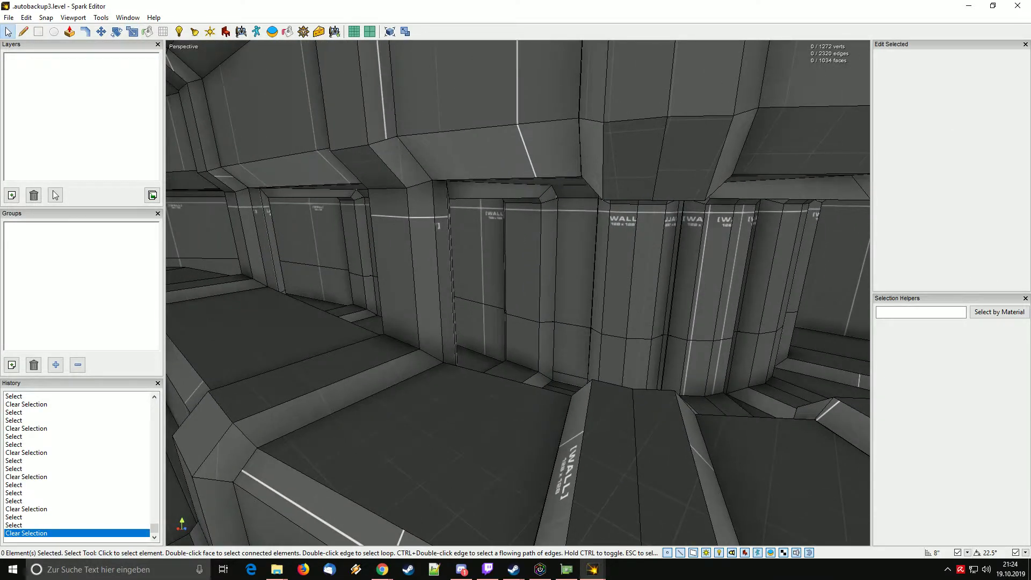
{"action": "mouse_move", "coordinate": [518, 293]}
{"action": "right_mouse_down"}
{"action": "mouse_move", "coordinate": [392, 290]}
{"action": "mouse_move", "coordinate": [543, 294]}
{"action": "mouse_move", "coordinate": [523, 290]}
{"action": "right_mouse_up"}
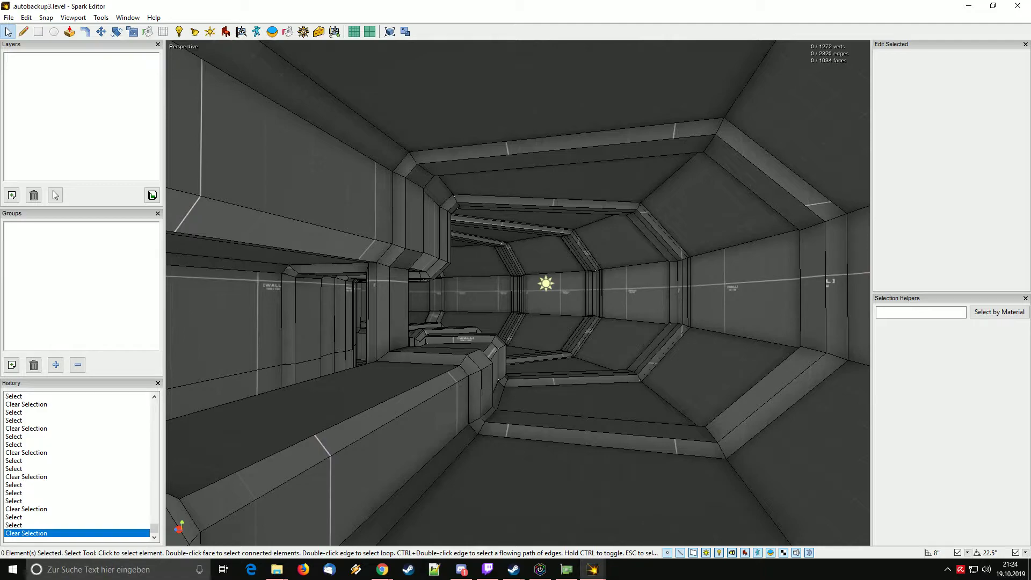
{"action": "right_click_drag", "start_coordinate": [518, 293], "coordinate": [437, 324]}
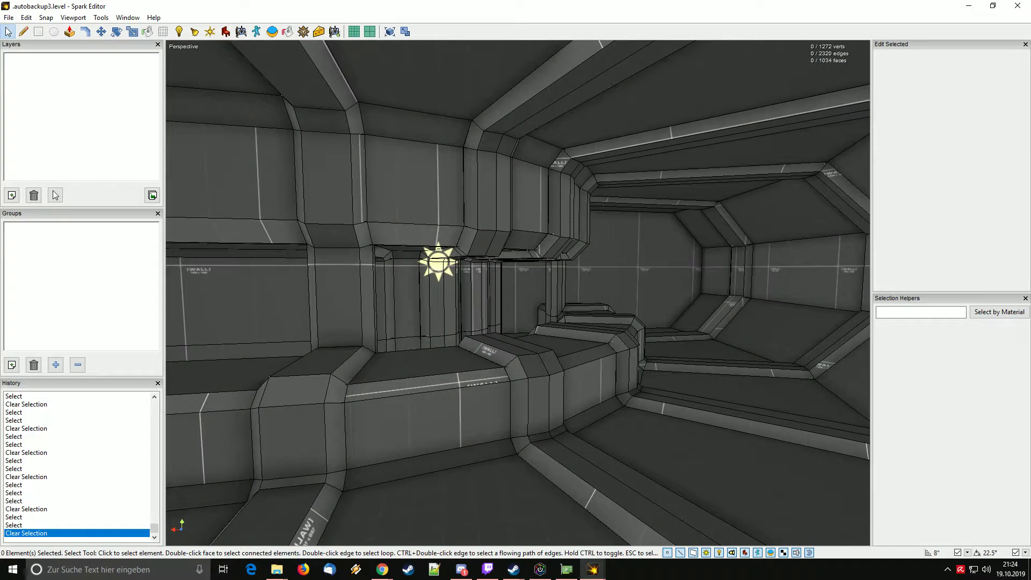
Select the edge loop around one corridor cross-section at a trim frame, create a face closing it off, and flip that face.
{"action": "right_click_drag", "start_coordinate": [519, 293], "coordinate": [485, 335]}
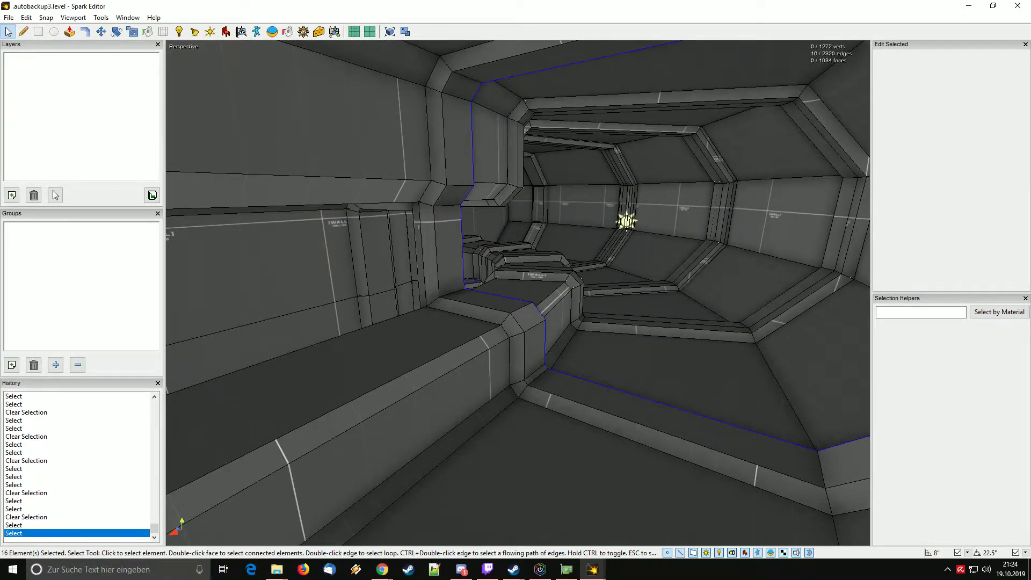
{"action": "mouse_move", "coordinate": [486, 335]}
{"action": "right_mouse_down"}
{"action": "mouse_move", "coordinate": [507, 333]}
{"action": "mouse_move", "coordinate": [483, 343]}
{"action": "mouse_move", "coordinate": [472, 376]}
{"action": "mouse_move", "coordinate": [494, 343]}
{"action": "right_mouse_up"}
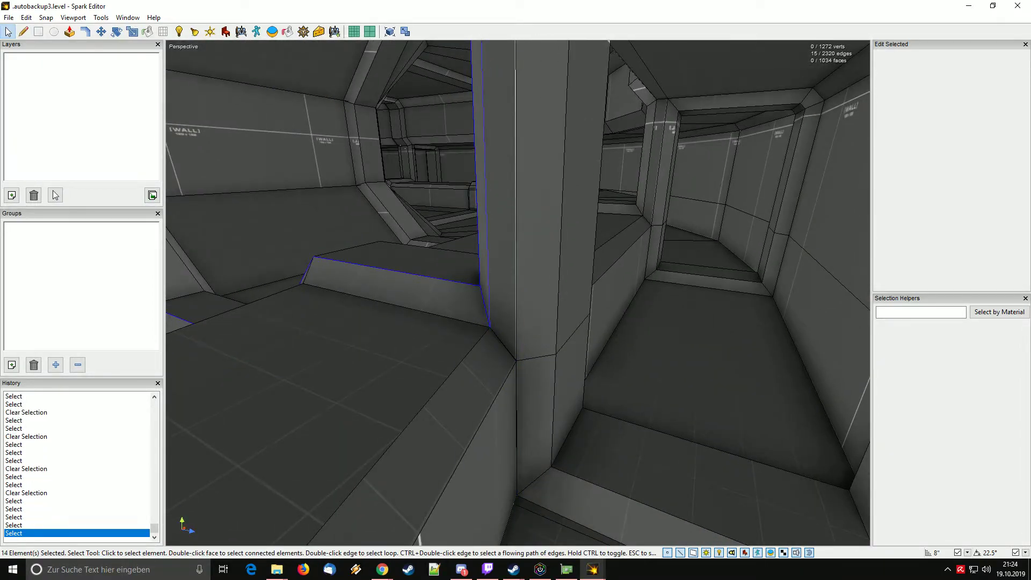
{"action": "key", "text": "ctrl+f"}
{"action": "key", "text": "f"}
{"action": "right_click_drag", "start_coordinate": [494, 343], "coordinate": [526, 354]}
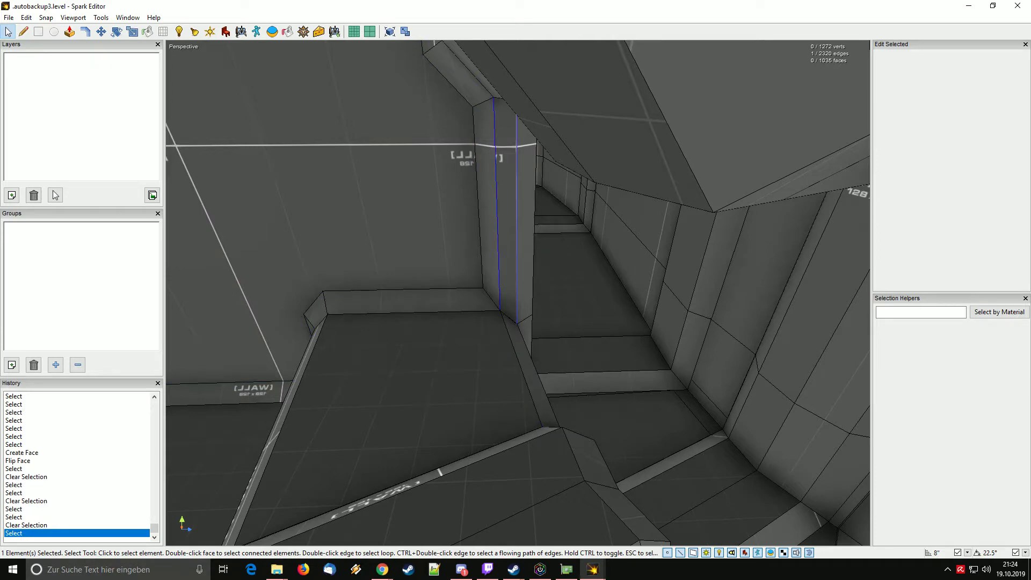
{"action": "left_click", "coordinate": [516, 244]}
{"action": "right_click_drag", "start_coordinate": [516, 245], "coordinate": [510, 268]}
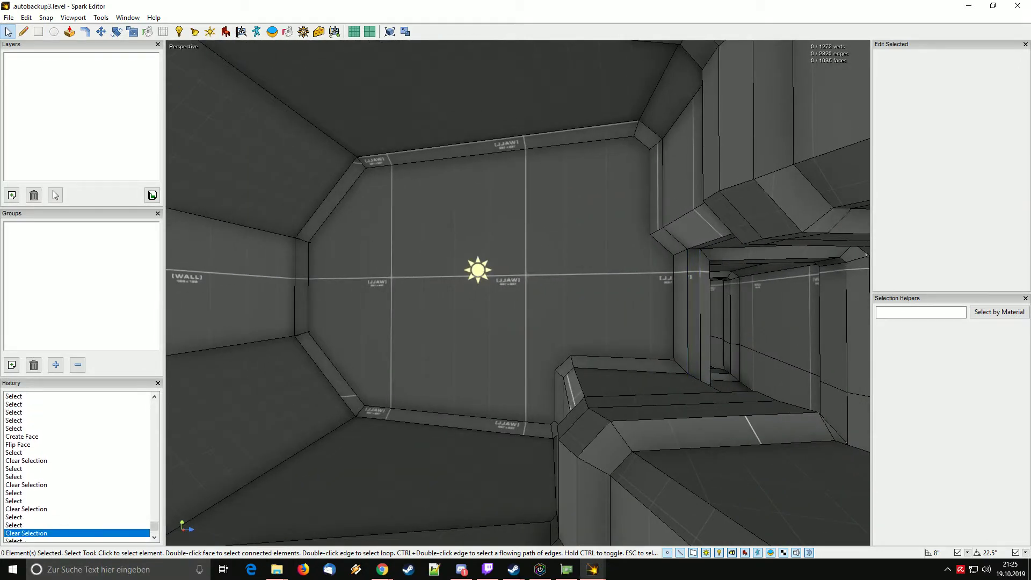
Undo the flip and creation of the face across the corridor cross-section, and clear the edge selection.
{"action": "key", "text": "ctrl+z"}
{"action": "key", "text": "ctrl+z"}
{"action": "key", "text": "ctrl+z"}
{"action": "key", "text": "ctrl+z"}
{"action": "key", "text": "ctrl+z"}
{"action": "key", "text": "ctrl+z"}
{"action": "key", "text": "ctrl+z"}
{"action": "key", "text": "ctrl+z"}
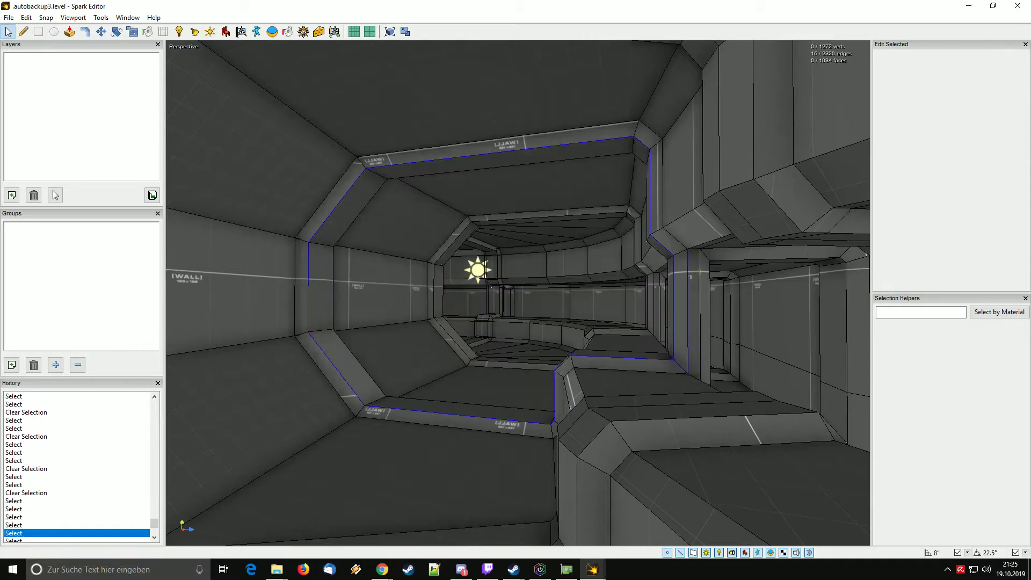
{"action": "right_click_drag", "start_coordinate": [510, 285], "coordinate": [660, 293]}
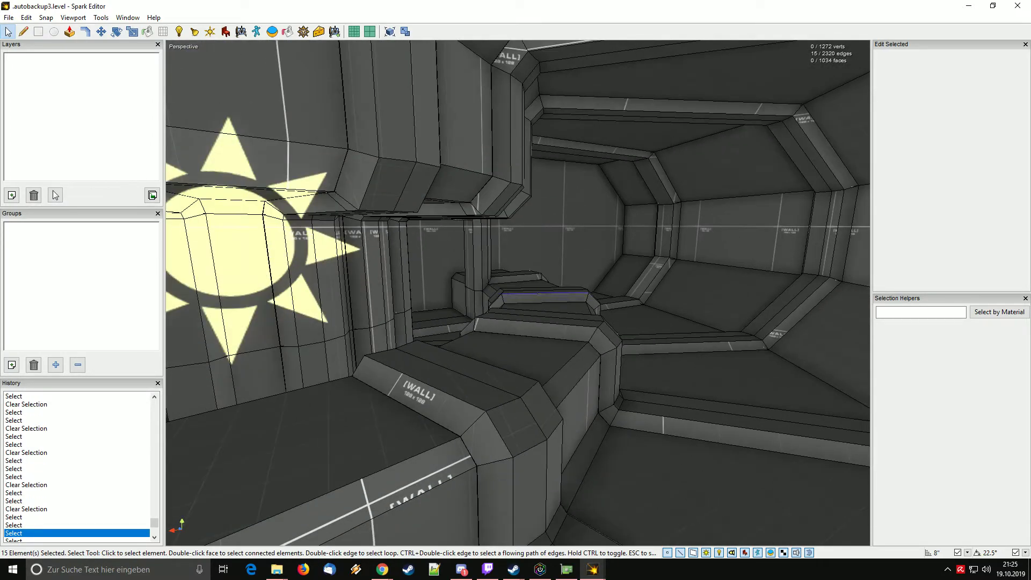
{"action": "right_click_drag", "start_coordinate": [518, 292], "coordinate": [446, 298]}
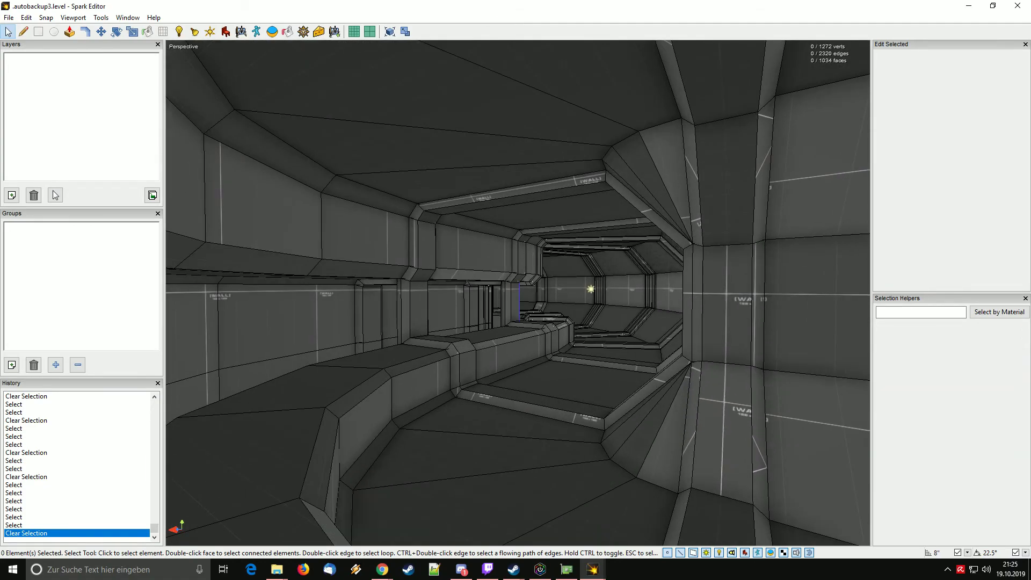